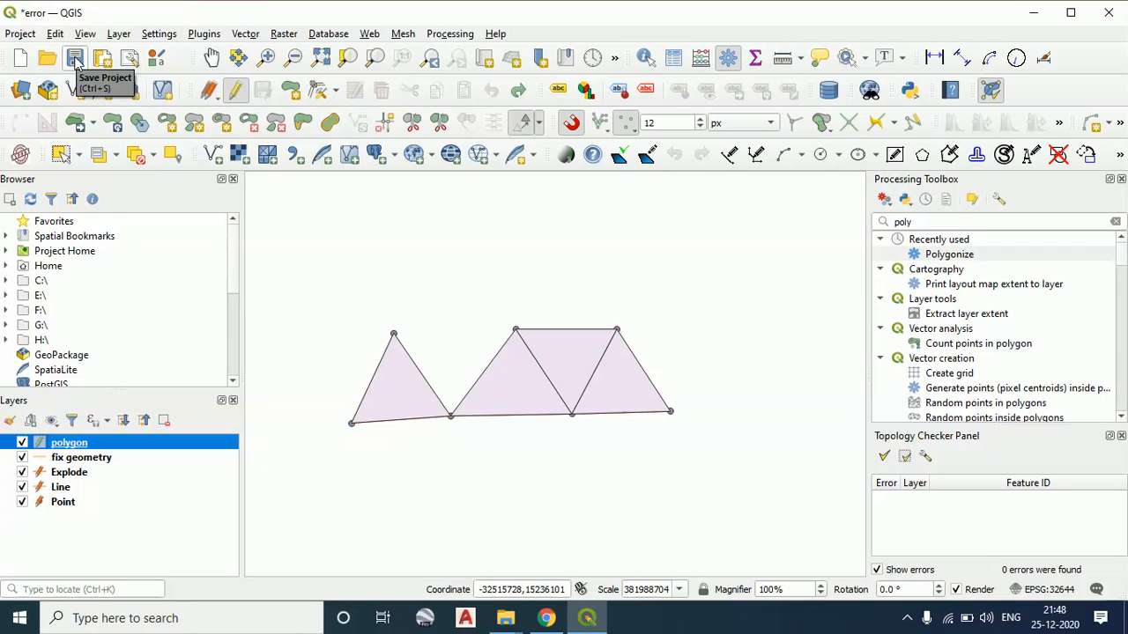
# Save the project
pyautogui.click(75, 59)
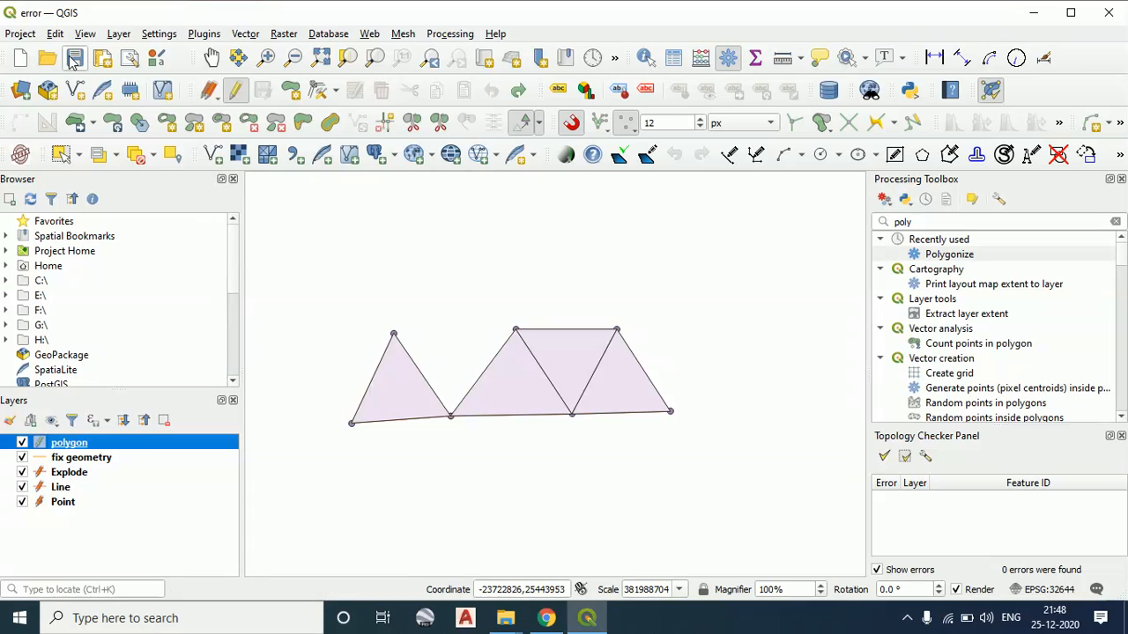
# Pan the map in several directions to examine the row of triangular polygons
pyautogui.click(212, 58)
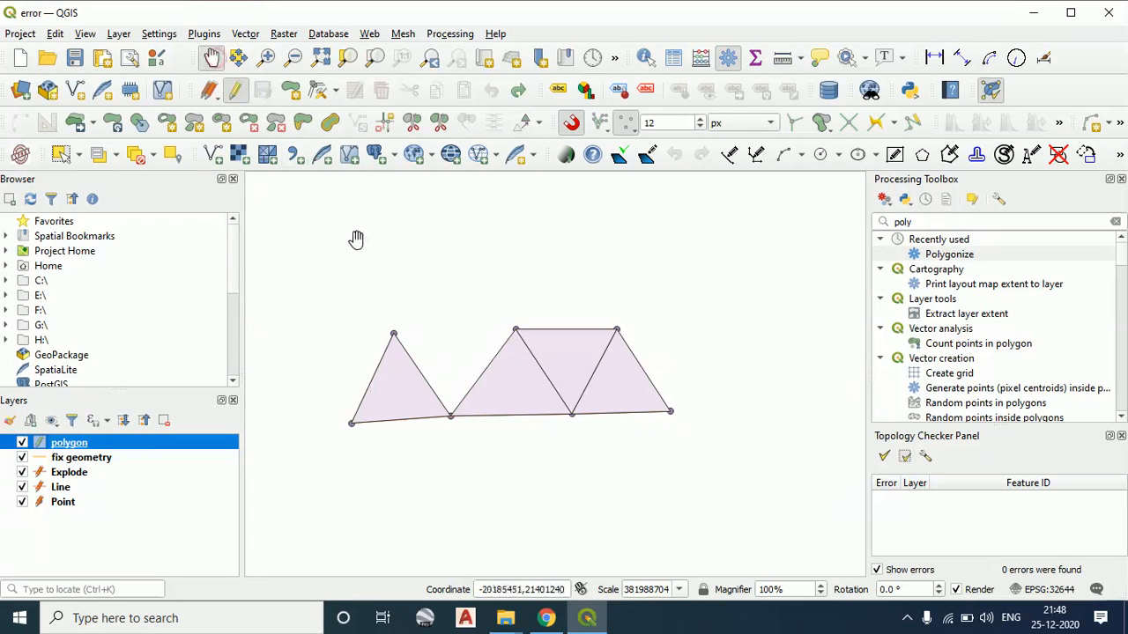
pyautogui.moveTo(354, 238); pyautogui.dragTo(409, 310)
pyautogui.moveTo(413, 267); pyautogui.dragTo(433, 282)
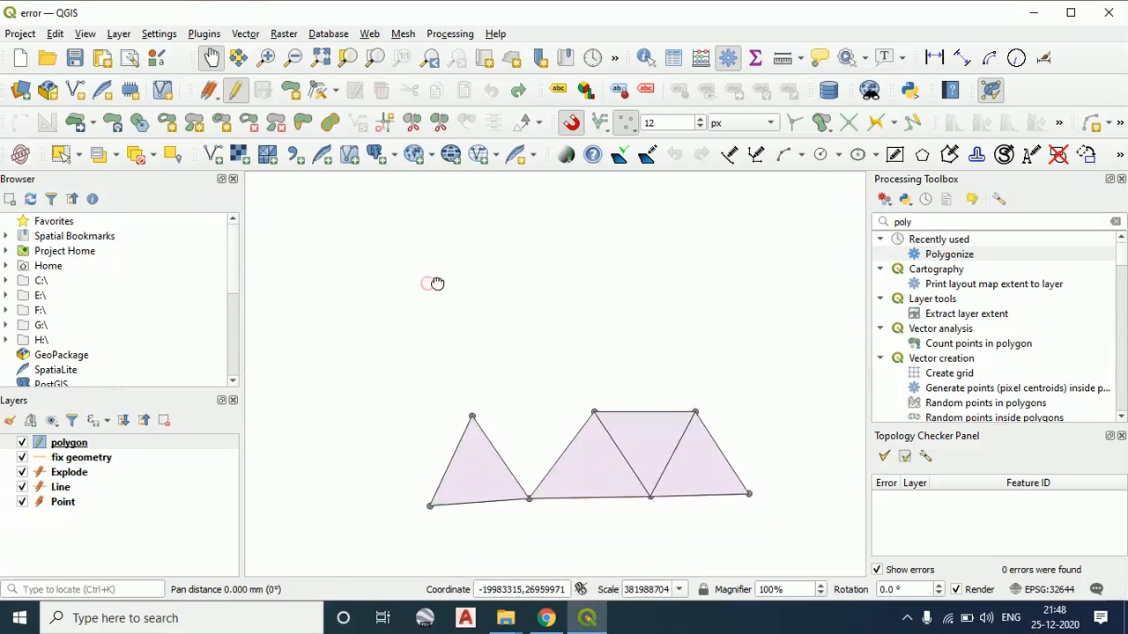
pyautogui.moveTo(504, 334); pyautogui.dragTo(567, 214)
pyautogui.moveTo(693, 385); pyautogui.dragTo(703, 484)
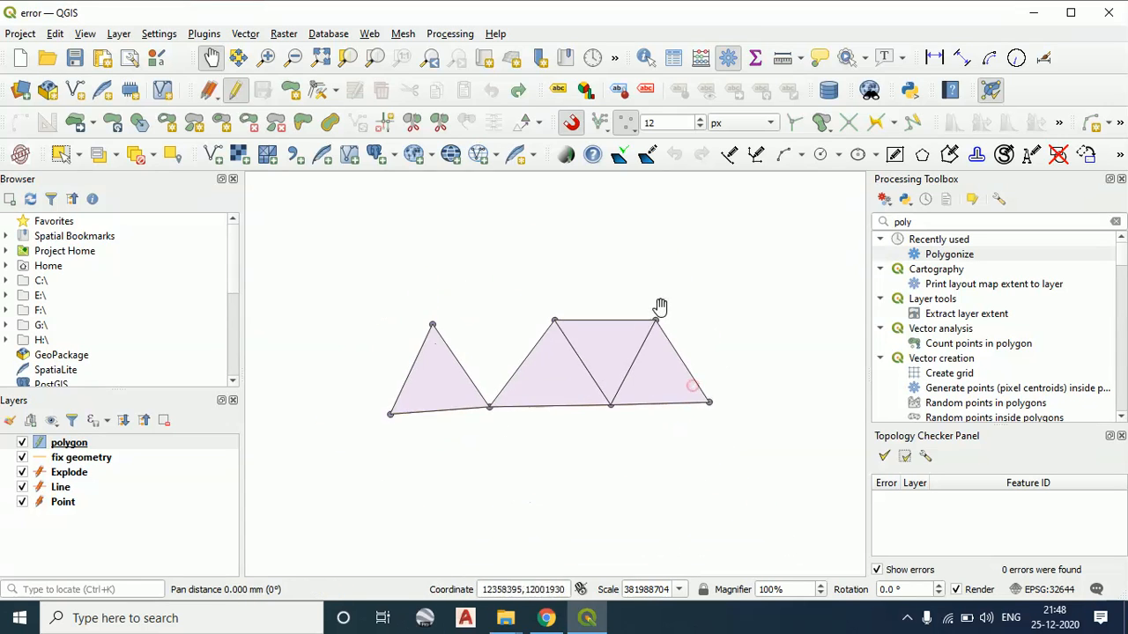
pyautogui.moveTo(660, 314); pyautogui.dragTo(763, 380)
pyautogui.moveTo(613, 302); pyautogui.dragTo(450, 215)
pyautogui.moveTo(679, 358)
pyautogui.mouseDown()
pyautogui.moveTo(749, 389)
pyautogui.moveTo(682, 345)
pyautogui.mouseUp()
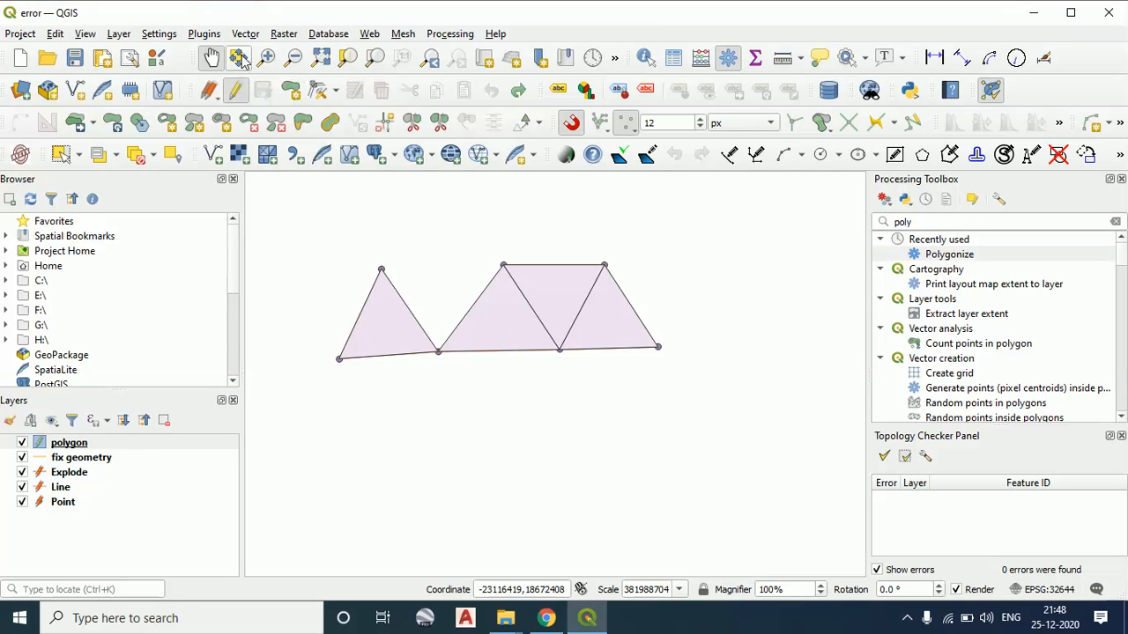
pyautogui.moveTo(324, 220); pyautogui.dragTo(358, 258)
pyautogui.moveTo(692, 377); pyautogui.dragTo(607, 322)
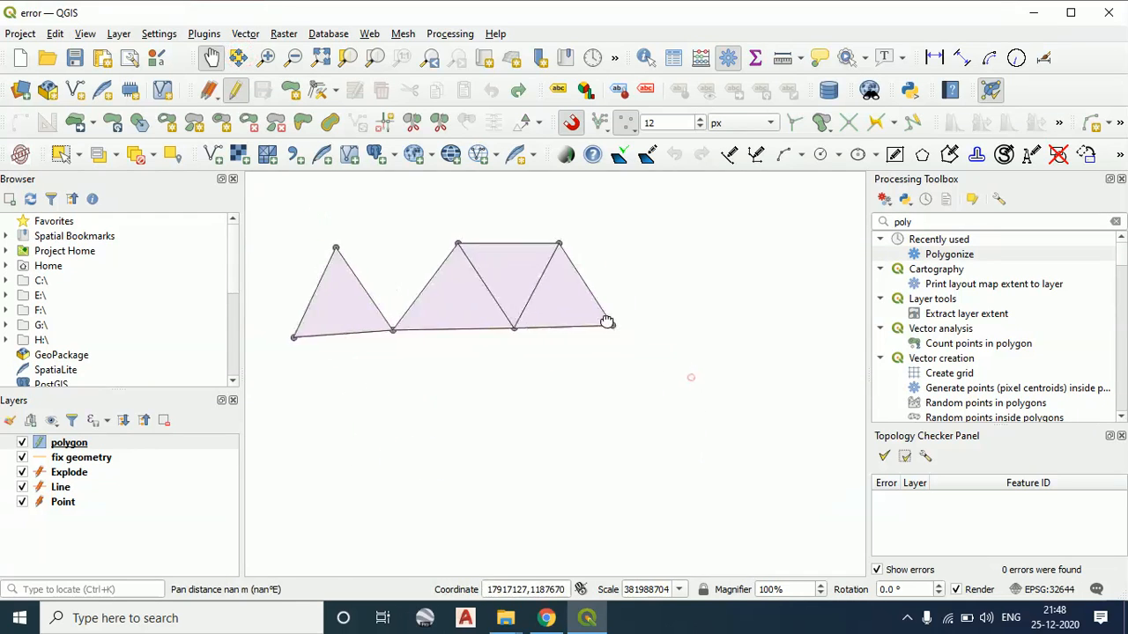
pyautogui.moveTo(379, 271); pyautogui.dragTo(451, 323)
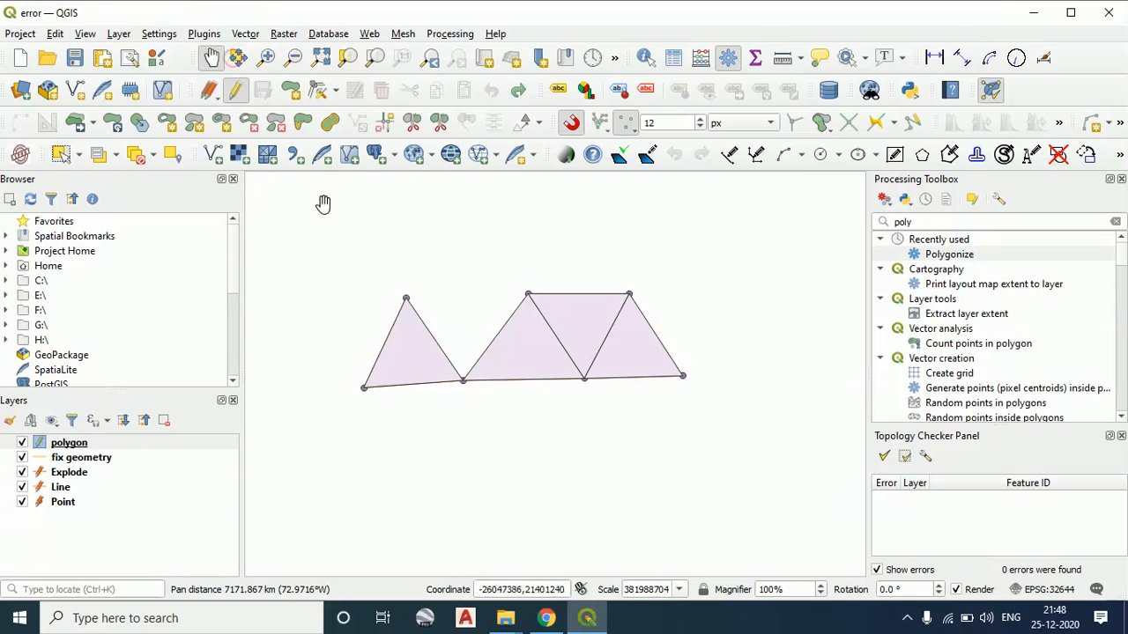
pyautogui.rightClick(360, 285)
pyautogui.click(307, 255)
pyautogui.moveTo(309, 252); pyautogui.dragTo(339, 231)
pyautogui.moveTo(622, 361); pyautogui.dragTo(569, 342)
pyautogui.moveTo(684, 379); pyautogui.dragTo(692, 382)
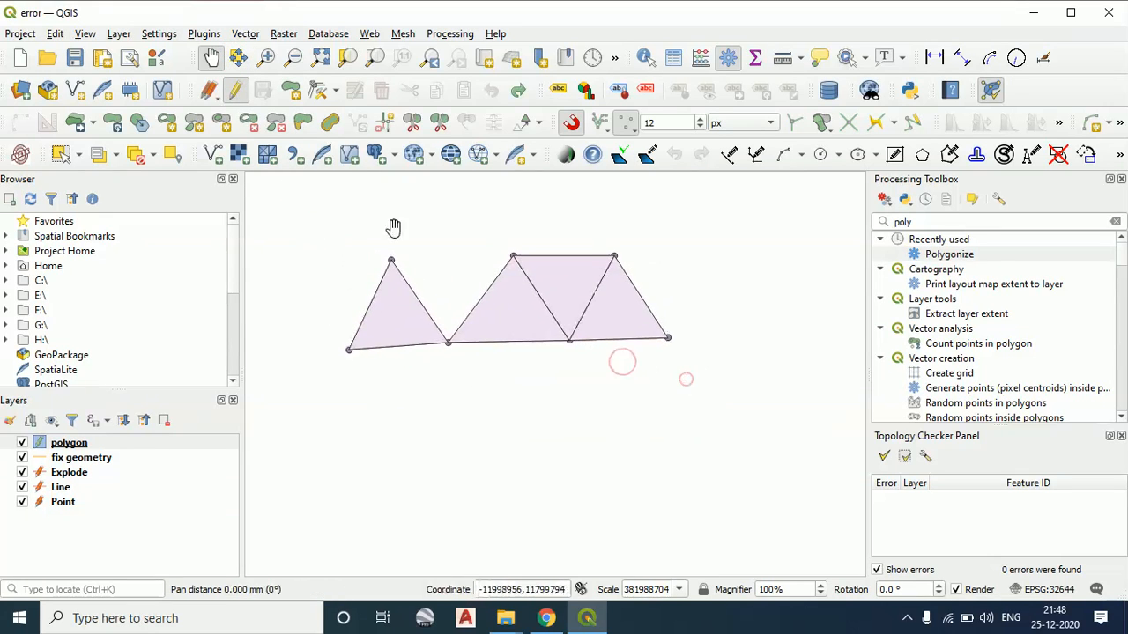
# Zoom in on all the polygons and then closely on the apex of the separate westernmost triangle
pyautogui.click(266, 59)
pyautogui.moveTo(295, 215); pyautogui.dragTo(772, 438)
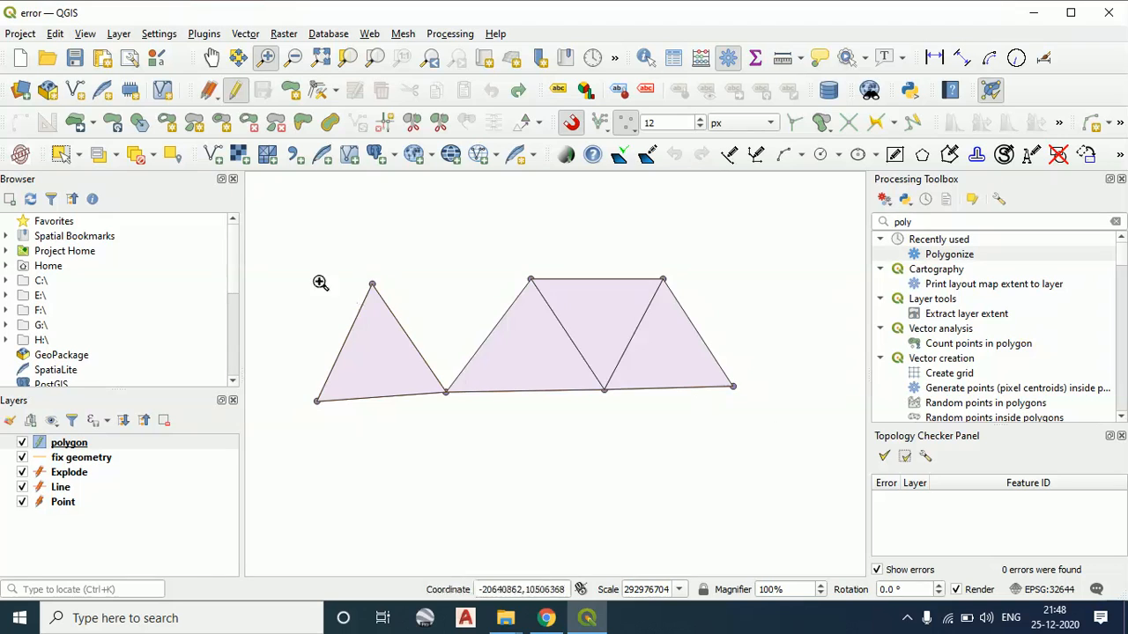
pyautogui.moveTo(289, 240); pyautogui.dragTo(837, 486)
pyautogui.moveTo(323, 268); pyautogui.dragTo(396, 327)
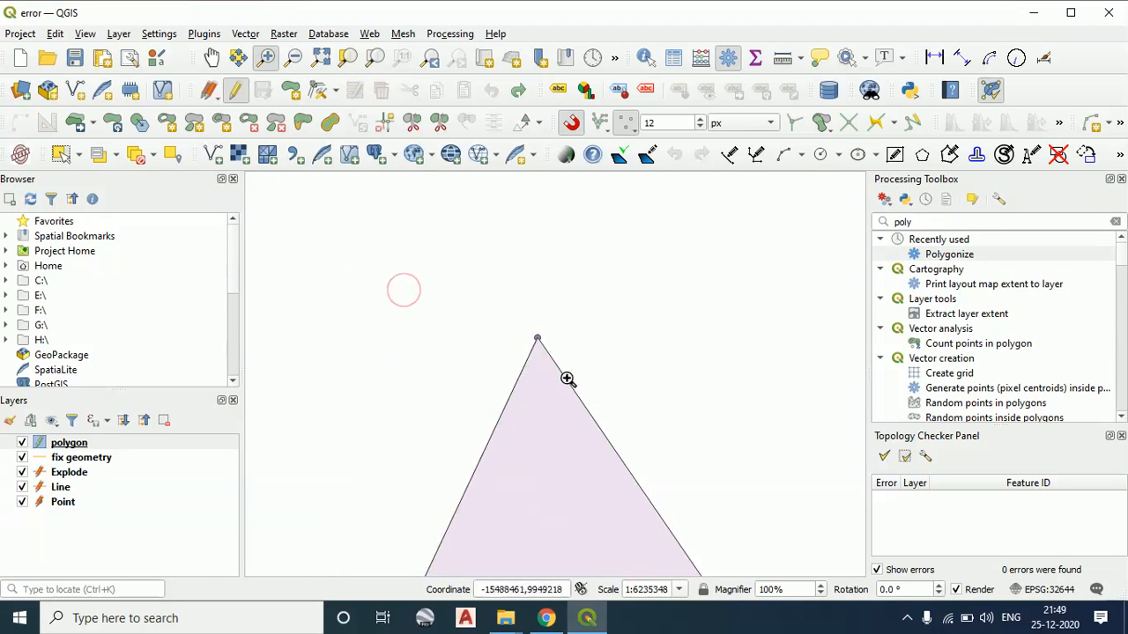
# Zoom out in stages until all polygons are in view, then zoom to the full map extent
pyautogui.click(296, 60)
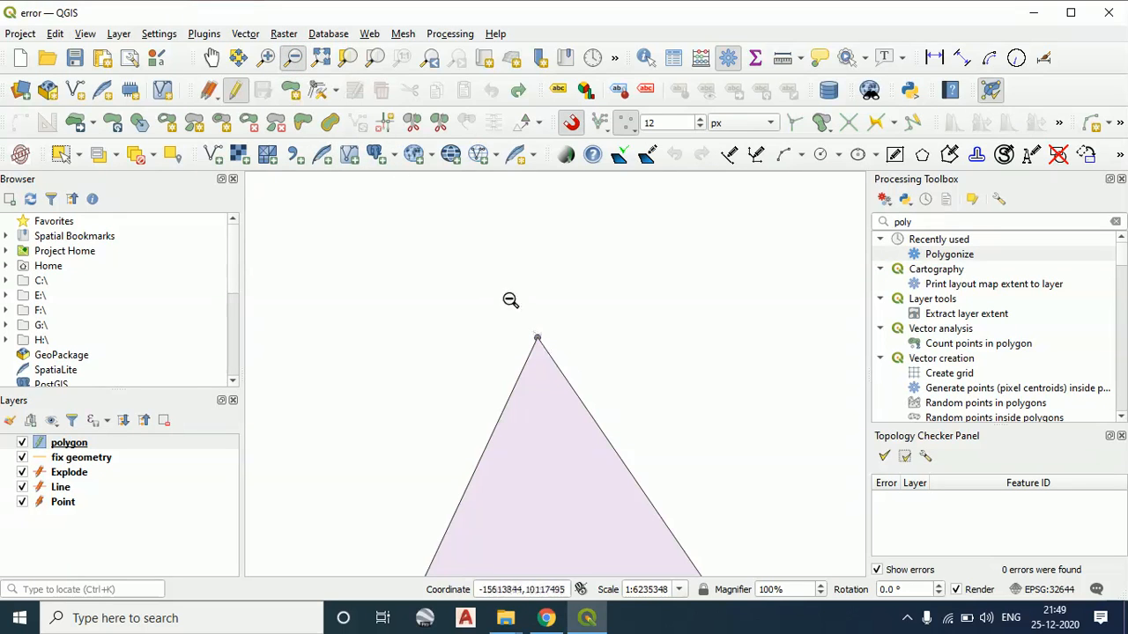
pyautogui.moveTo(441, 267); pyautogui.dragTo(687, 465)
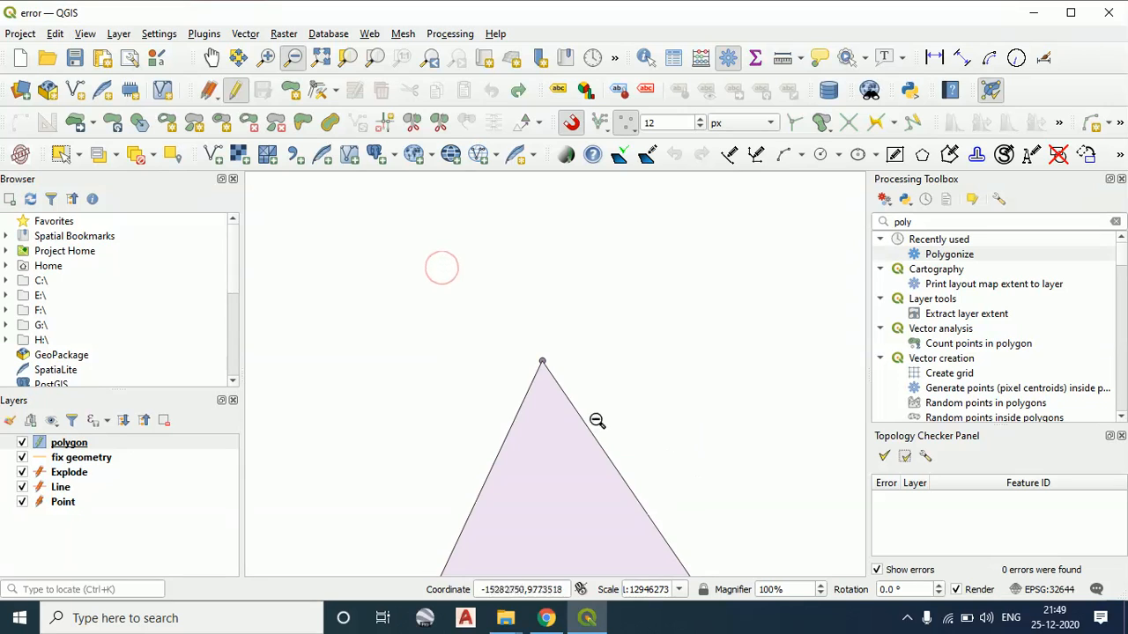
pyautogui.moveTo(441, 312); pyautogui.dragTo(793, 511)
pyautogui.moveTo(430, 308); pyautogui.dragTo(784, 545)
pyautogui.moveTo(393, 332); pyautogui.dragTo(847, 562)
pyautogui.moveTo(371, 356); pyautogui.dragTo(764, 504)
pyautogui.moveTo(427, 378); pyautogui.dragTo(718, 486)
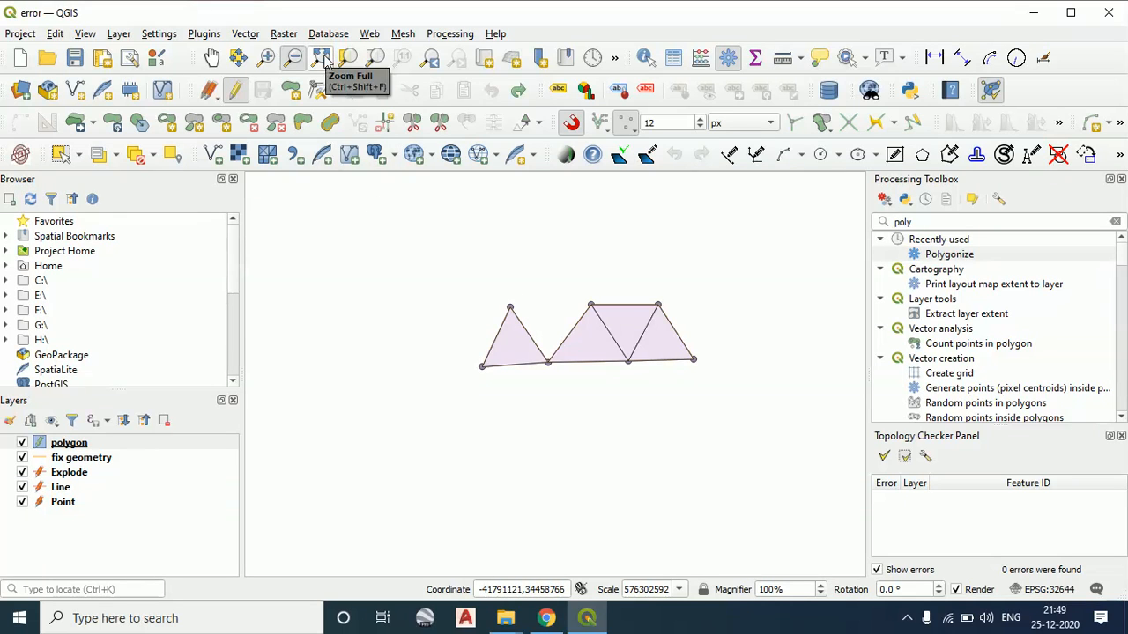
pyautogui.click(320, 59)
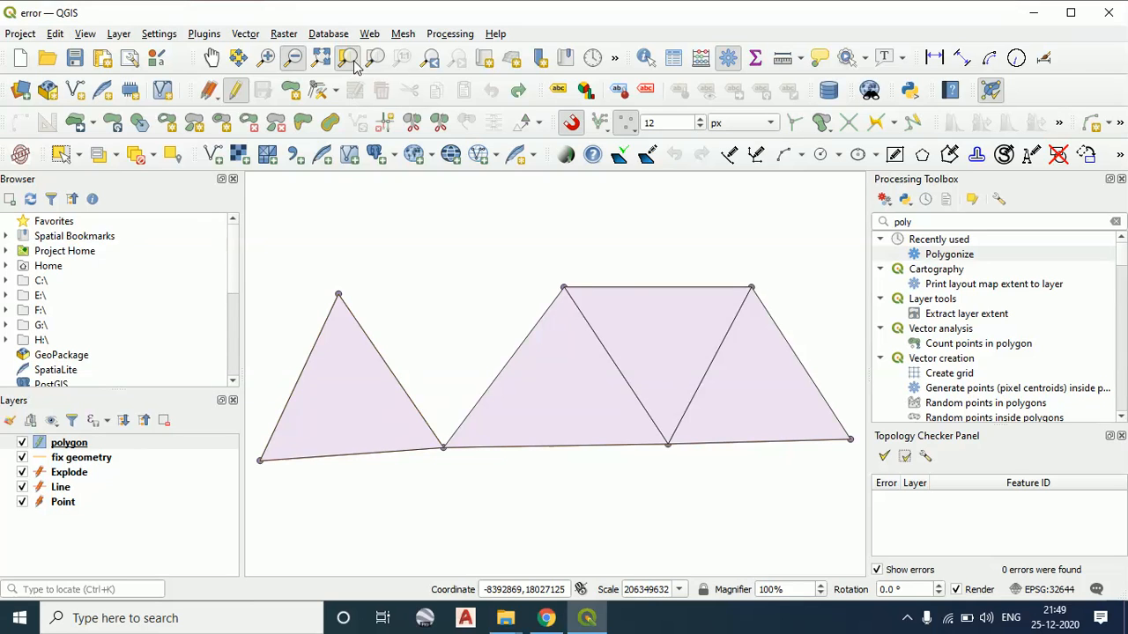
# Zoom out from the polygons again and zoom to the extent of the polygon layer
pyautogui.moveTo(283, 231); pyautogui.dragTo(423, 370)
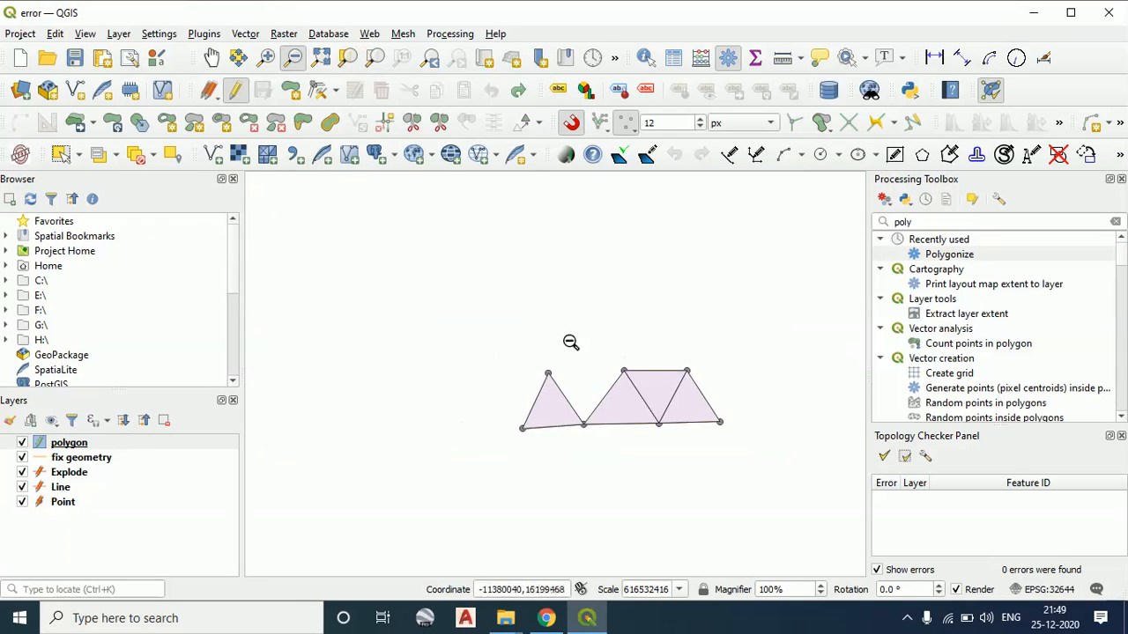
pyautogui.moveTo(481, 317); pyautogui.dragTo(809, 522)
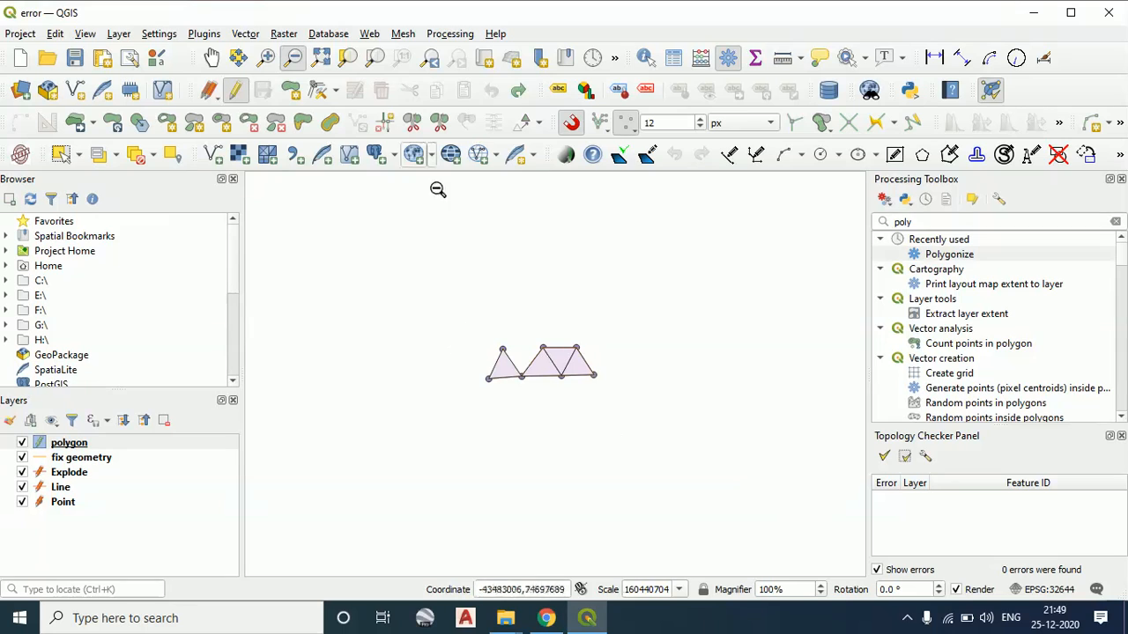
pyautogui.click(377, 58)
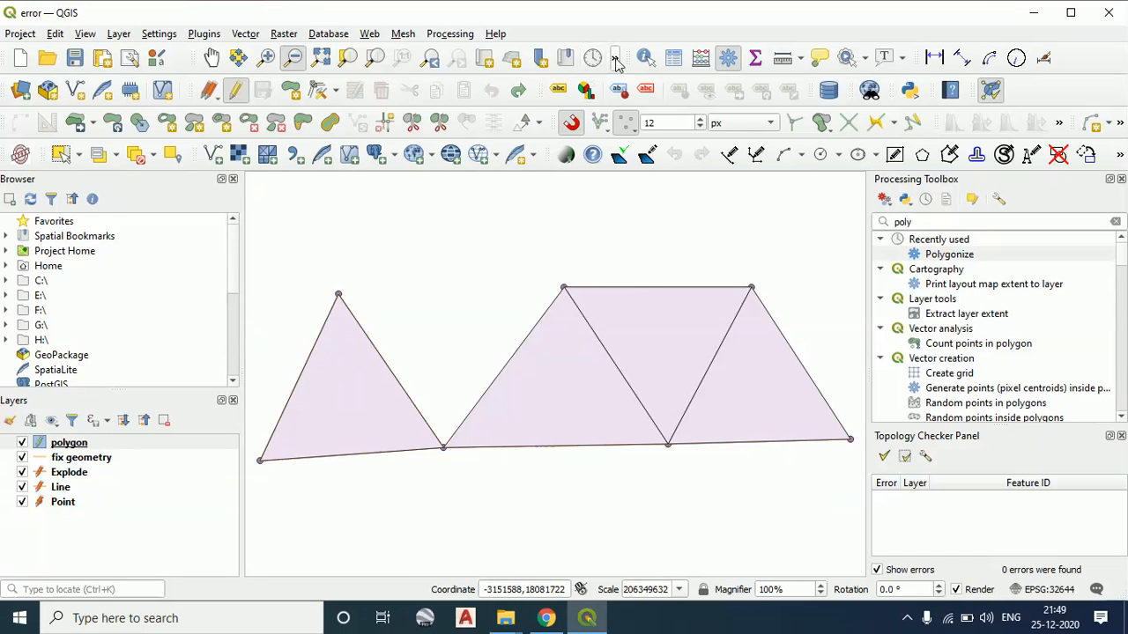
# Set the line measurement to Cartesian and start a new measurement
pyautogui.click(801, 60)
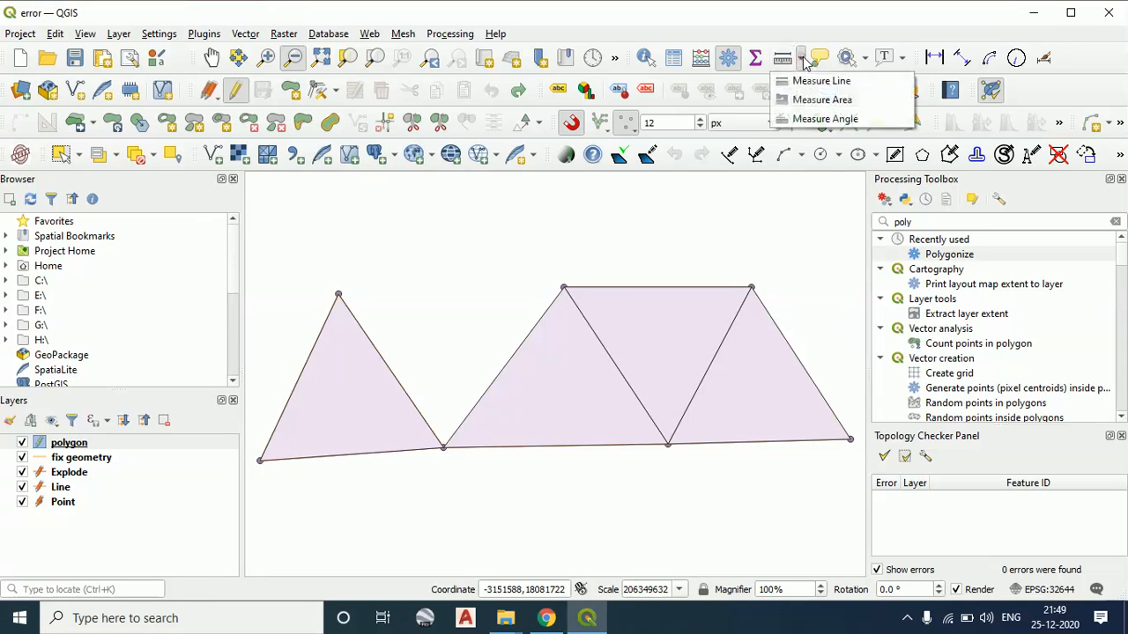
pyautogui.click(812, 79)
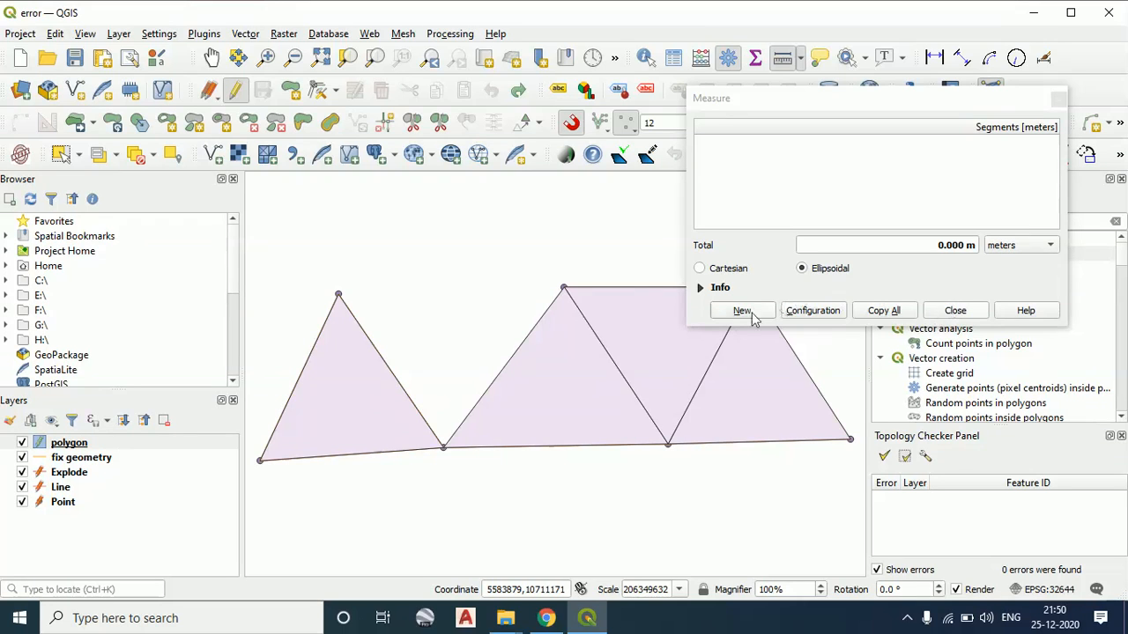
pyautogui.click(711, 269)
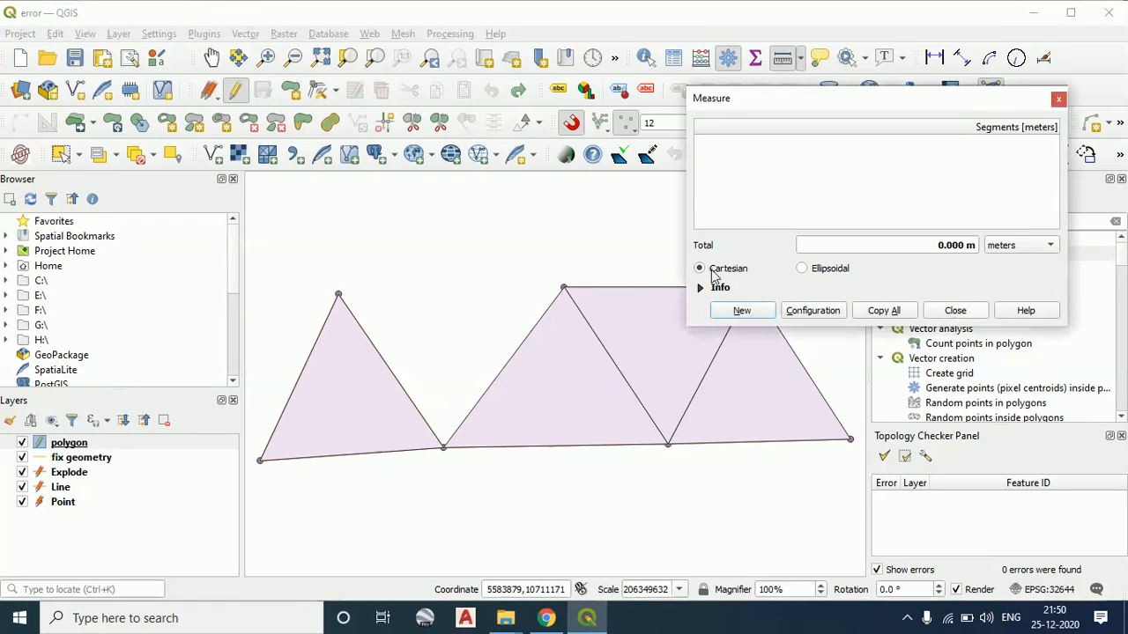
pyautogui.click(743, 309)
pyautogui.click(955, 311)
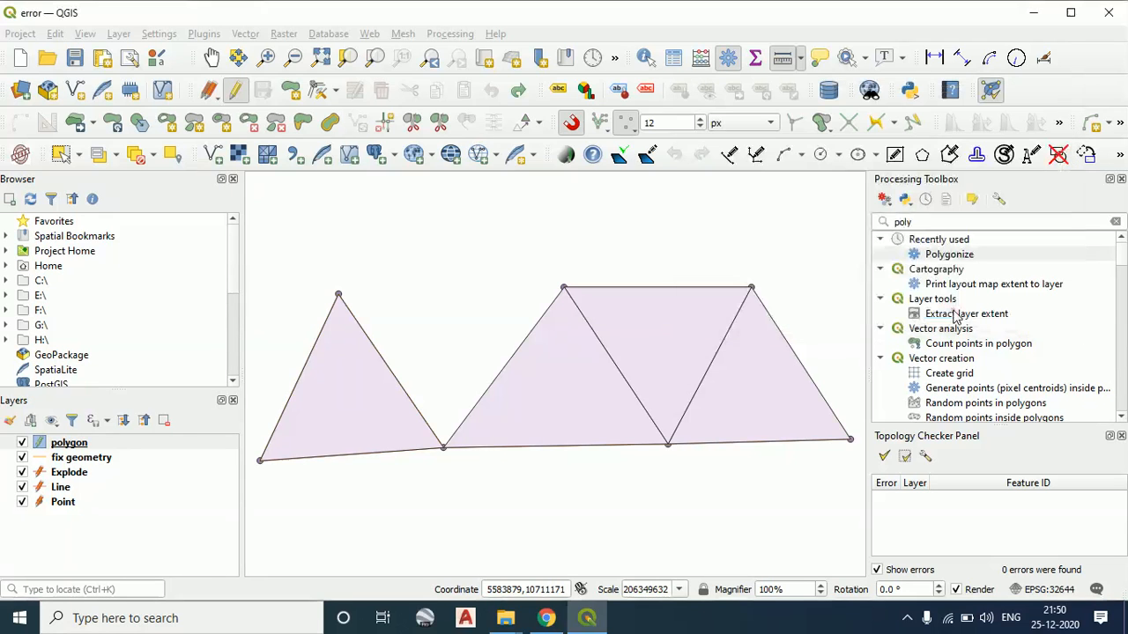
# Try to measure the upper edge of the inverted middle triangle, starting at its western vertex, then close the measurement
pyautogui.click(564, 288)
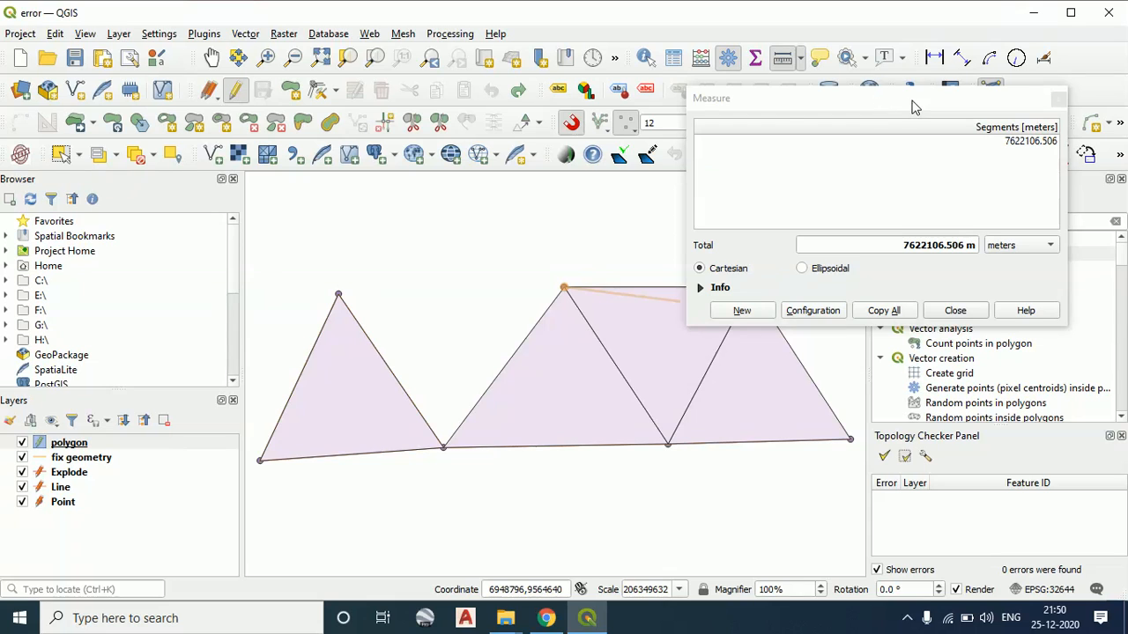
pyautogui.moveTo(914, 104); pyautogui.dragTo(1066, 104)
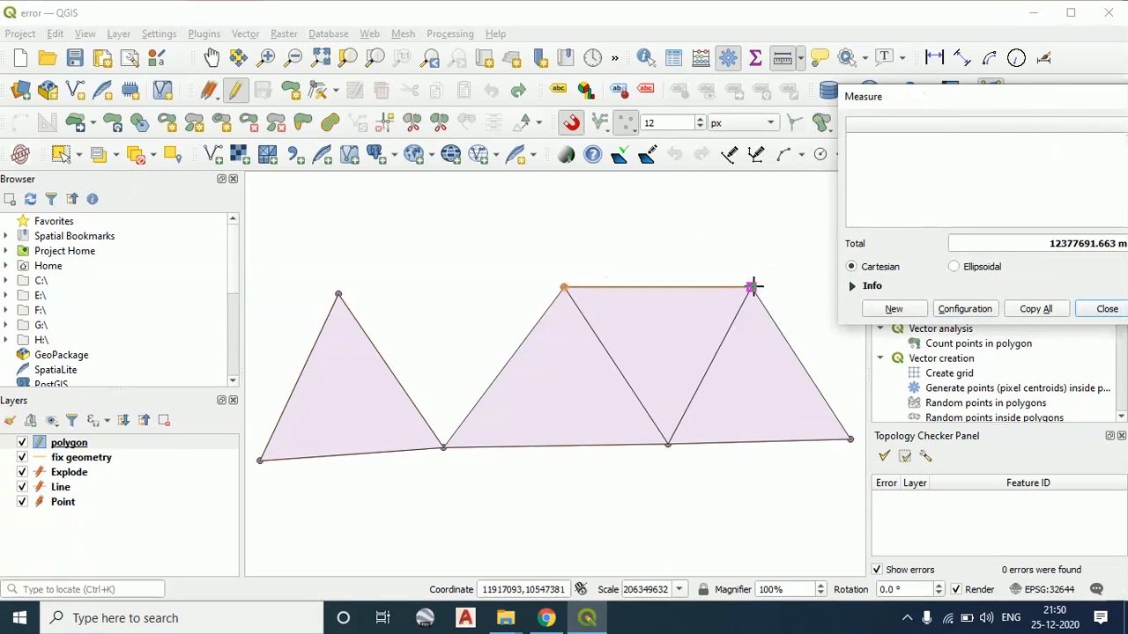
pyautogui.moveTo(958, 105); pyautogui.dragTo(798, 127)
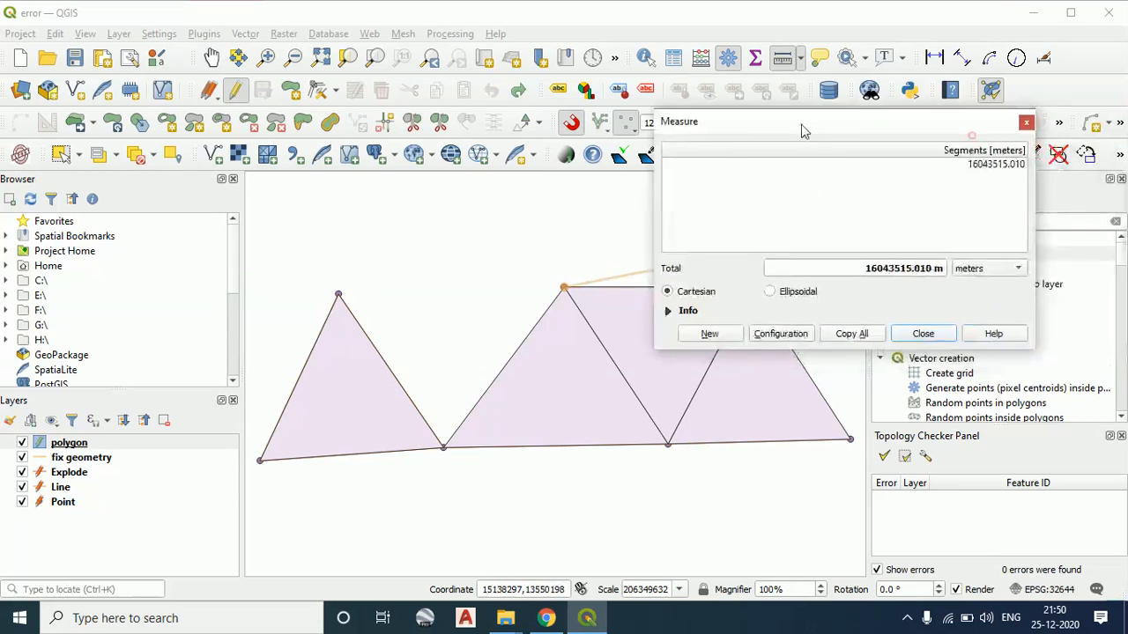
pyautogui.click(1025, 122)
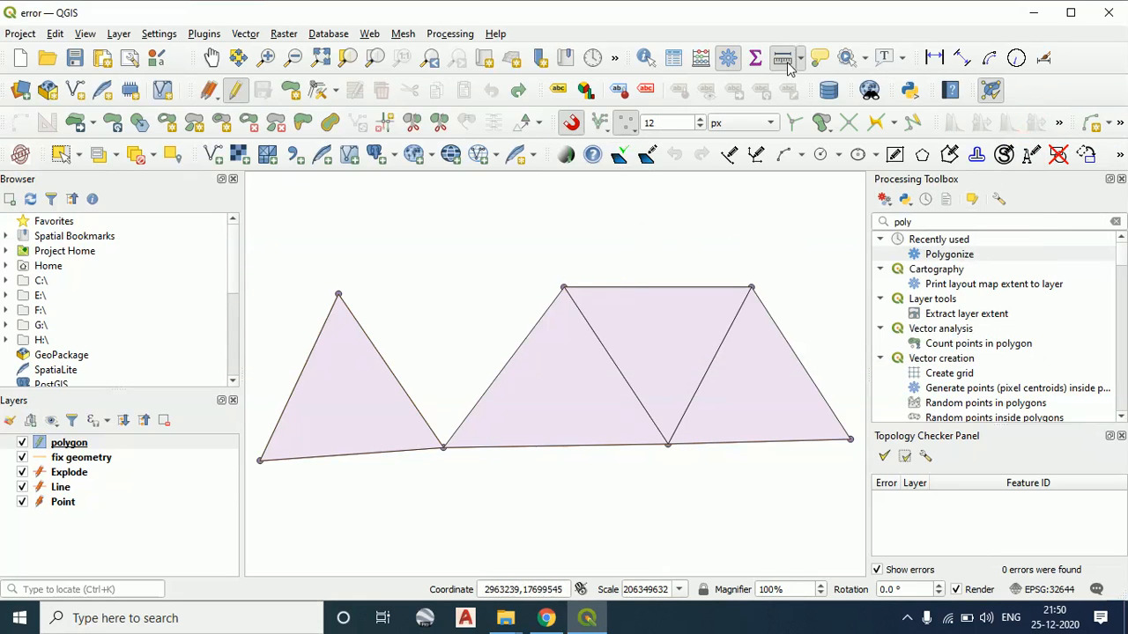
# Measure the Cartesian length of the inverted triangle's upper edge from its western to its eastern vertex, then close the measurement
pyautogui.click(801, 58)
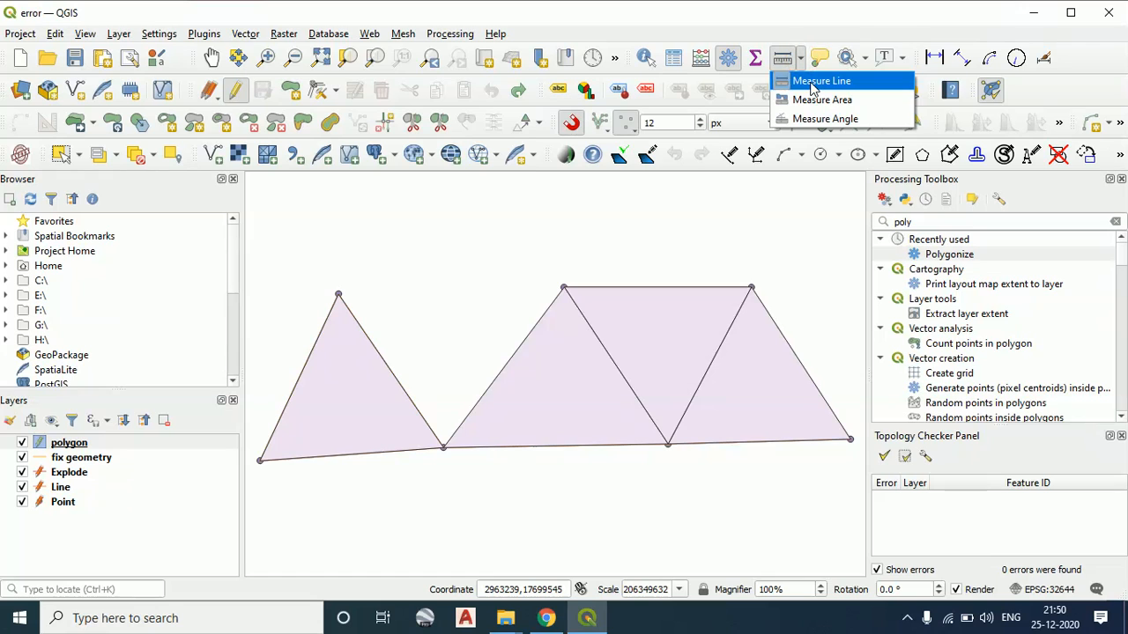
pyautogui.click(812, 81)
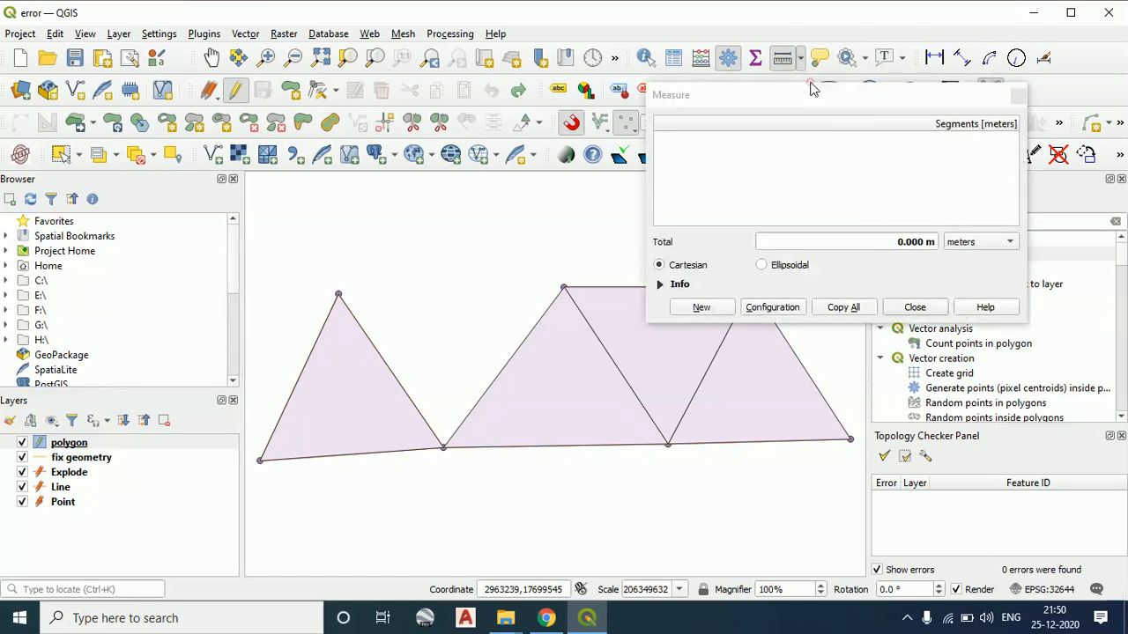
pyautogui.moveTo(922, 104); pyautogui.dragTo(985, 101)
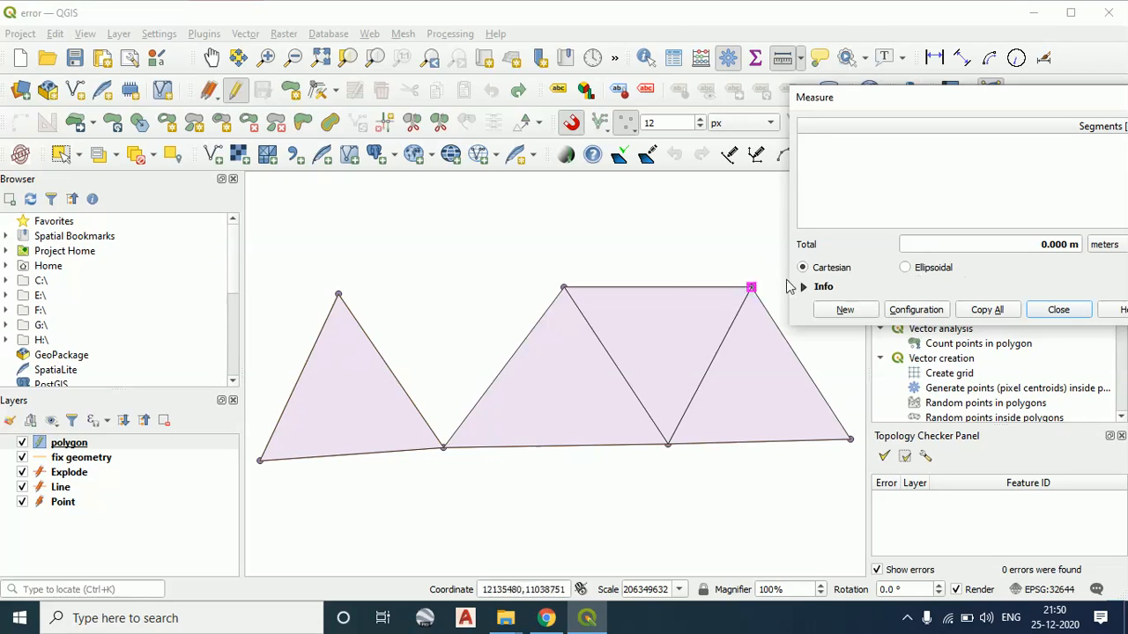
pyautogui.click(564, 288)
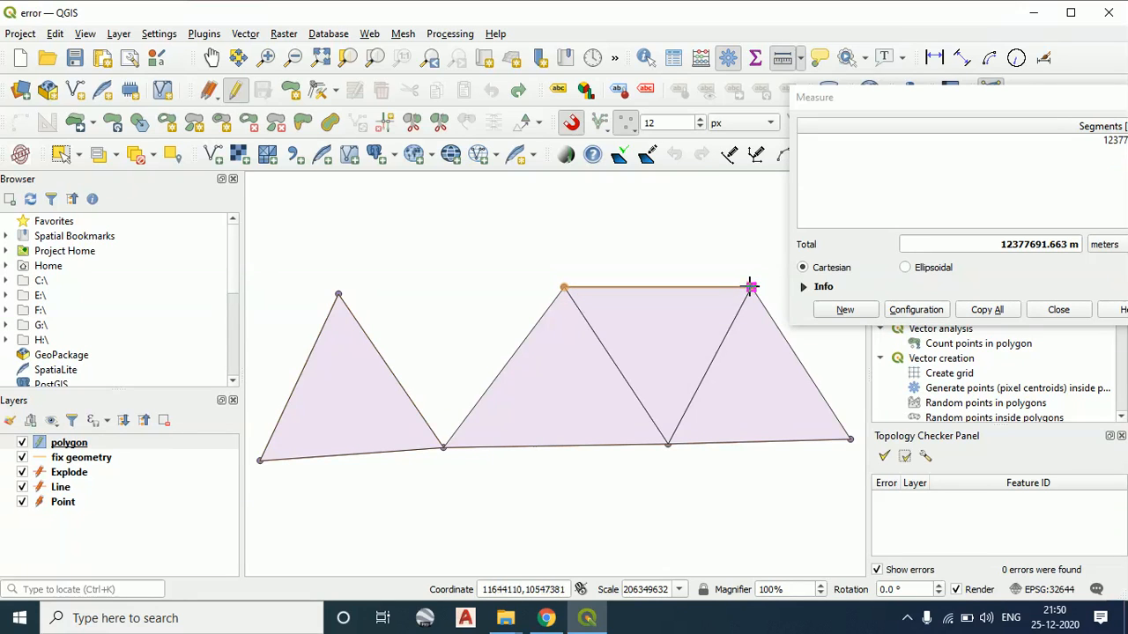
pyautogui.click(750, 288)
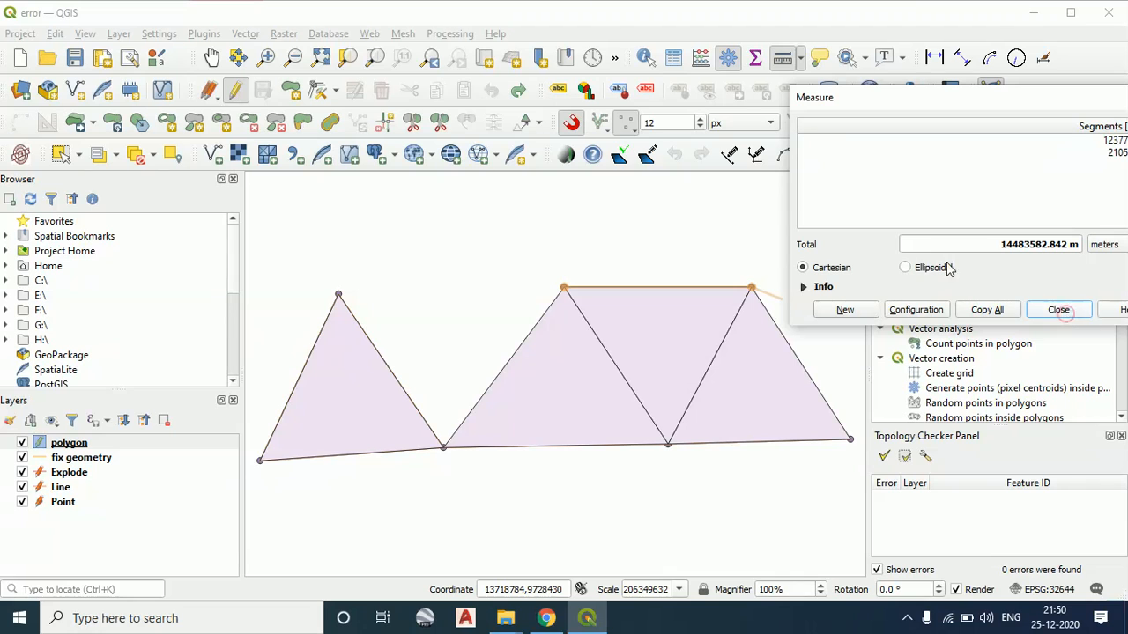
pyautogui.click(1060, 309)
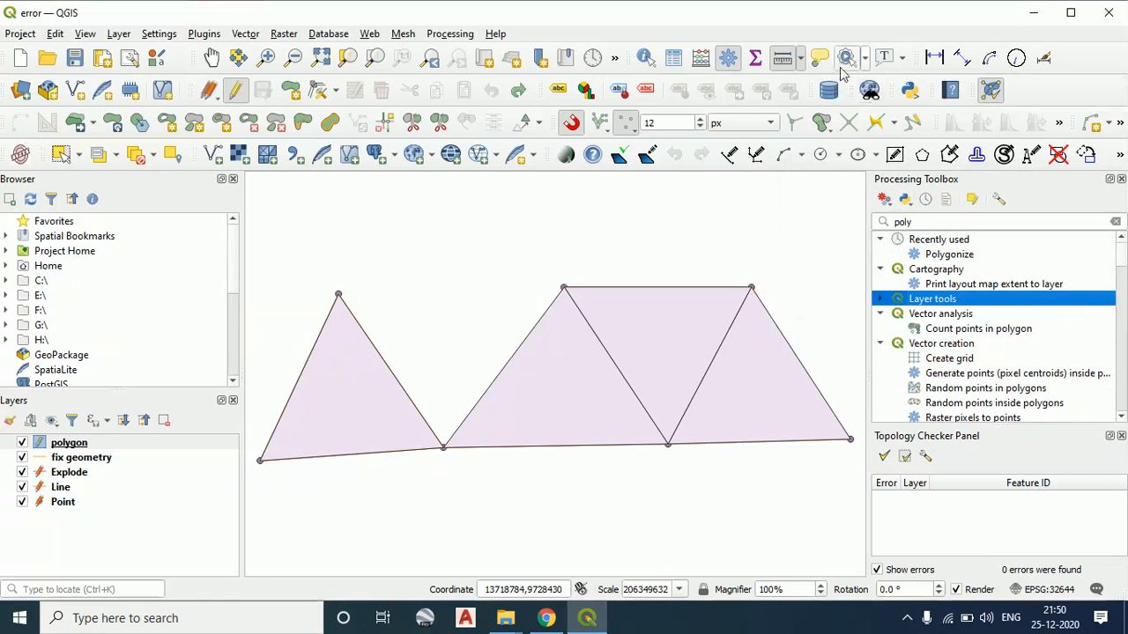
# Measure the ellipsoidal area of the inverted middle triangle through its three vertices in square meters, then try to open the area unit choices
pyautogui.click(800, 58)
pyautogui.click(825, 98)
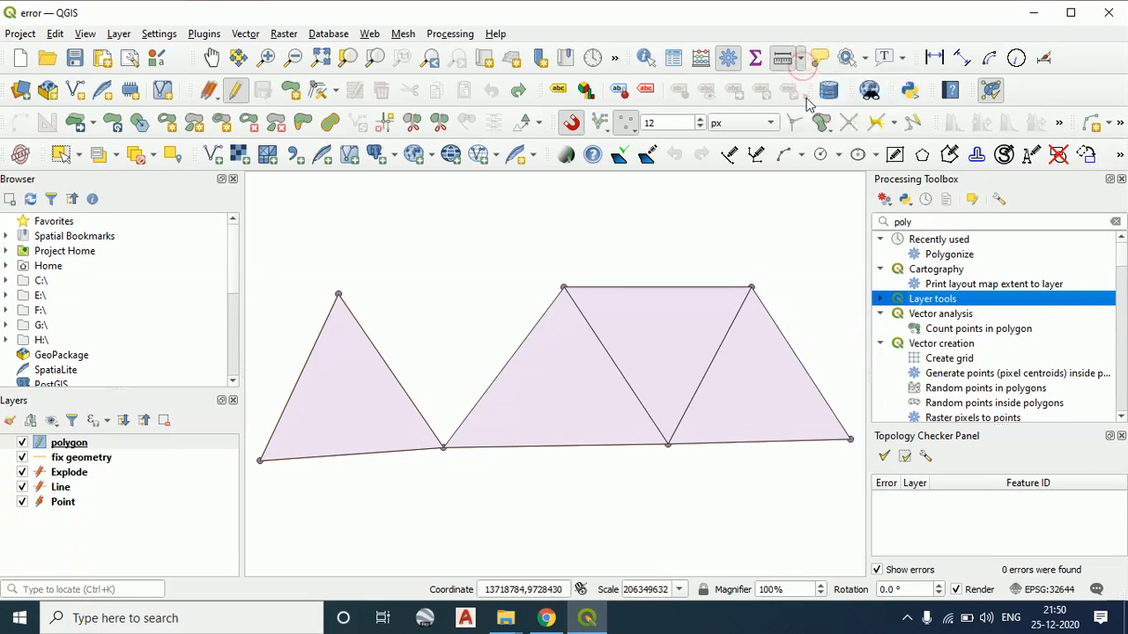
pyautogui.moveTo(997, 98); pyautogui.dragTo(944, 79)
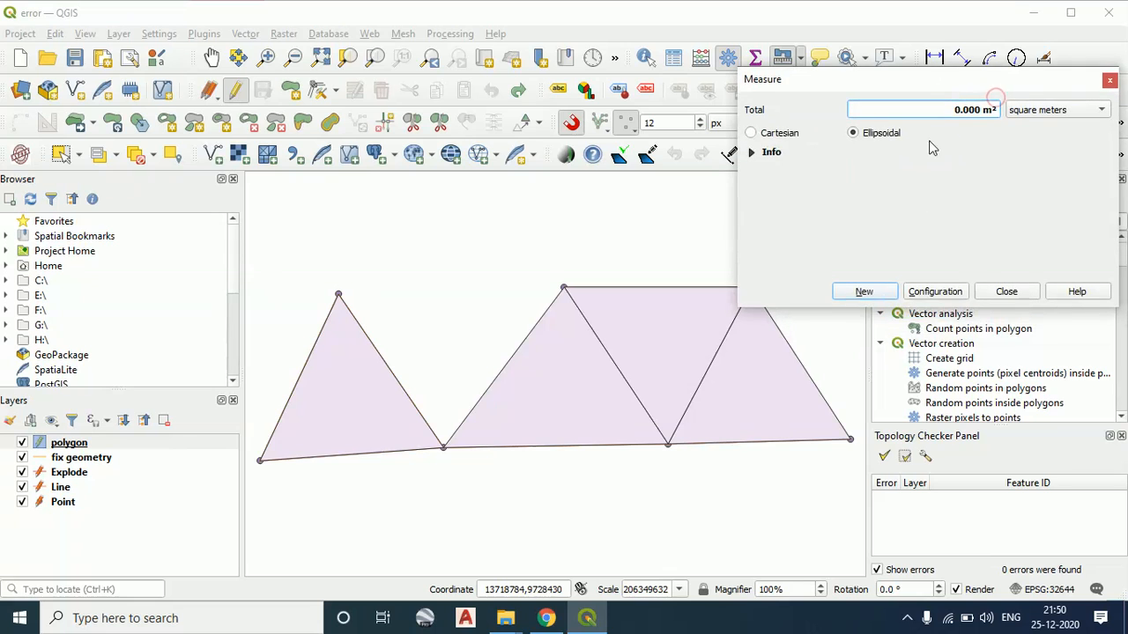
pyautogui.click(879, 291)
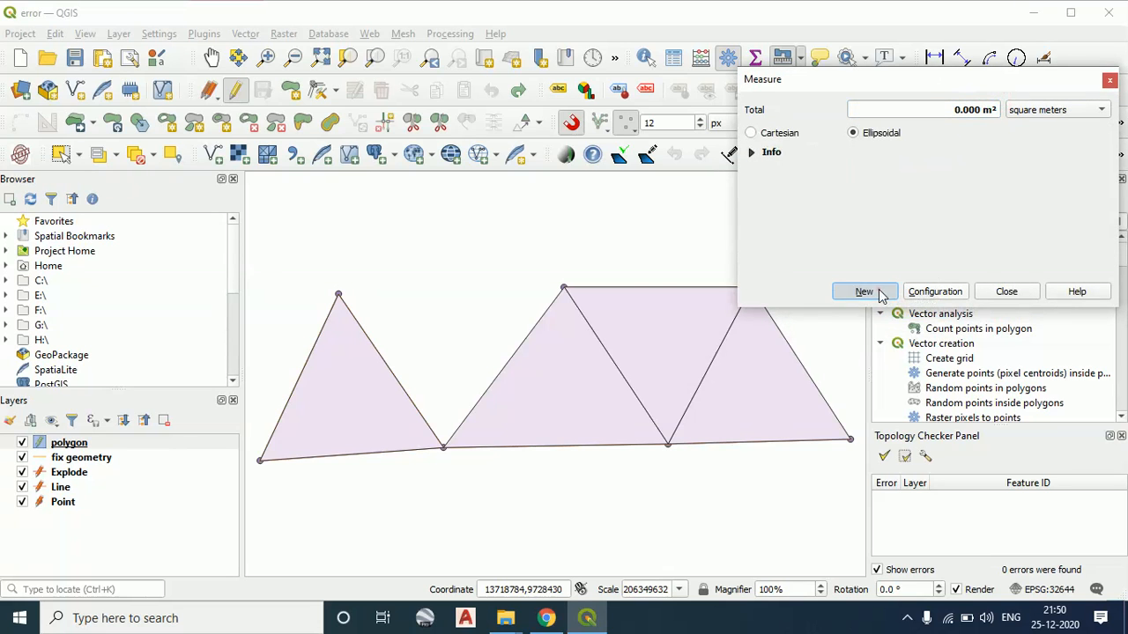
pyautogui.click(564, 286)
pyautogui.click(668, 444)
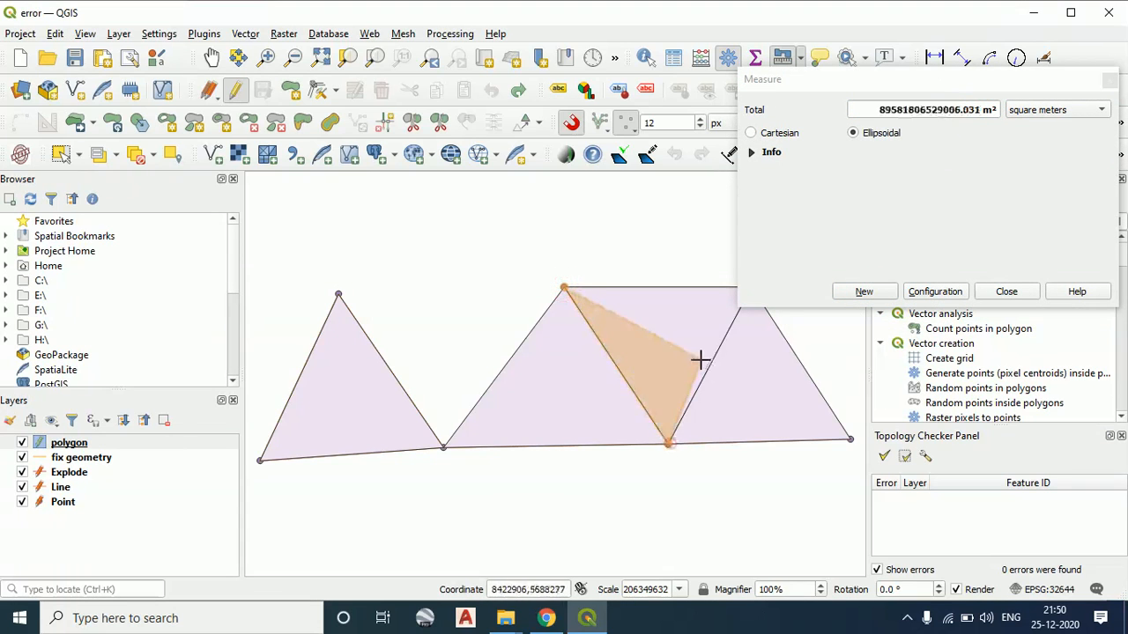
pyautogui.moveTo(720, 341); pyautogui.dragTo(574, 351)
pyautogui.click(605, 297)
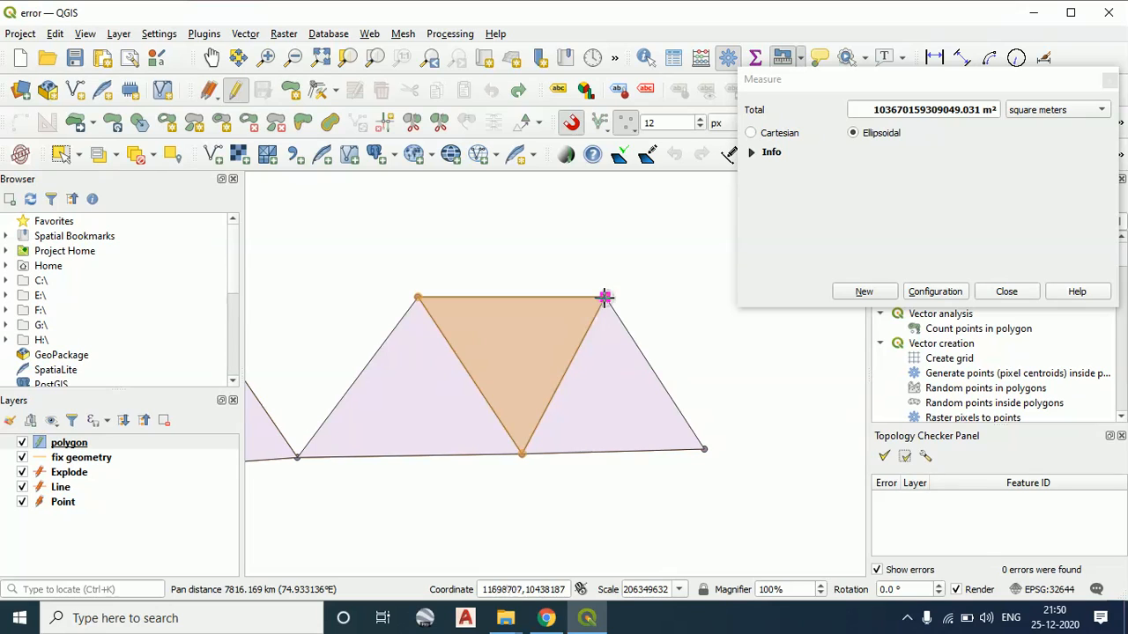
pyautogui.click(418, 296)
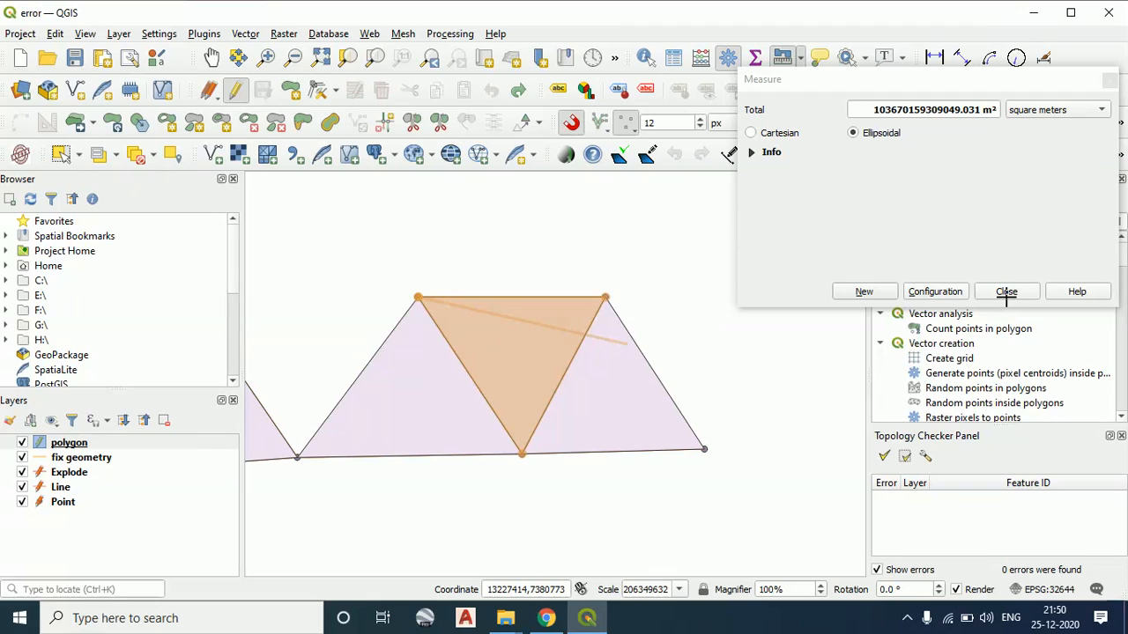
pyautogui.click(1092, 111)
pyautogui.click(1085, 114)
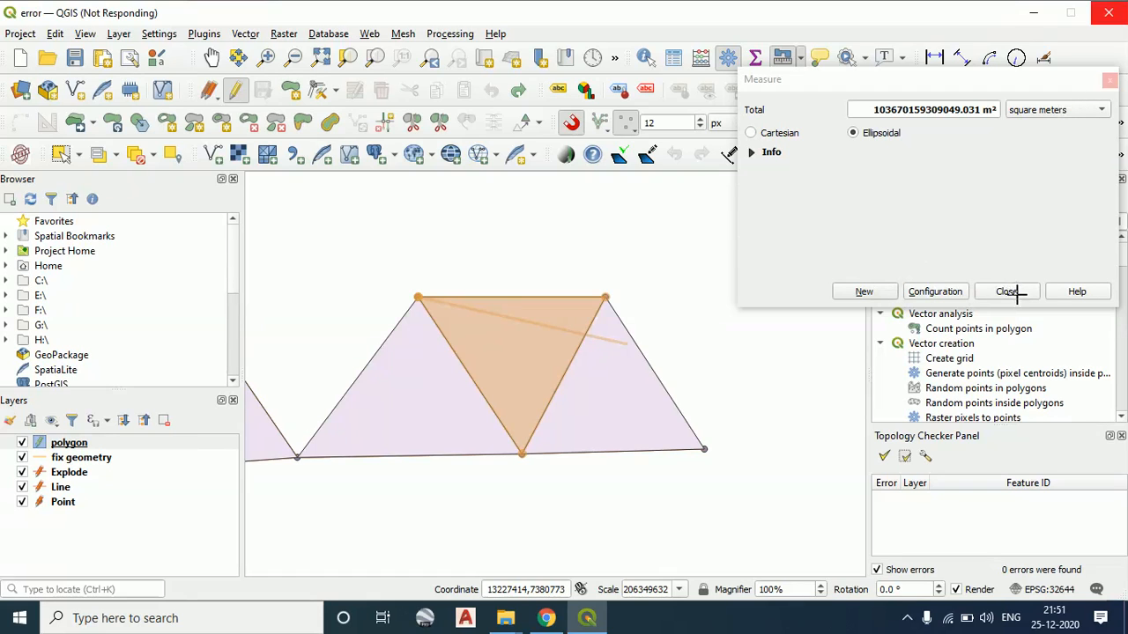
pyautogui.click(908, 618)
pyautogui.click(939, 552)
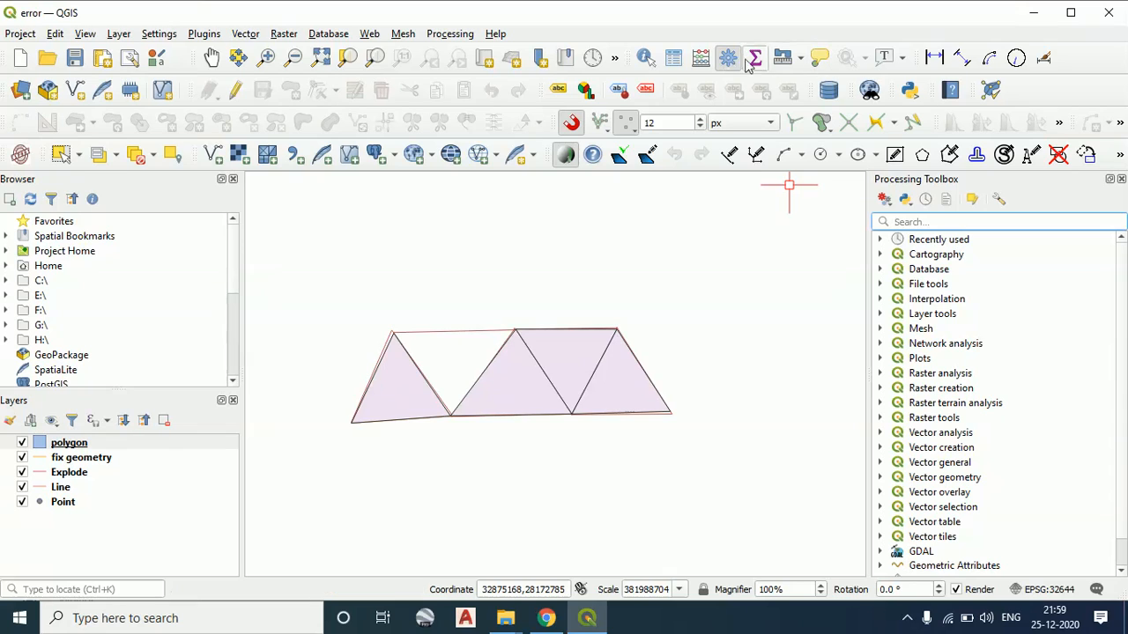
pyautogui.click(800, 59)
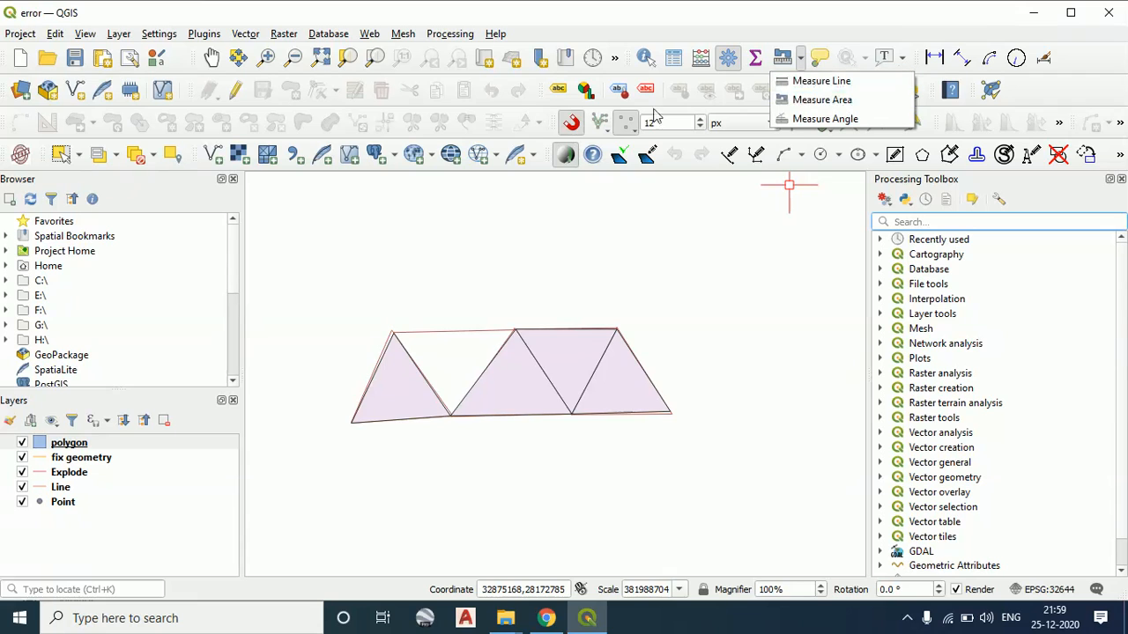
pyautogui.click(572, 208)
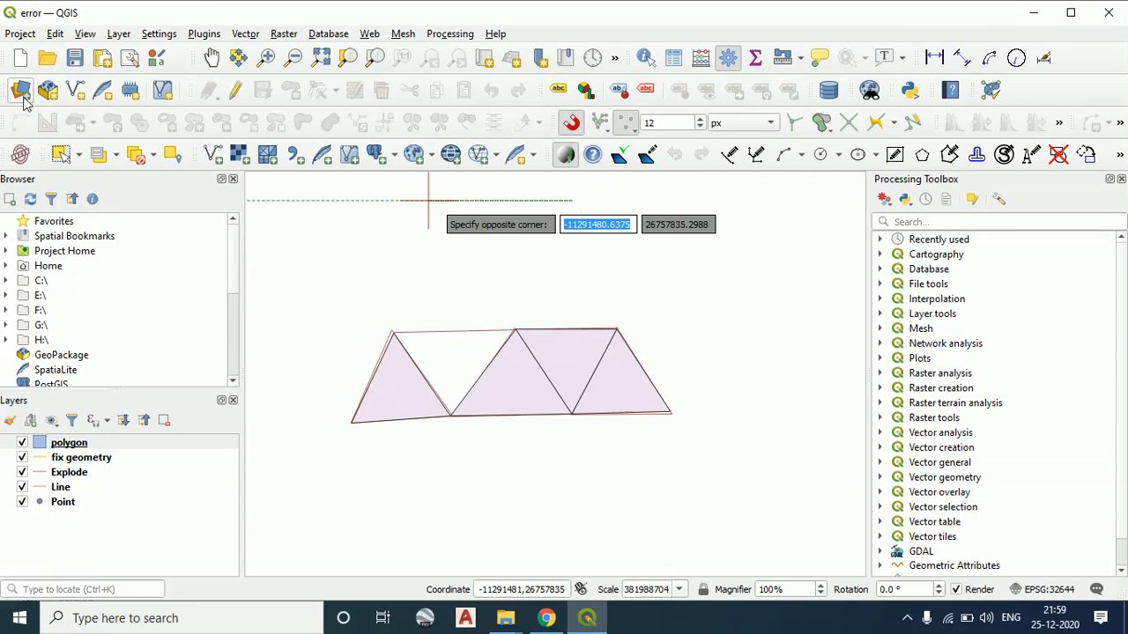
# Add the raster file Takkelapadu village map.tif from the Desktop as a new layer and close the Data Source Manager
pyautogui.hotkey('ctrl', 'shift', 'r')
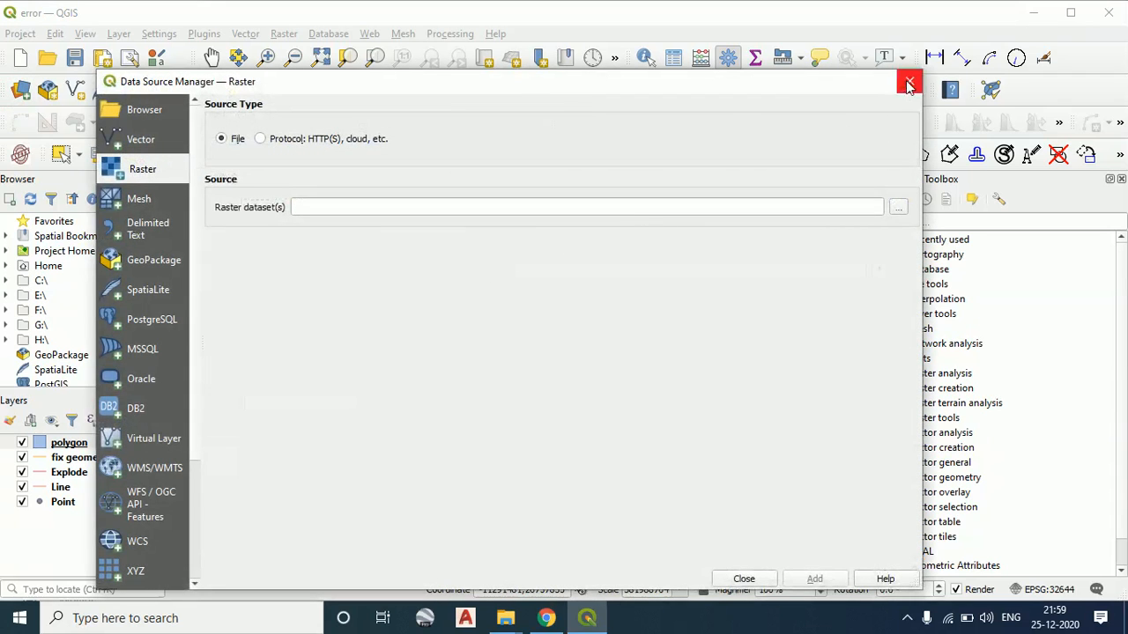
pyautogui.click(898, 207)
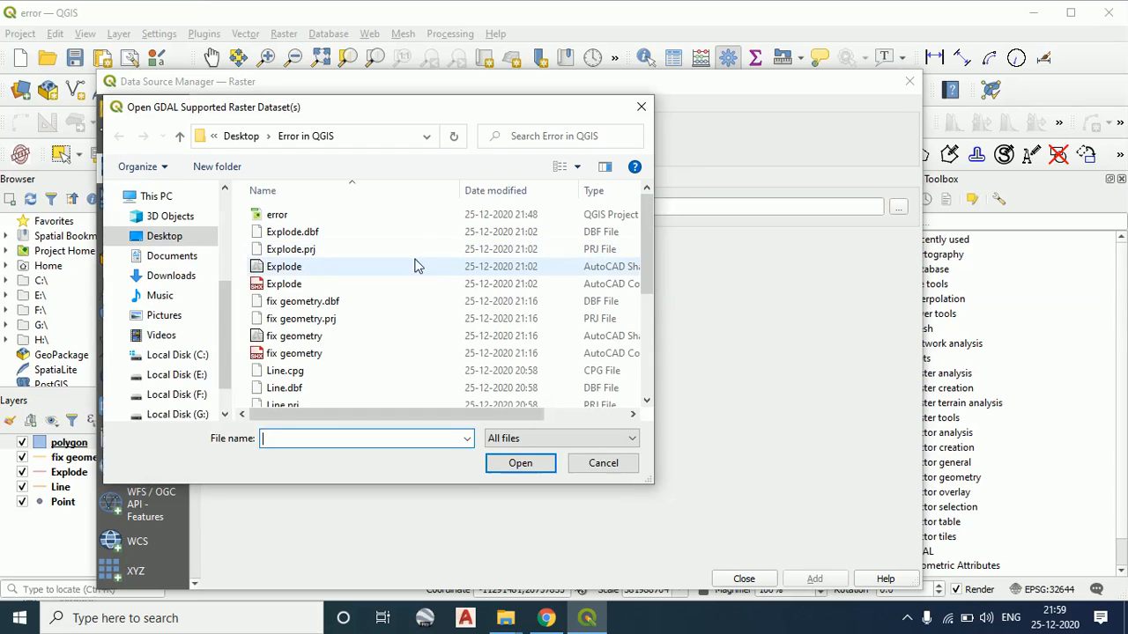
pyautogui.scroll(-4, 582, 379)
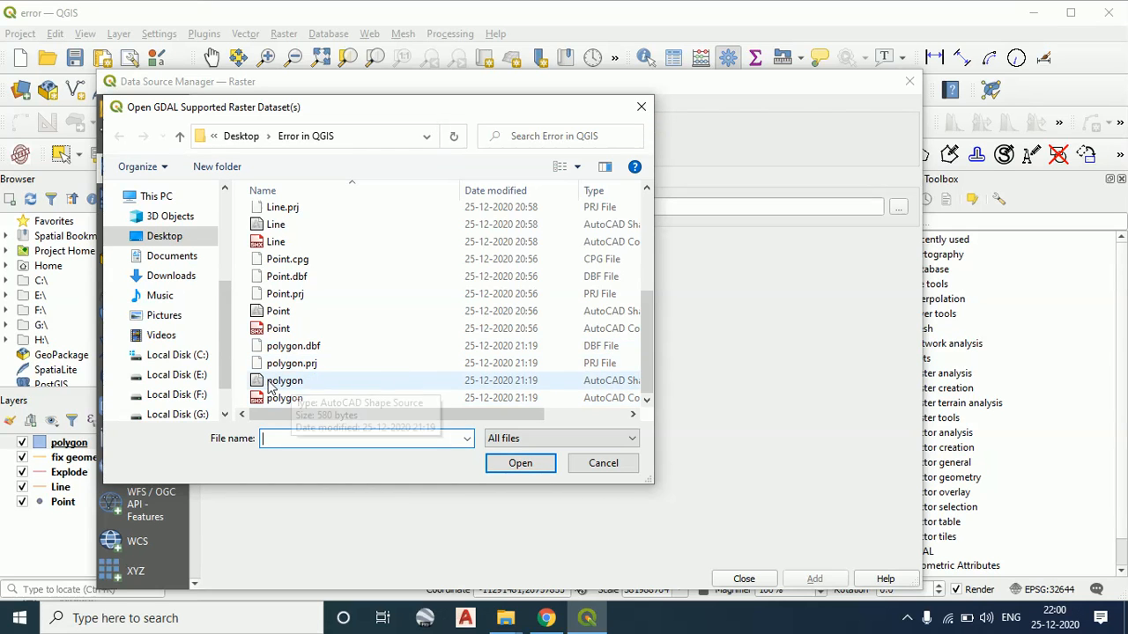
pyautogui.scroll(4, 291, 326)
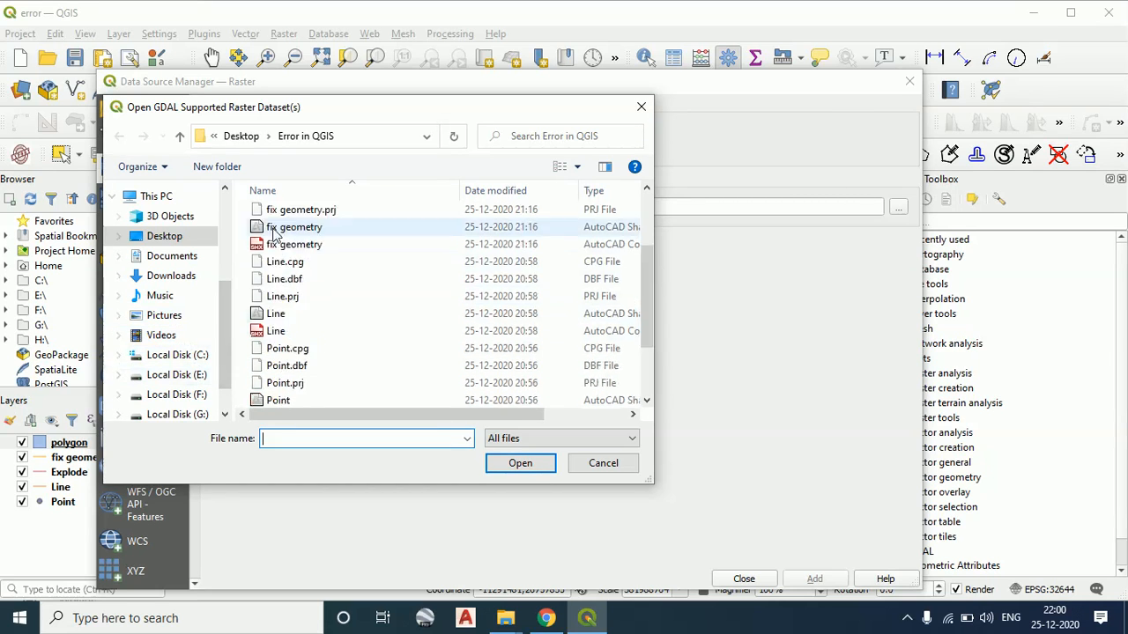
pyautogui.click(248, 141)
pyautogui.scroll(-6, 374, 335)
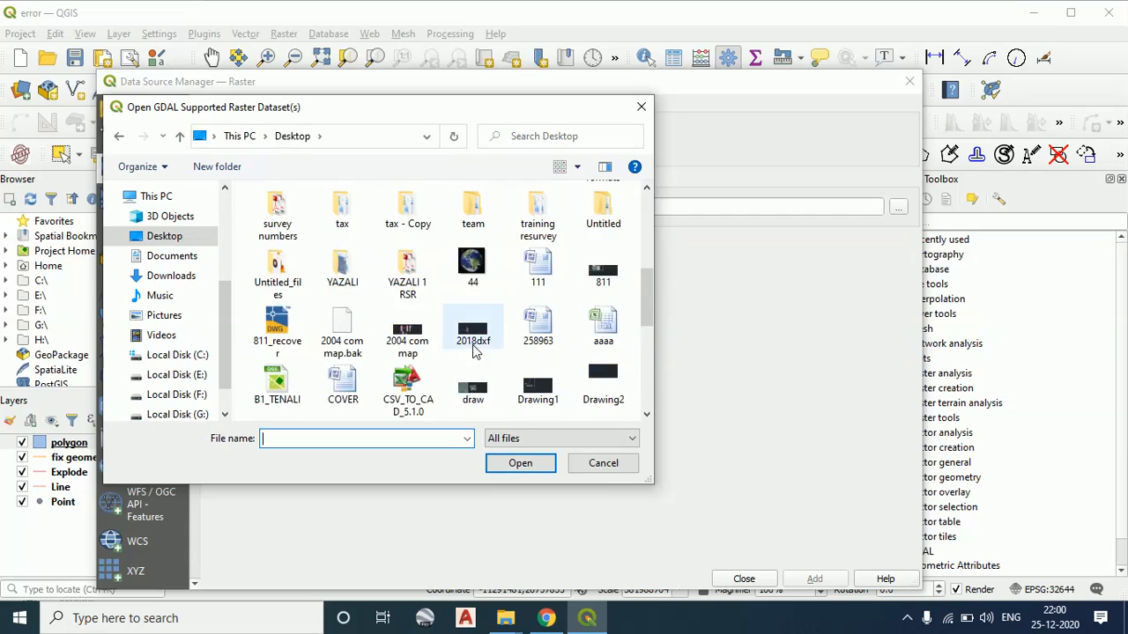
pyautogui.scroll(-2, 366, 383)
pyautogui.click(364, 382)
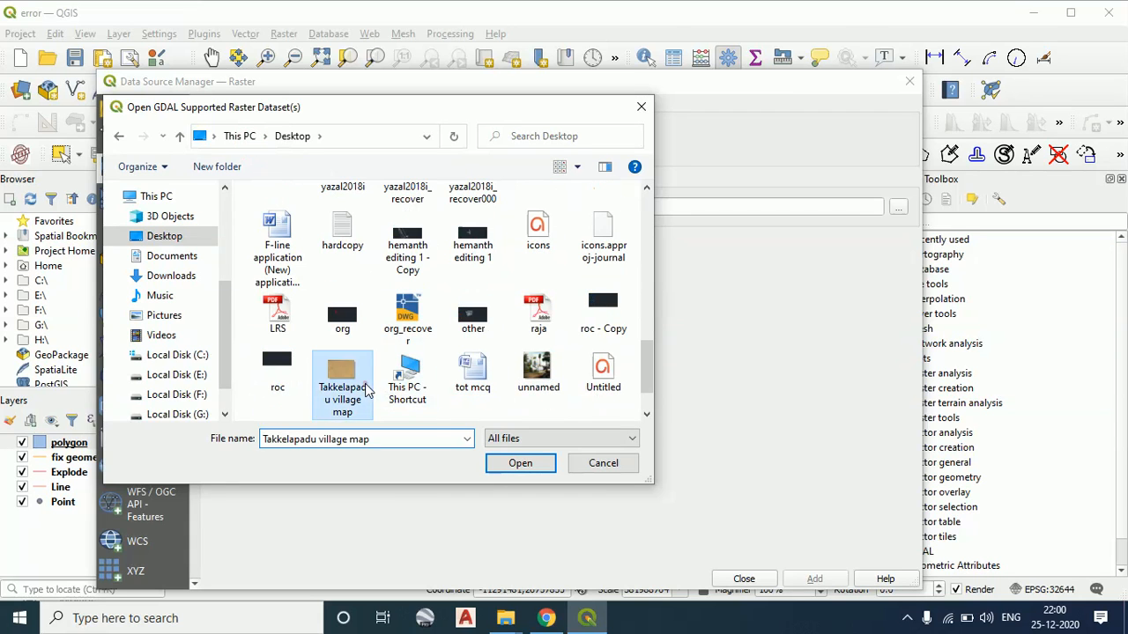
pyautogui.click(518, 462)
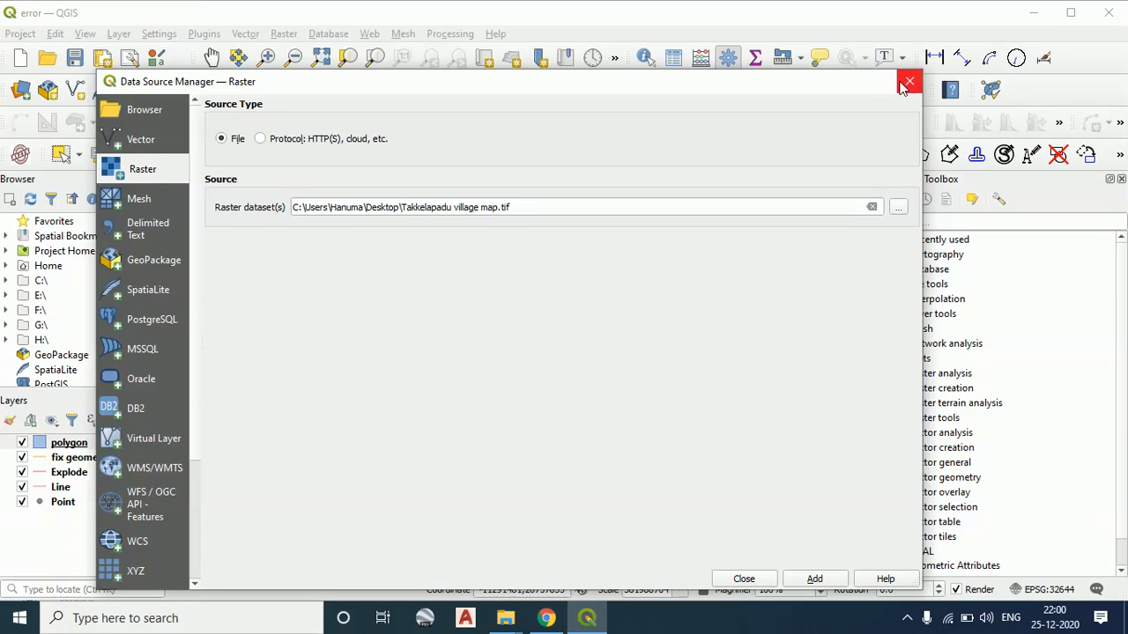
pyautogui.click(808, 579)
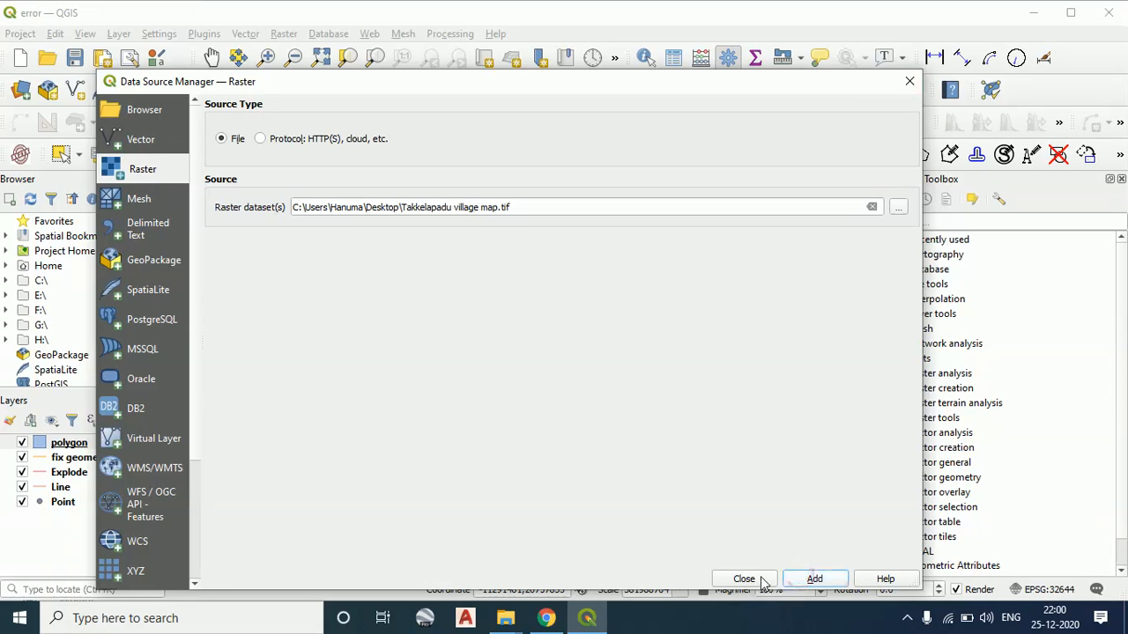
pyautogui.click(756, 580)
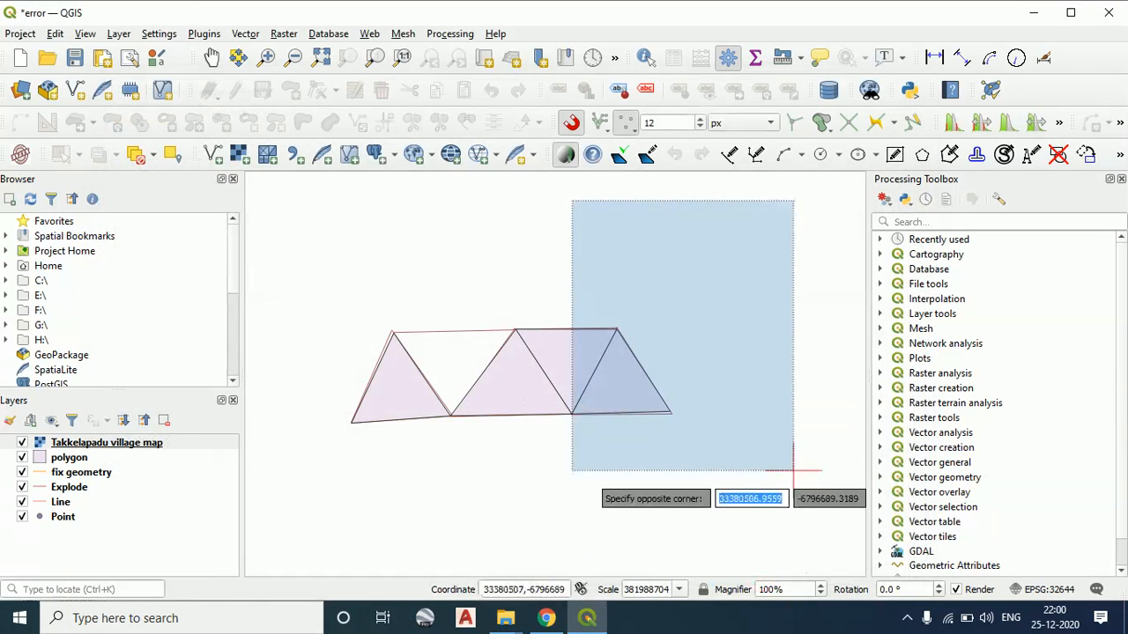
pyautogui.click(795, 466)
# Select the Takkelapadu village map layer, zoom the map to full extent and zoom out to look for the raster
pyautogui.click(141, 443)
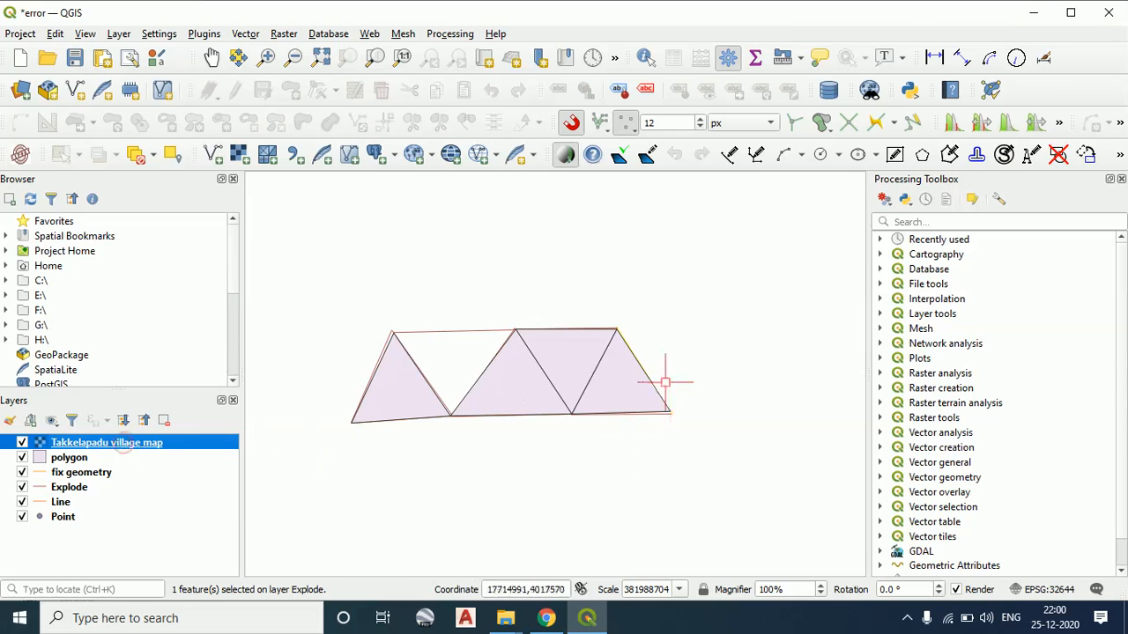
pyautogui.click(322, 61)
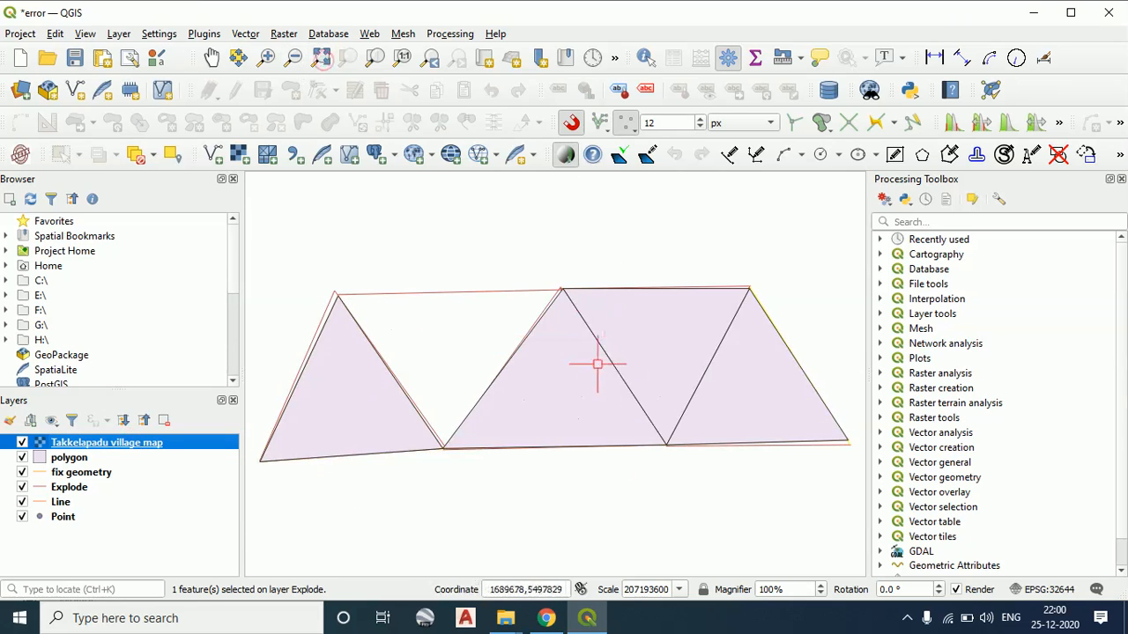
pyautogui.scroll(-4, 520, 387)
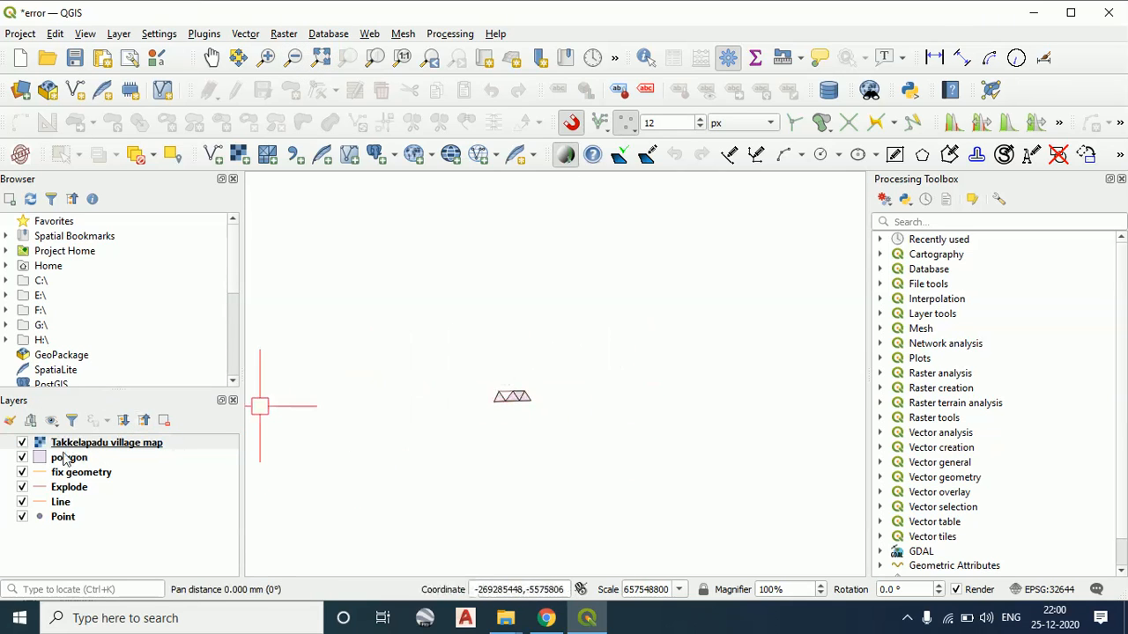
# Hide the polygon, fix geometry, Explode, Line and Point layers, keeping only the Takkelapadu village map displayed
pyautogui.click(18, 462)
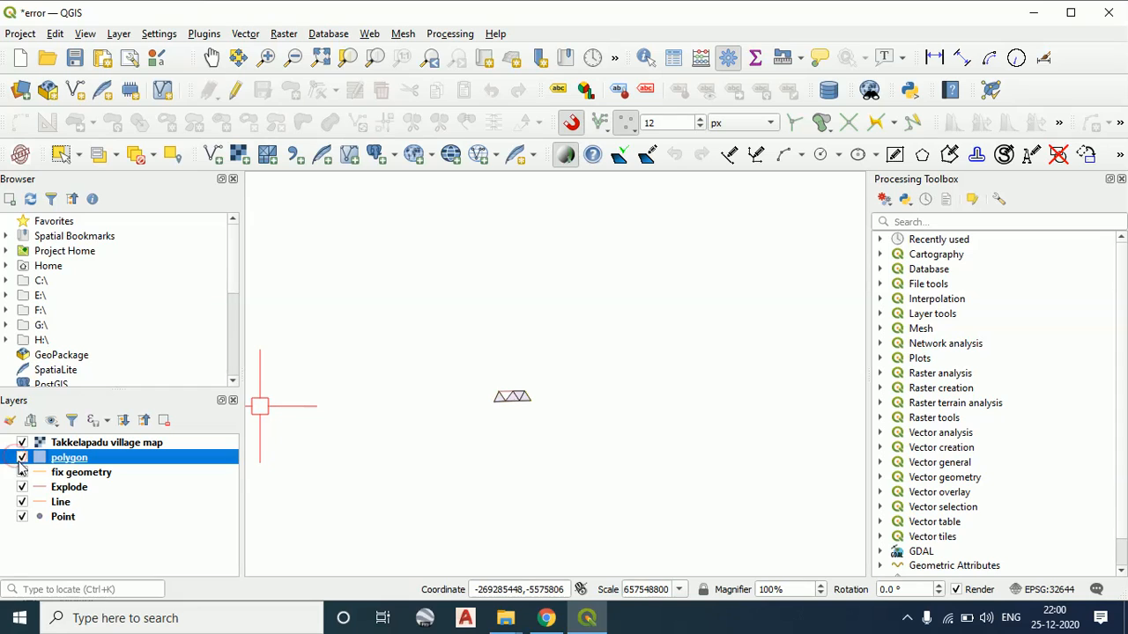
pyautogui.click(22, 458)
pyautogui.click(22, 472)
pyautogui.click(17, 486)
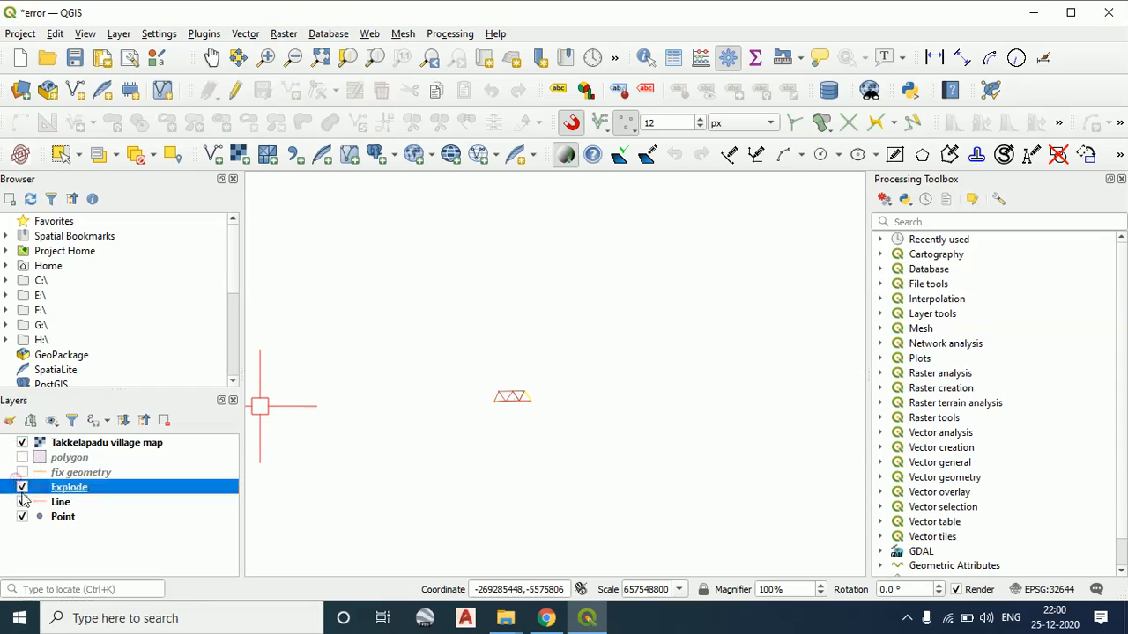
pyautogui.click(22, 487)
pyautogui.click(22, 503)
pyautogui.click(23, 518)
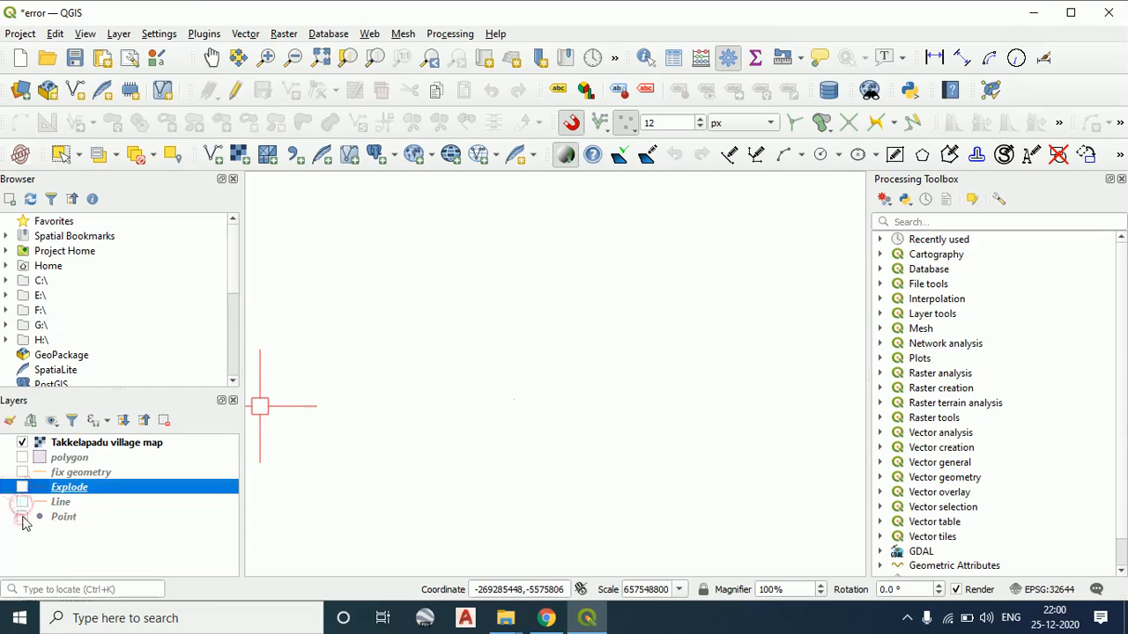
pyautogui.click(22, 443)
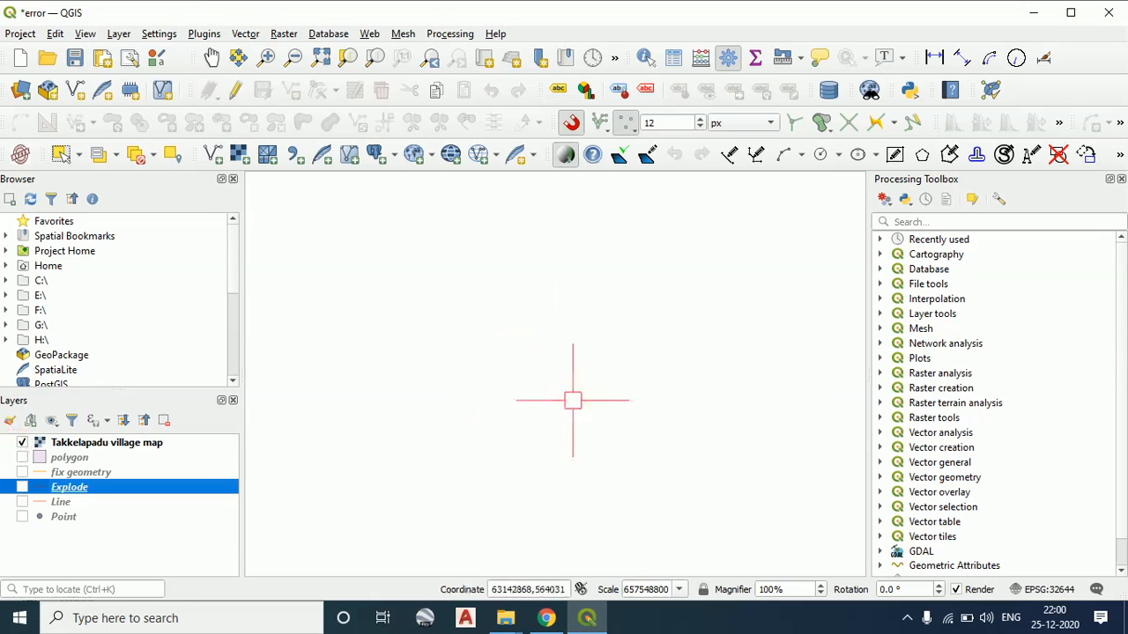
# Zoom the map to full extent to view the whole village map raster
pyautogui.scroll(-2, 573, 400)
pyautogui.scroll(-2, 572, 400)
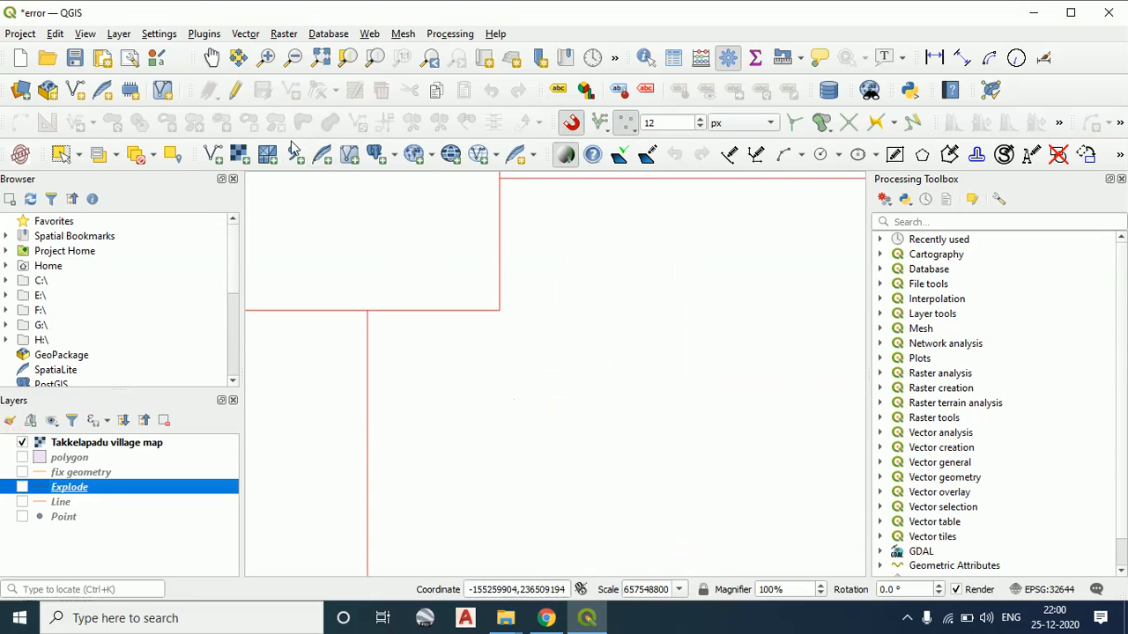
pyautogui.click(320, 57)
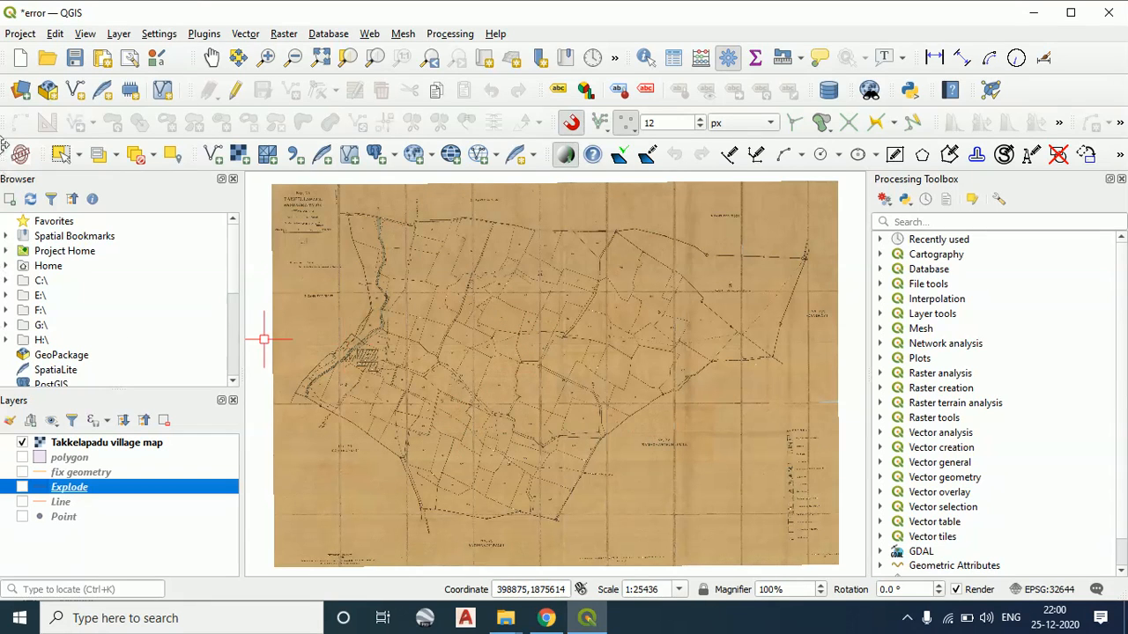
# Review the raster source and its file selection in the Data Source Manager again, then close it without adding anything
pyautogui.click(21, 90)
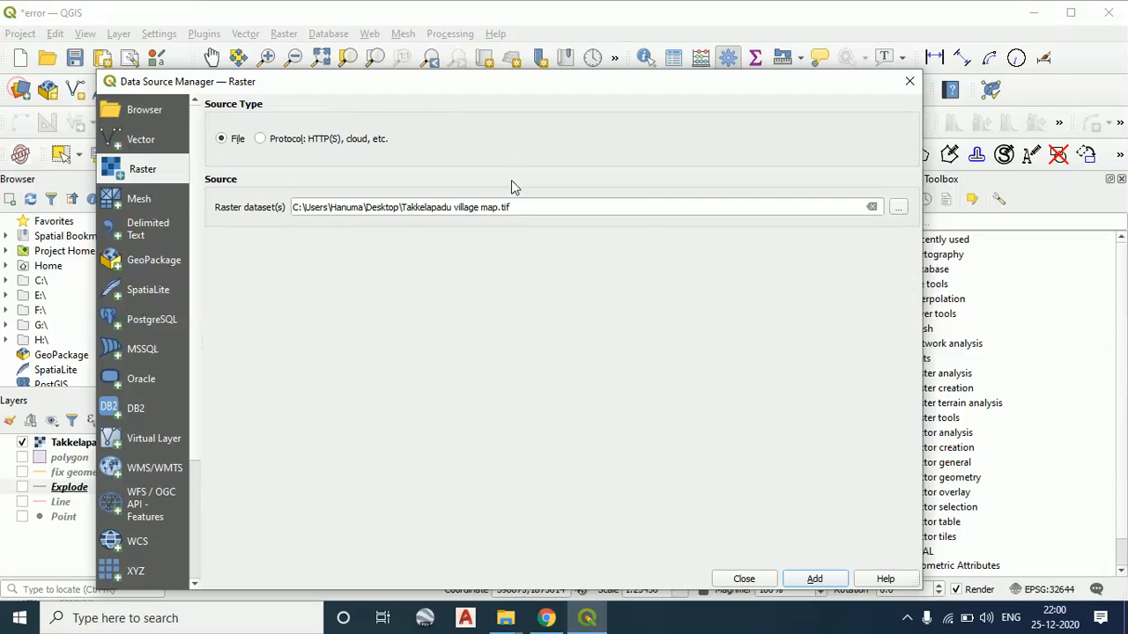
pyautogui.click(896, 206)
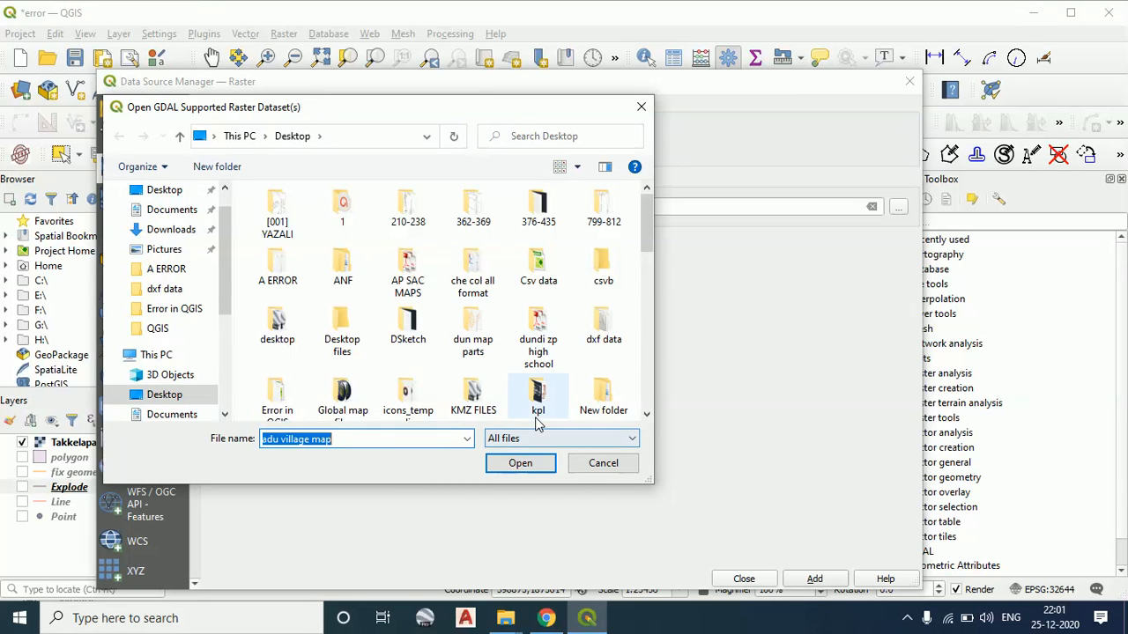
pyautogui.click(584, 467)
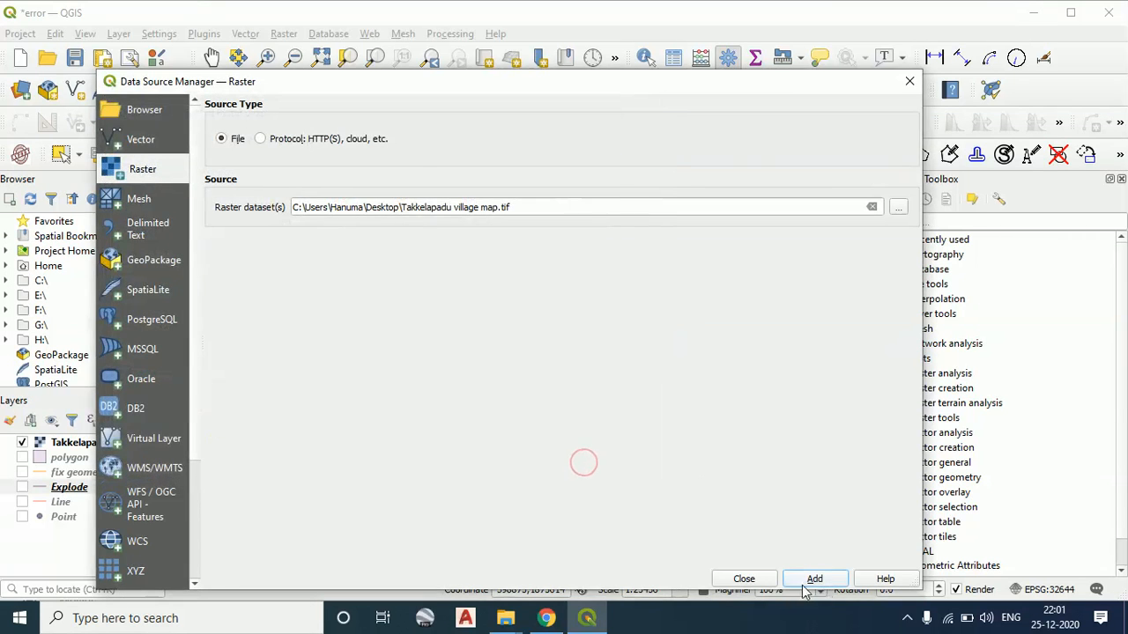
pyautogui.click(743, 580)
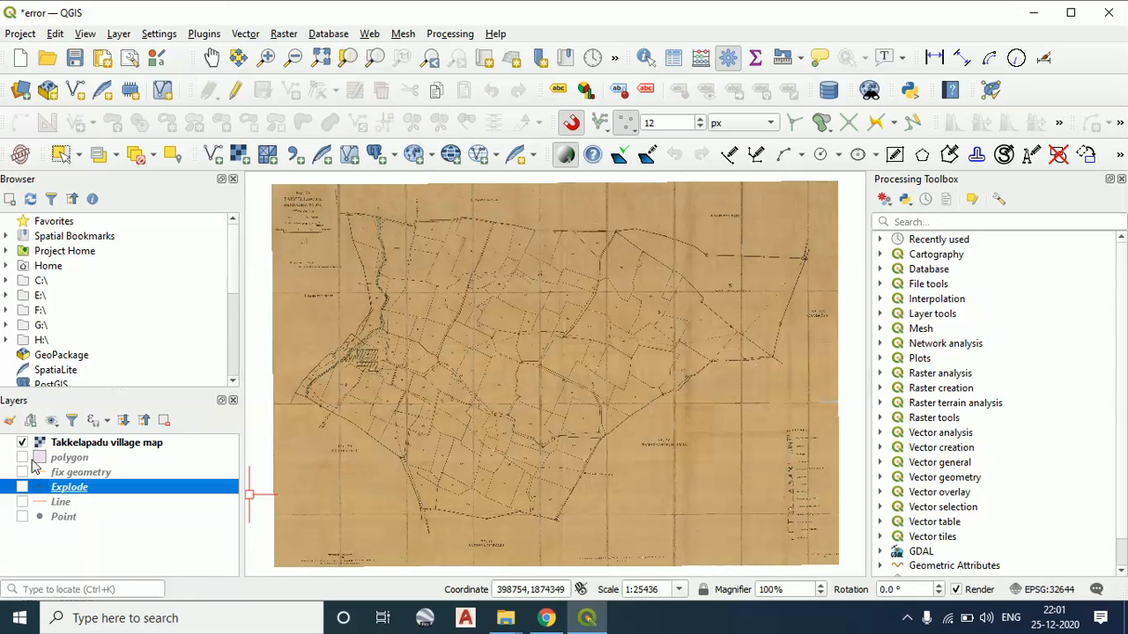
# Hide the Takkelapadu village map, display the polygon, fix geometry, Explode, Line and Point layers, and zoom to full extent
pyautogui.click(23, 443)
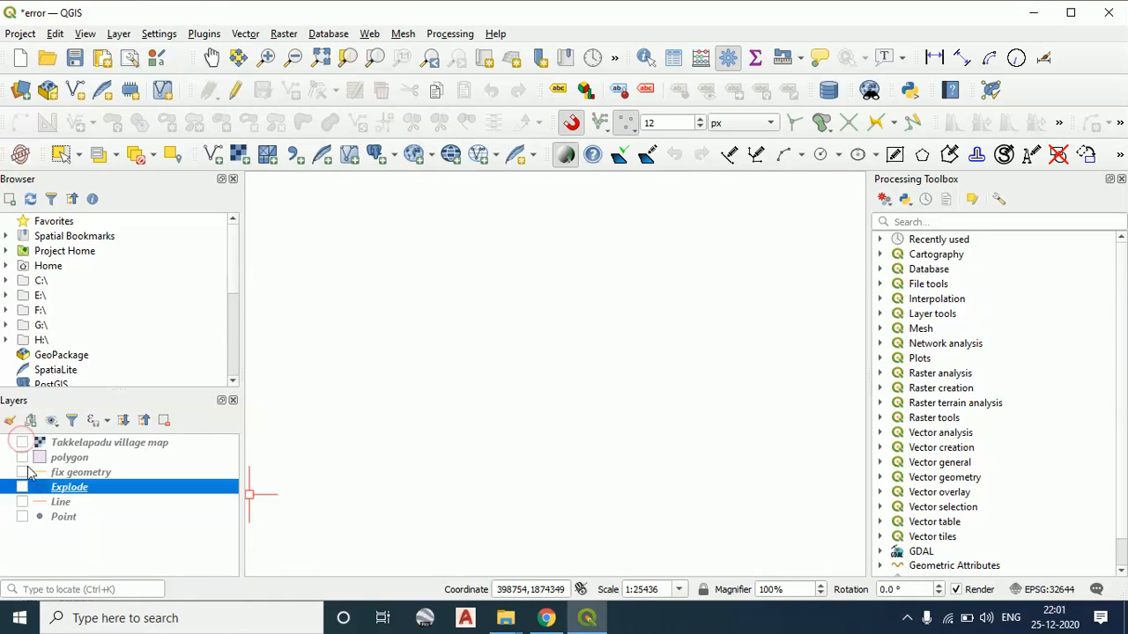
pyautogui.click(22, 458)
pyautogui.click(22, 473)
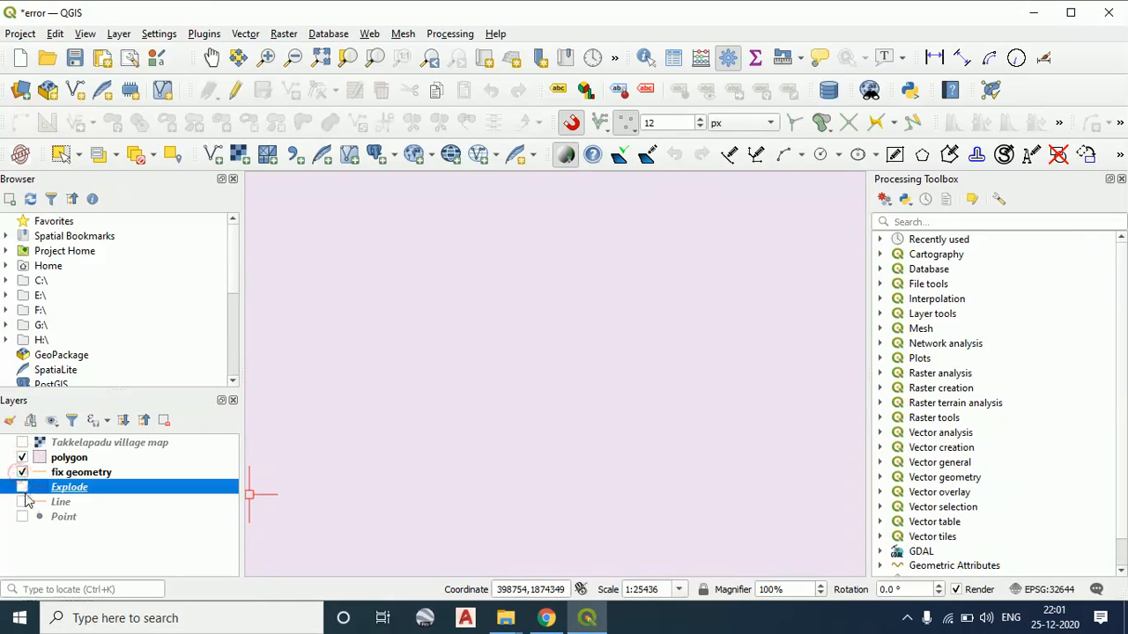
pyautogui.doubleClick(23, 495)
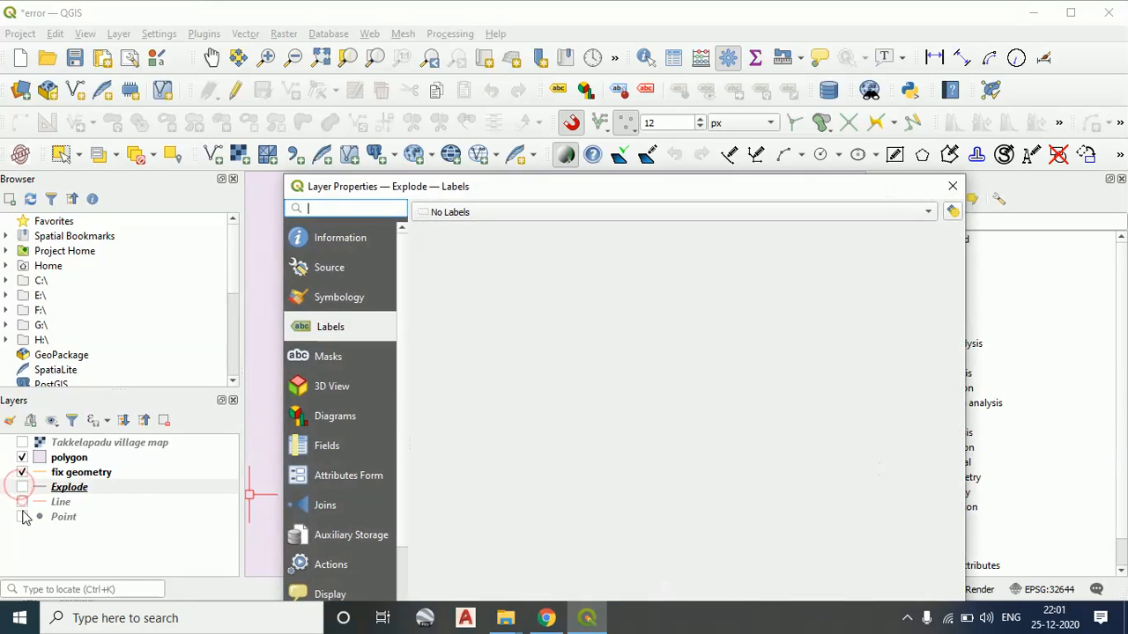
pyautogui.click(954, 187)
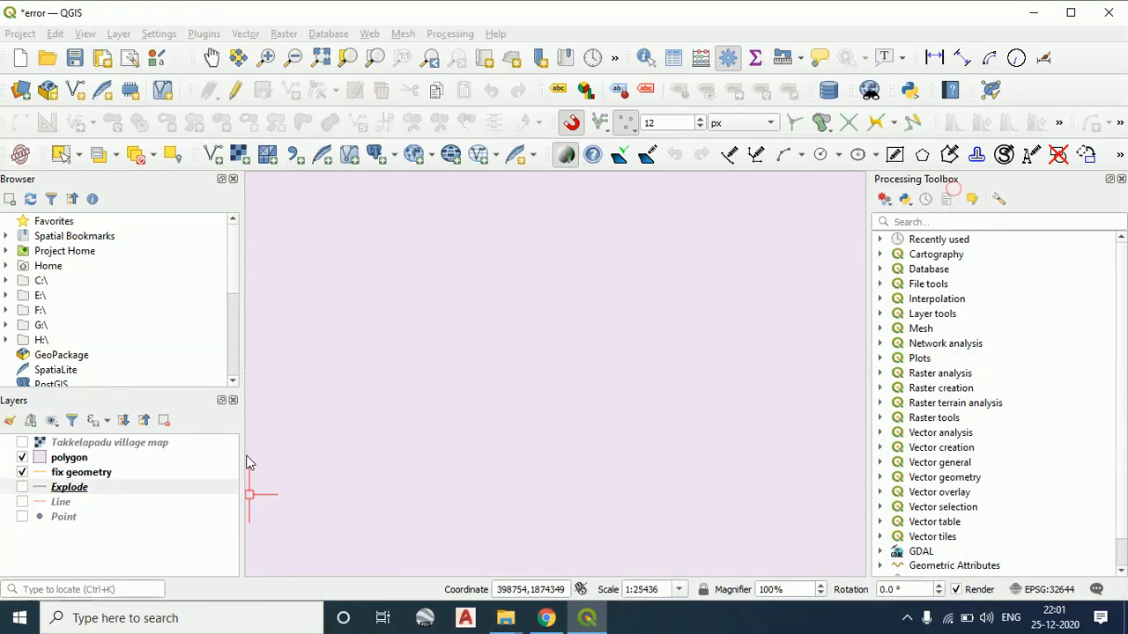
pyautogui.click(24, 495)
pyautogui.click(22, 502)
pyautogui.click(22, 517)
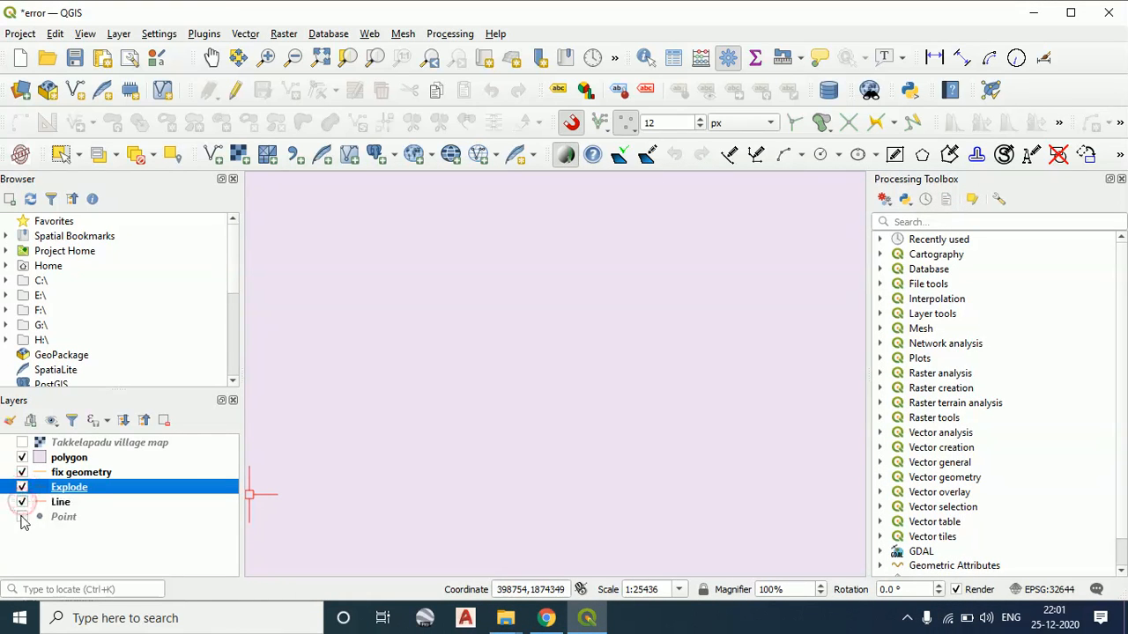
pyautogui.click(322, 58)
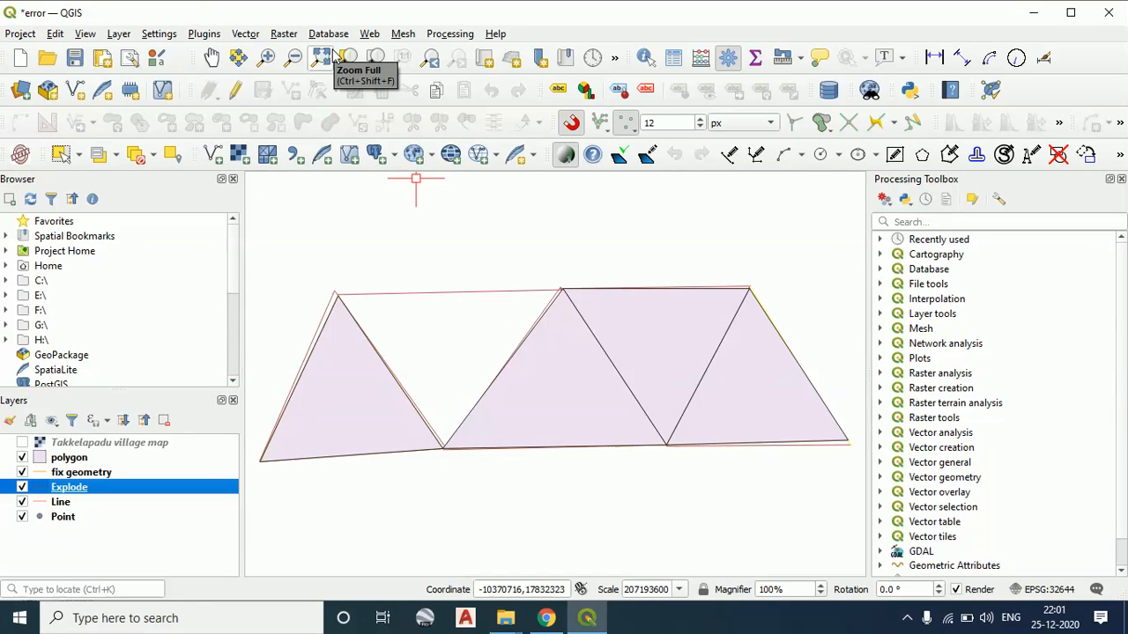
# Review the New GeoPackage Layer and New Shapefile Layer settings, closing each without creating a layer
pyautogui.click(47, 92)
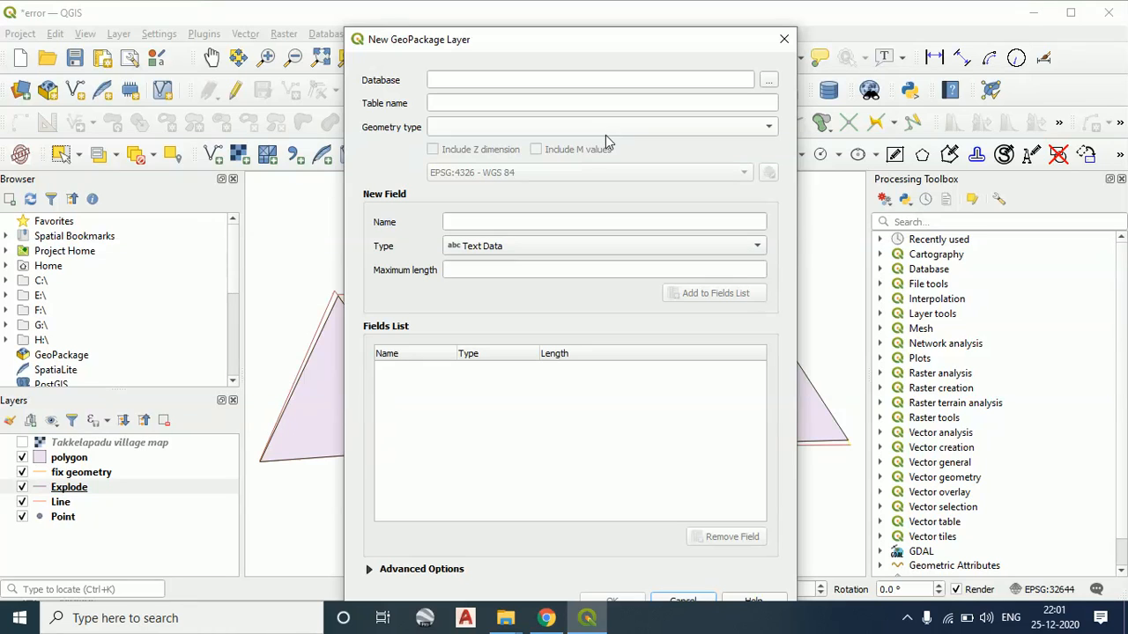
pyautogui.click(784, 41)
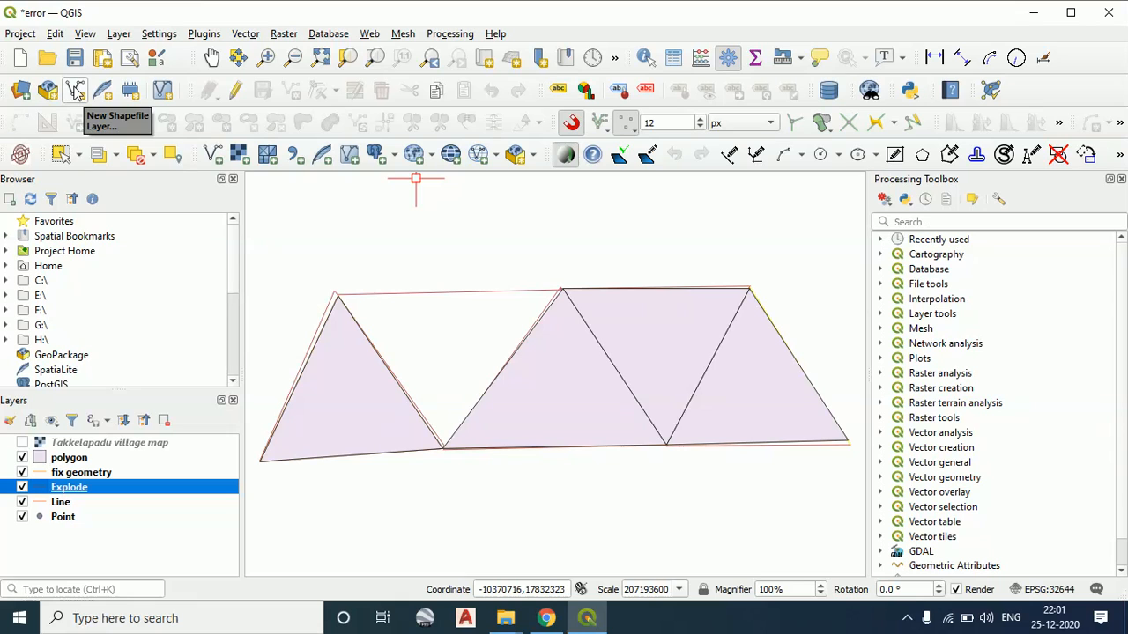
pyautogui.click(75, 92)
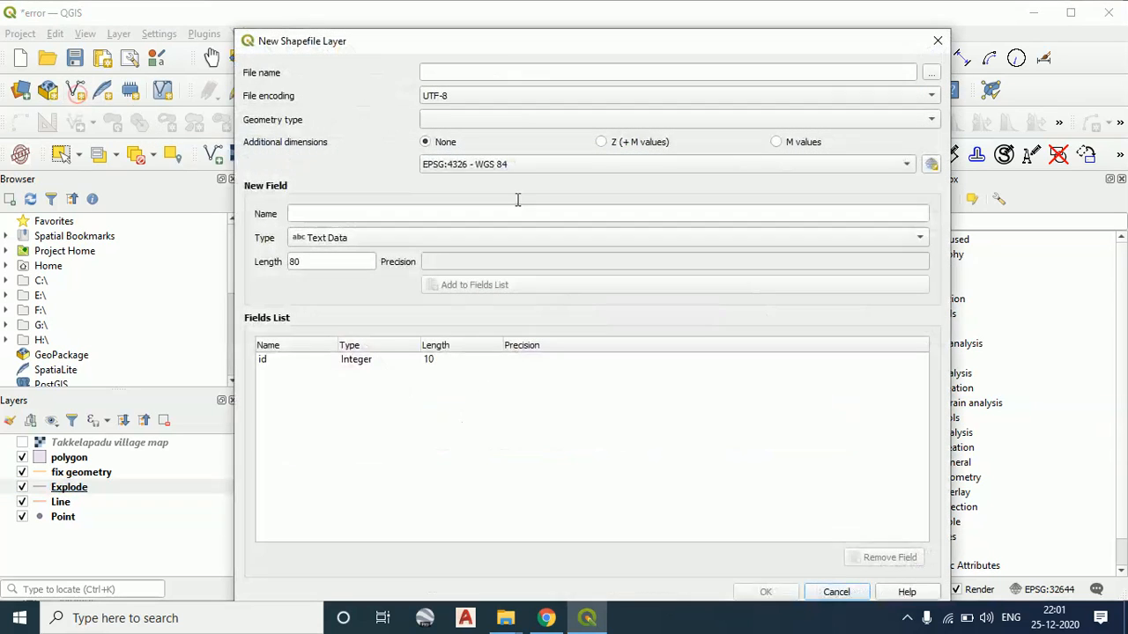
pyautogui.click(932, 73)
pyautogui.click(782, 67)
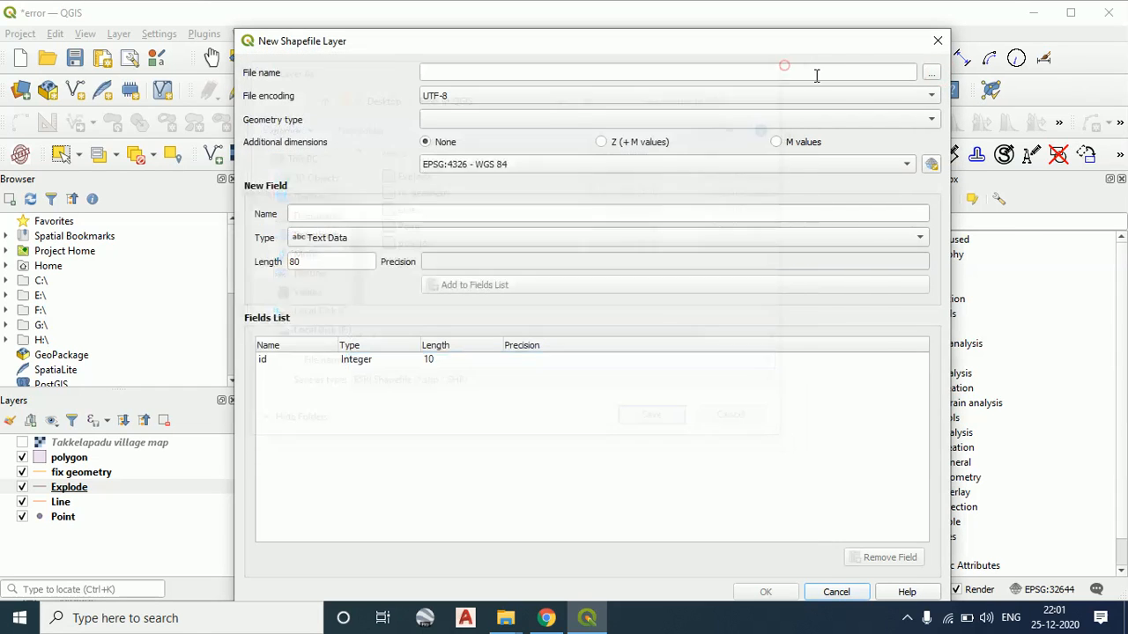
pyautogui.click(937, 41)
# Find the New Shapefile Layer command among the layer creation options, view its settings and close them without creating anything
pyautogui.click(120, 33)
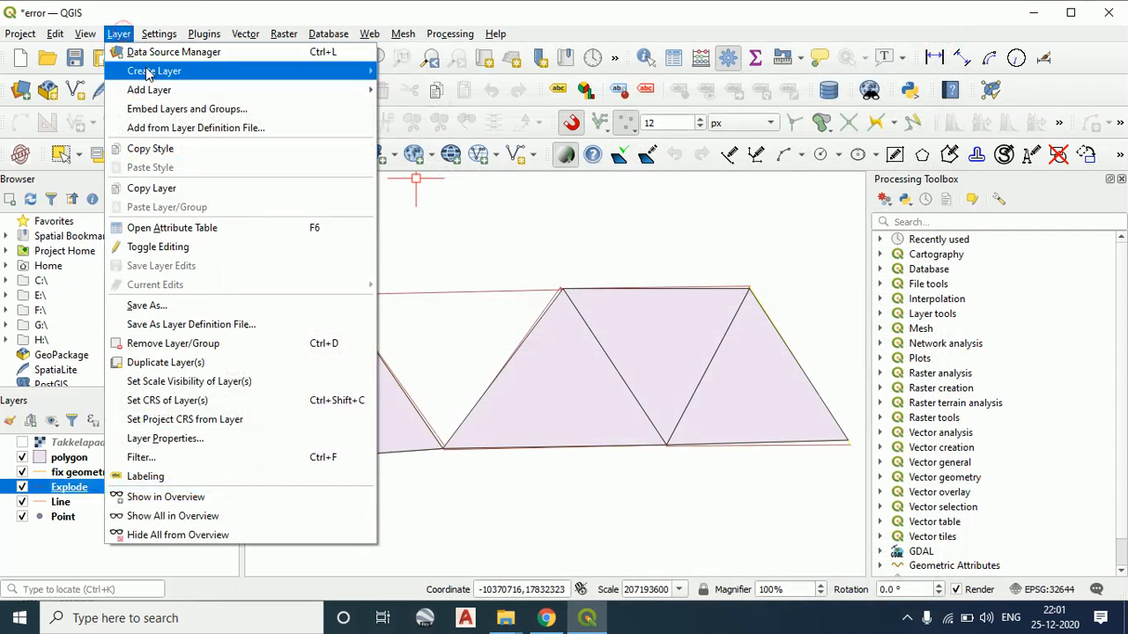
pyautogui.moveTo(220, 73)
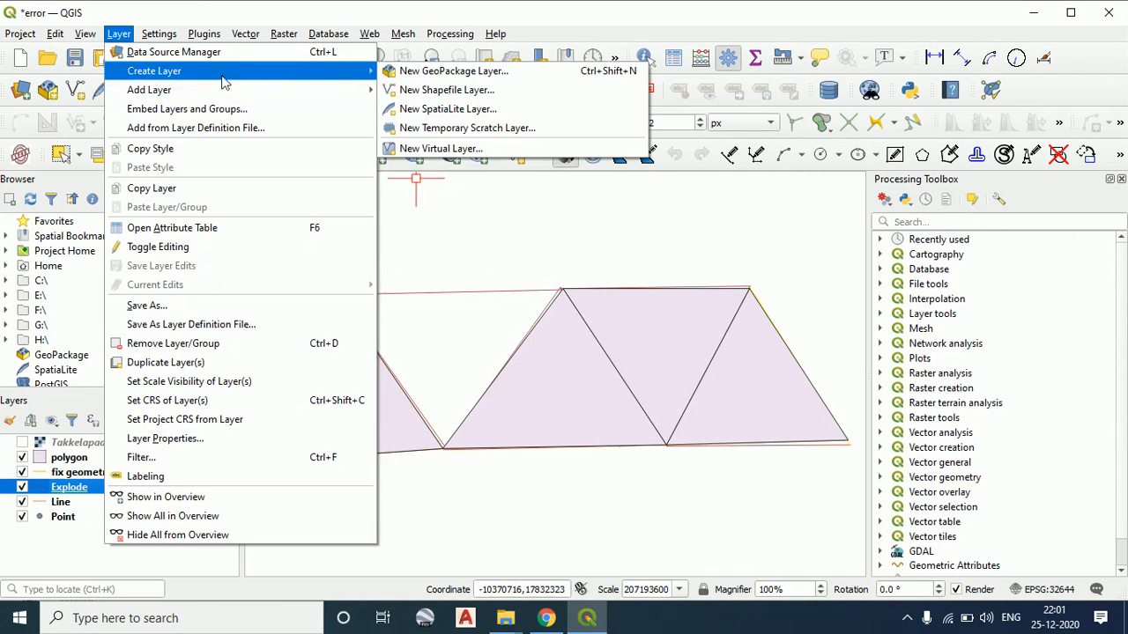
pyautogui.click(448, 90)
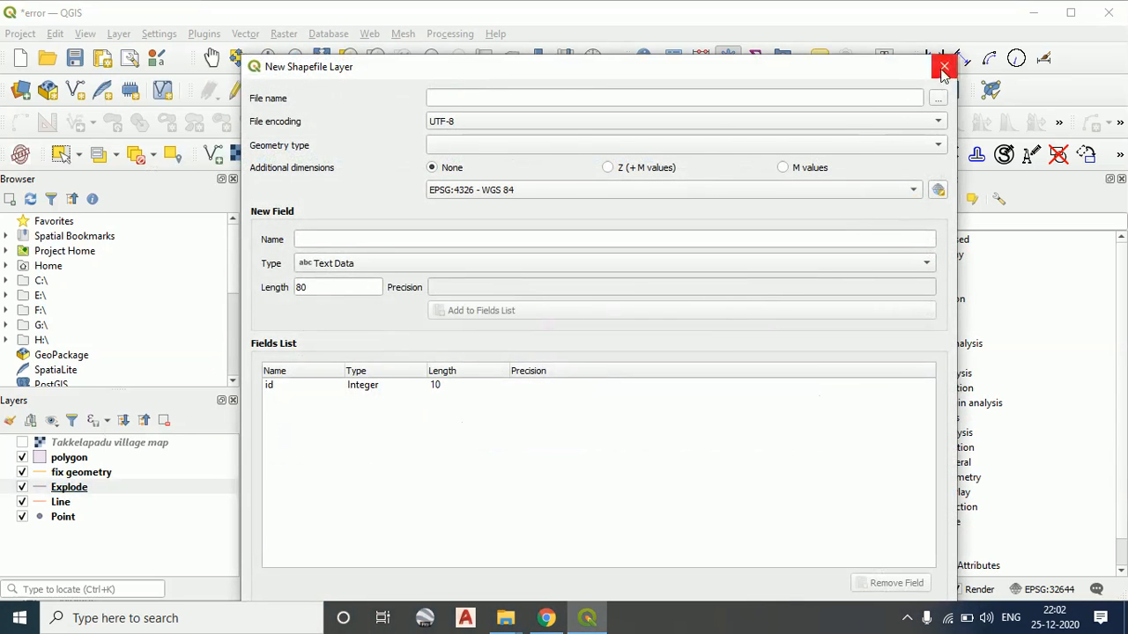
pyautogui.click(942, 68)
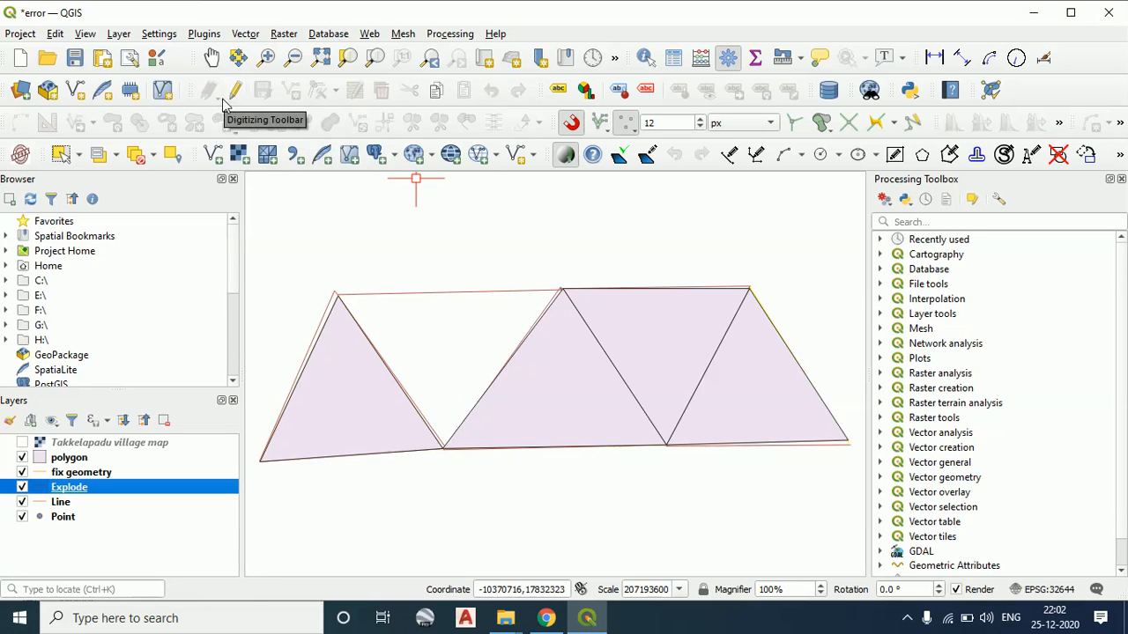
# Select the Line layer and turn on editing for it
pyautogui.click(76, 503)
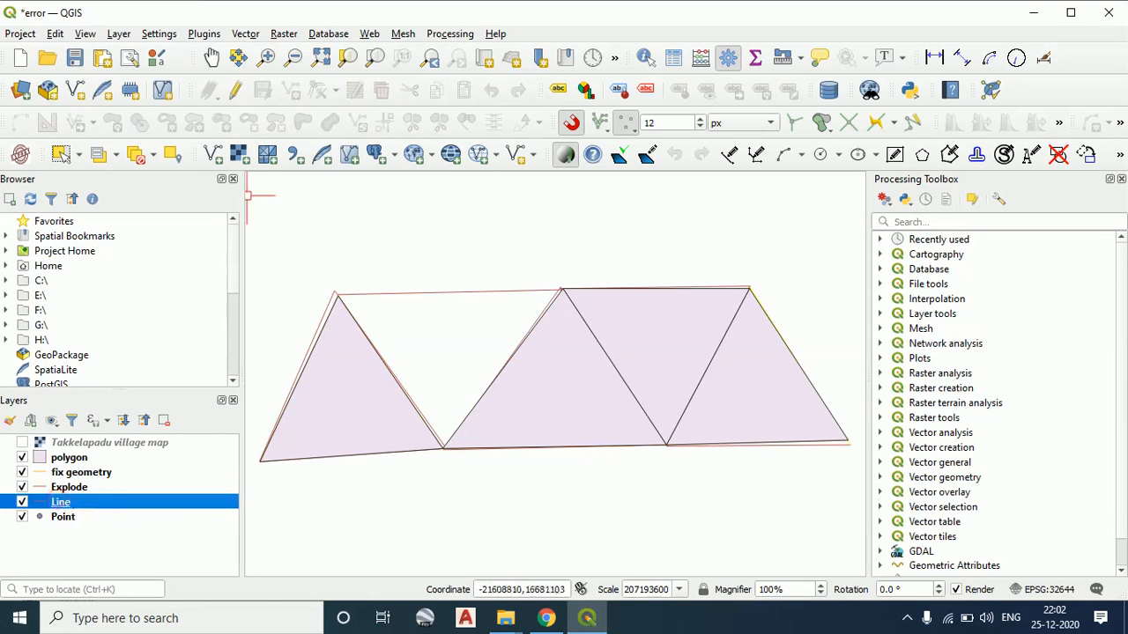
pyautogui.click(233, 91)
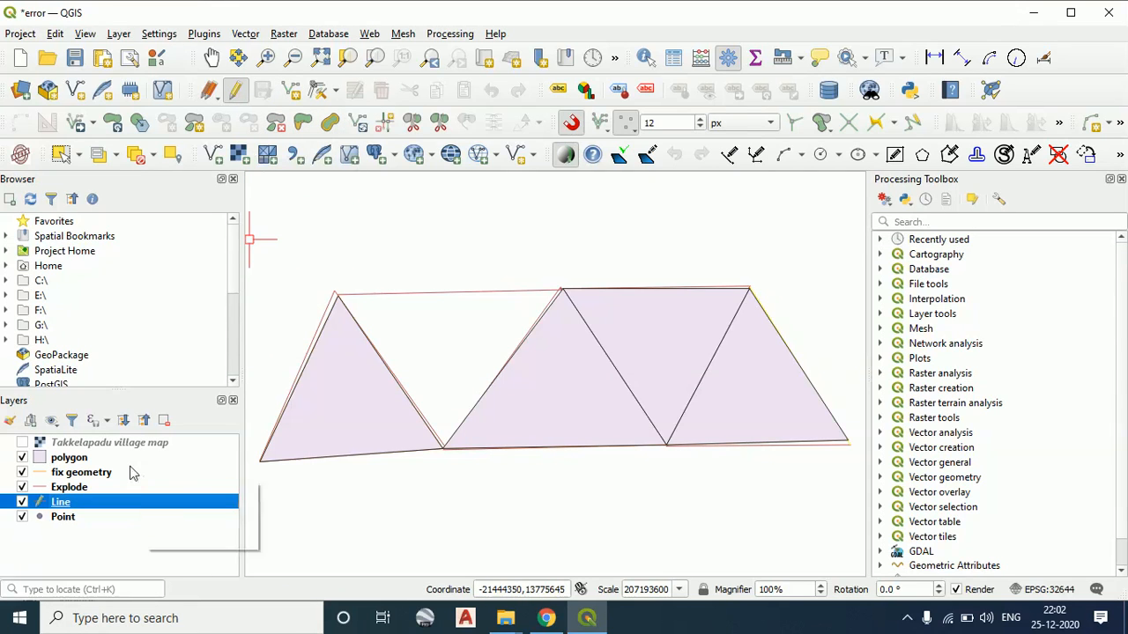
pyautogui.click(240, 96)
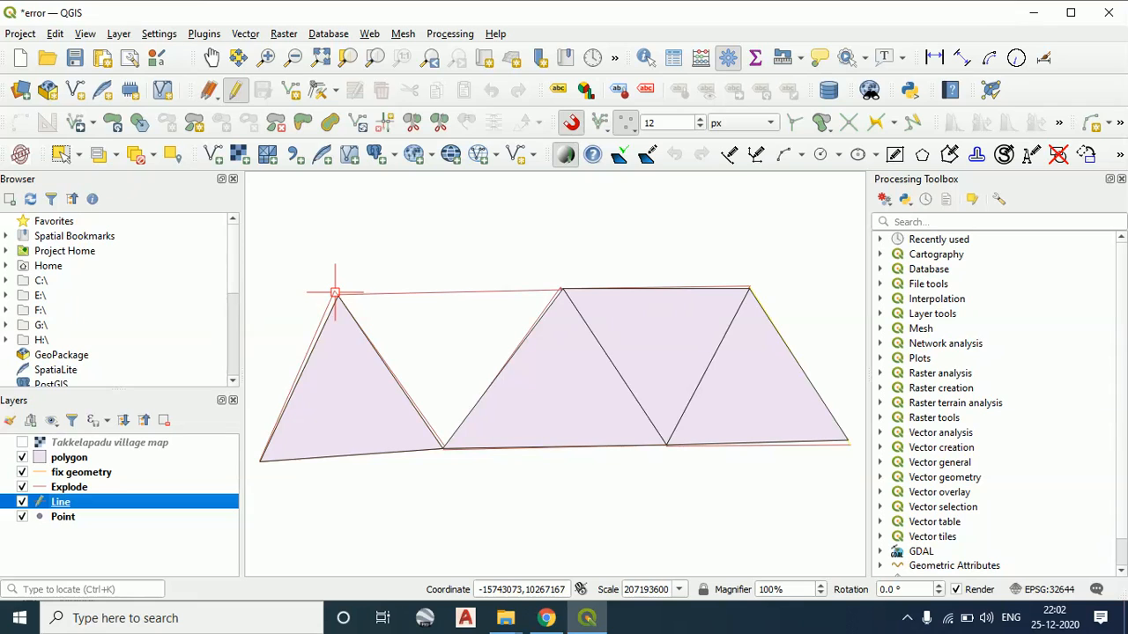
# Hide the polygon and fix geometry layers, keeping Explode, Line and Point displayed
pyautogui.click(22, 487)
pyautogui.click(22, 472)
pyautogui.click(22, 458)
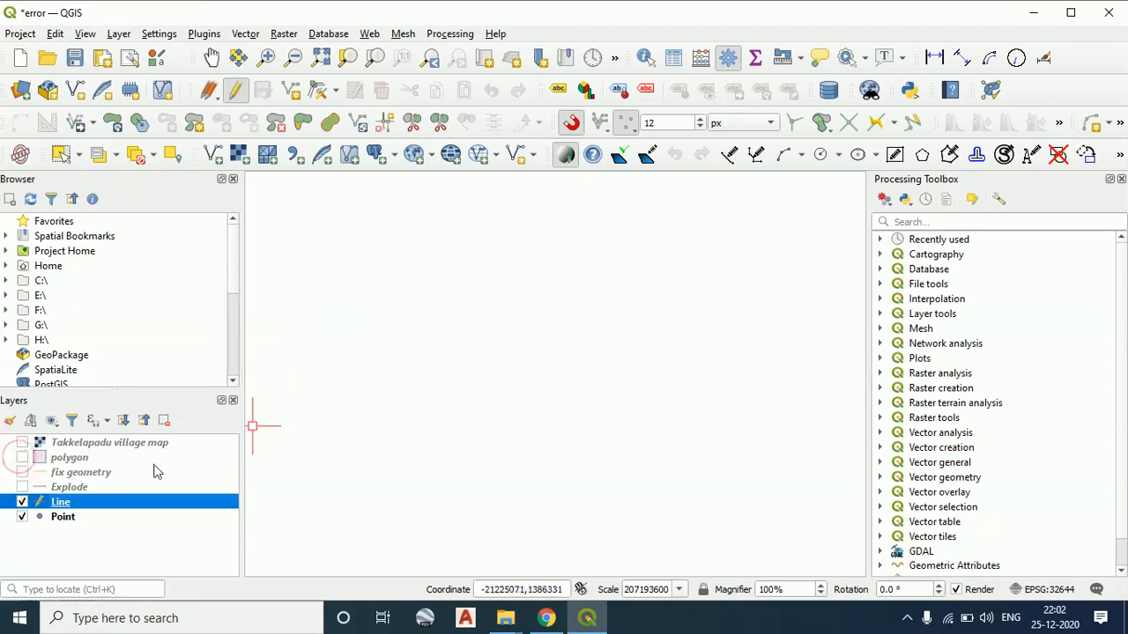
pyautogui.click(22, 487)
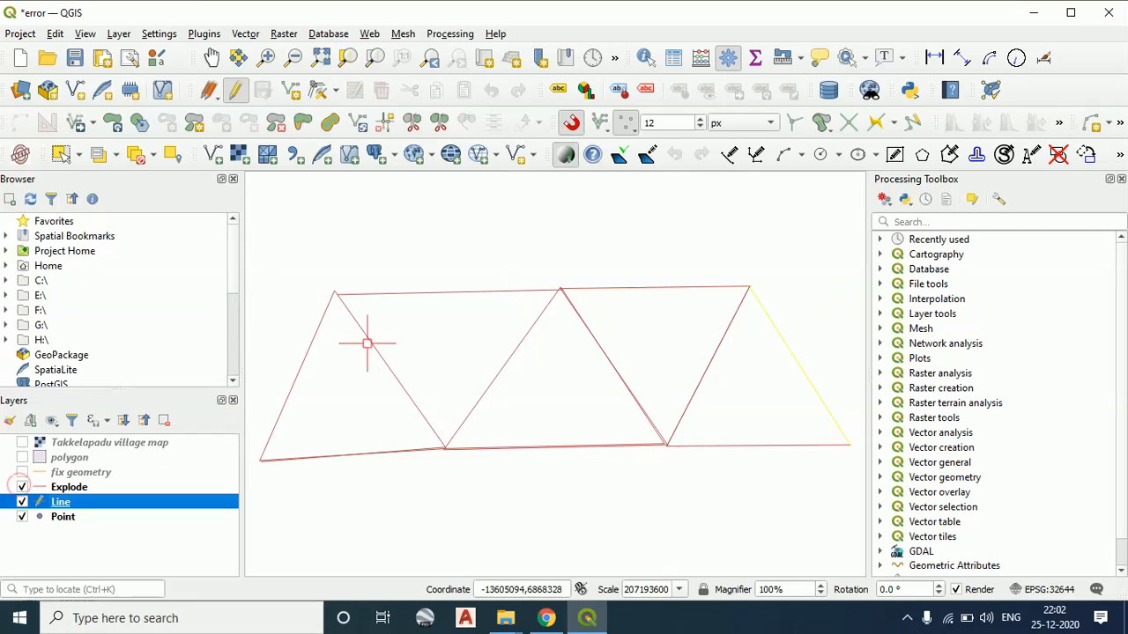
# Digitize a small closed triangular line above the network's upper-left corner, starting and ending at that corner, and save the Line layer edits
pyautogui.click(339, 295)
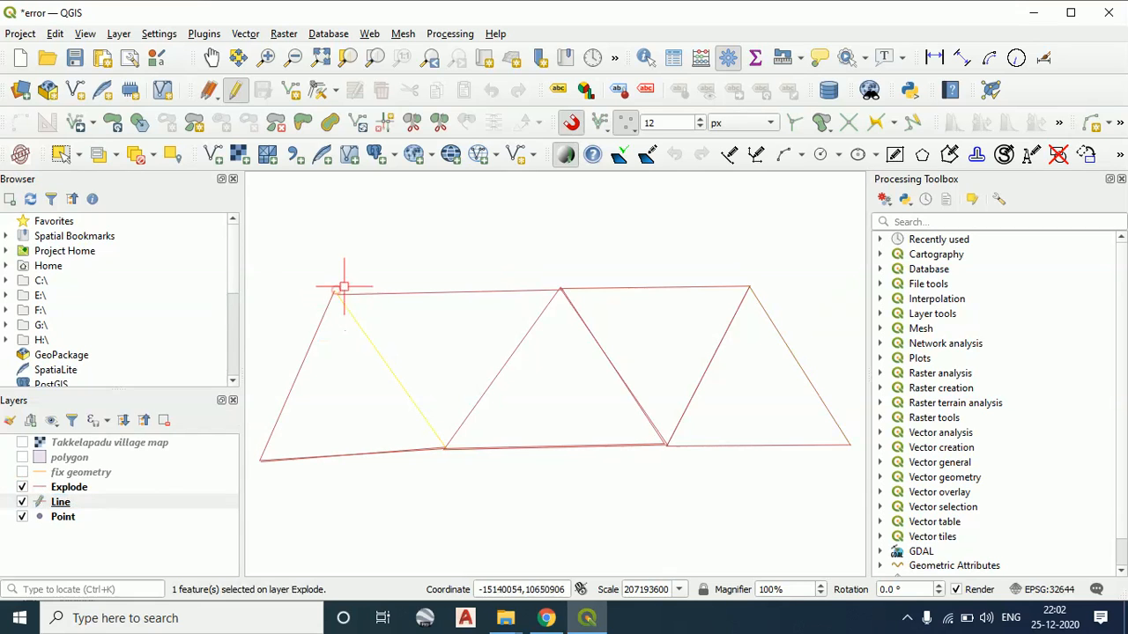
pyautogui.press('Escape')
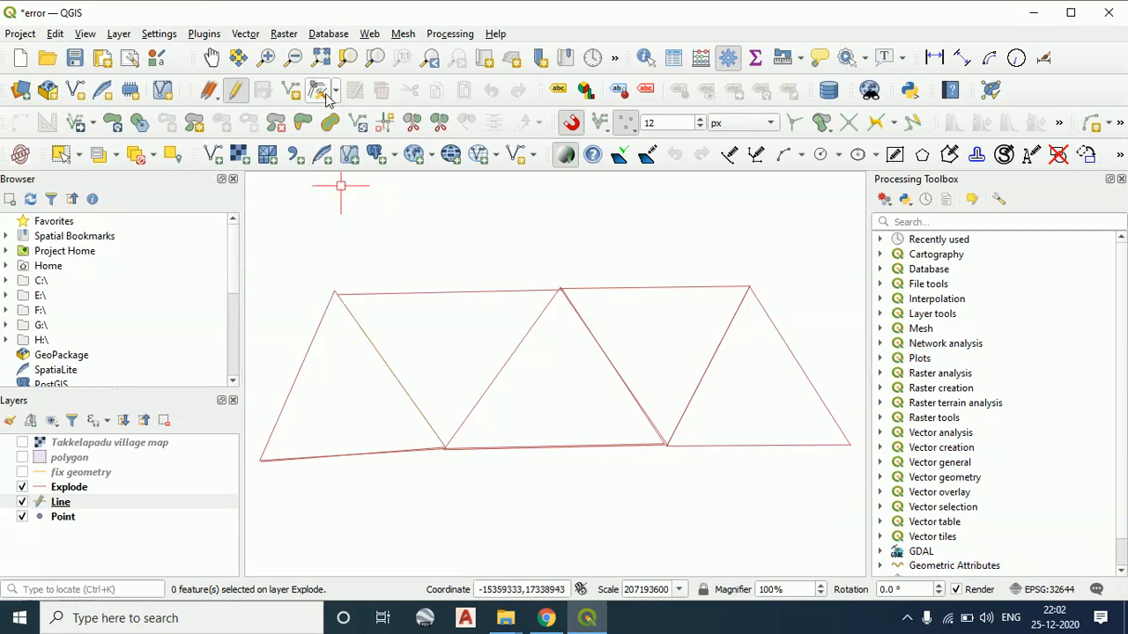
pyautogui.click(291, 91)
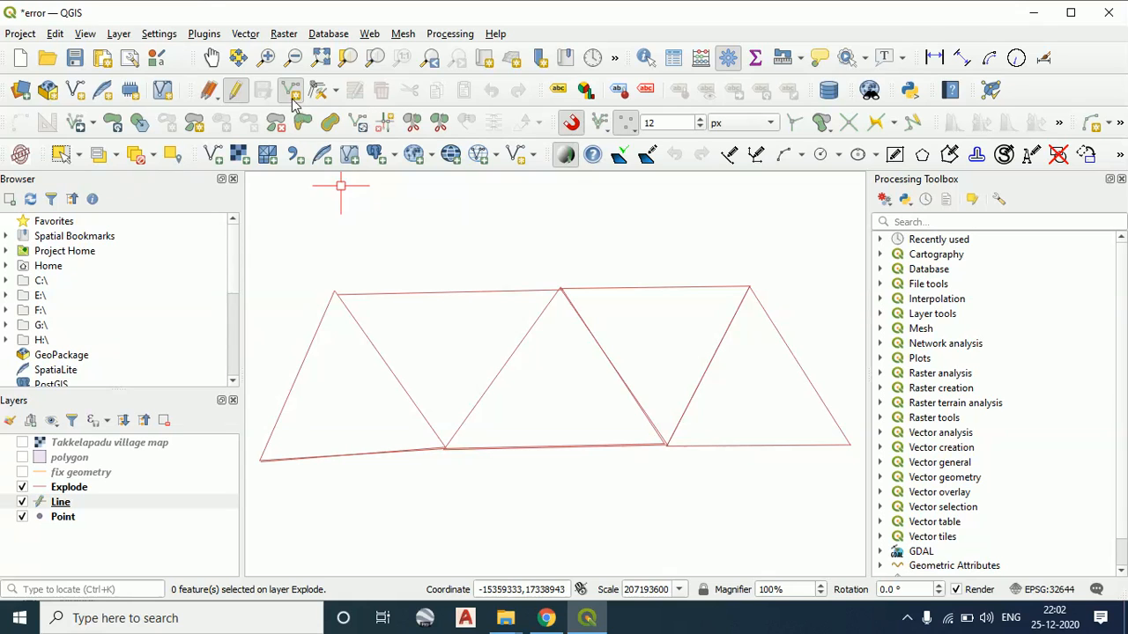
pyautogui.click(335, 294)
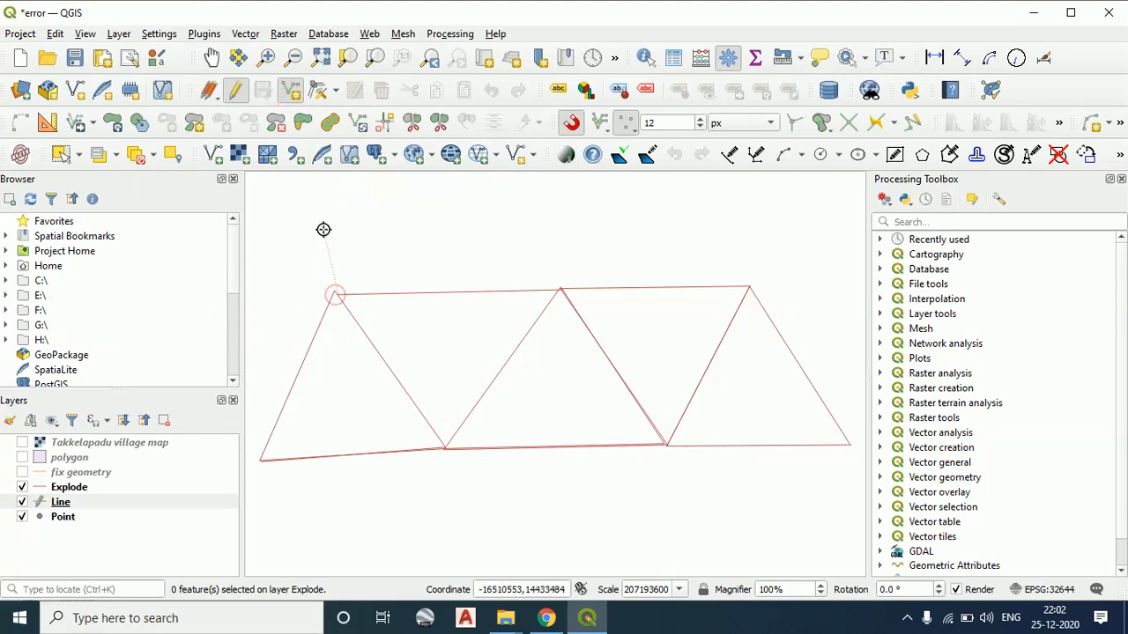
pyautogui.click(323, 229)
pyautogui.click(375, 227)
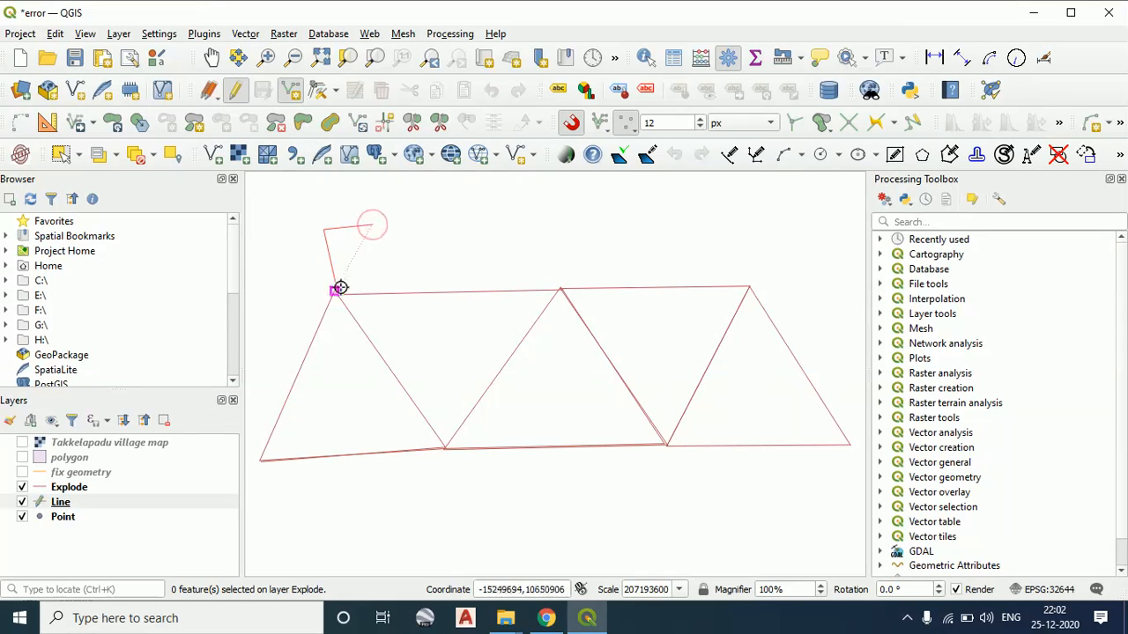
pyautogui.click(333, 294)
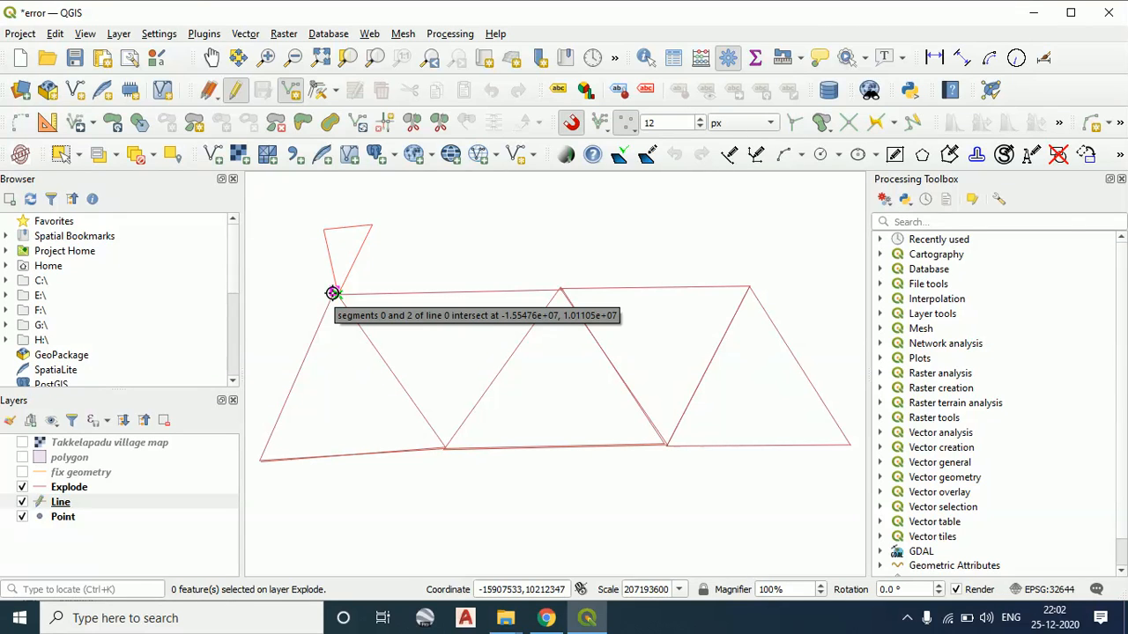
pyautogui.rightClick(378, 294)
pyautogui.click(950, 325)
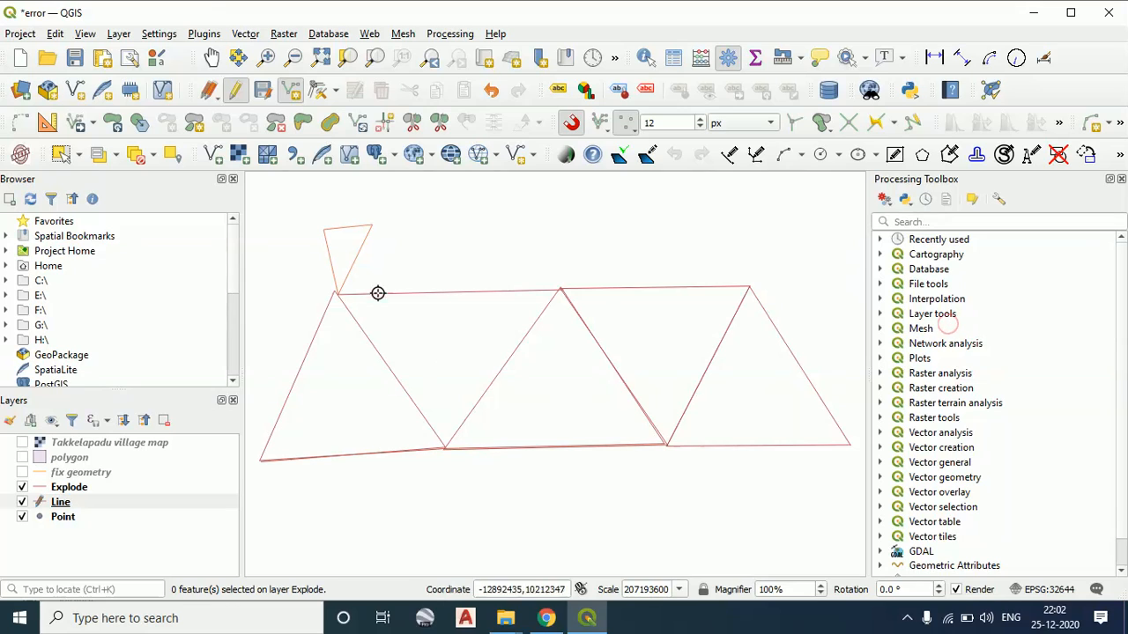
pyautogui.click(262, 92)
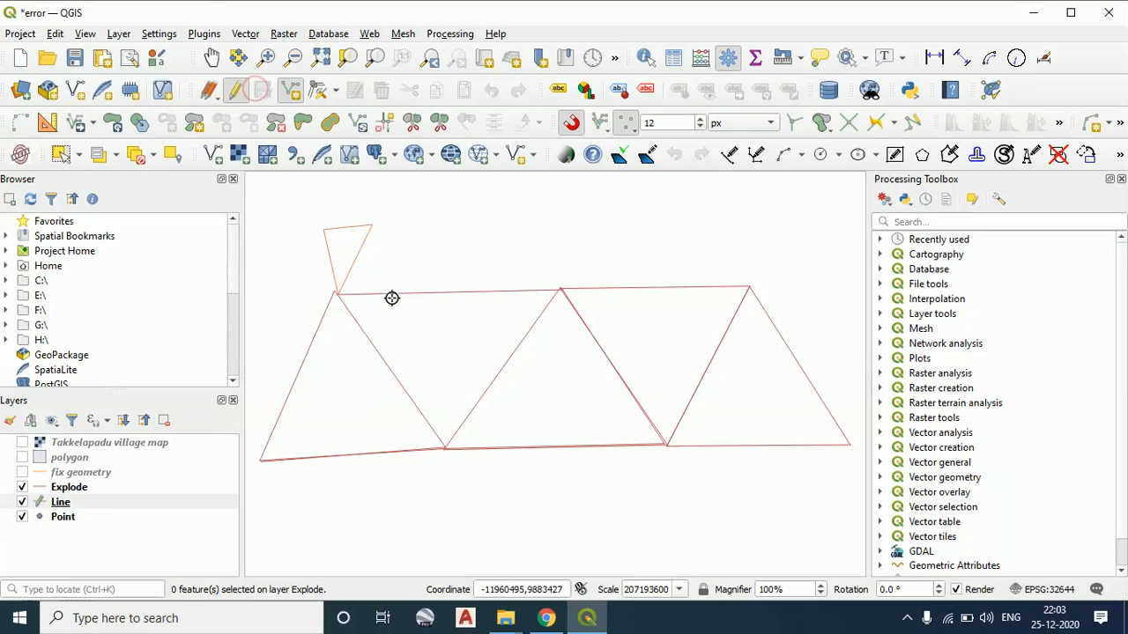
# Open the Topology Checker, review the topology rules available for the Explode layer, and cancel without adding a rule
pyautogui.click(336, 91)
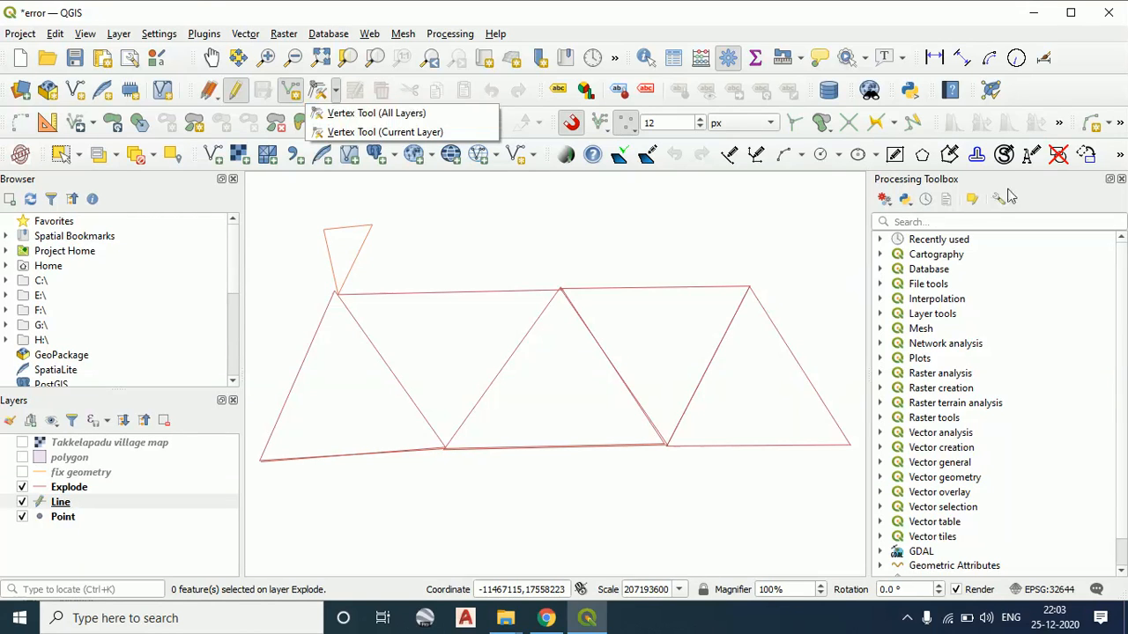
pyautogui.click(994, 91)
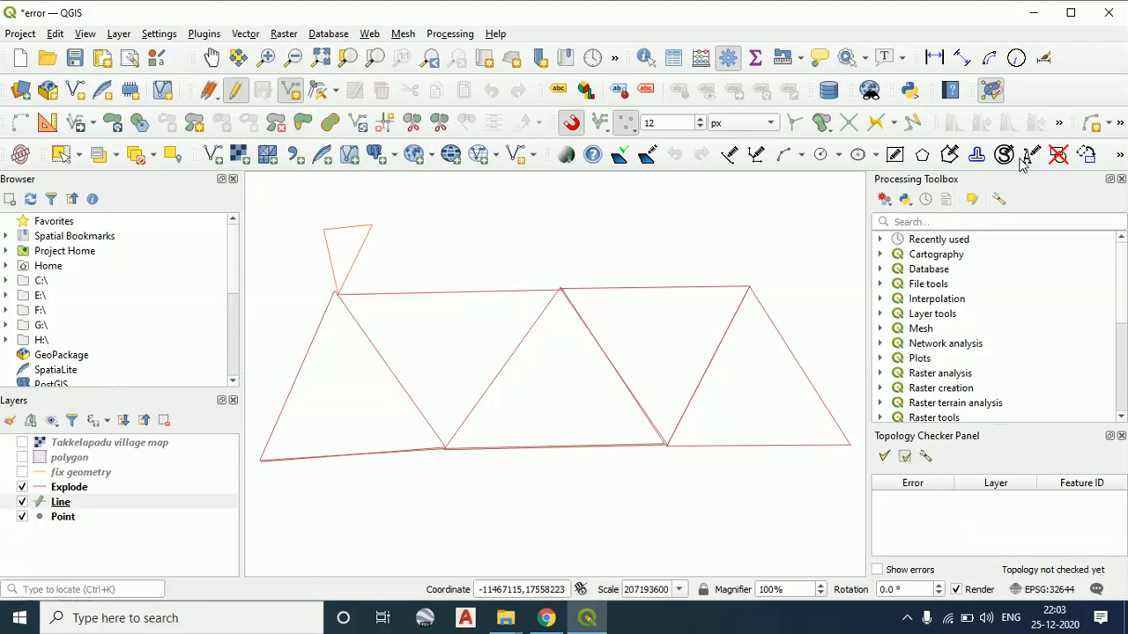
pyautogui.click(908, 456)
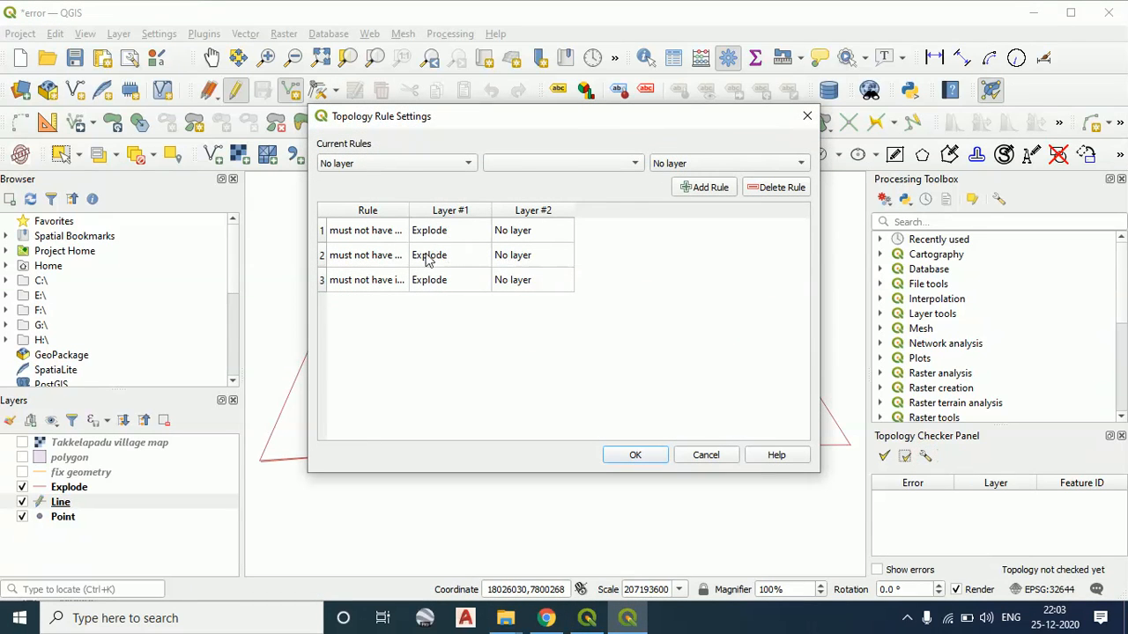
pyautogui.click(397, 164)
pyautogui.click(402, 178)
pyautogui.click(602, 163)
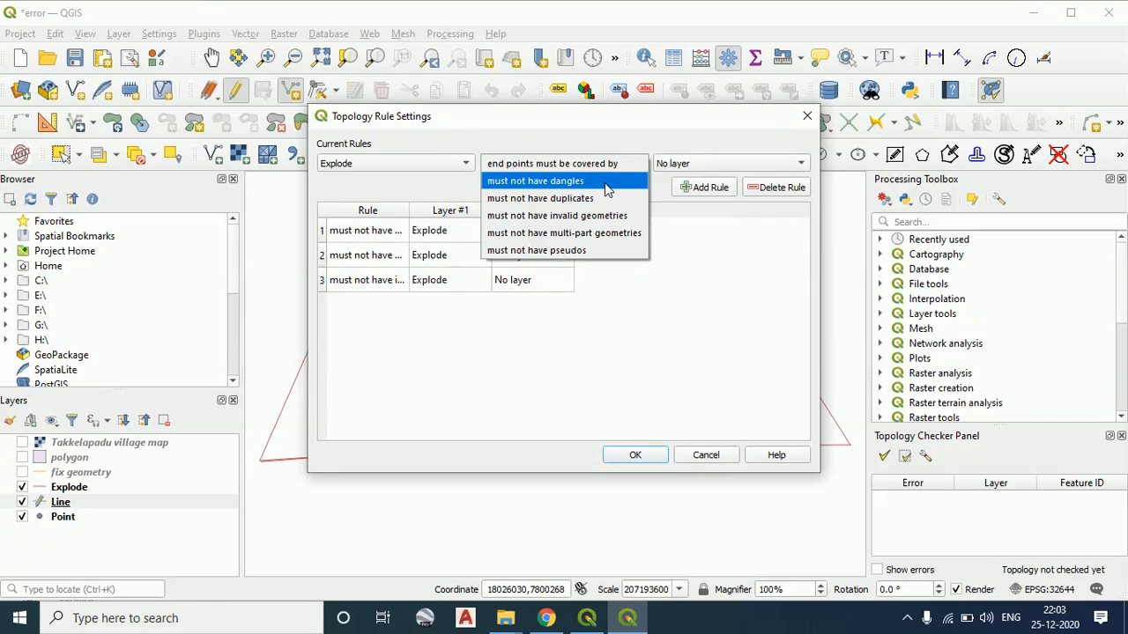
pyautogui.click(807, 119)
pyautogui.click(700, 455)
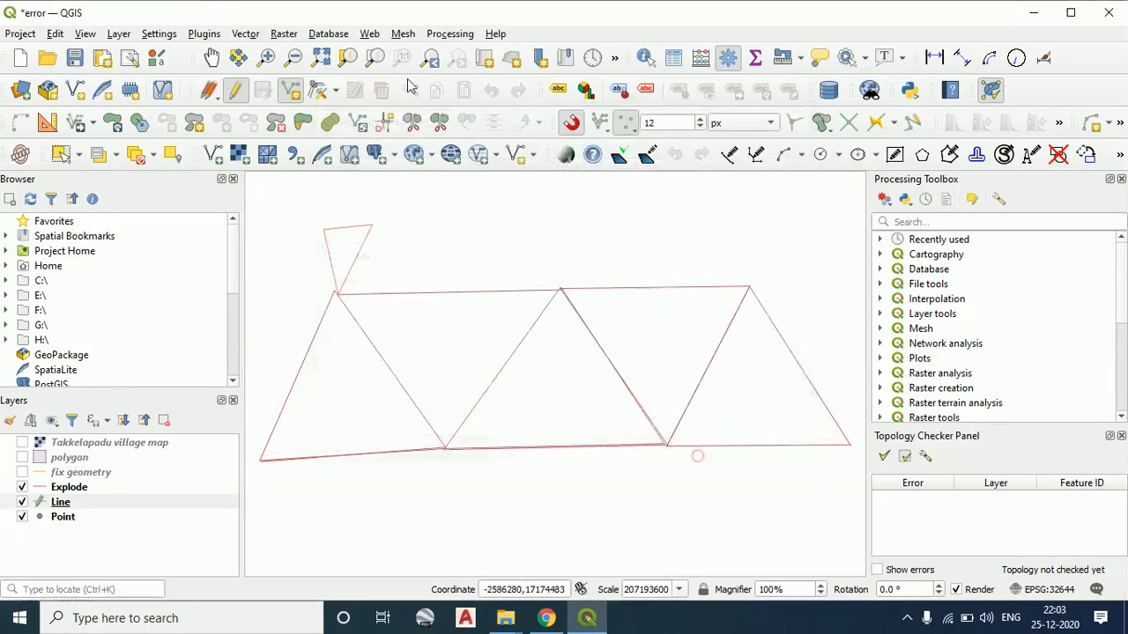
# Review the vertex tool options for all layers and the current layer, then close the Topology Checker
pyautogui.click(335, 90)
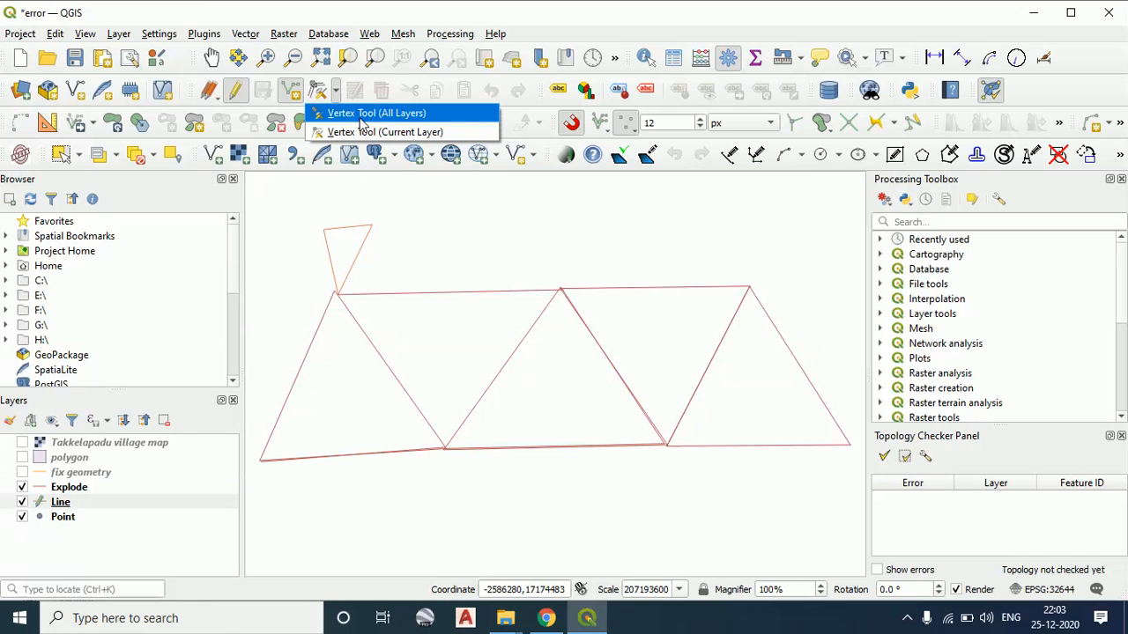
pyautogui.click(537, 239)
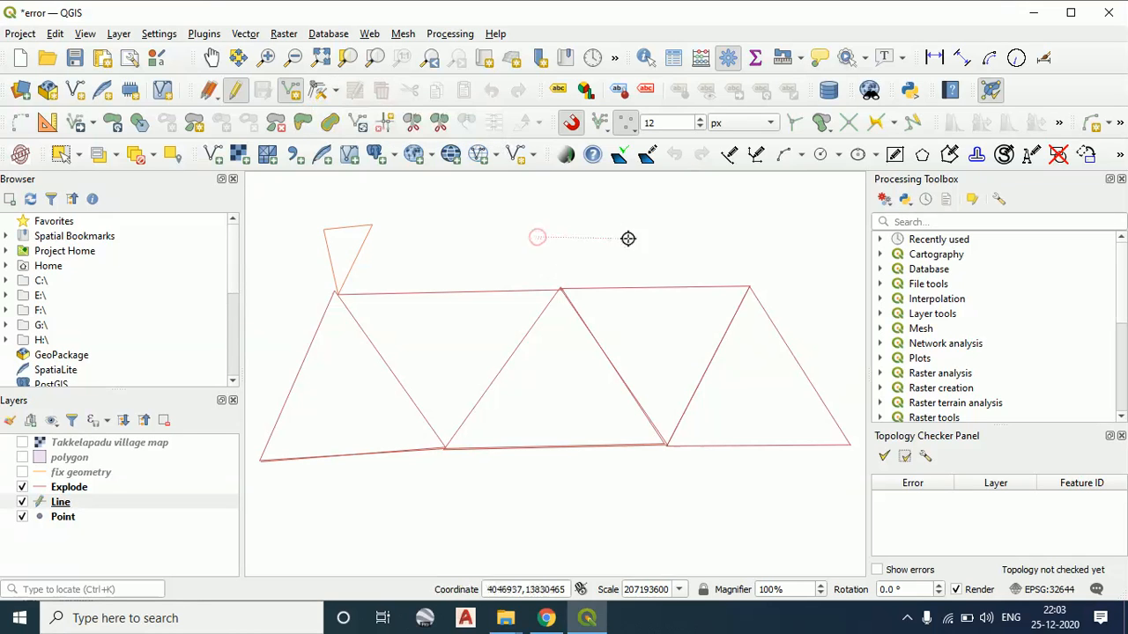
pyautogui.click(1121, 435)
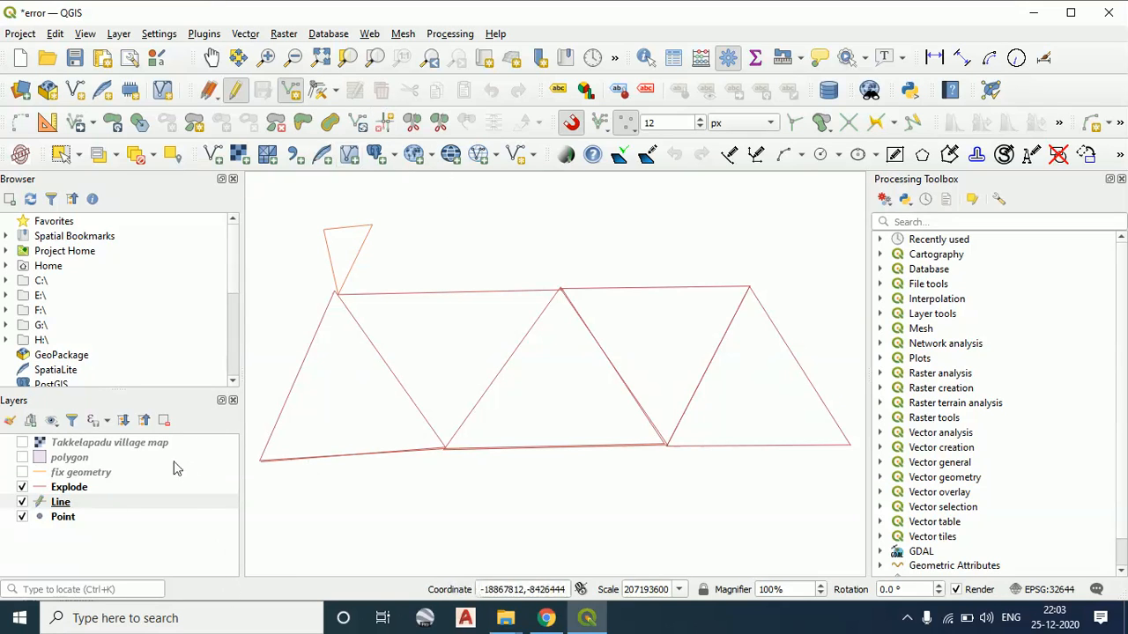
# Display the fix geometry, polygon and Takkelapadu village map layers again
pyautogui.click(22, 472)
pyautogui.click(22, 457)
pyautogui.click(22, 442)
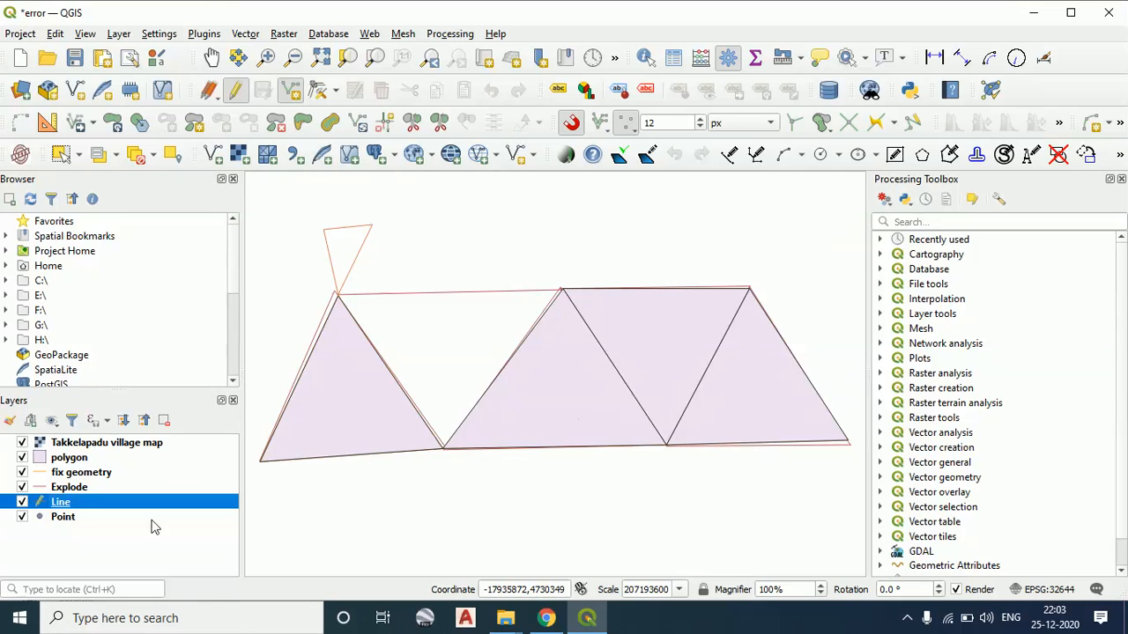
# Label the polygon layer with single labels using the FID field as the value, and apply the layer properties
pyautogui.click(70, 458)
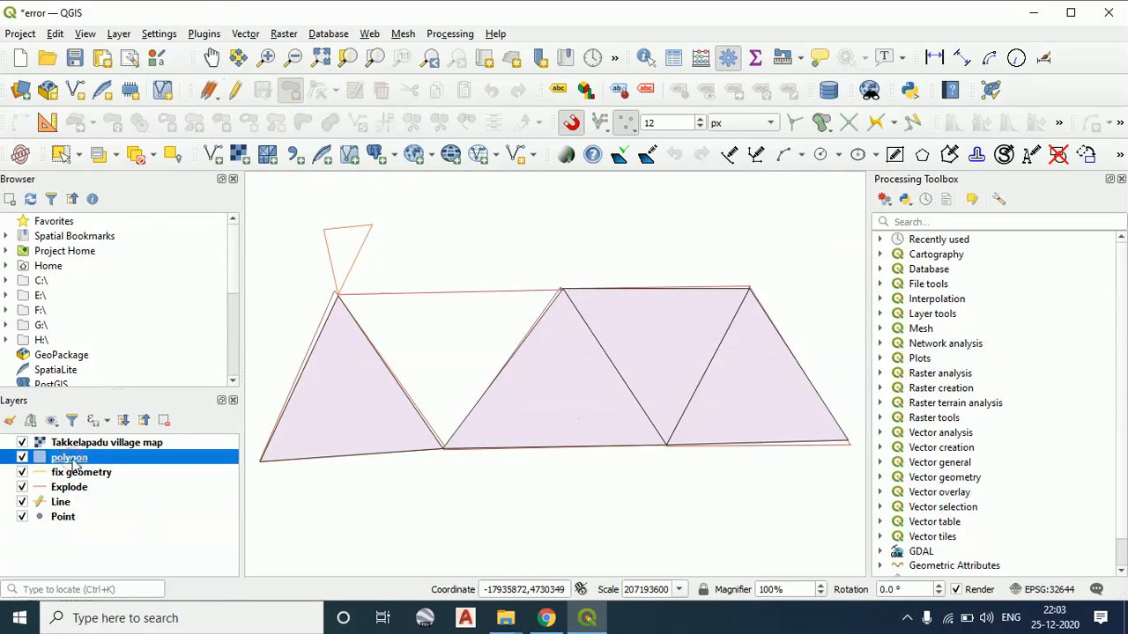
pyautogui.rightClick(75, 462)
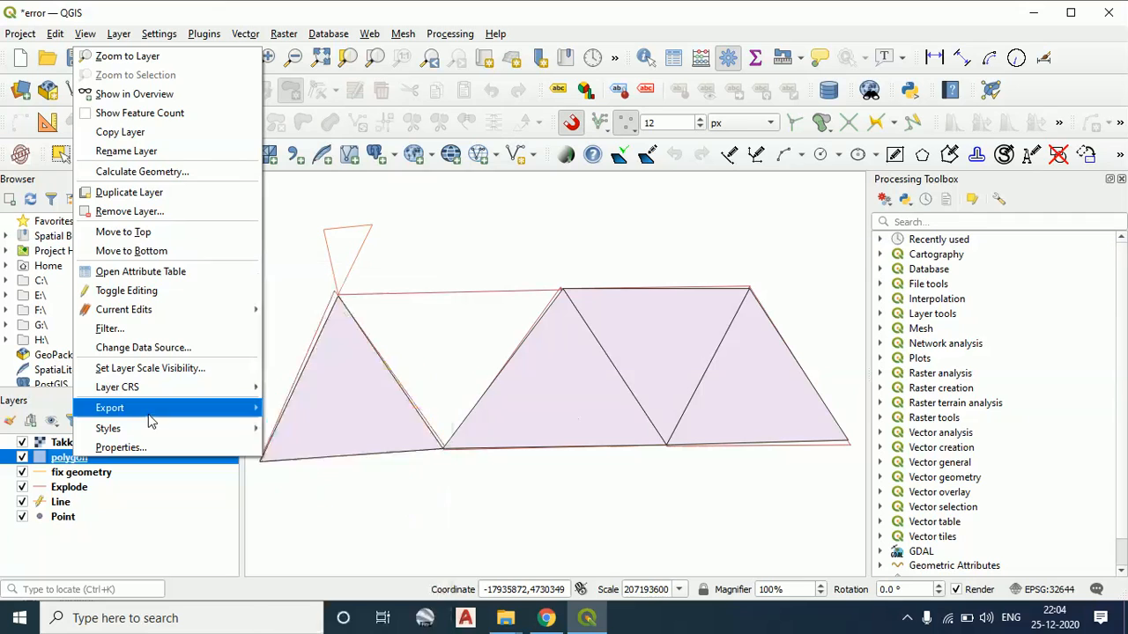
pyautogui.click(149, 447)
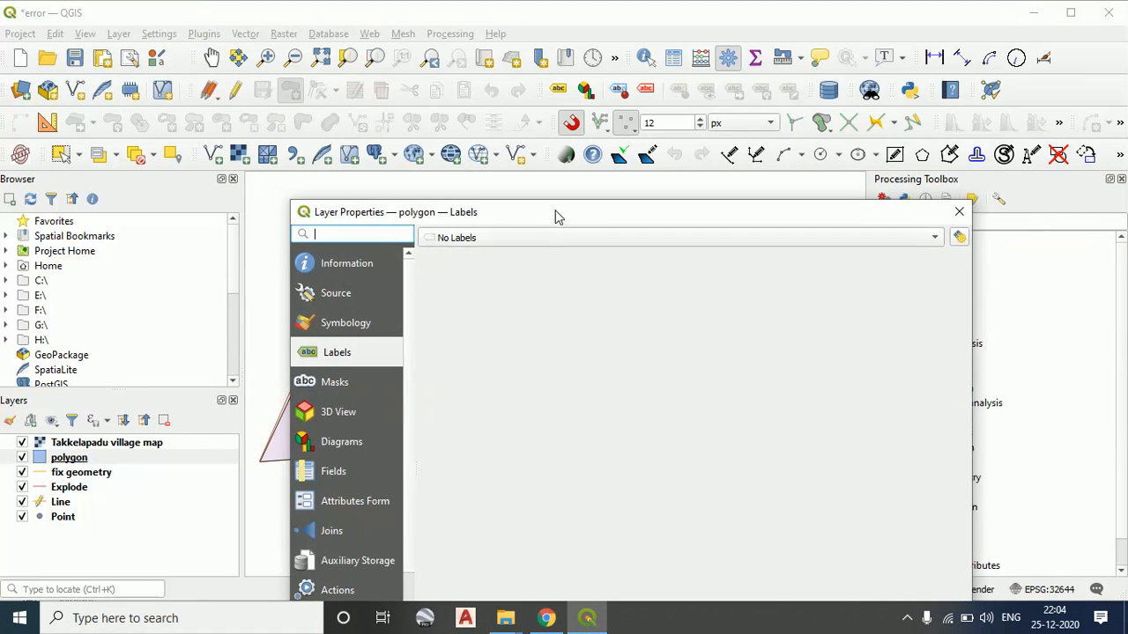
pyautogui.moveTo(555, 211); pyautogui.dragTo(525, 89)
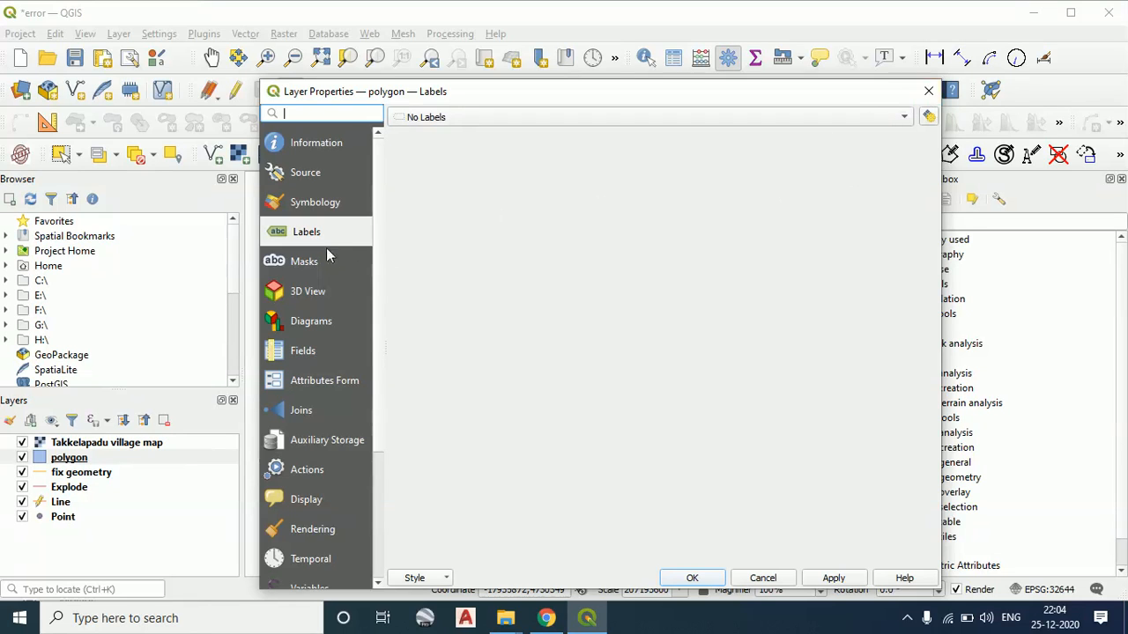
pyautogui.click(522, 118)
pyautogui.click(517, 133)
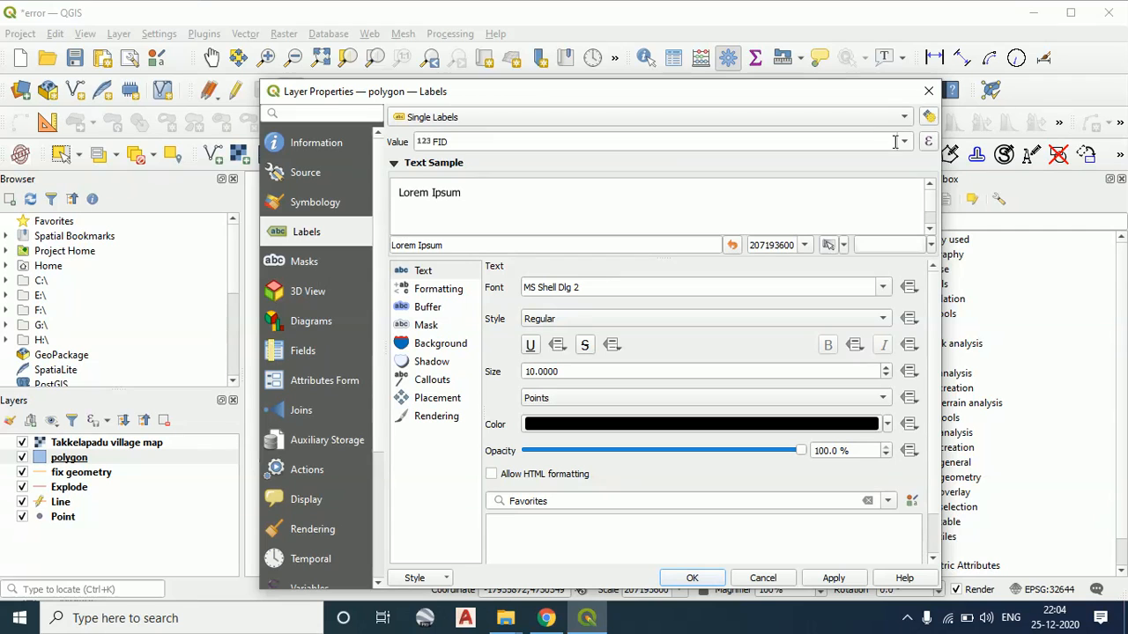
pyautogui.click(904, 141)
pyautogui.click(833, 581)
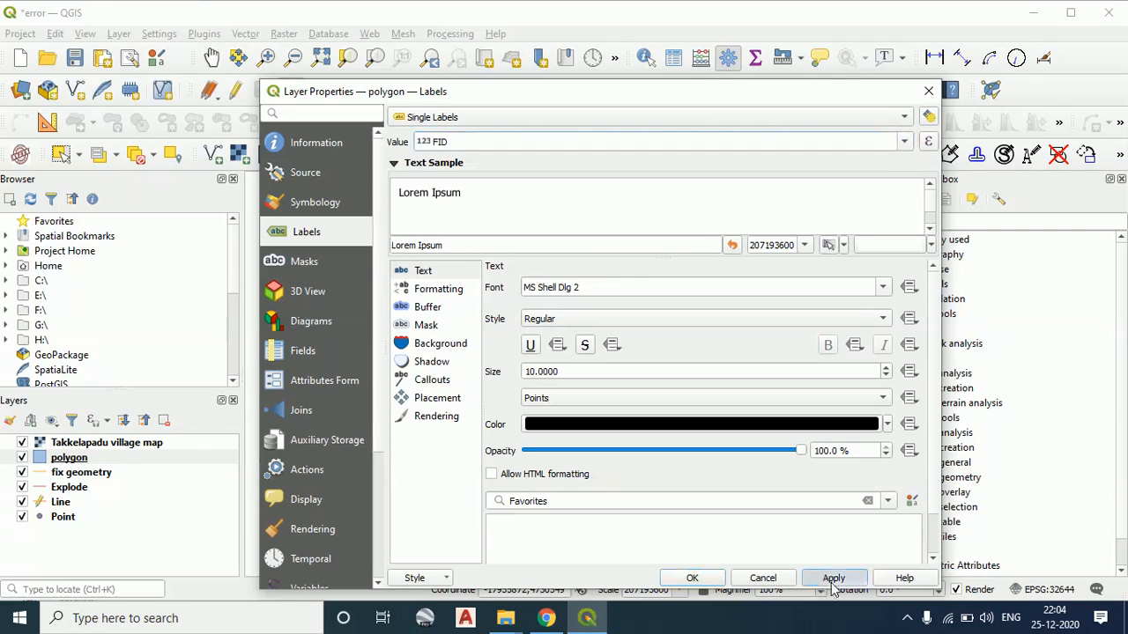
pyautogui.click(692, 578)
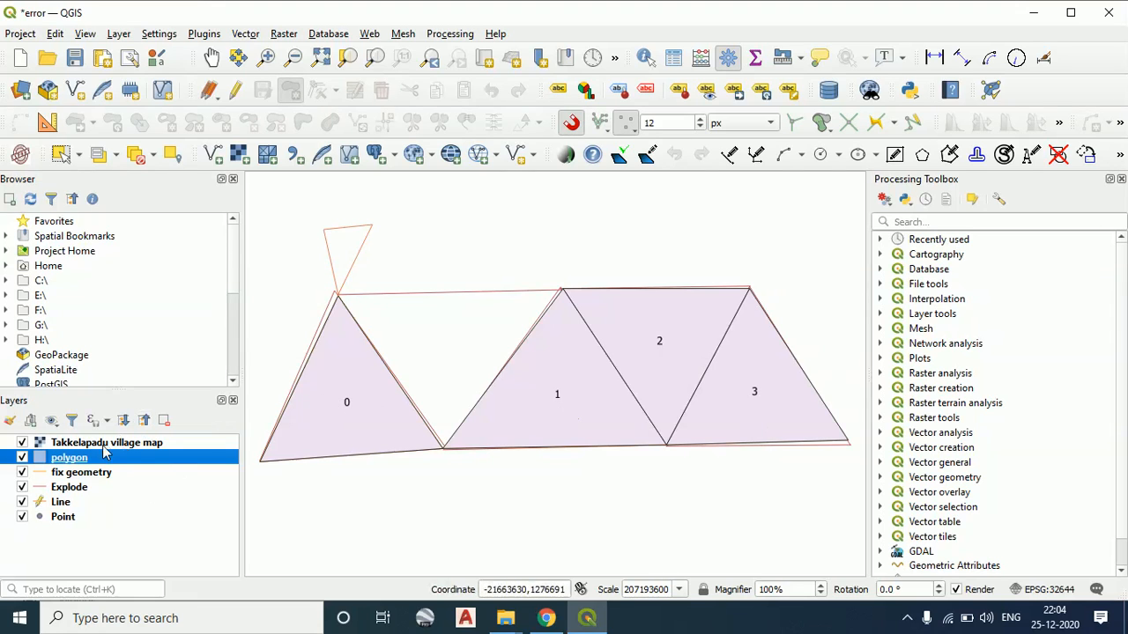
# Turn on editing for the polygon layer and select the leftmost triangle, labelled 0
pyautogui.click(236, 91)
pyautogui.click(291, 90)
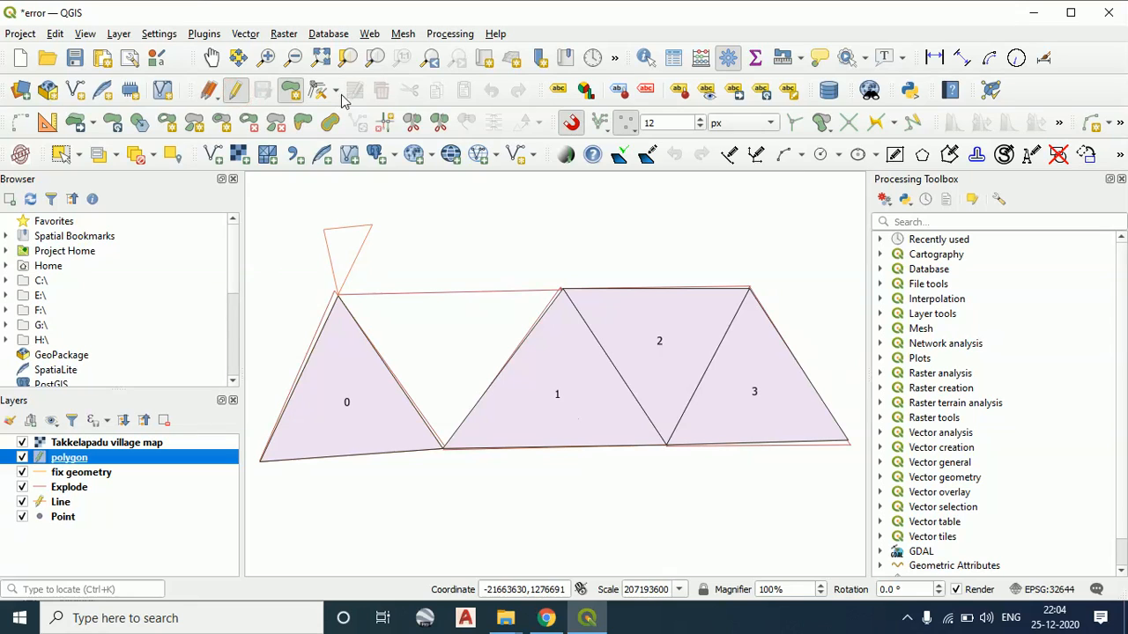
pyautogui.click(79, 155)
pyautogui.click(105, 178)
pyautogui.click(340, 390)
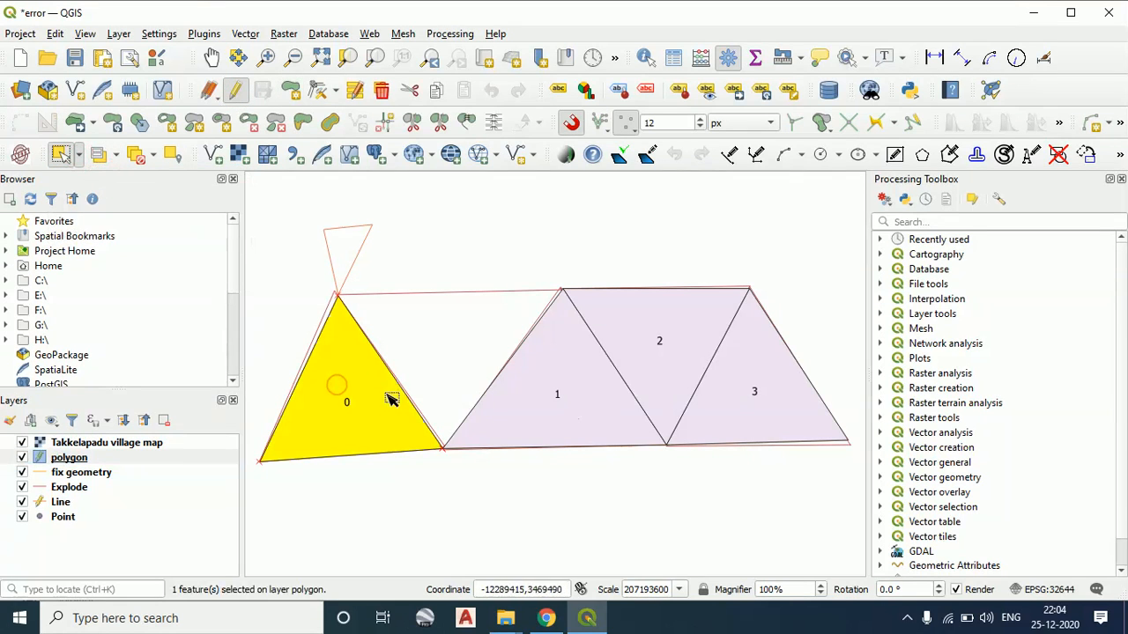
# Set the FID attribute of the leftmost triangle to 4
pyautogui.click(79, 155)
pyautogui.click(84, 175)
pyautogui.click(326, 393)
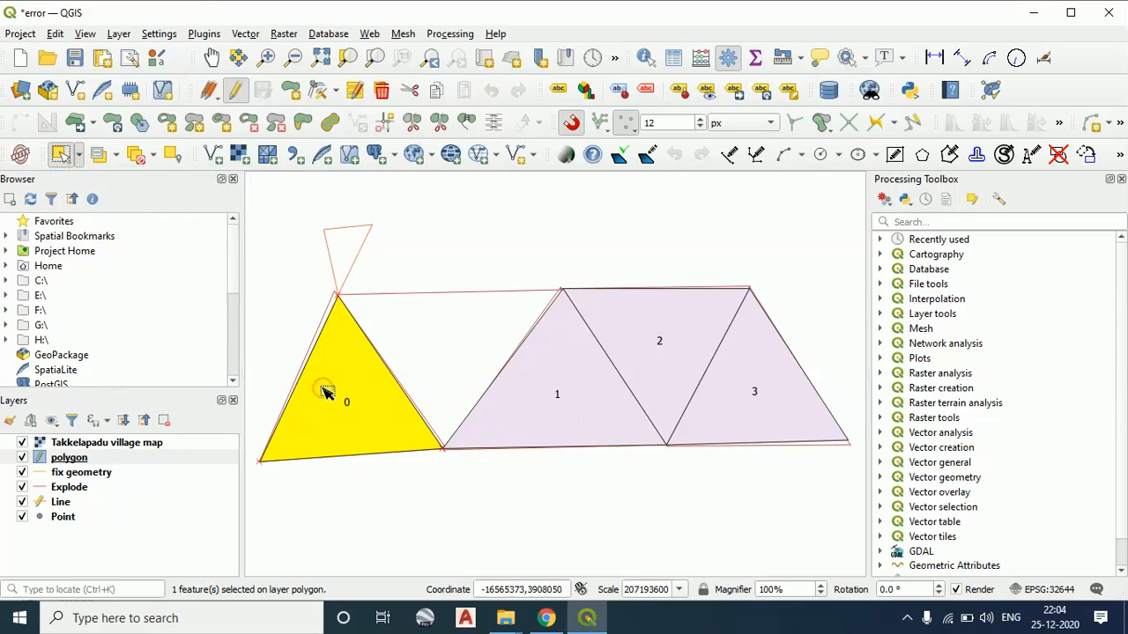
pyautogui.click(356, 97)
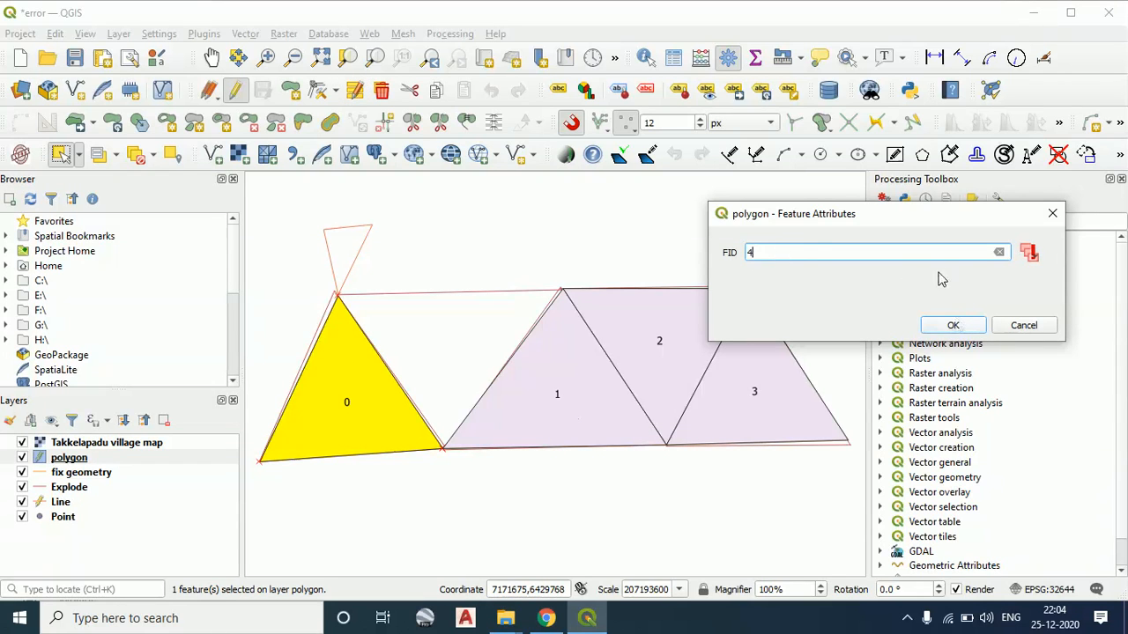
pyautogui.click(953, 326)
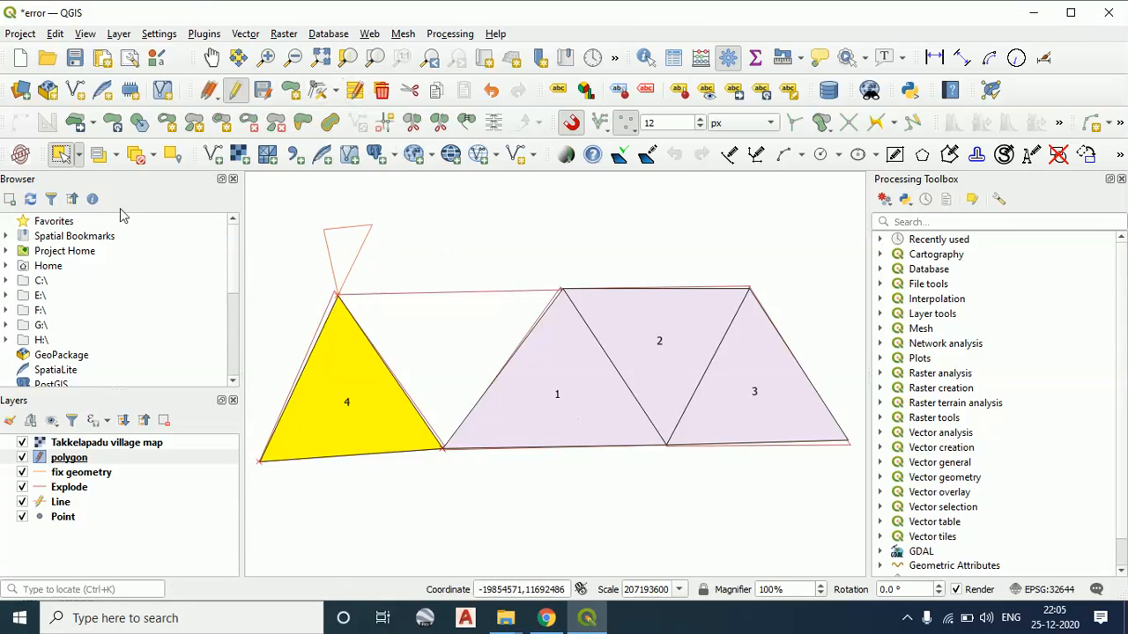
# Select the second triangle, labelled 1, and set its FID attribute to 0
pyautogui.click(78, 156)
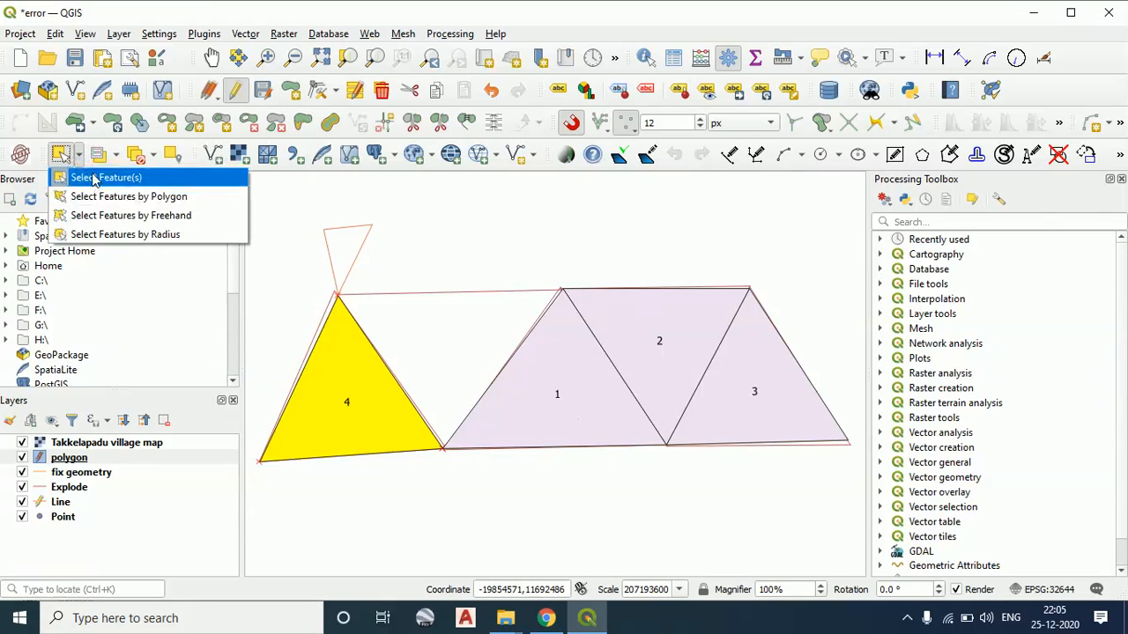
pyautogui.click(91, 174)
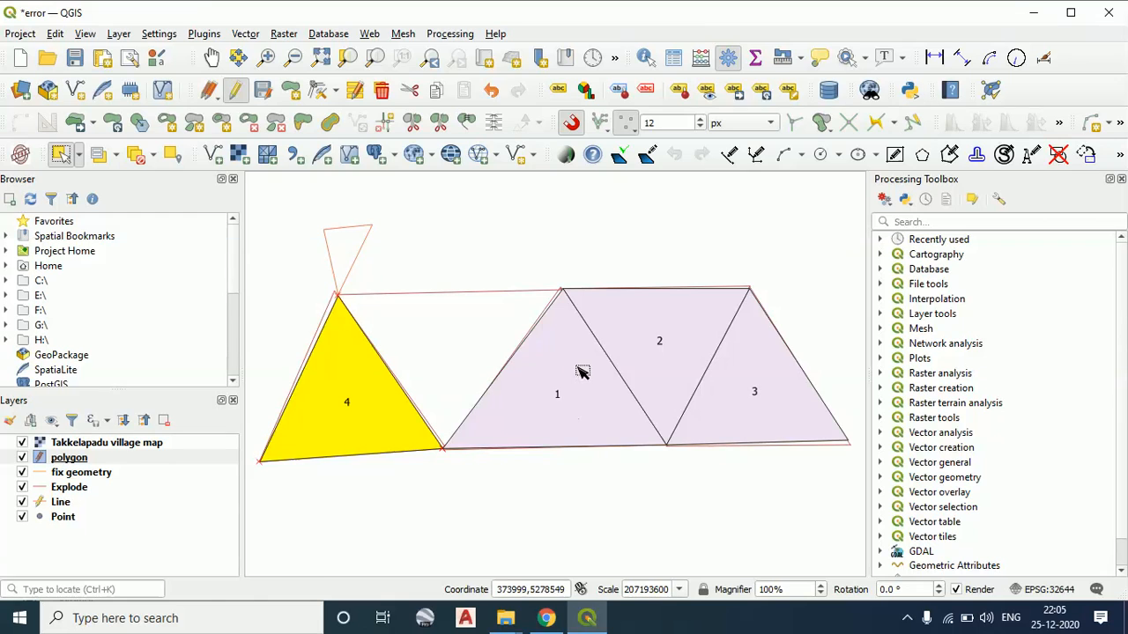
pyautogui.click(583, 366)
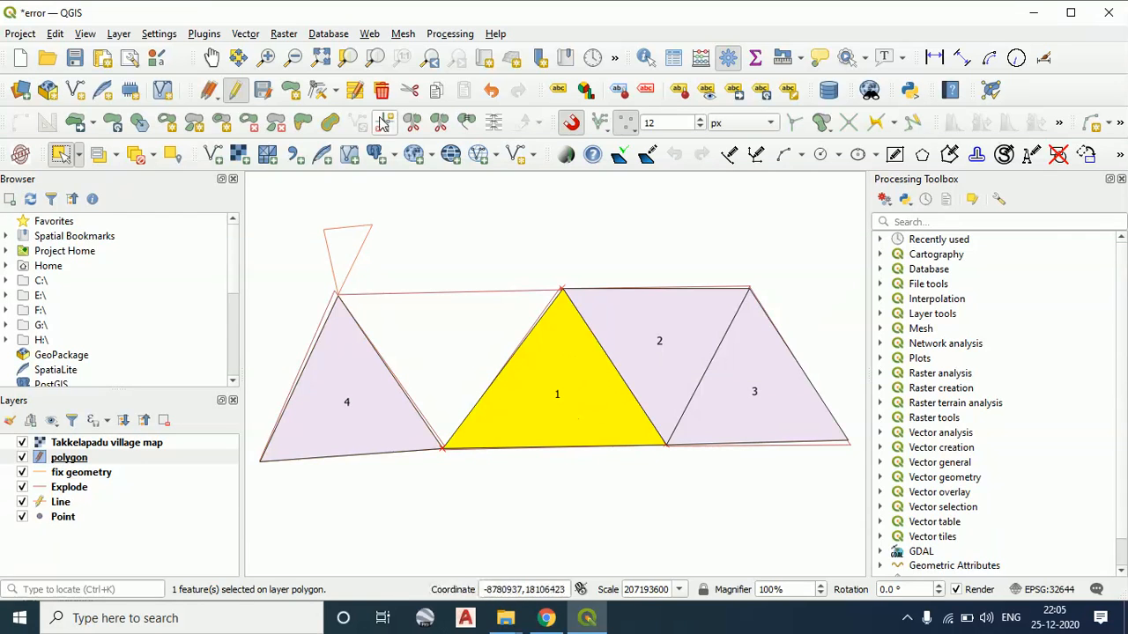
pyautogui.click(357, 92)
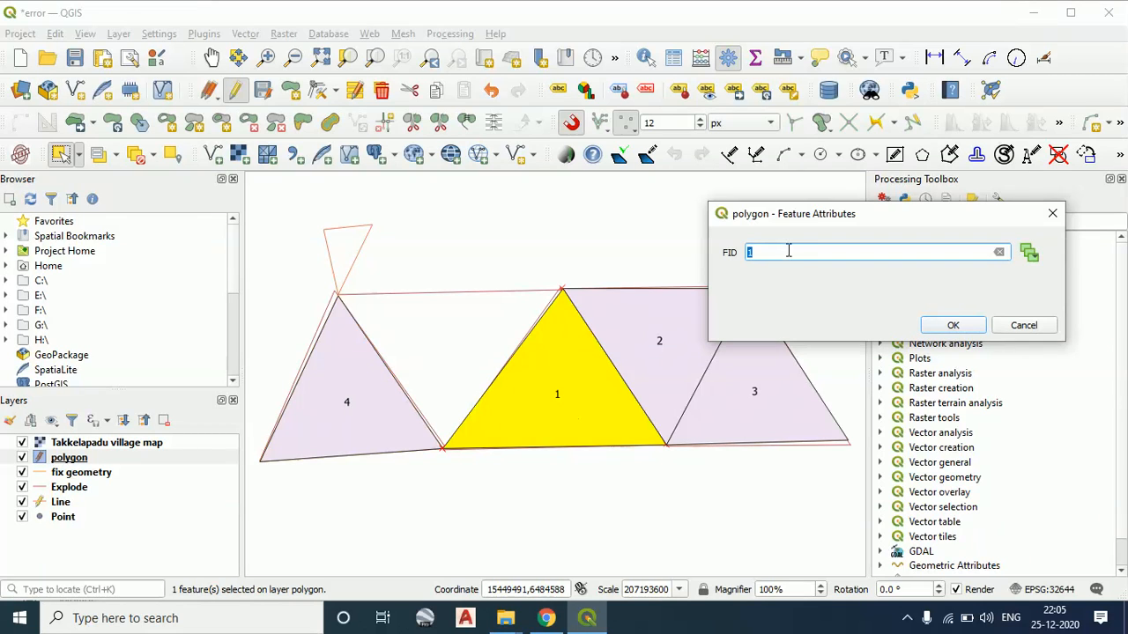
pyautogui.write('0')
pyautogui.click(953, 327)
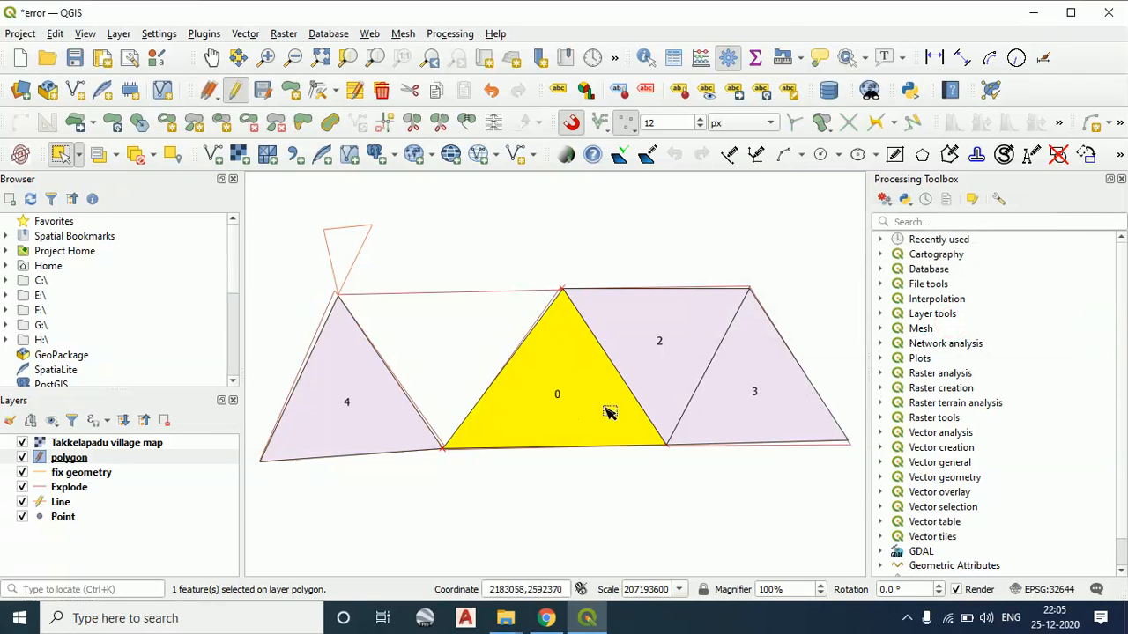
# Set the selected second triangle's FID attribute to 1
pyautogui.click(355, 90)
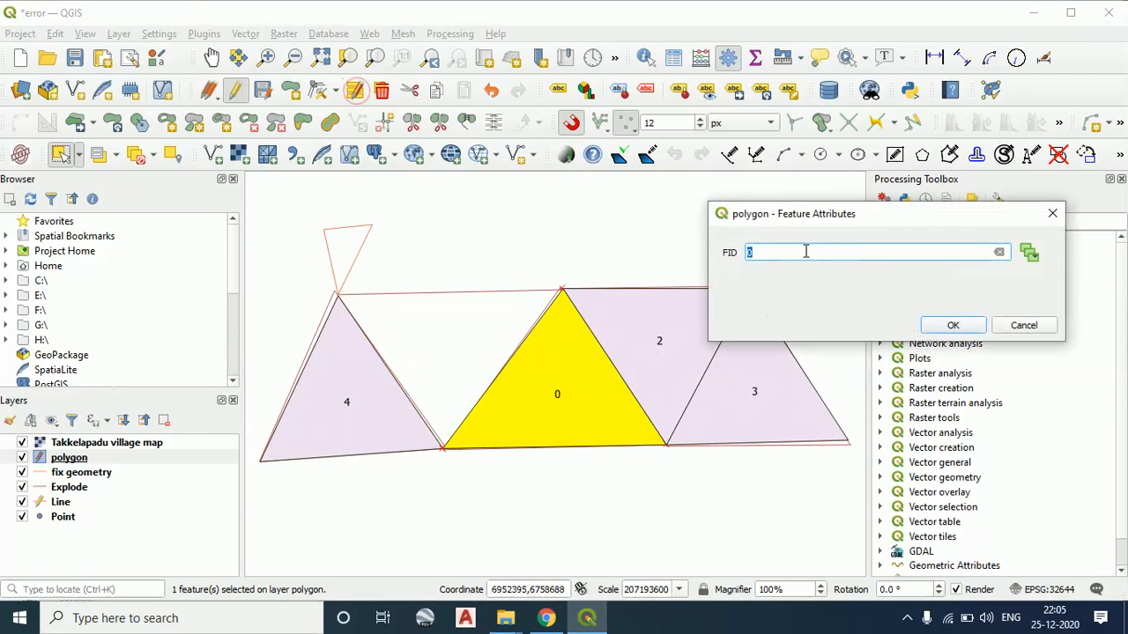
pyautogui.write('1')
pyautogui.click(936, 326)
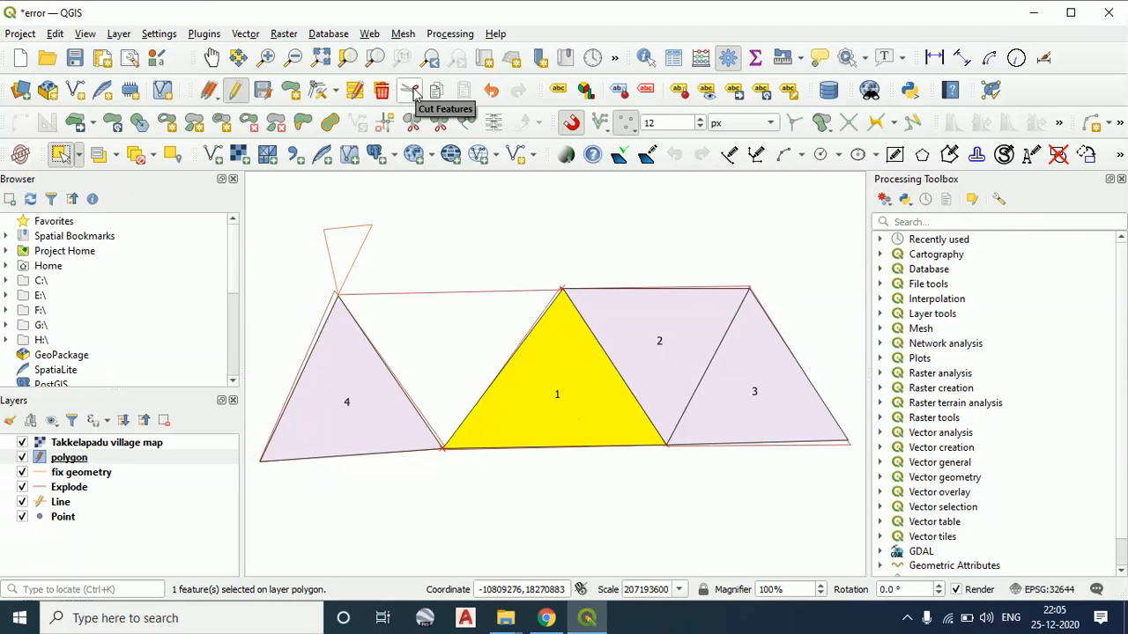
# Undo and redo the attribute edits on the polygon layer several times, ending with the edits redone
pyautogui.click(491, 91)
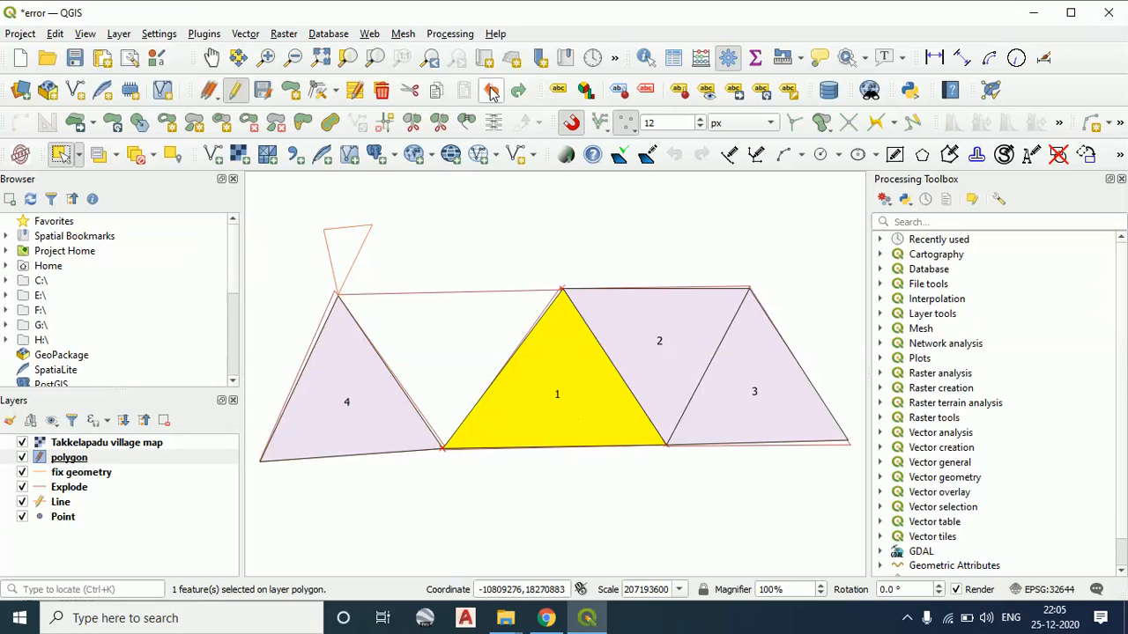
pyautogui.click(491, 92)
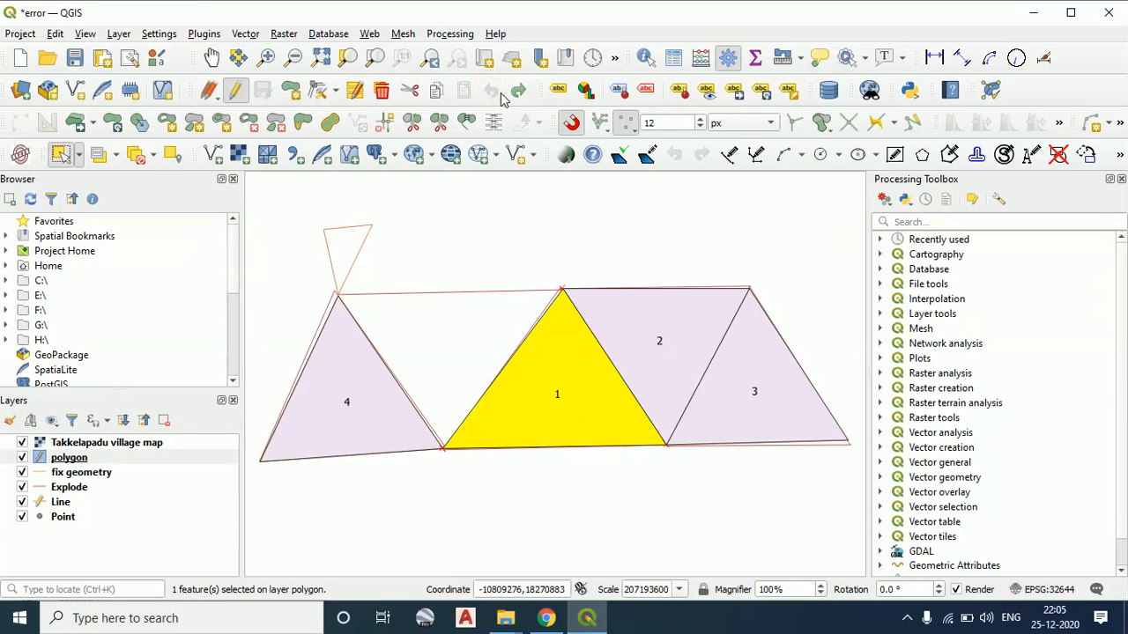
pyautogui.click(516, 92)
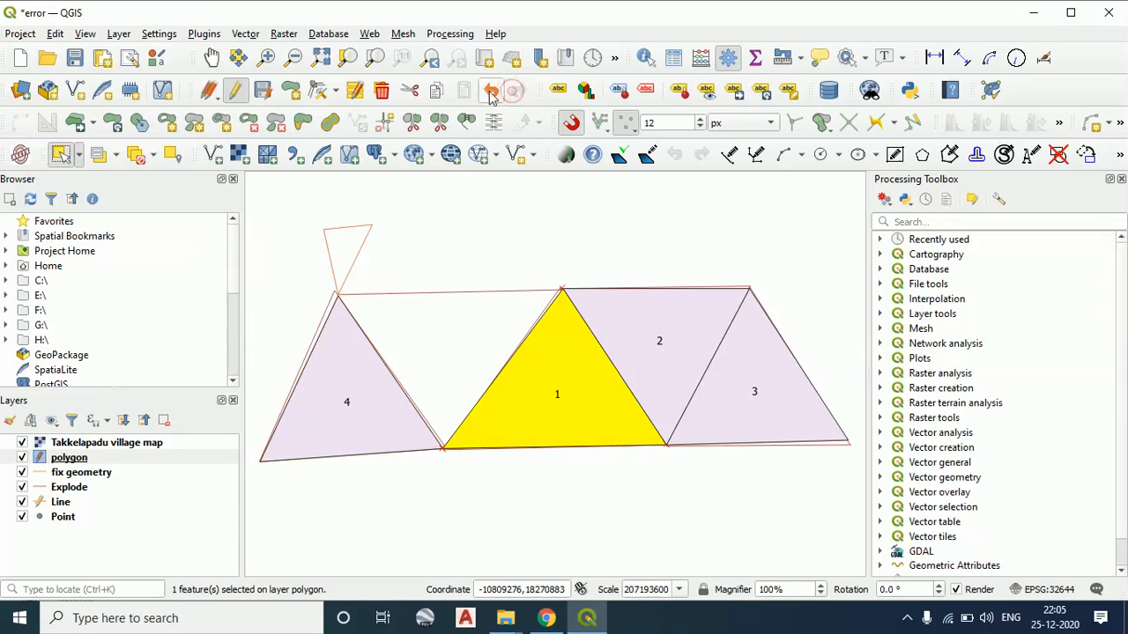
pyautogui.click(74, 490)
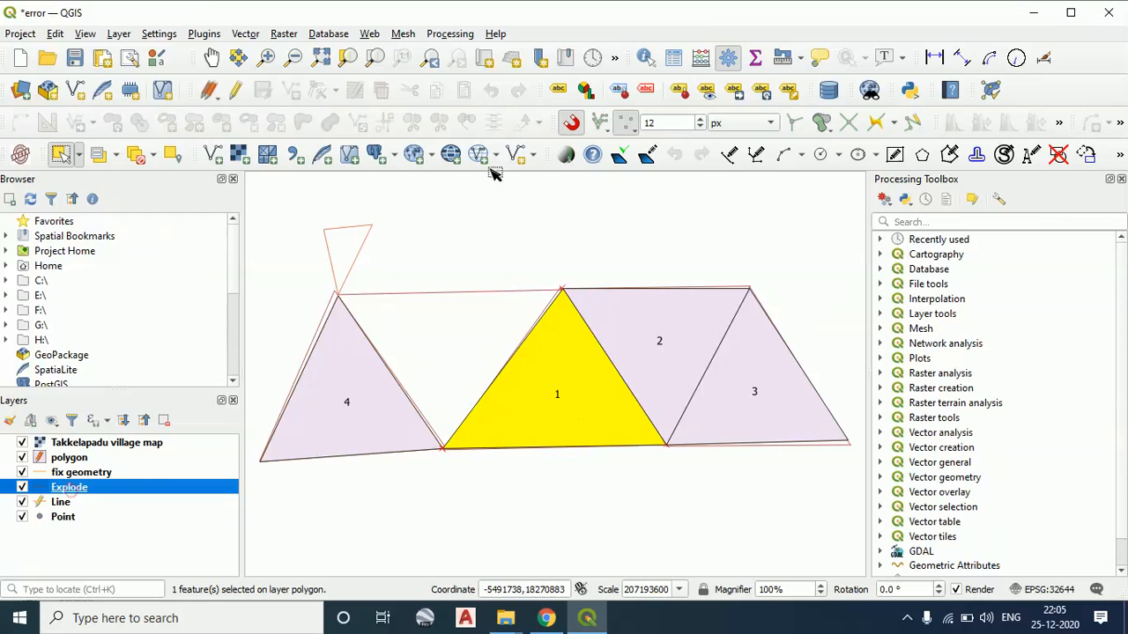
pyautogui.click(86, 456)
pyautogui.click(497, 92)
pyautogui.click(518, 92)
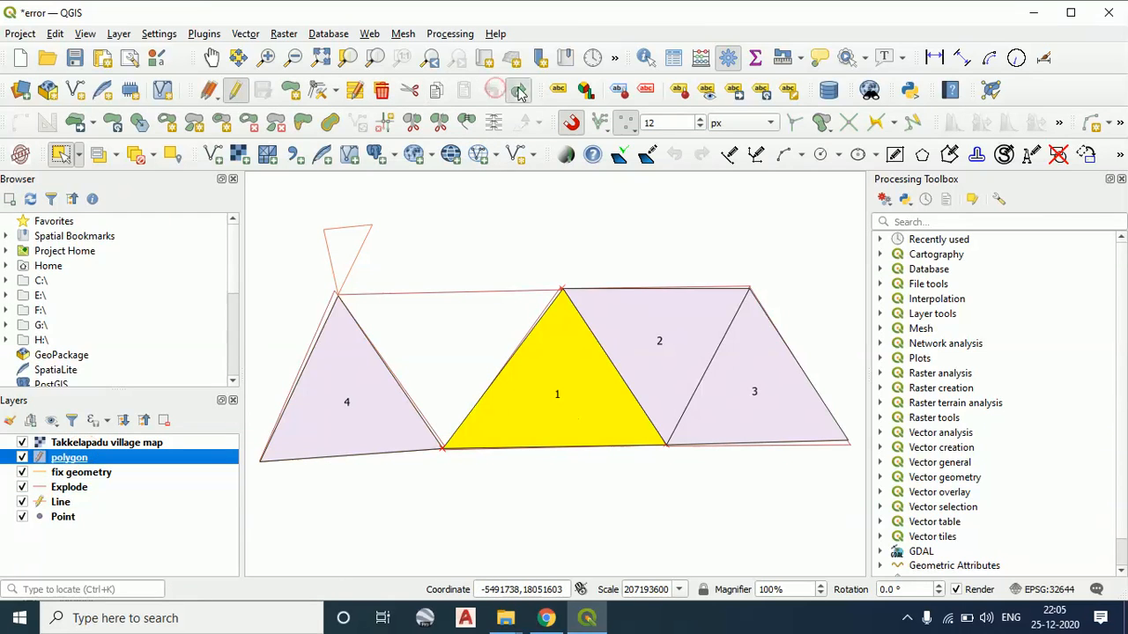
pyautogui.click(489, 90)
pyautogui.click(517, 91)
pyautogui.click(489, 93)
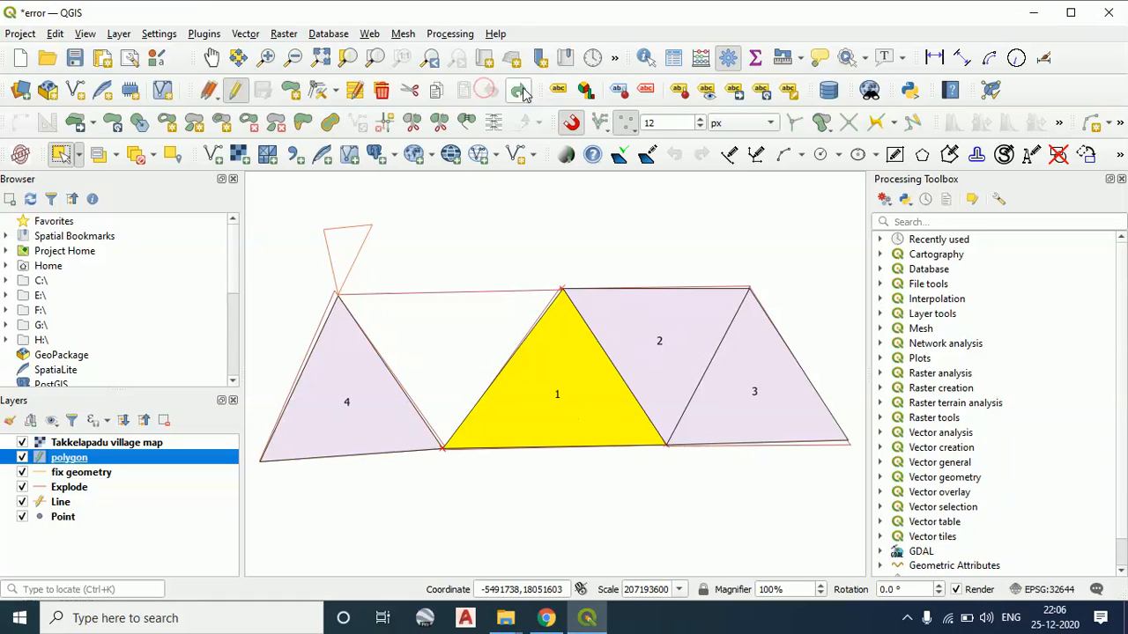
pyautogui.click(520, 92)
pyautogui.click(491, 92)
pyautogui.click(523, 95)
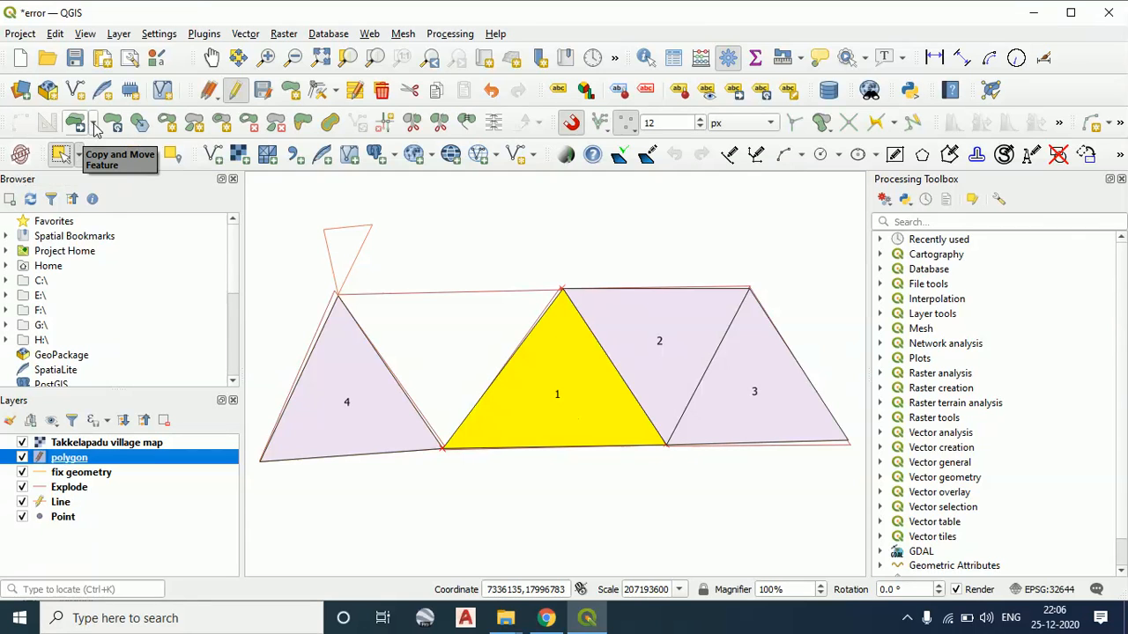
# Turn on editing for the Point layer and hide the village map, polygon, fix geometry and Explode layers
pyautogui.click(60, 517)
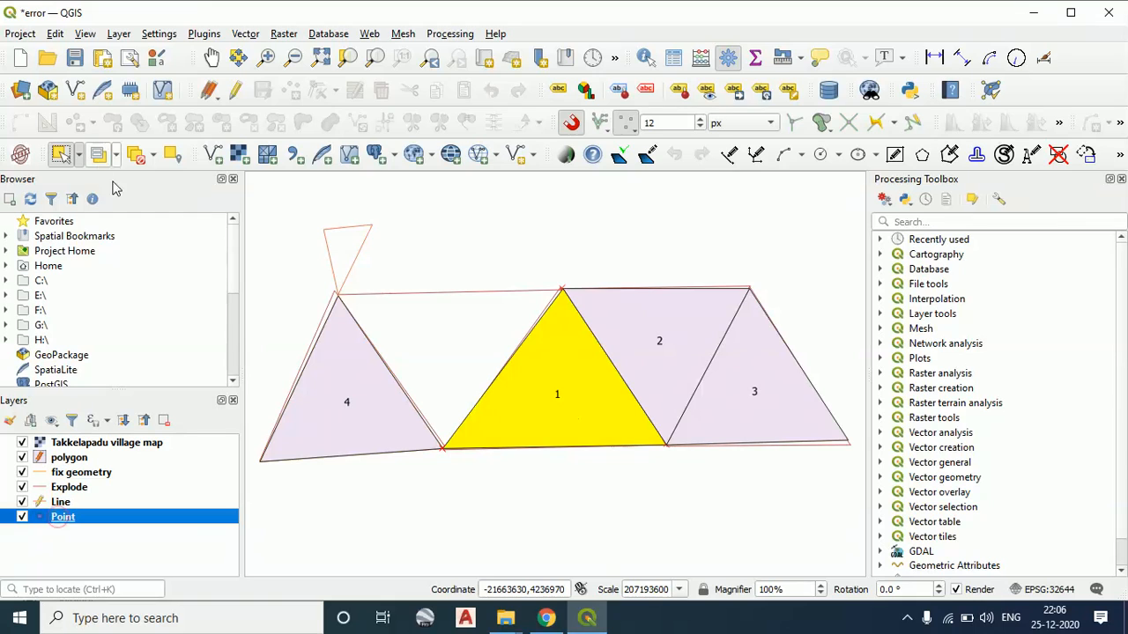
pyautogui.click(236, 91)
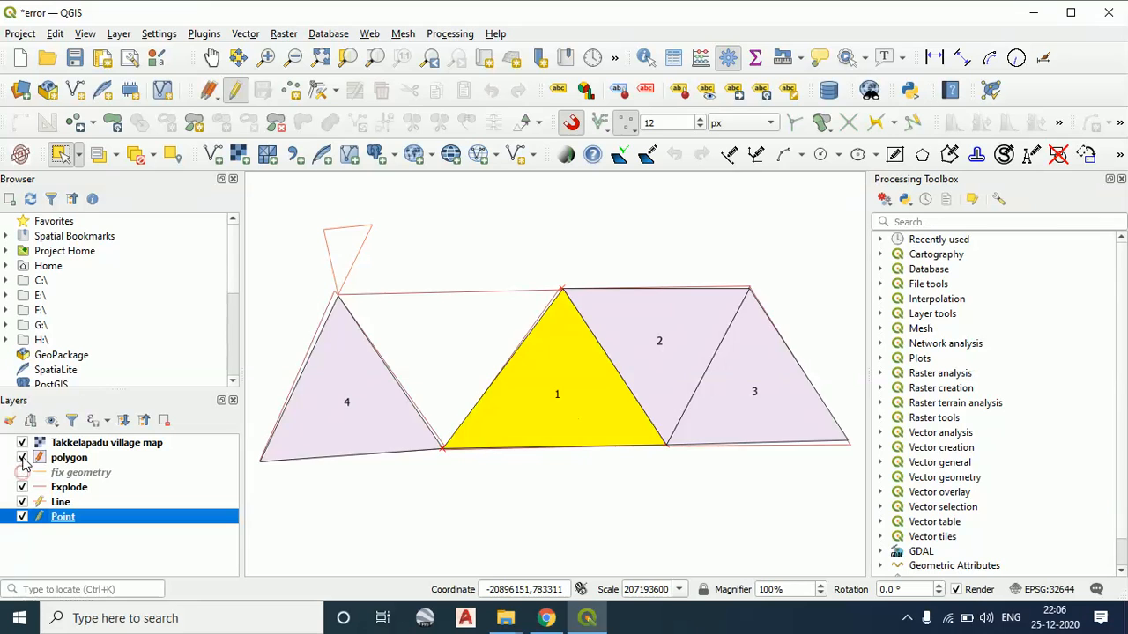
pyautogui.click(22, 457)
pyautogui.click(22, 443)
pyautogui.click(22, 487)
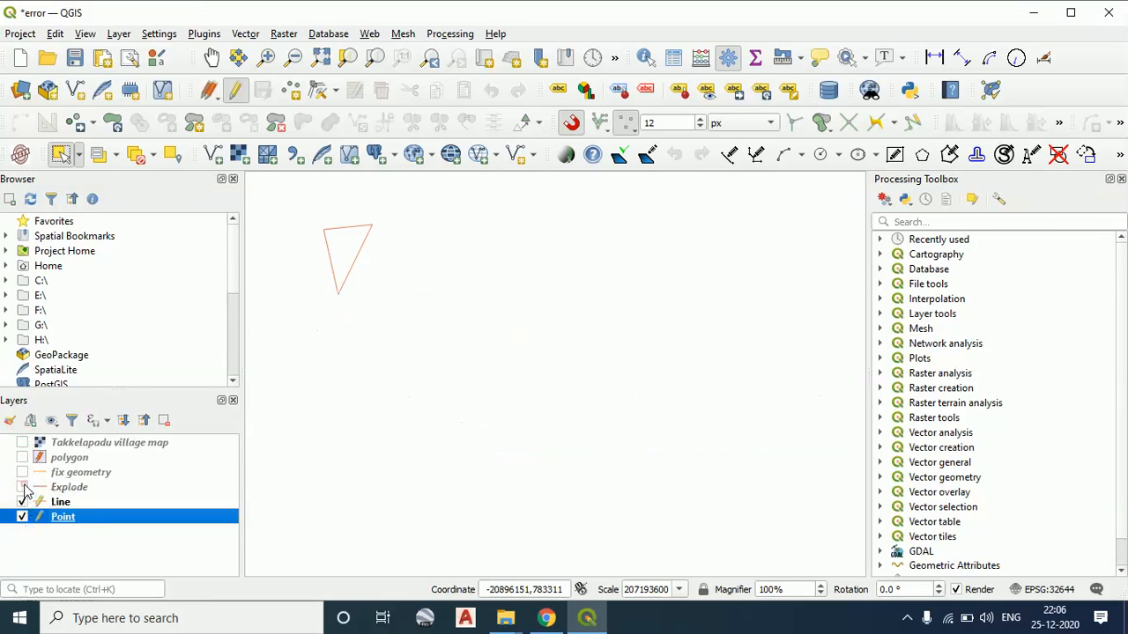
# Start adding a point feature and enable the advanced digitizing tools, going to the x and y coordinate entries
pyautogui.click(294, 91)
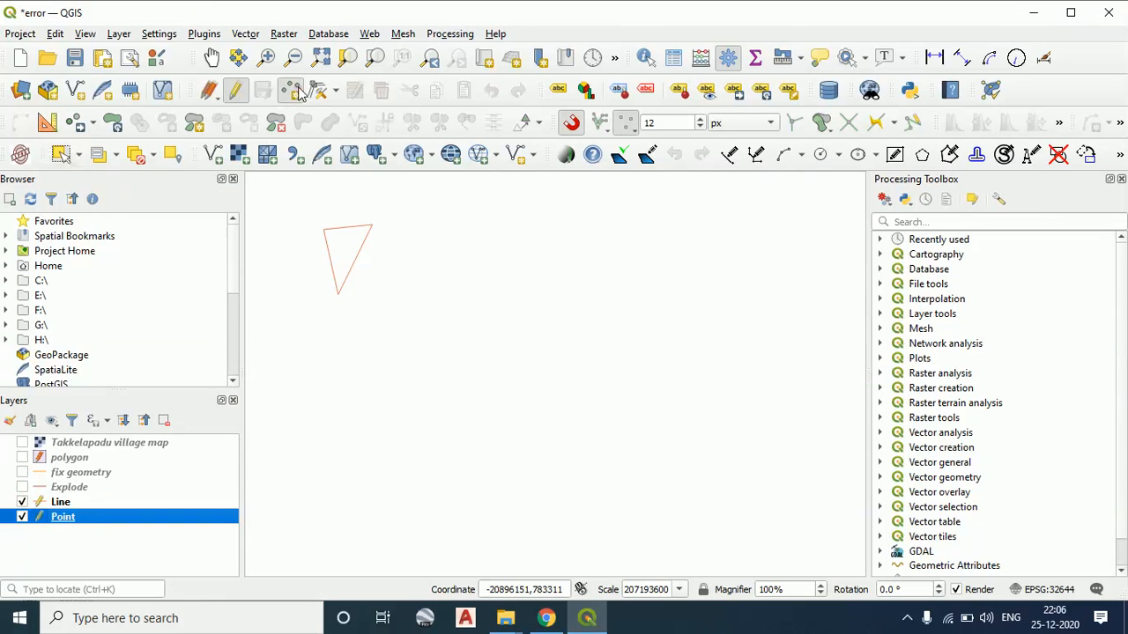
pyautogui.click(47, 124)
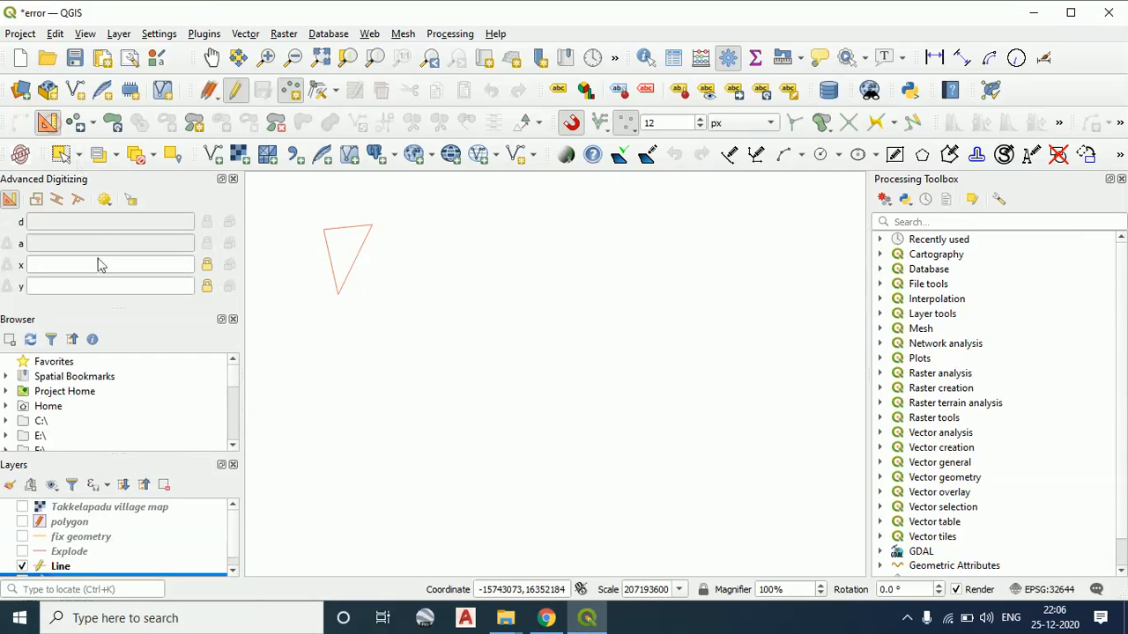
pyautogui.click(71, 265)
pyautogui.click(73, 288)
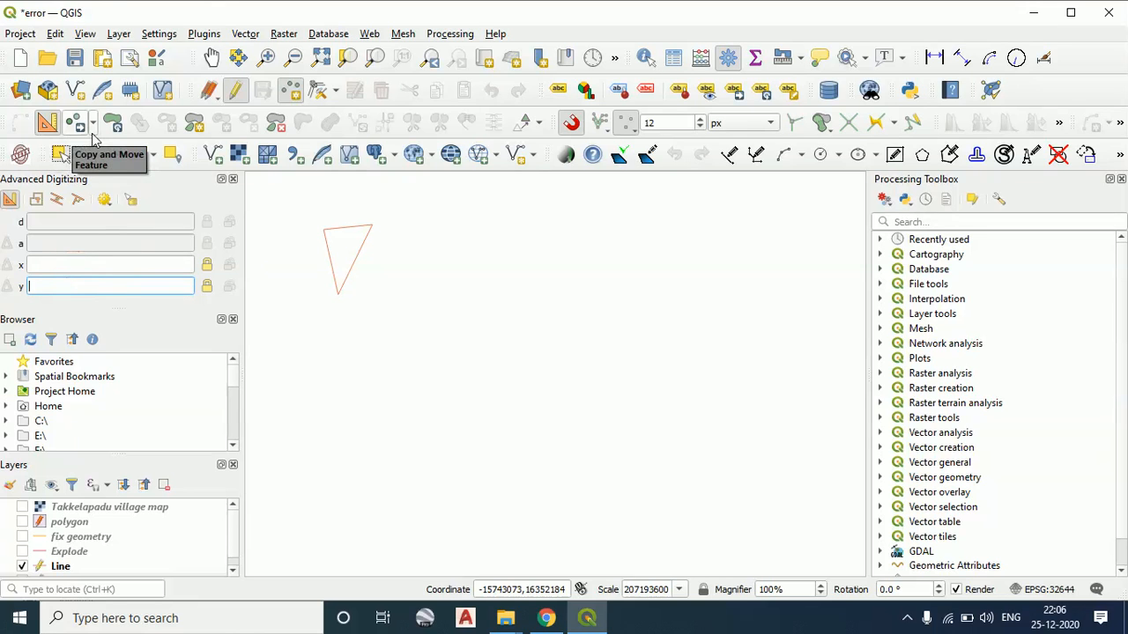
# Display the Explode, fix geometry, polygon and Takkelapadu village map layers again
pyautogui.scroll(-1, 37, 553)
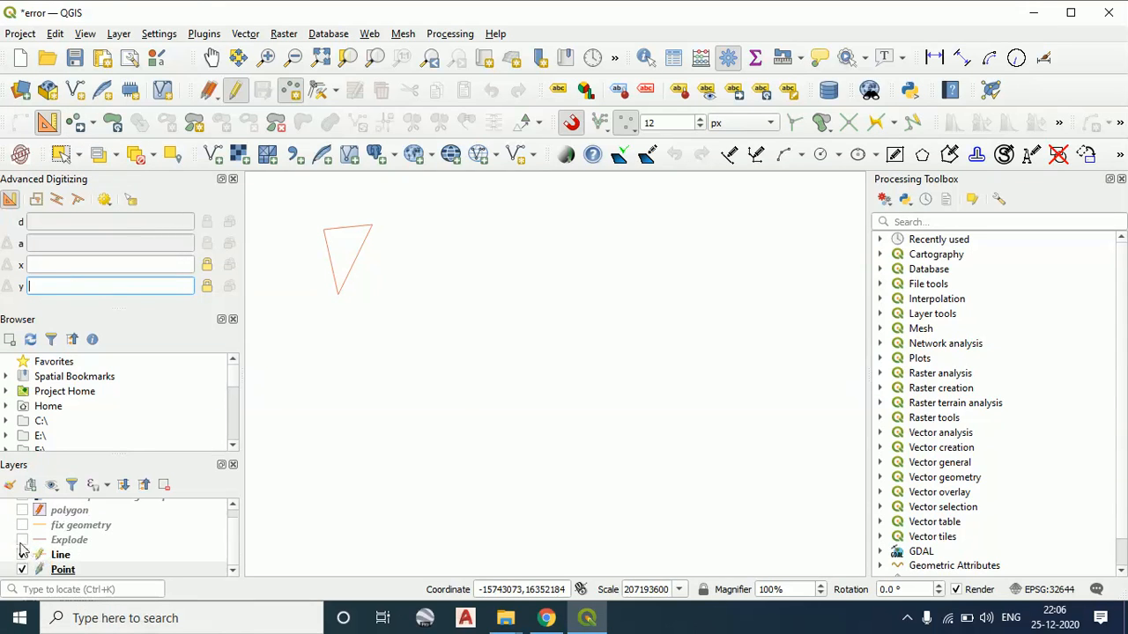
pyautogui.click(22, 540)
pyautogui.click(22, 525)
pyautogui.click(22, 510)
pyautogui.scroll(1, 53, 528)
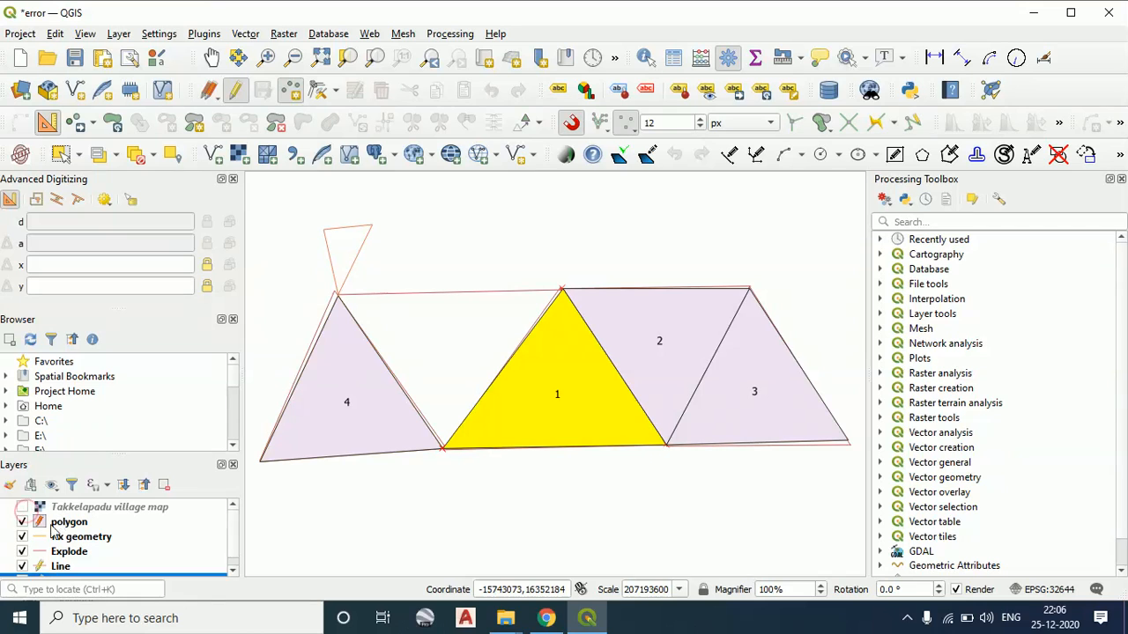
pyautogui.click(22, 507)
pyautogui.scroll(-3, 262, 495)
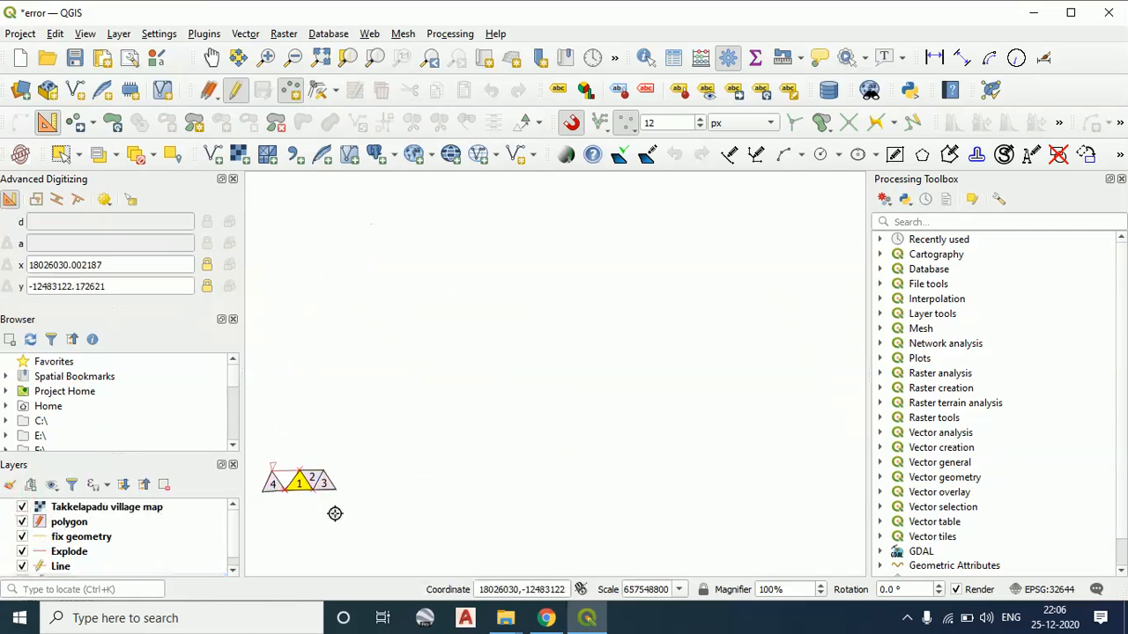
# Make the polygon layer the active layer for editing
pyautogui.moveTo(335, 514); pyautogui.dragTo(533, 425)
pyautogui.scroll(2, 537, 436)
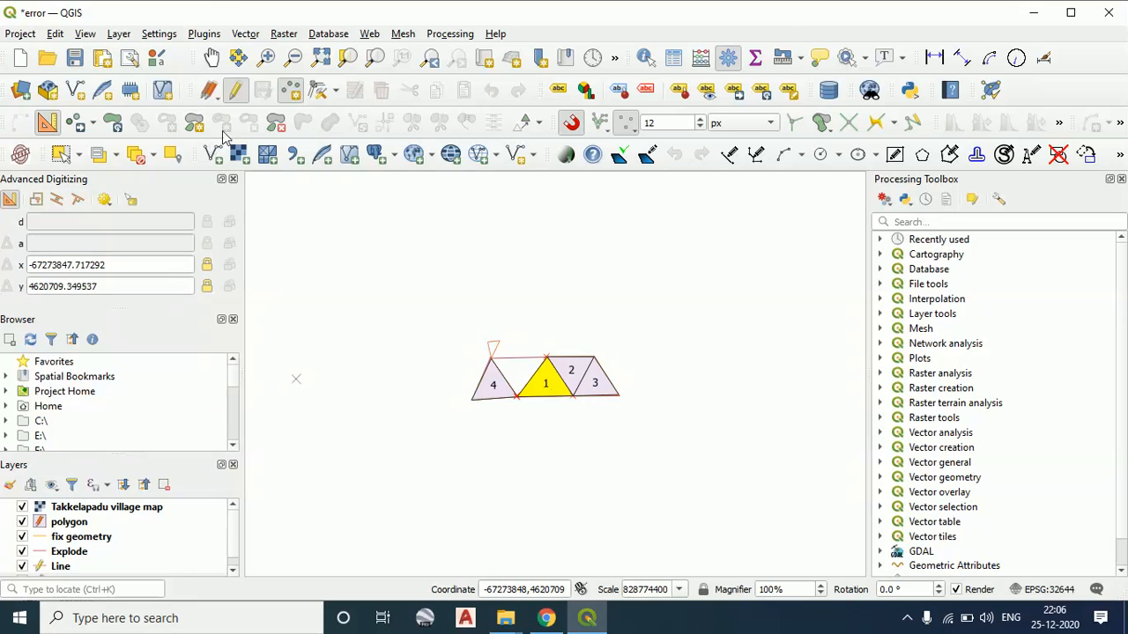
pyautogui.click(73, 534)
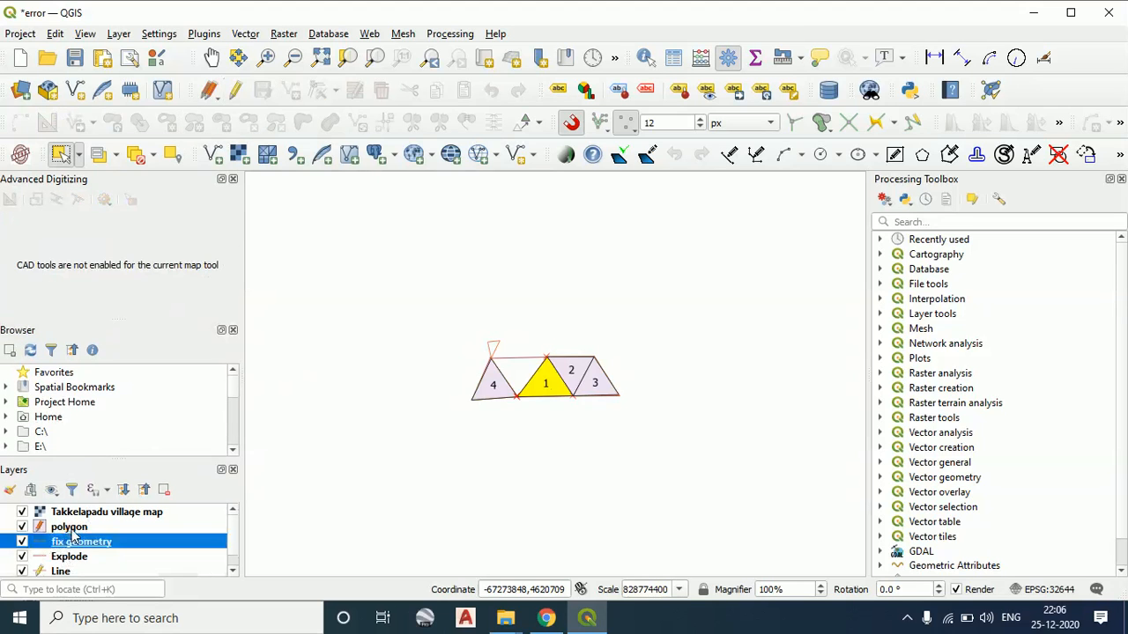
pyautogui.click(71, 527)
pyautogui.scroll(1, 582, 383)
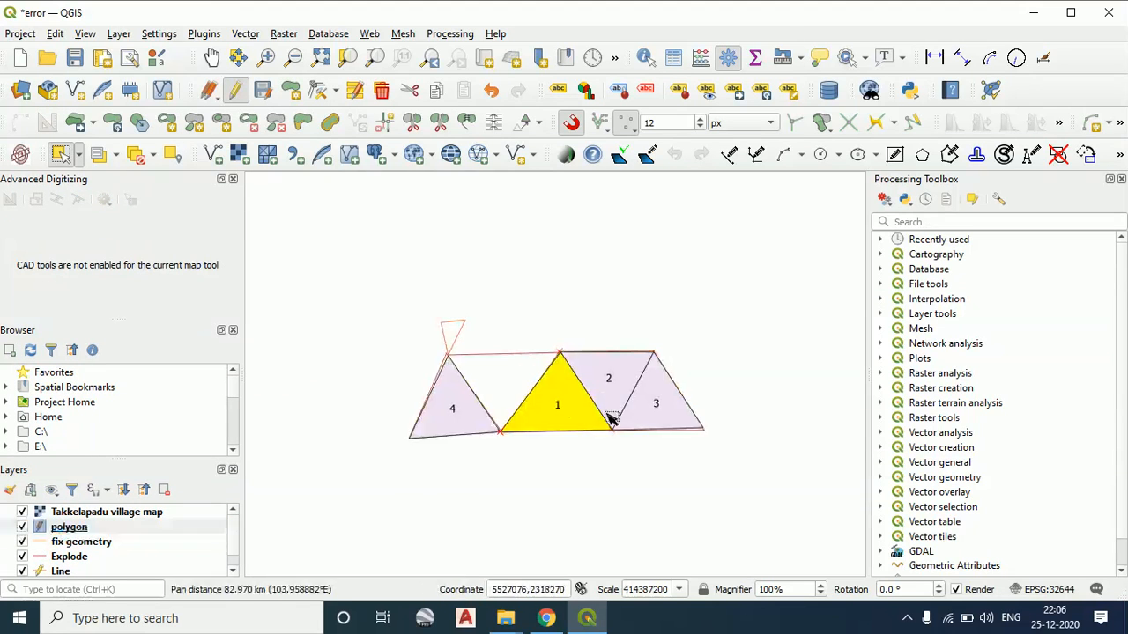
# Move selected polygon 1 up and right above polygon 3, and return it to its original corner with Move Feature(s)
pyautogui.click(94, 126)
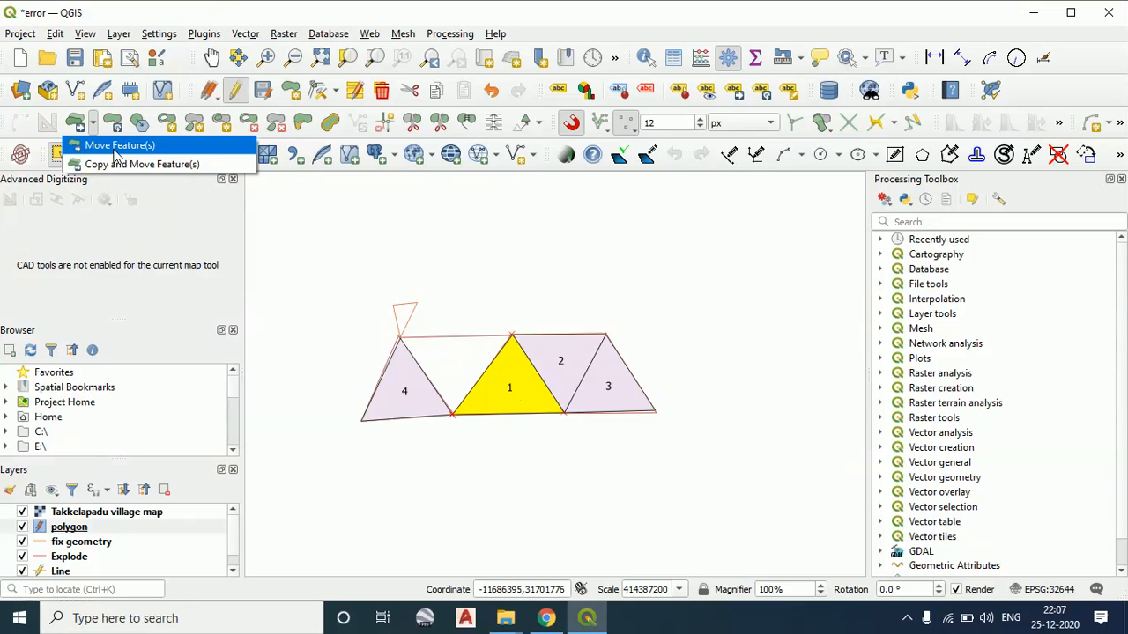
pyautogui.click(114, 146)
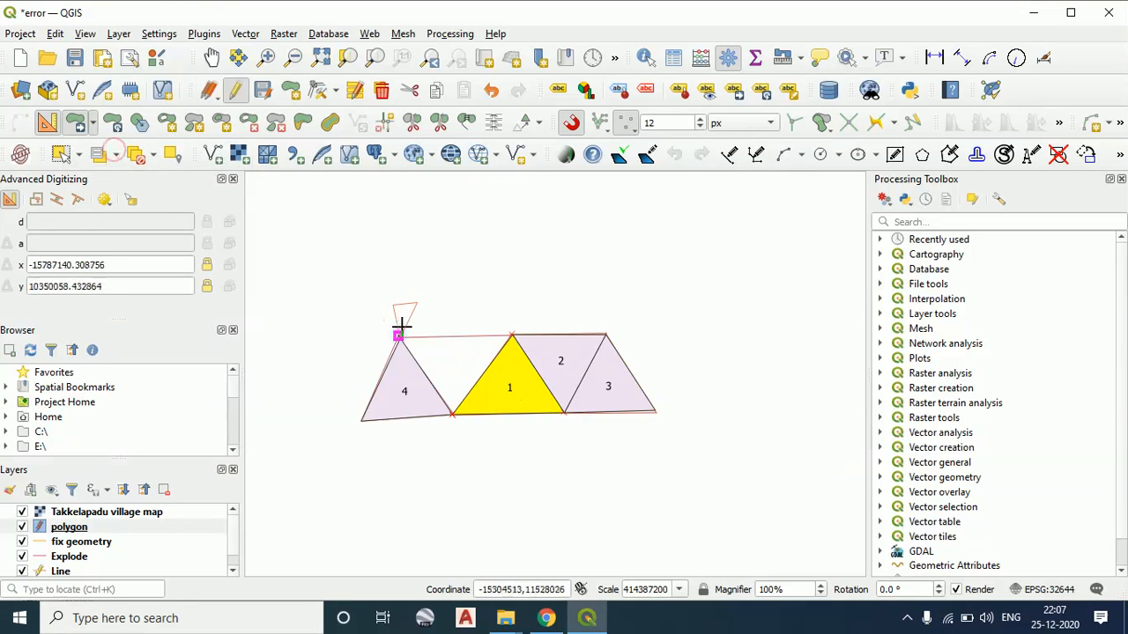
pyautogui.click(538, 252)
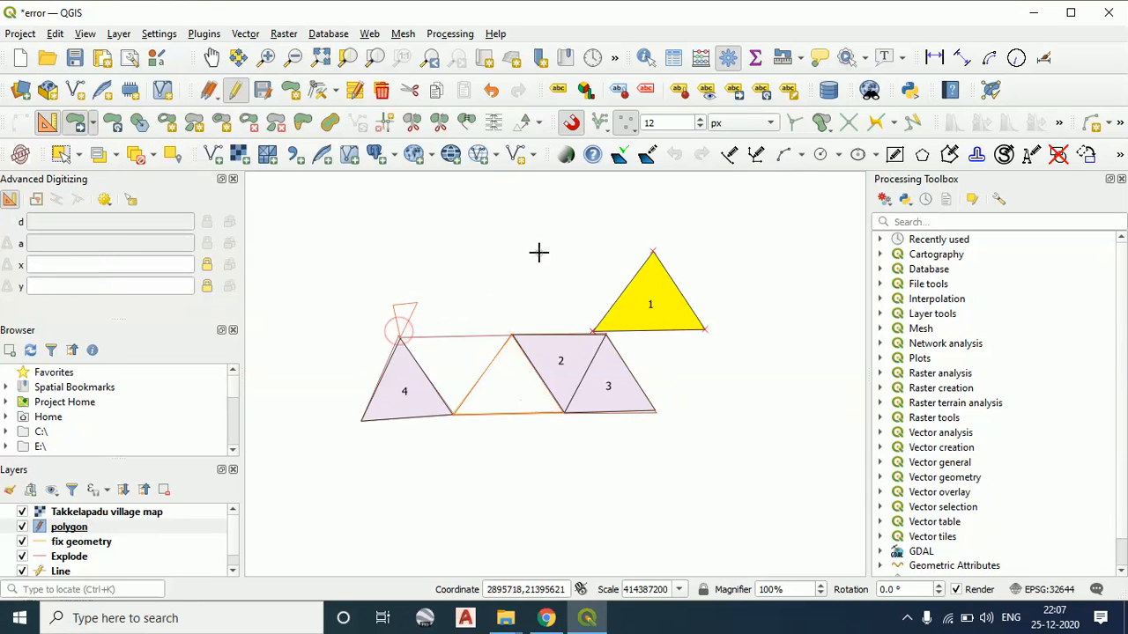
pyautogui.click(707, 329)
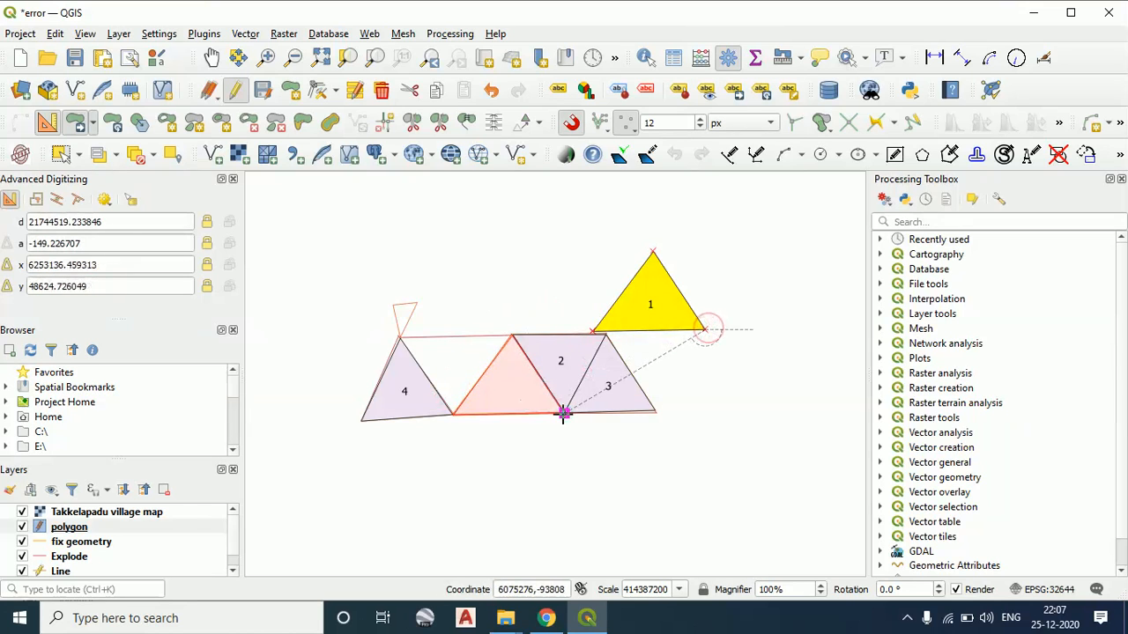
pyautogui.click(564, 411)
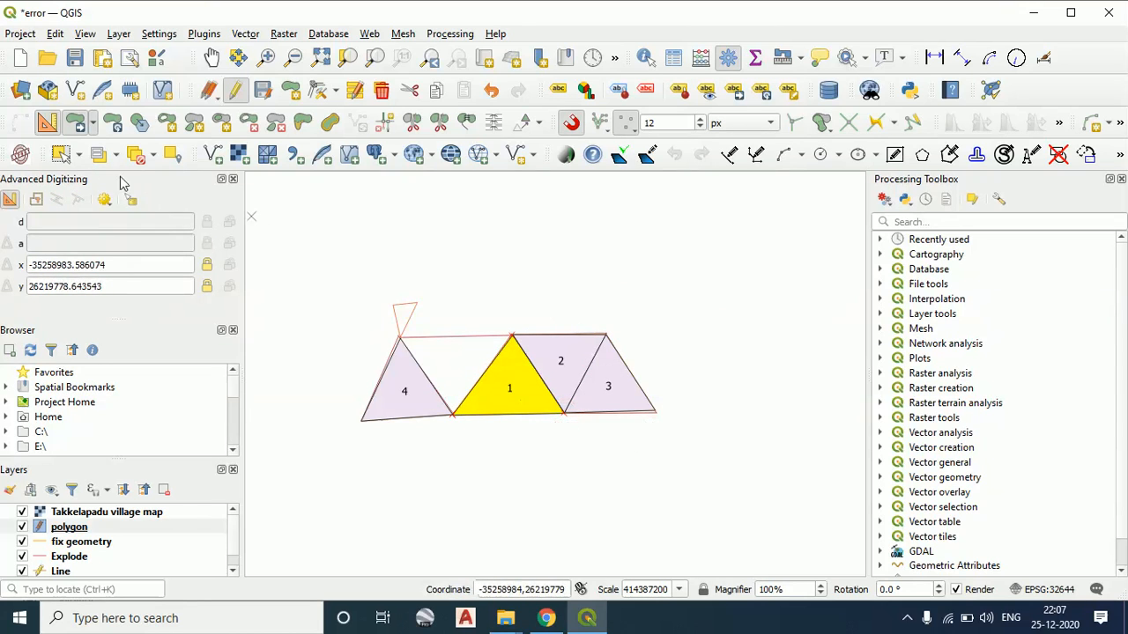
# Select polygon 4 and move it up and left, clear of the other polygons
pyautogui.click(78, 154)
pyautogui.click(86, 178)
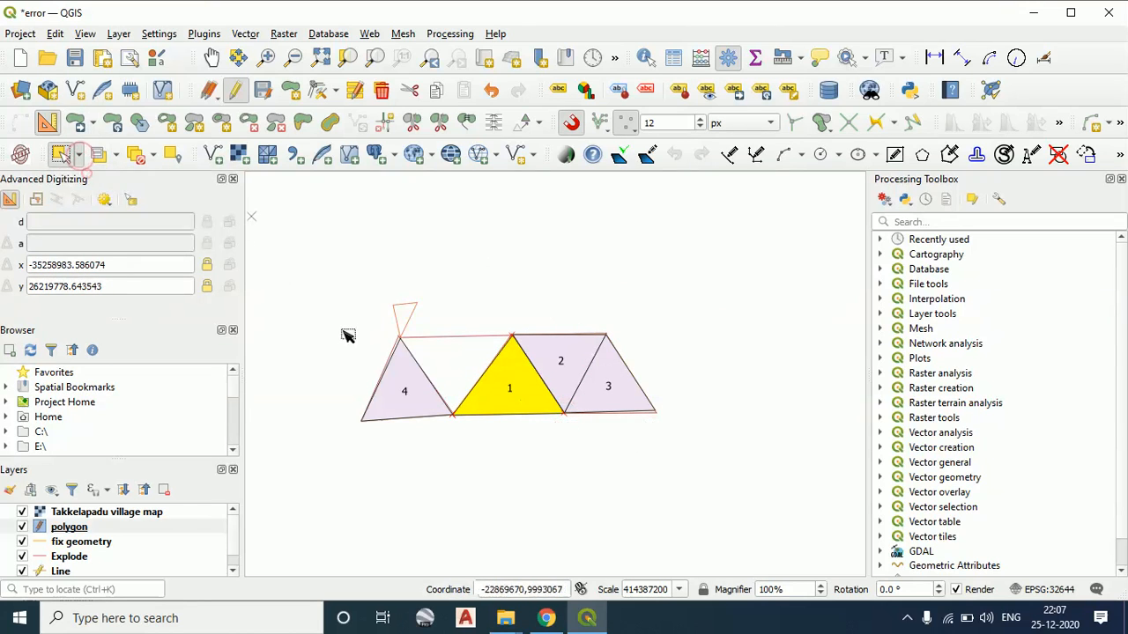
pyautogui.click(381, 398)
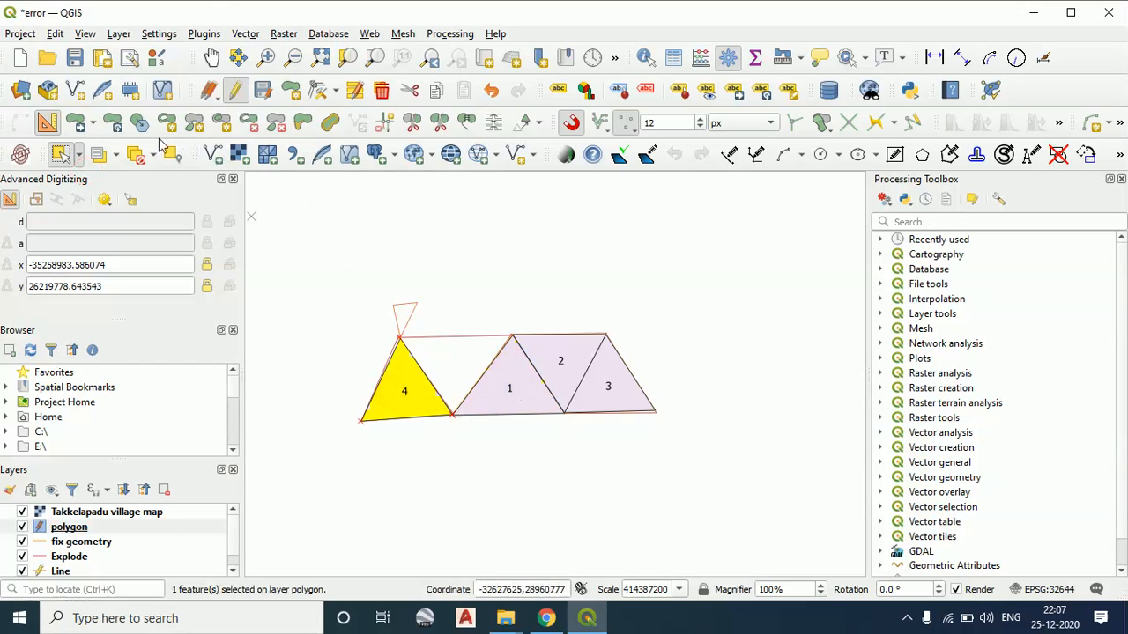
pyautogui.click(92, 124)
pyautogui.click(102, 142)
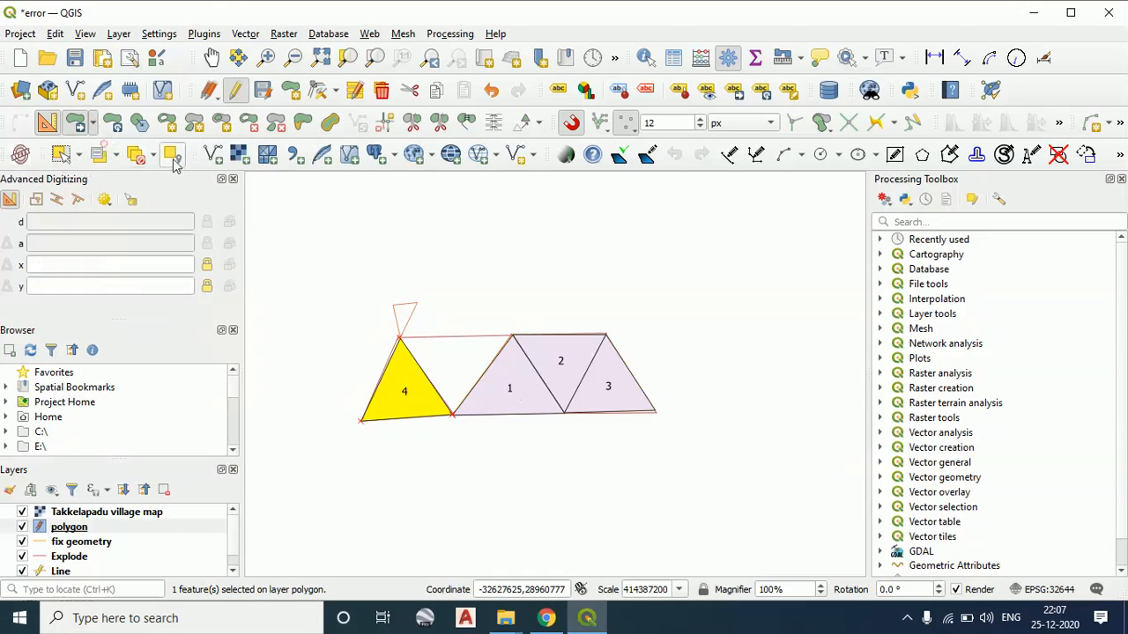
pyautogui.click(455, 417)
pyautogui.click(370, 251)
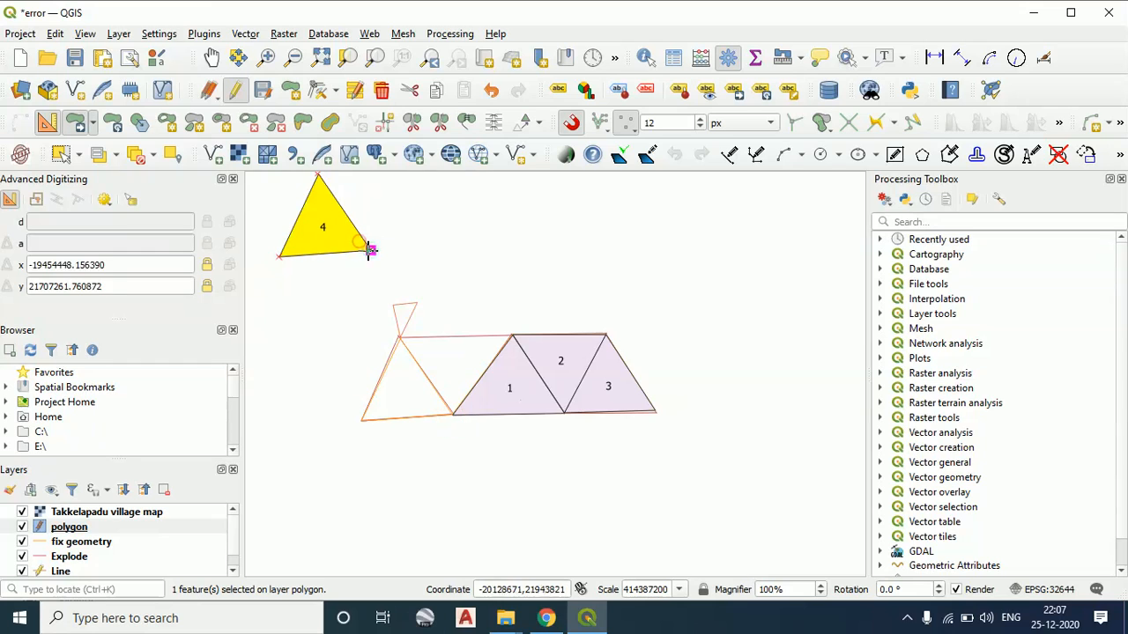
# Move polygon 4 back beside polygon 1 and snap its apex onto the corner of the underlying outline
pyautogui.click(370, 251)
pyautogui.click(453, 418)
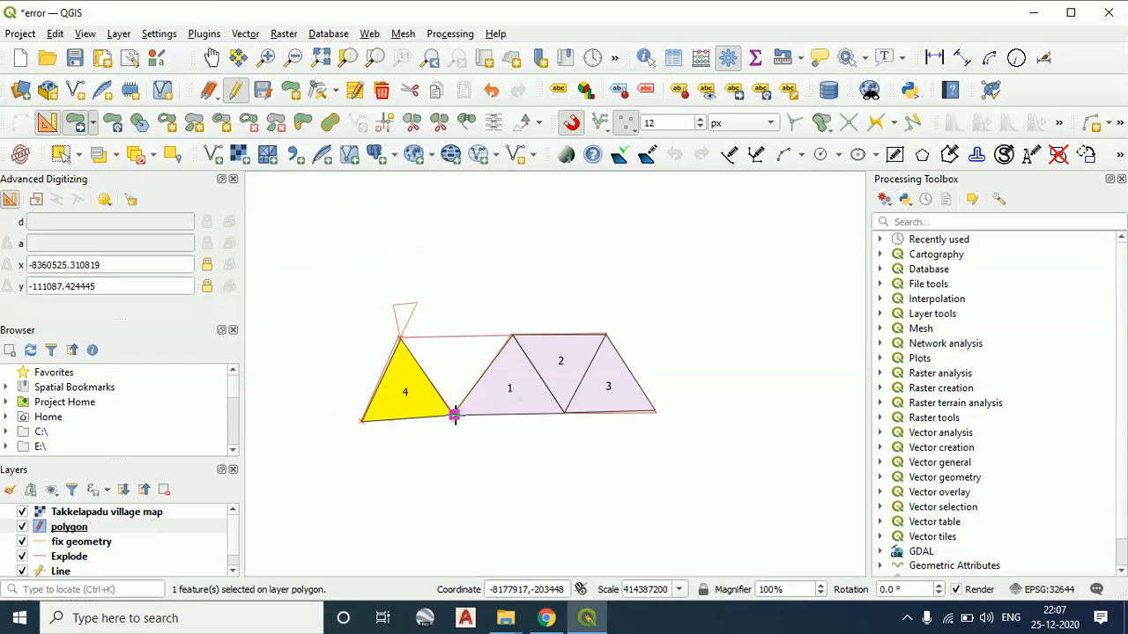
pyautogui.click(398, 335)
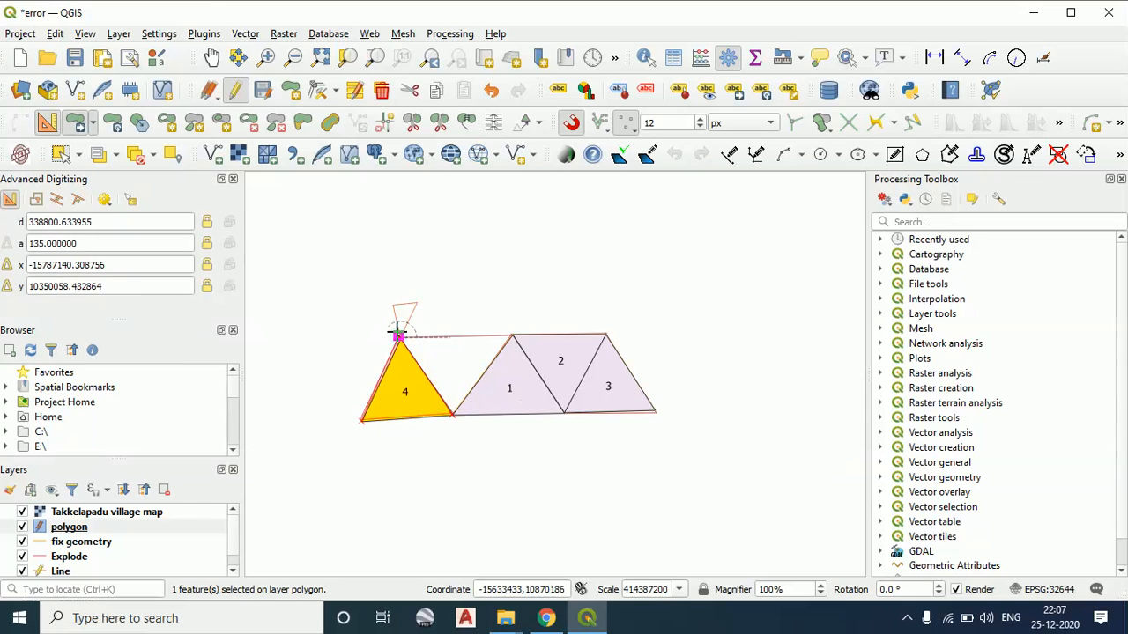
pyautogui.click(398, 335)
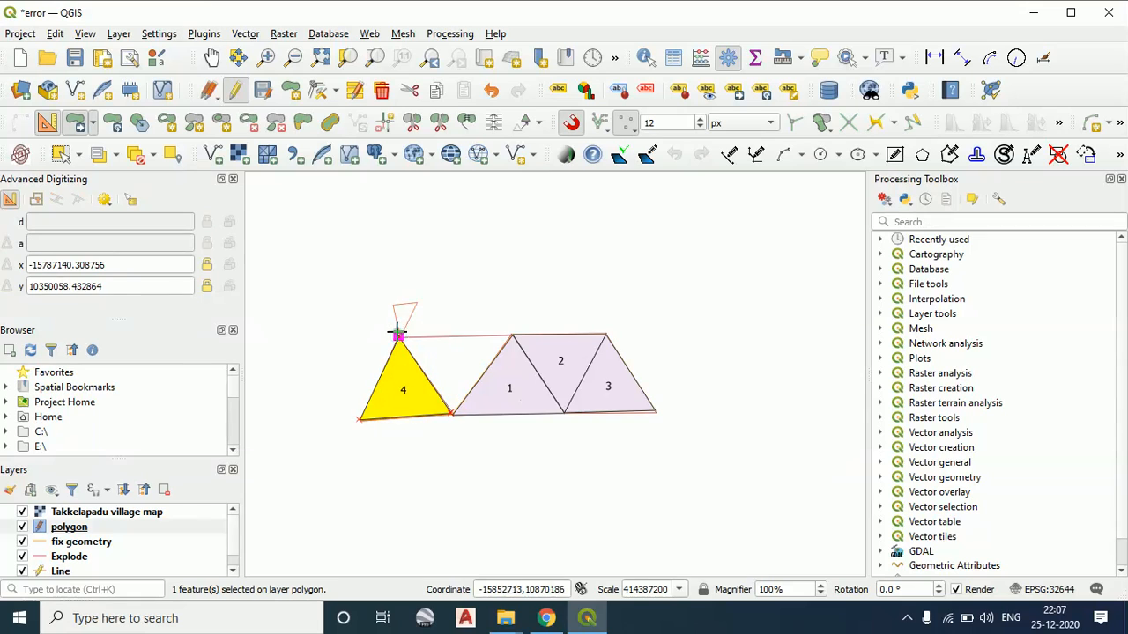
# Clear the selection, move unselected polygon 4 up and right by its apex, and return it to the outline corner
pyautogui.click(79, 155)
pyautogui.click(97, 179)
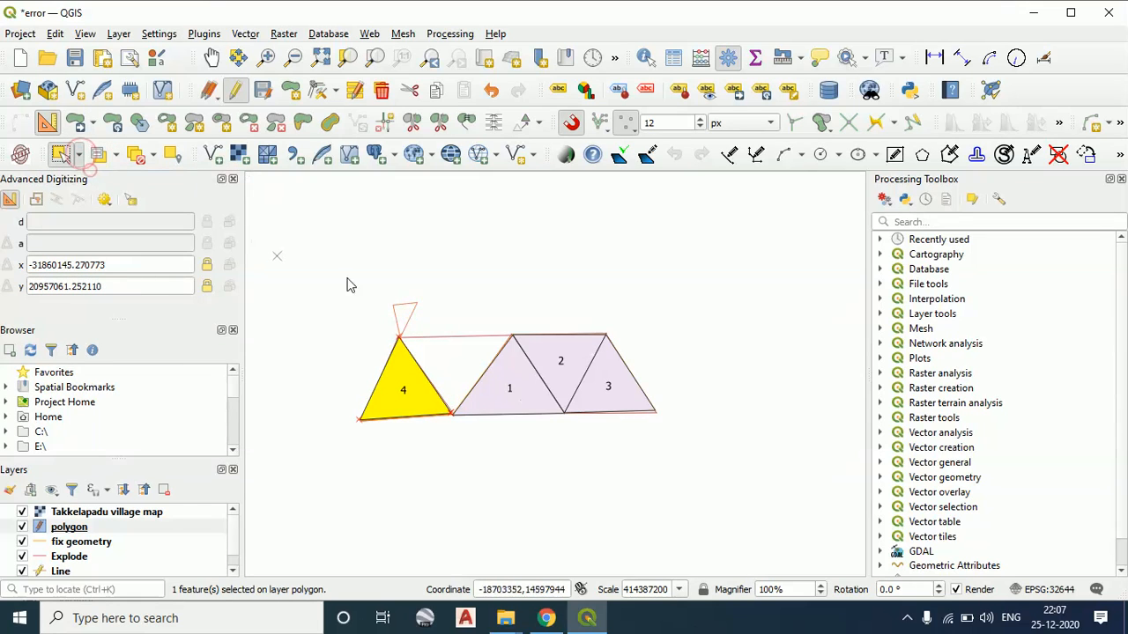
pyautogui.click(409, 329)
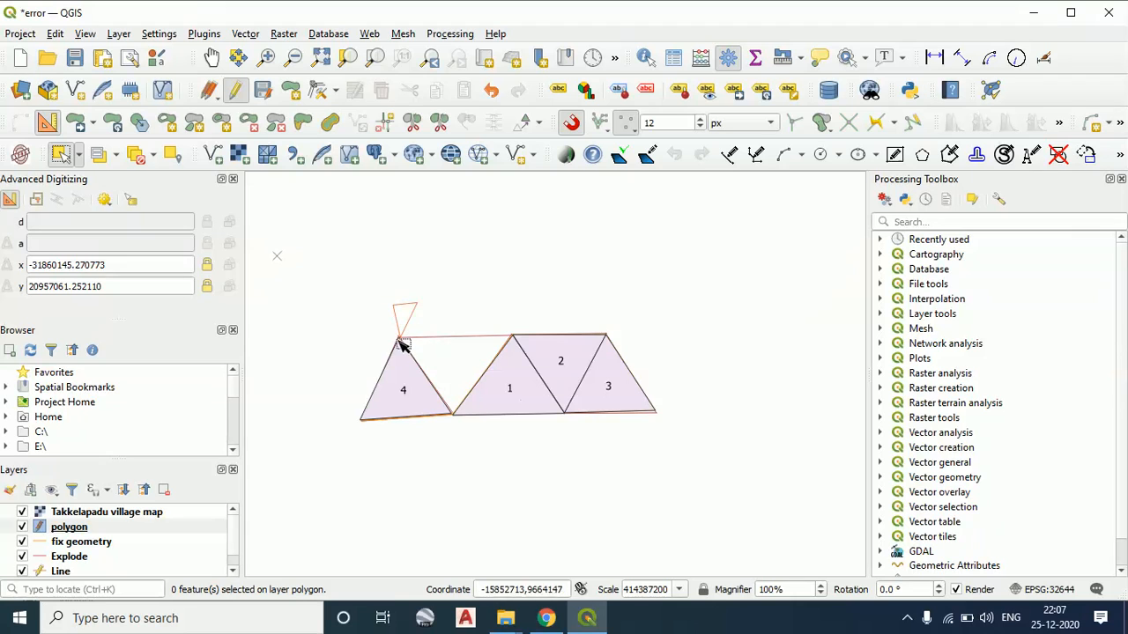
pyautogui.click(93, 123)
pyautogui.click(105, 142)
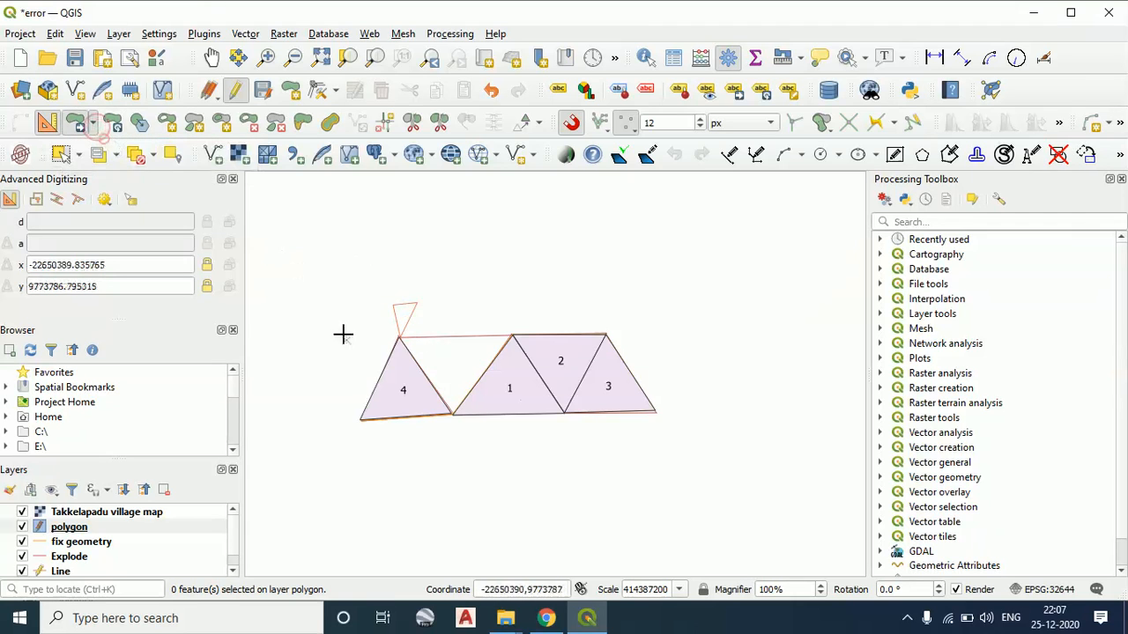
pyautogui.click(398, 327)
pyautogui.click(475, 279)
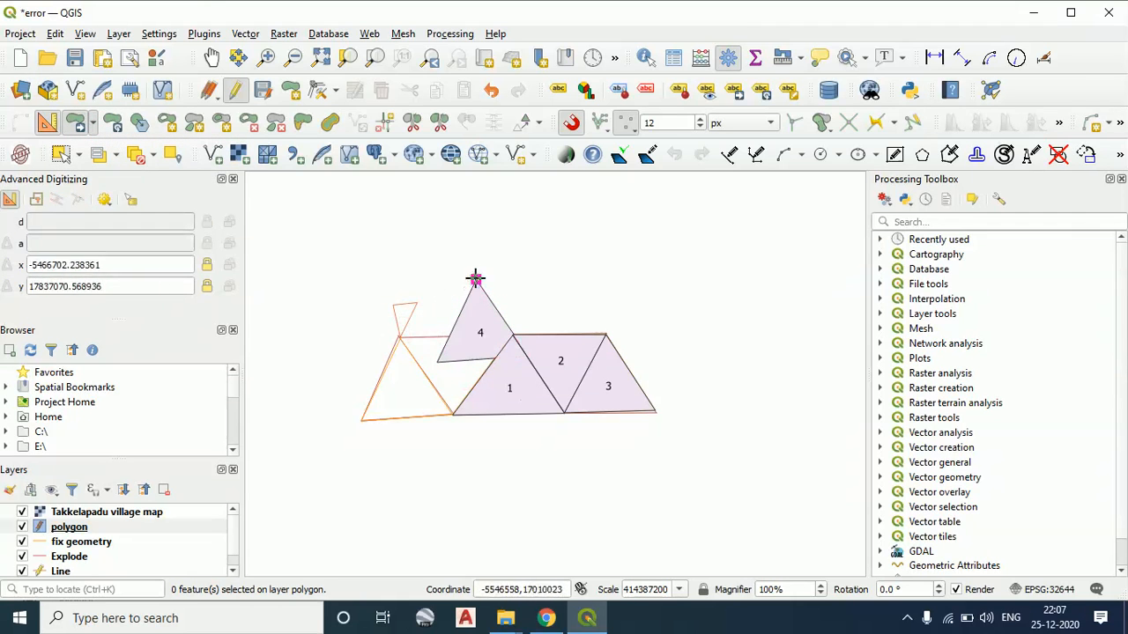
pyautogui.click(476, 282)
pyautogui.click(401, 338)
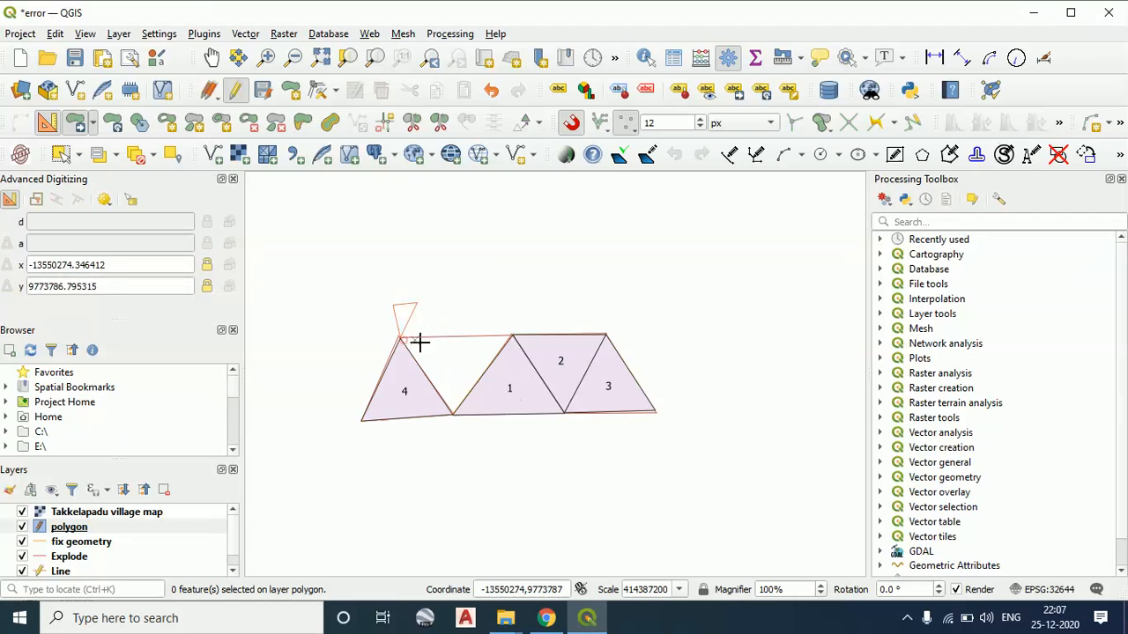
# Select polygon 1 in the polygon layer
pyautogui.click(95, 157)
pyautogui.click(754, 250)
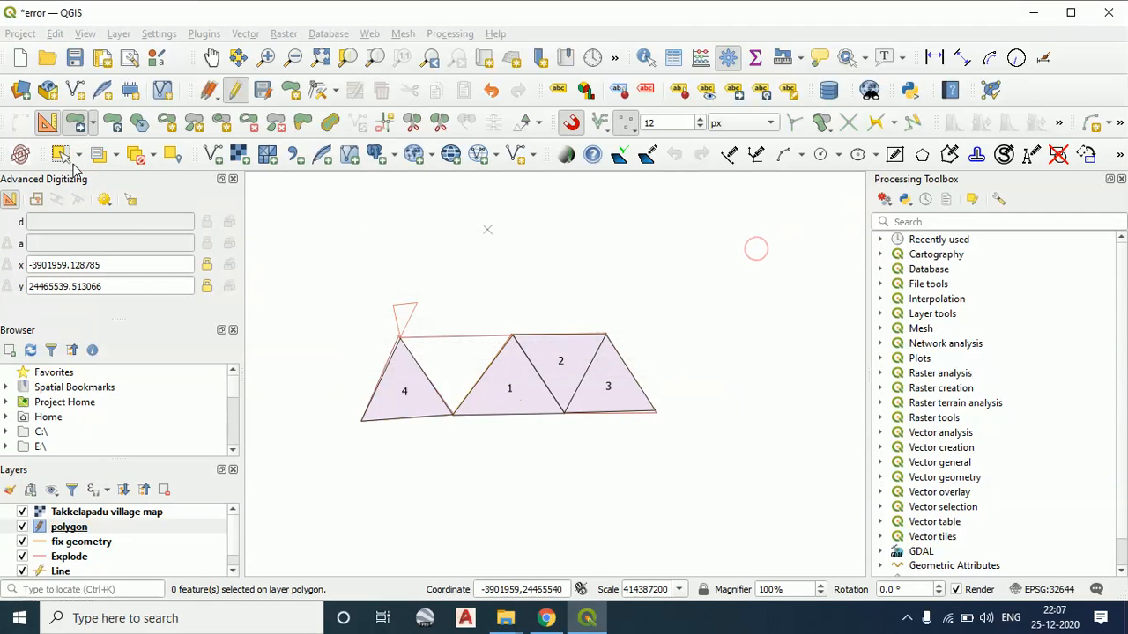
pyautogui.click(77, 155)
pyautogui.click(108, 179)
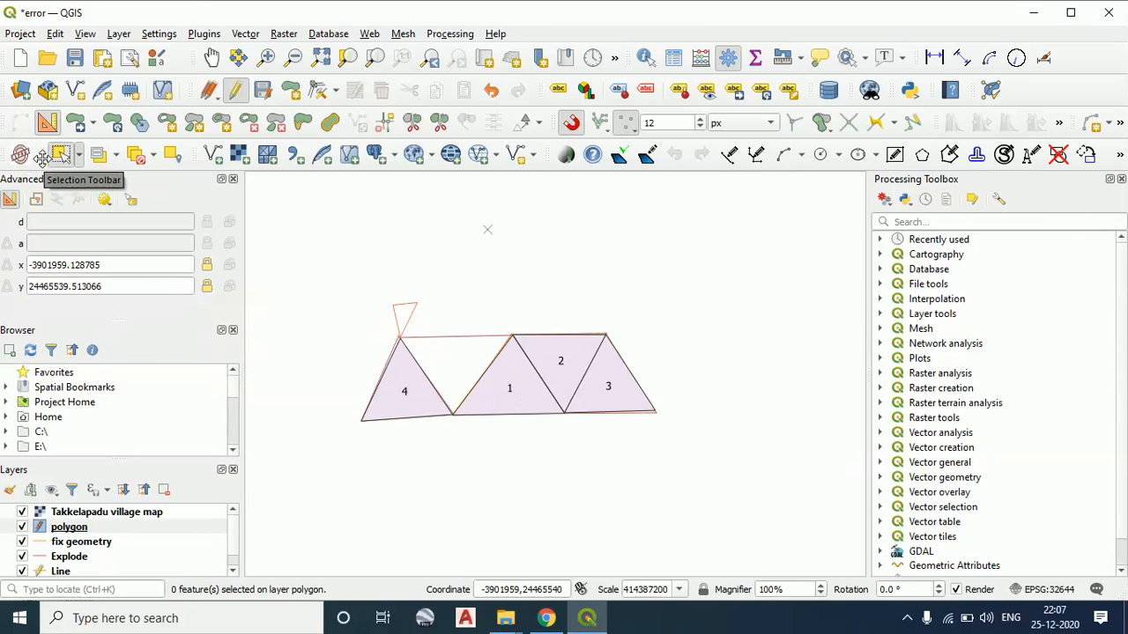
pyautogui.click(531, 381)
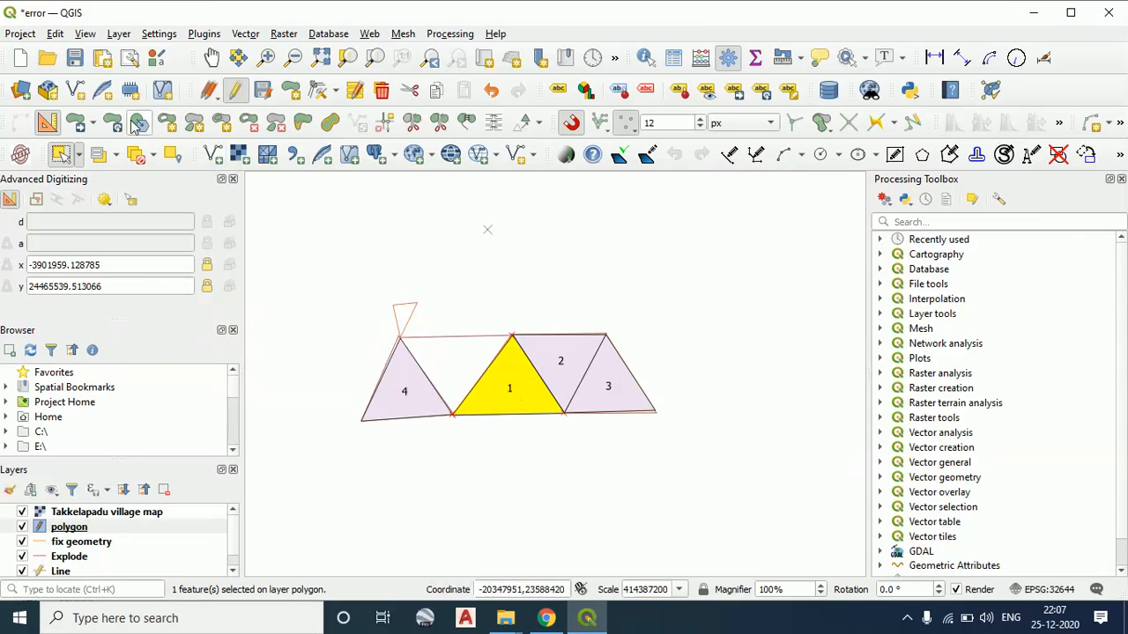
# Move polygon 1 above polygon 2 by its lower-right vertex, and return it to the shared corner with polygons 2 and 3
pyautogui.click(94, 126)
pyautogui.click(107, 144)
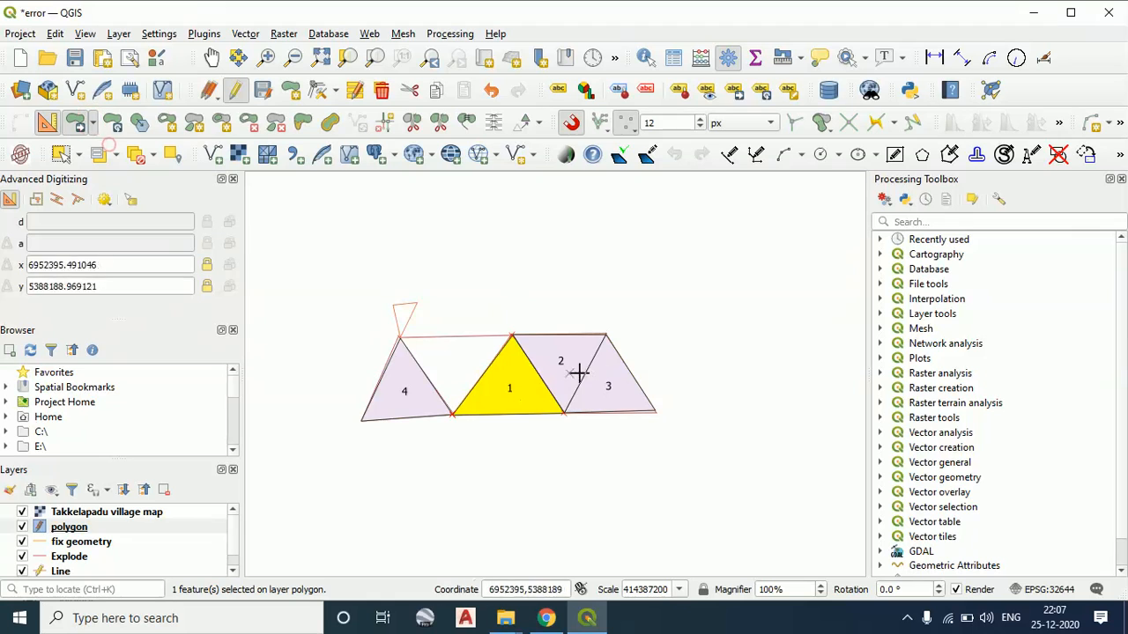
pyautogui.click(565, 414)
pyautogui.click(605, 279)
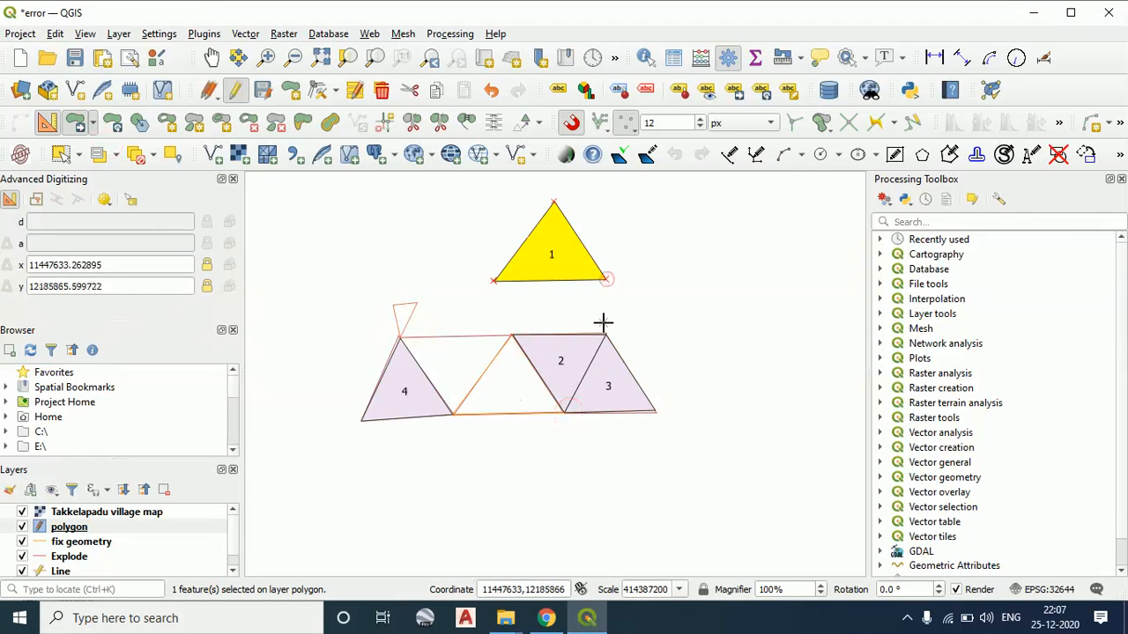
pyautogui.click(604, 279)
pyautogui.click(564, 412)
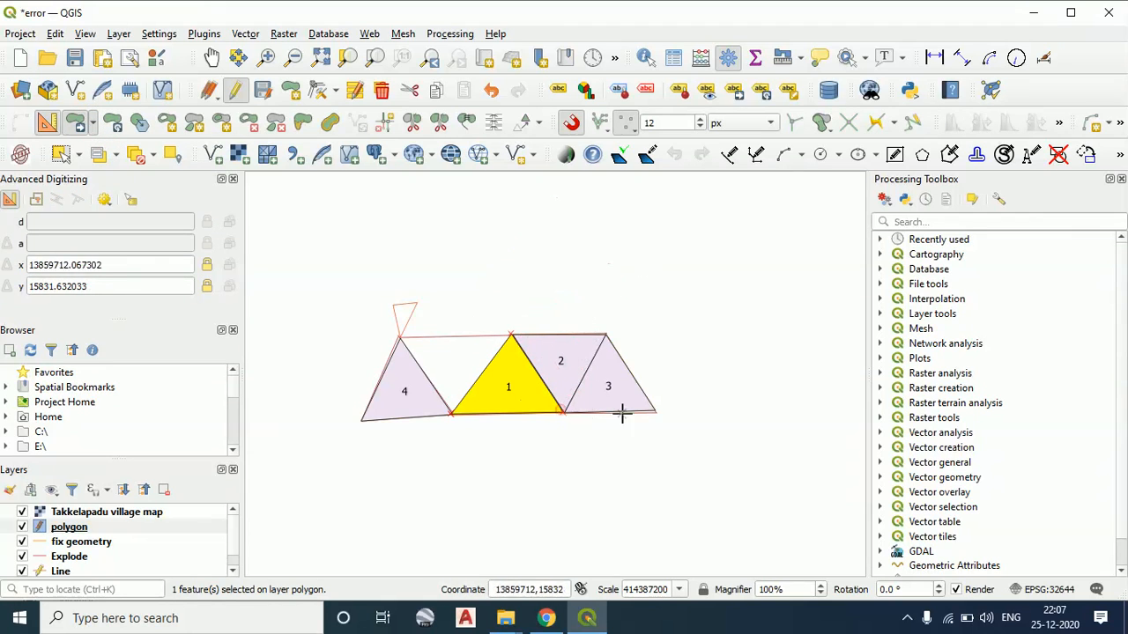
# Place six copies of polygon 1 around the existing polygons with Copy and Move Feature(s)
pyautogui.click(92, 126)
pyautogui.click(109, 167)
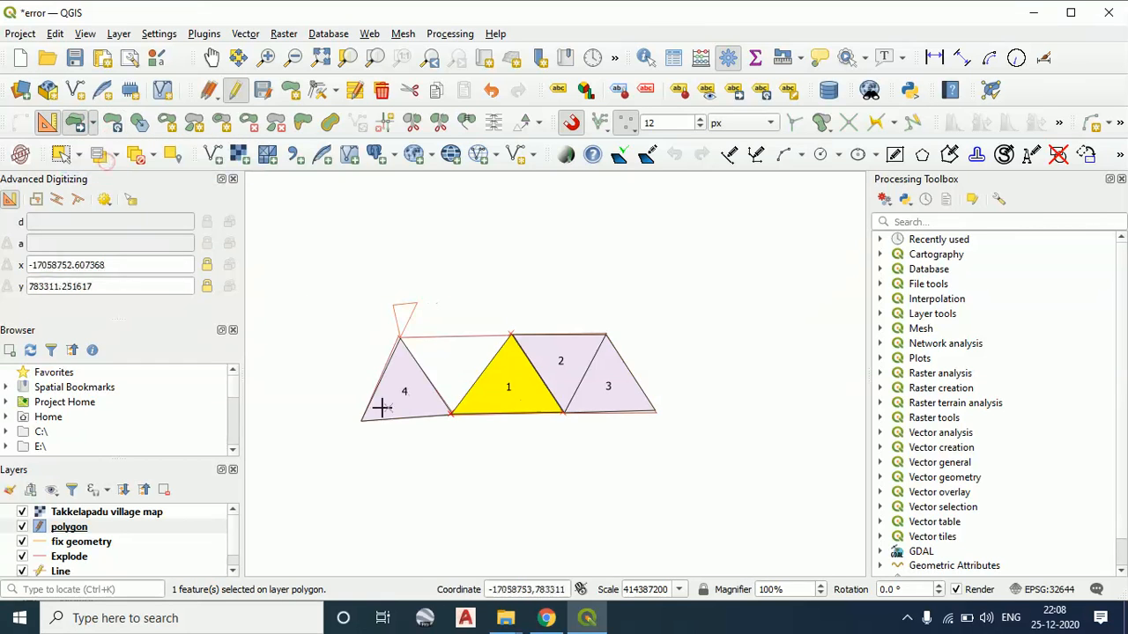
pyautogui.click(561, 412)
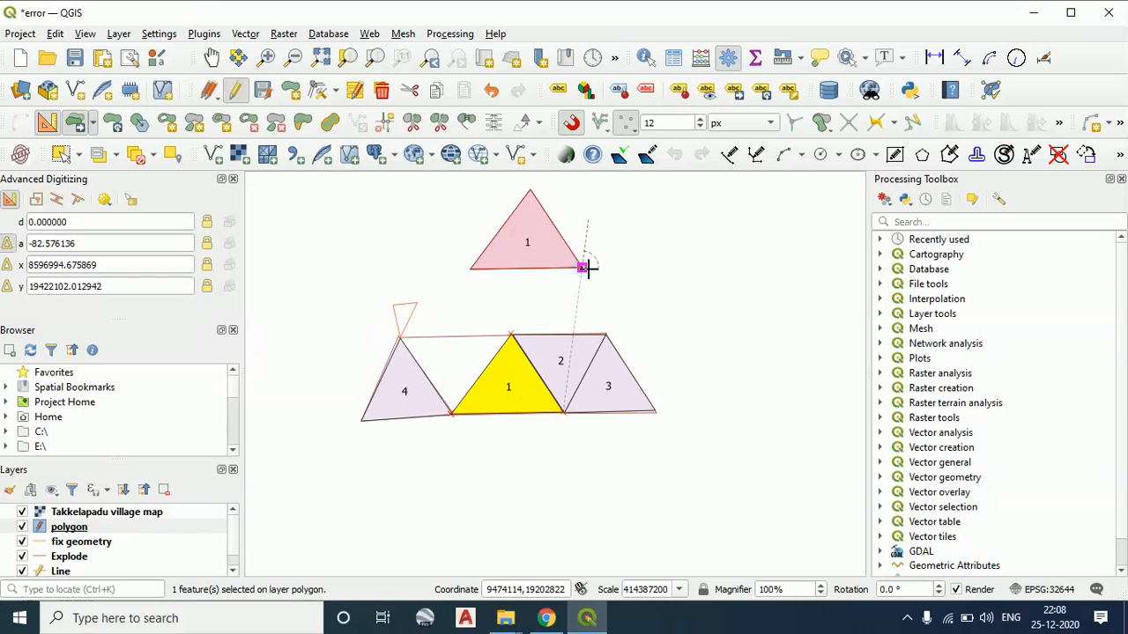
pyautogui.click(584, 267)
pyautogui.click(701, 277)
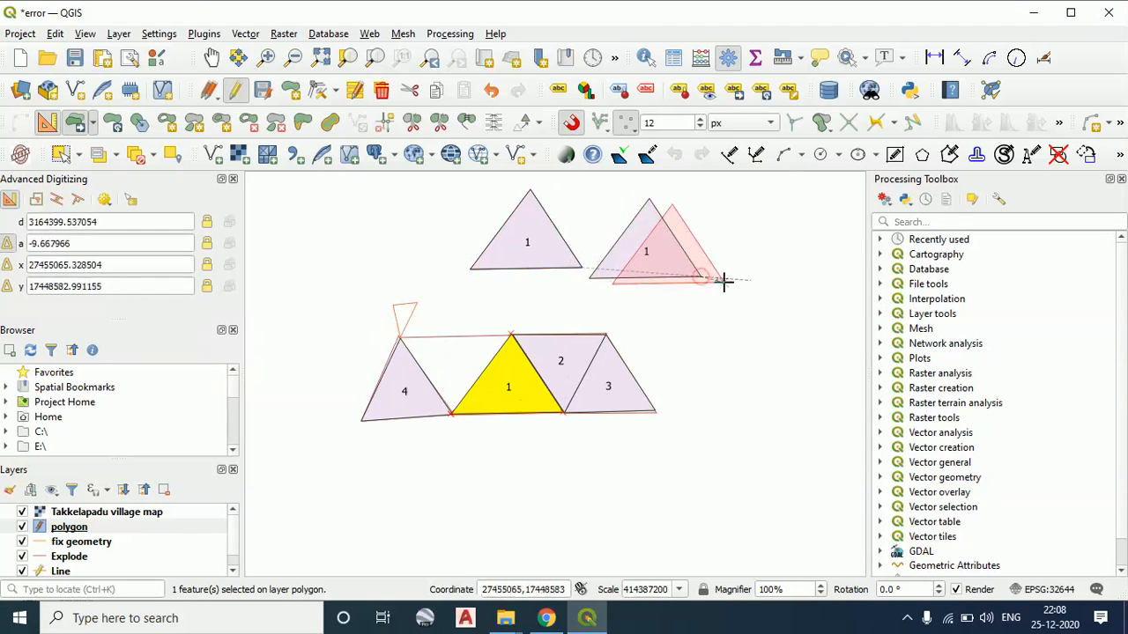
pyautogui.click(820, 305)
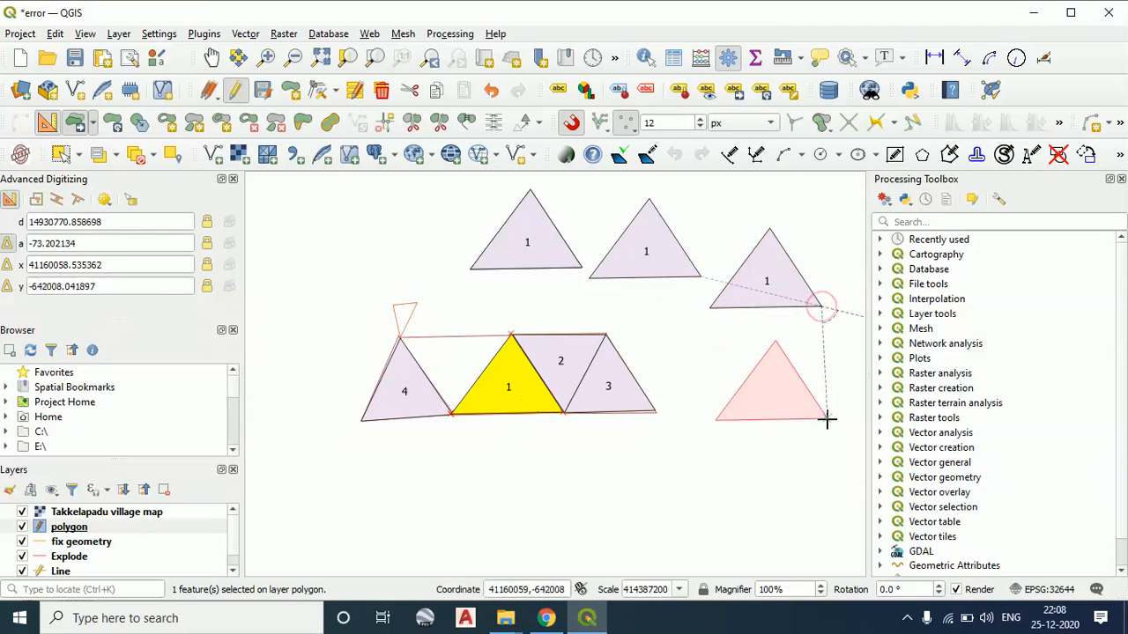
pyautogui.click(825, 421)
pyautogui.click(684, 511)
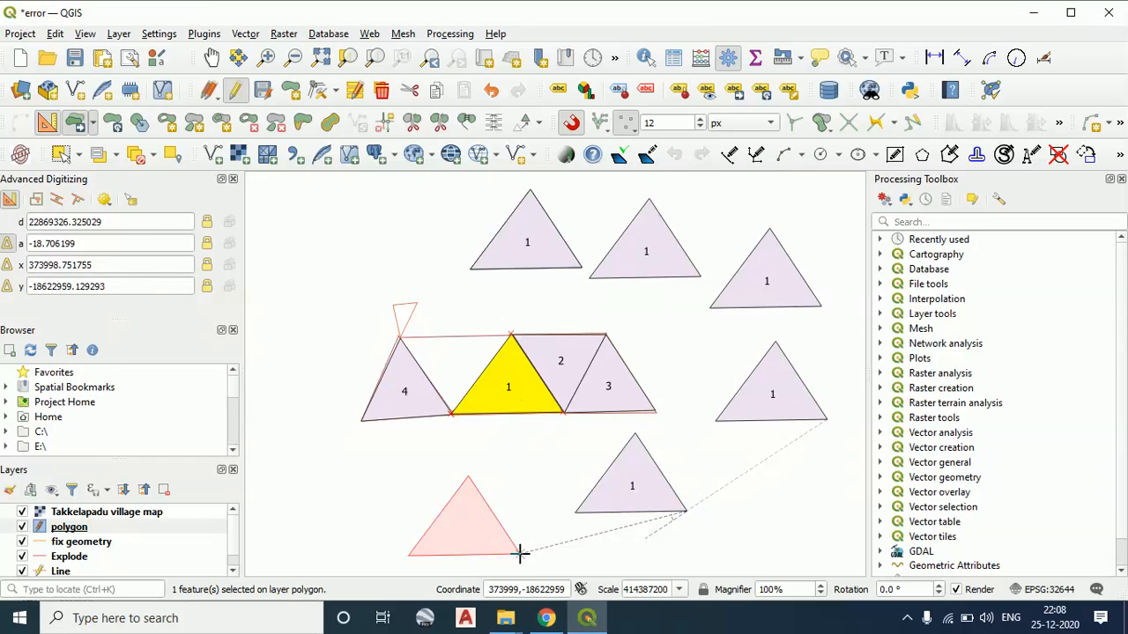
pyautogui.click(520, 553)
# Undo the six copies of polygon 1 and its last move, and redo that move
pyautogui.click(490, 92)
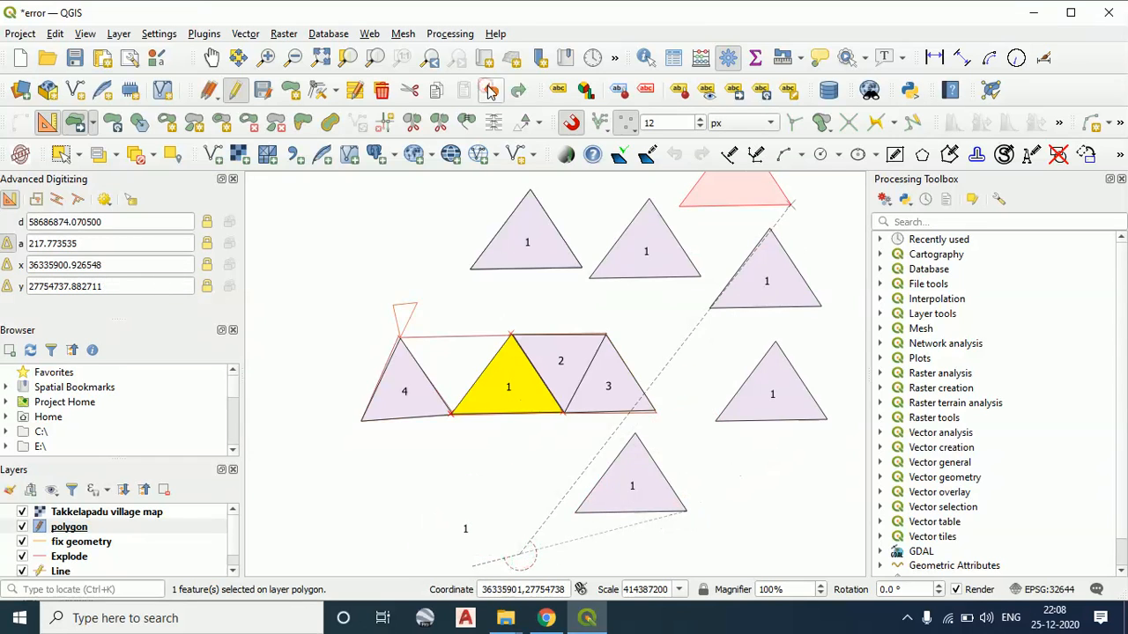
pyautogui.click(490, 92)
pyautogui.click(490, 91)
pyautogui.click(490, 91)
pyautogui.click(490, 92)
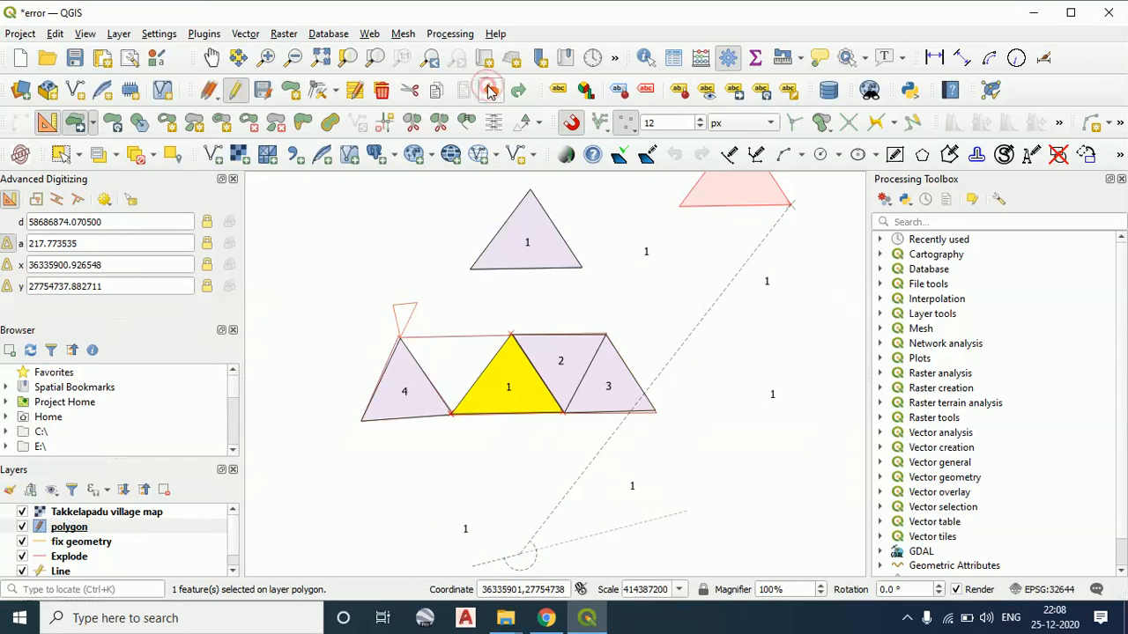
pyautogui.click(490, 91)
pyautogui.click(490, 92)
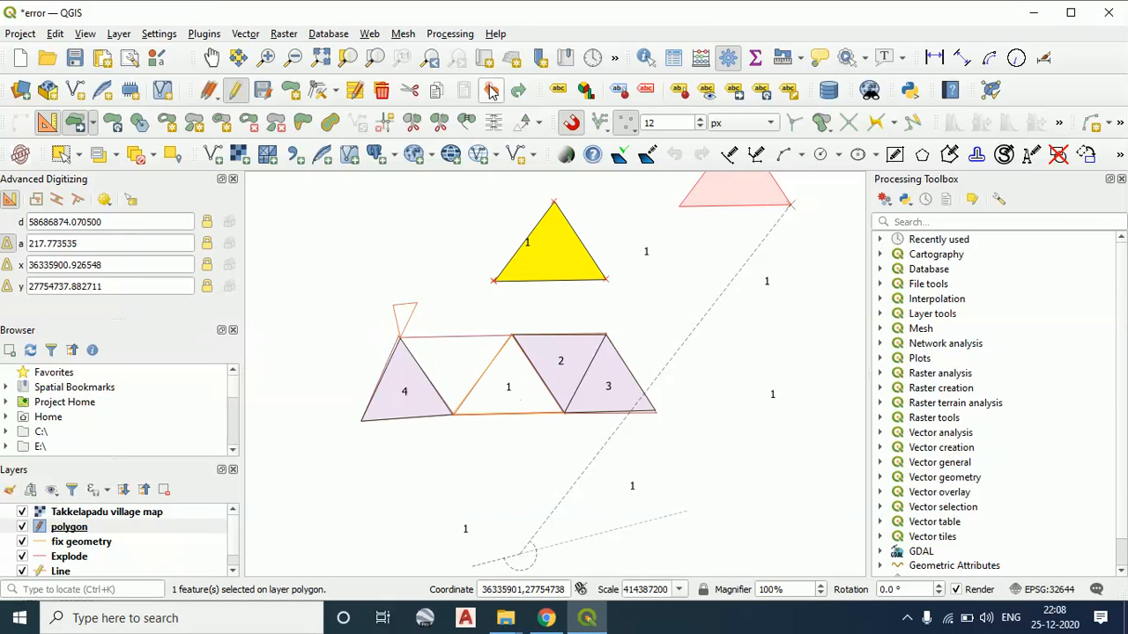
pyautogui.click(520, 91)
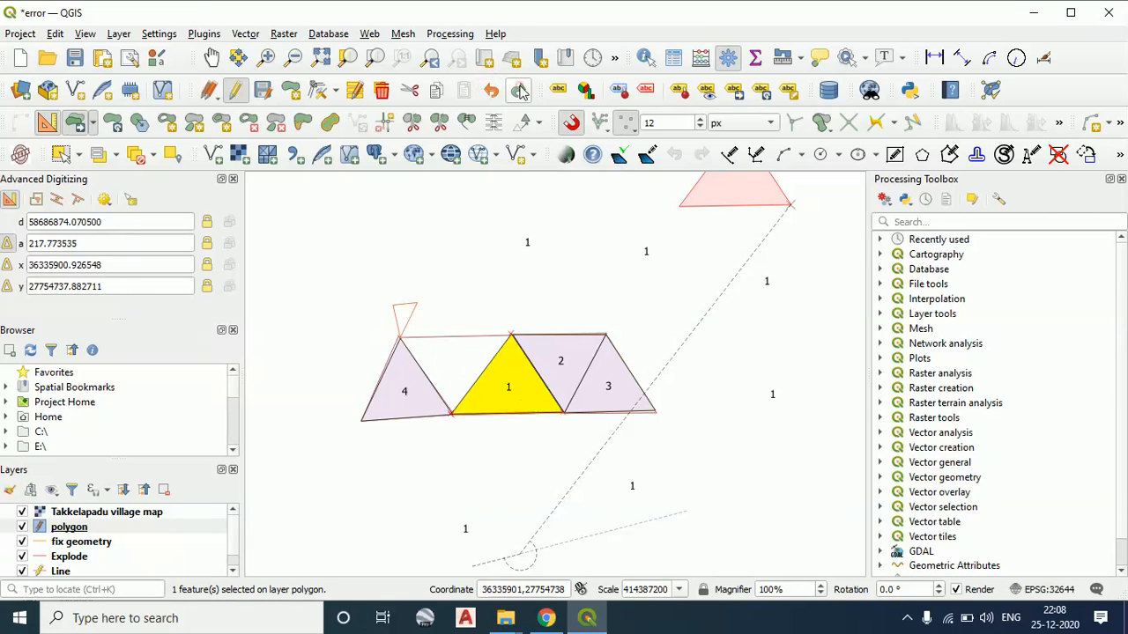
# Redo the copies of polygon 1 until only the first two above the row are restored, and cancel the pending feature move
pyautogui.click(520, 92)
pyautogui.click(520, 92)
pyautogui.click(520, 91)
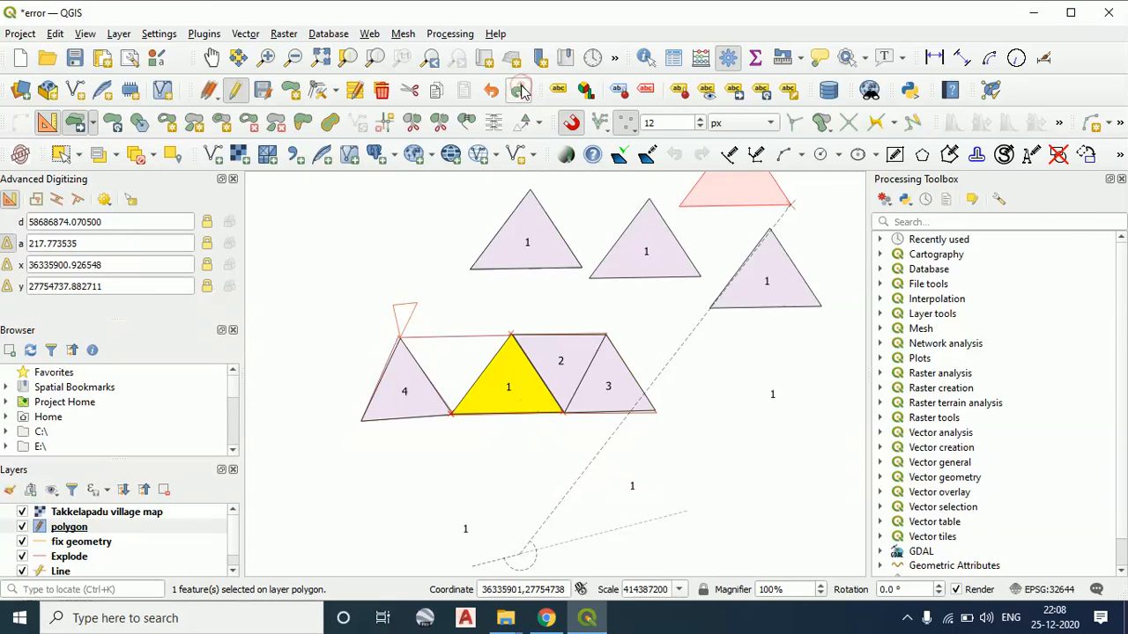
pyautogui.click(520, 91)
pyautogui.click(490, 92)
pyautogui.click(489, 91)
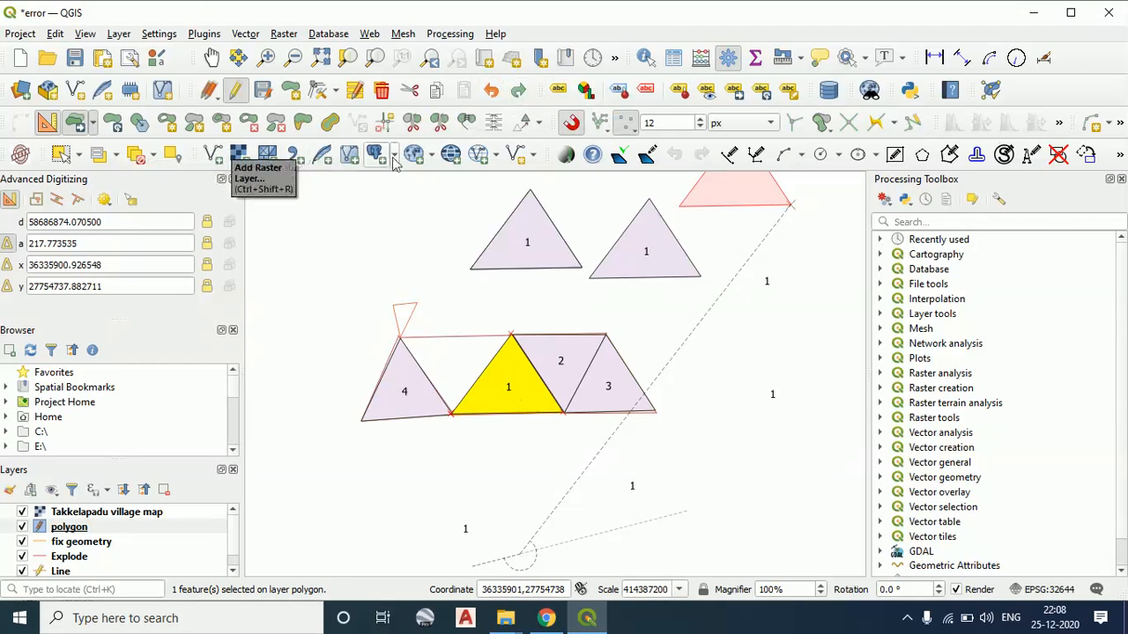
pyautogui.moveTo(395, 251); pyautogui.dragTo(432, 313)
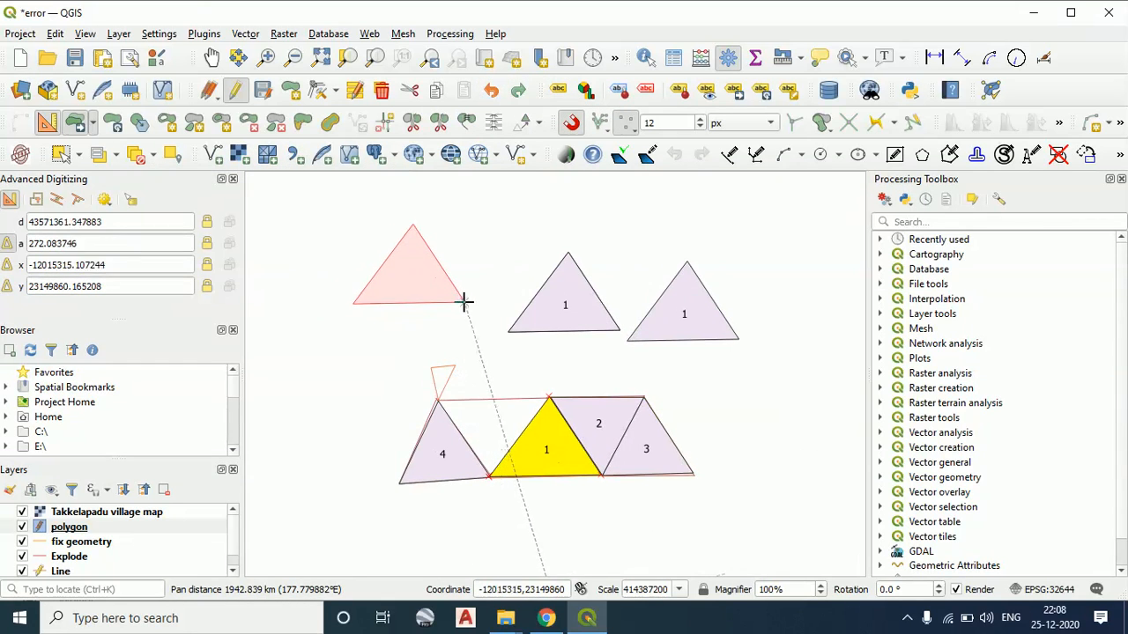
pyautogui.rightClick(471, 302)
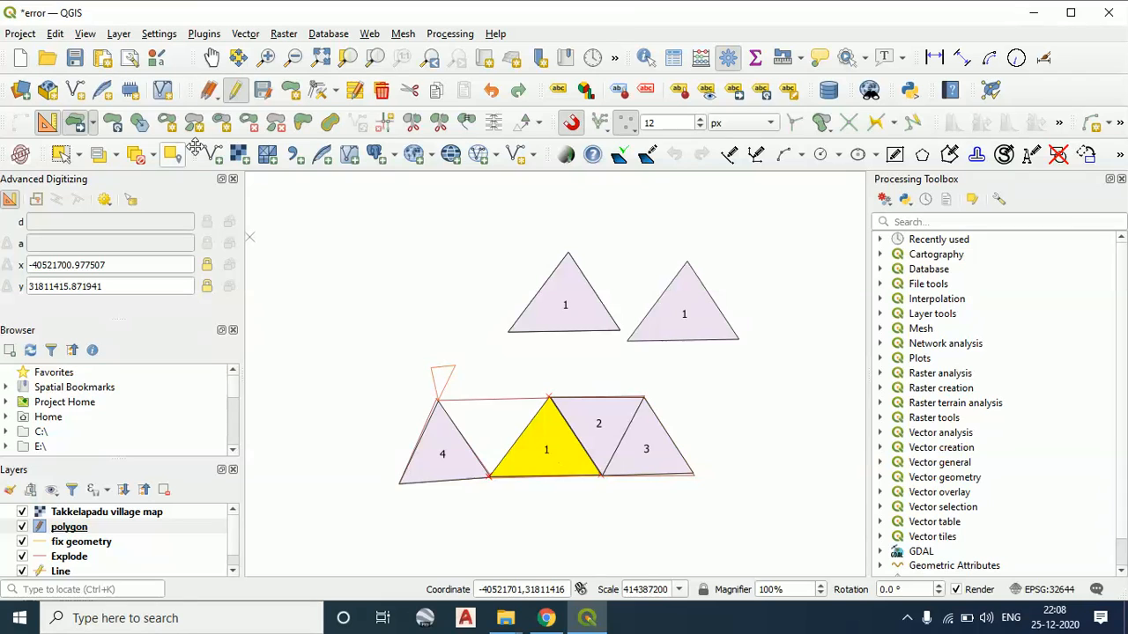
# Select the copy of polygon 1 nearest above polygons 1 and 2 and rotate it freehand three times with Rotate Feature(s)
pyautogui.click(116, 130)
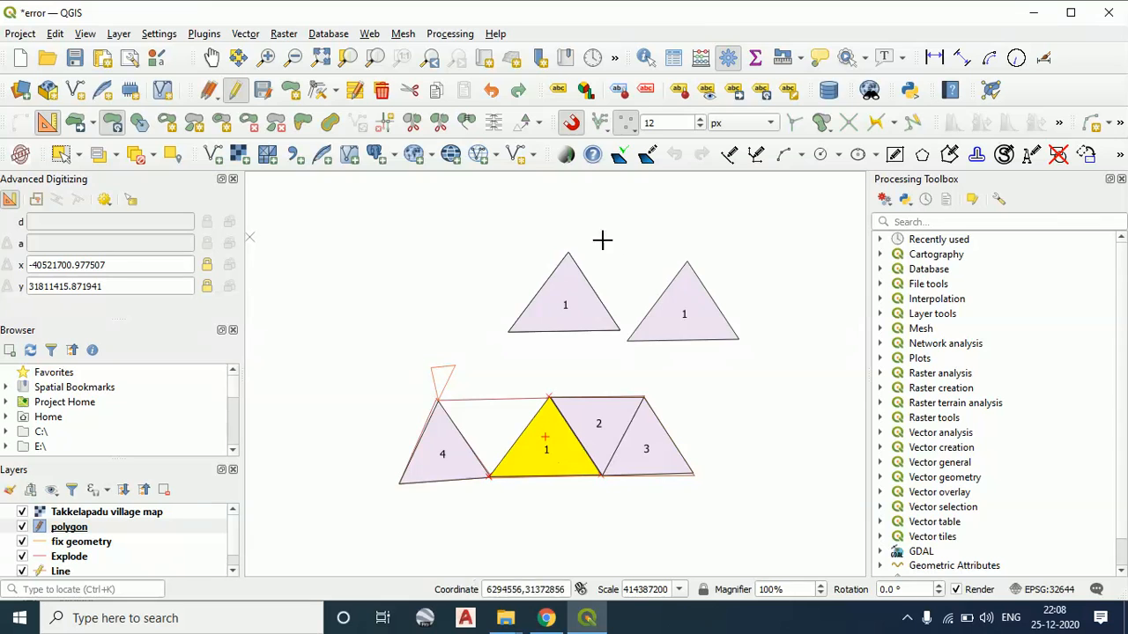
pyautogui.click(76, 154)
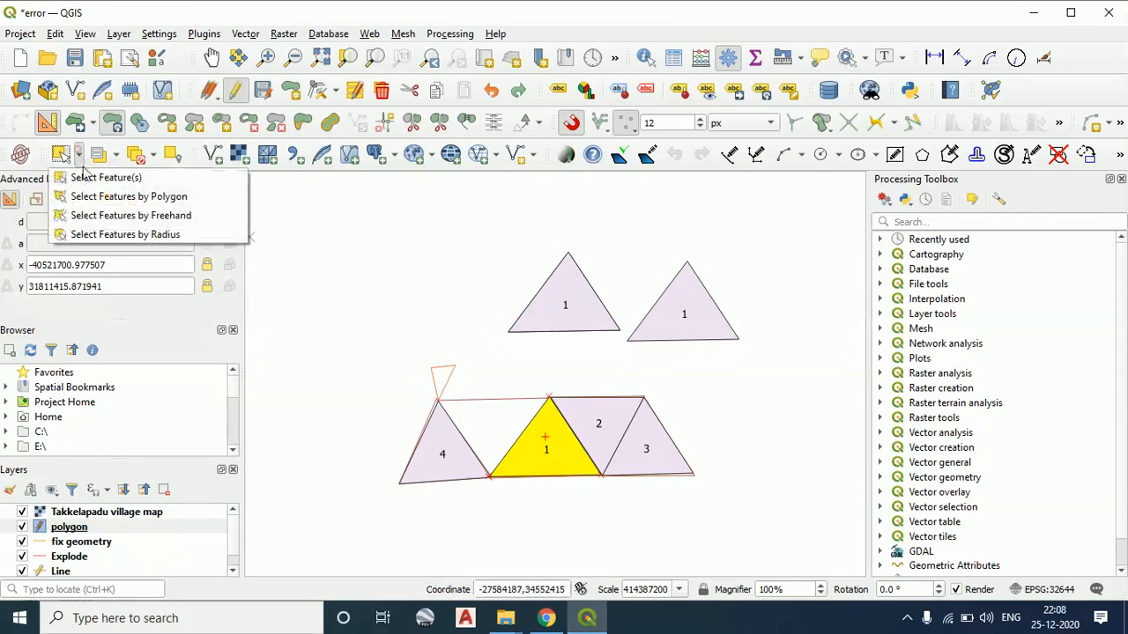
pyautogui.click(101, 176)
pyautogui.click(575, 275)
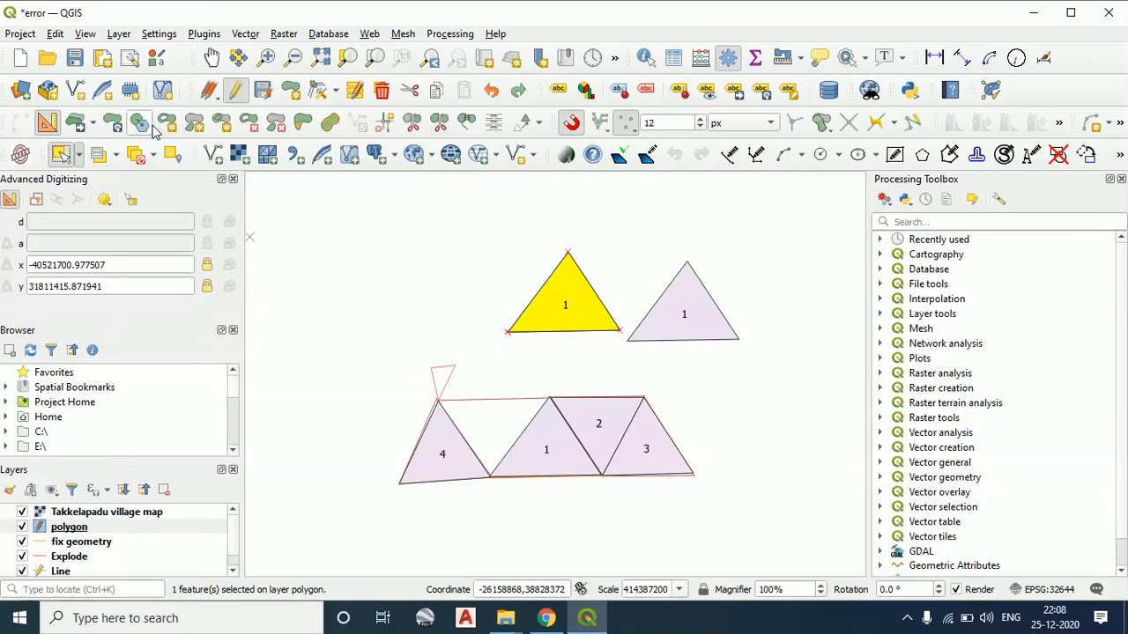
pyautogui.click(113, 122)
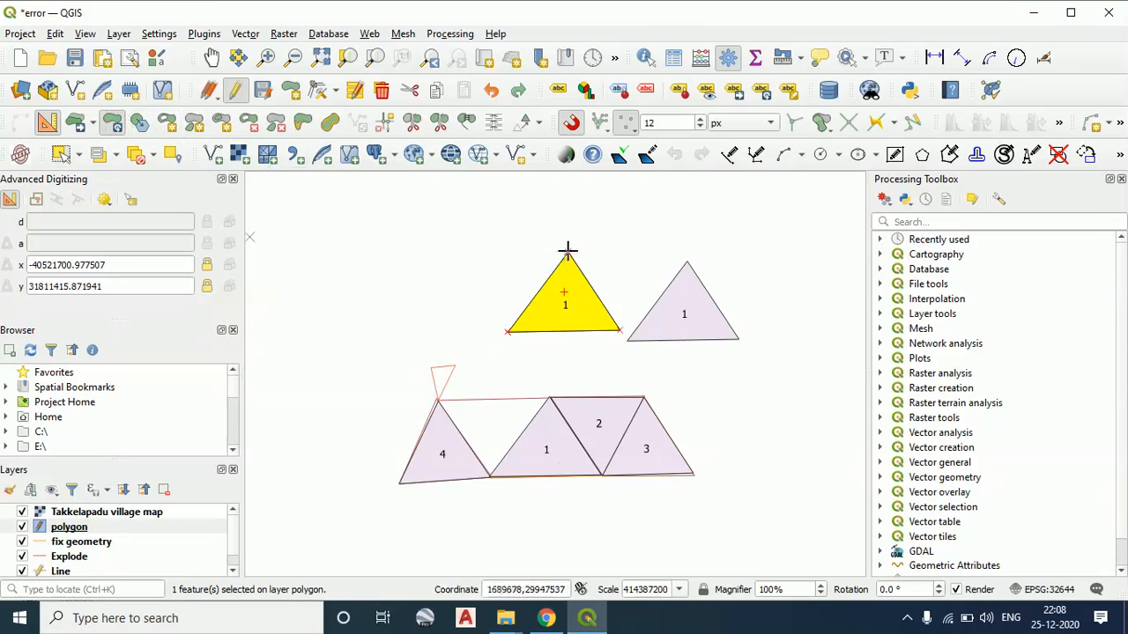
pyautogui.click(568, 252)
pyautogui.click(523, 249)
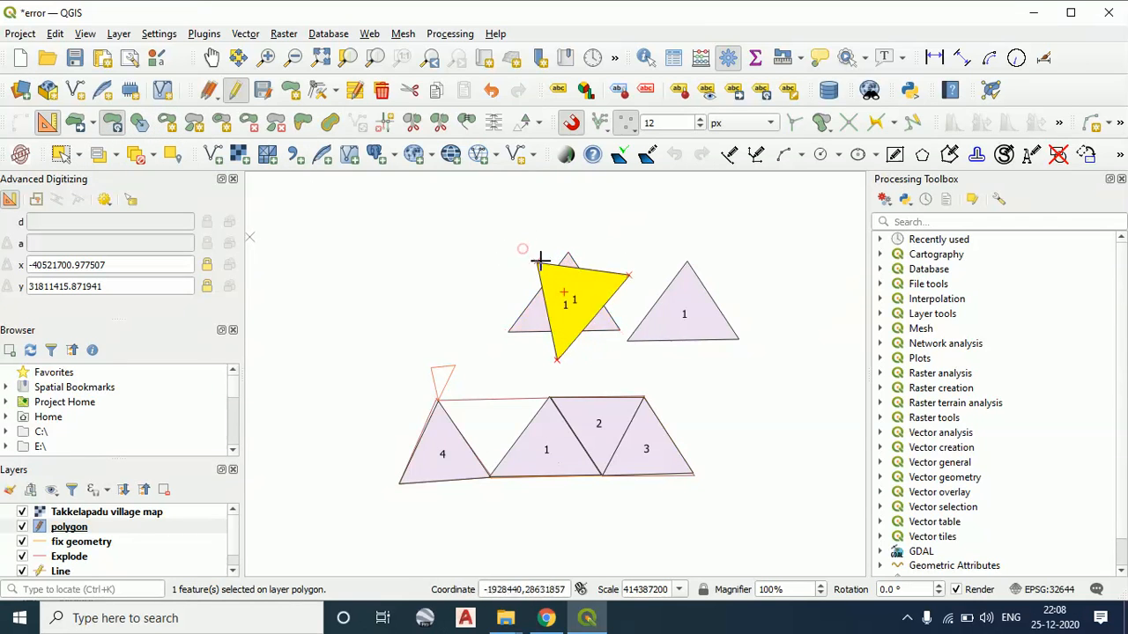
pyautogui.click(629, 275)
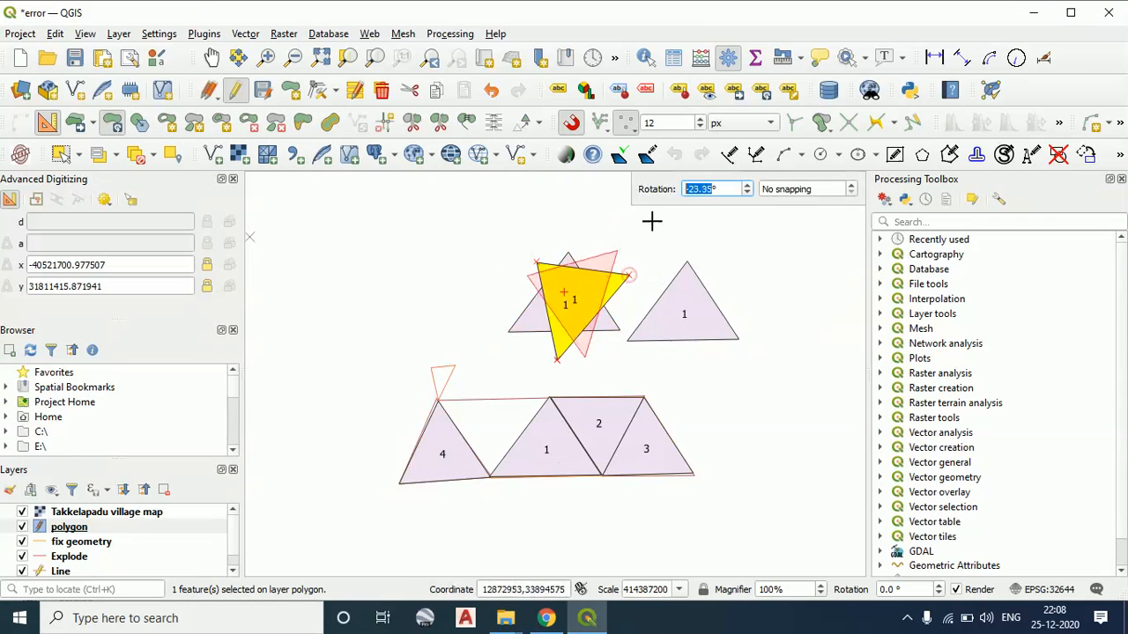
pyautogui.click(598, 203)
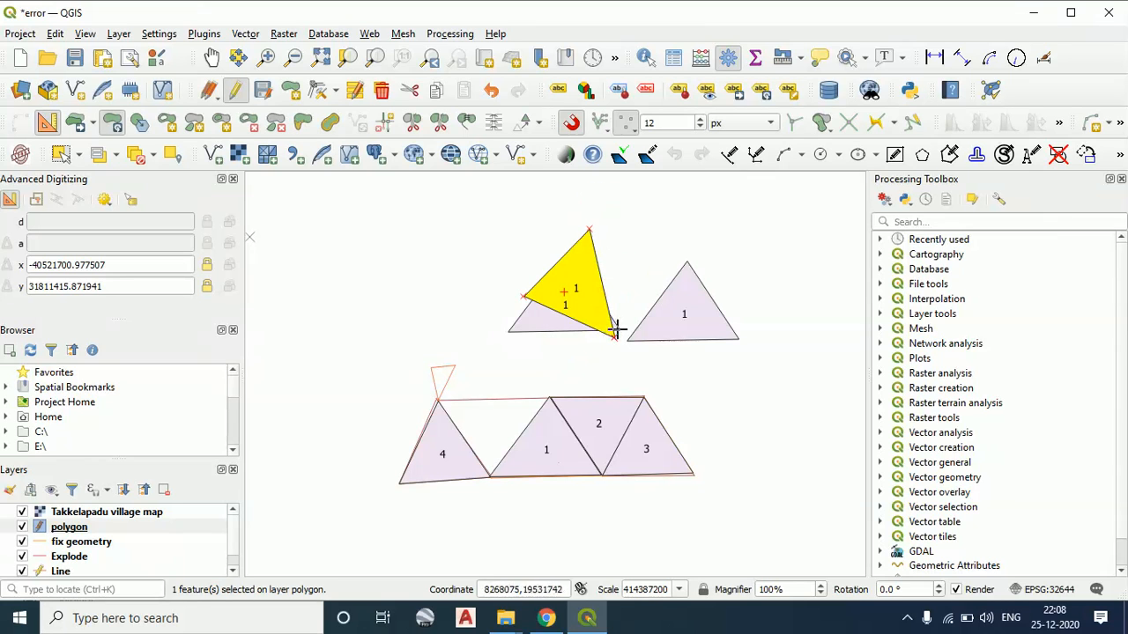
pyautogui.click(615, 334)
pyautogui.click(628, 260)
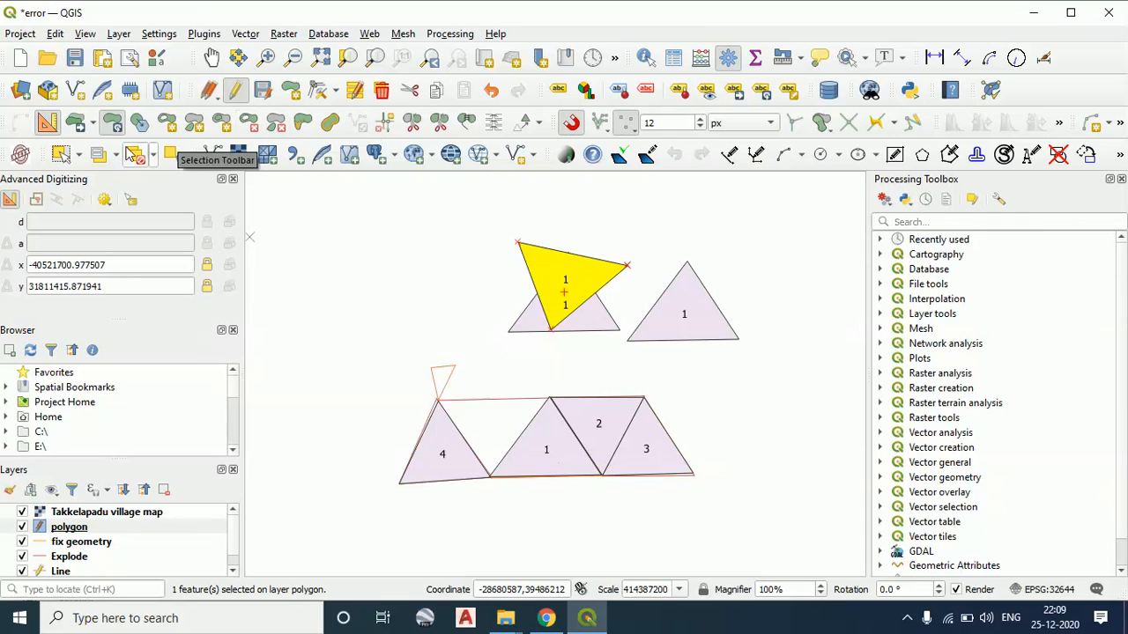
# Select the other copy of polygon 1 and reshape its sloping outer edge outward into a four-sided polygon with Reshape Features
pyautogui.click(78, 154)
pyautogui.click(98, 179)
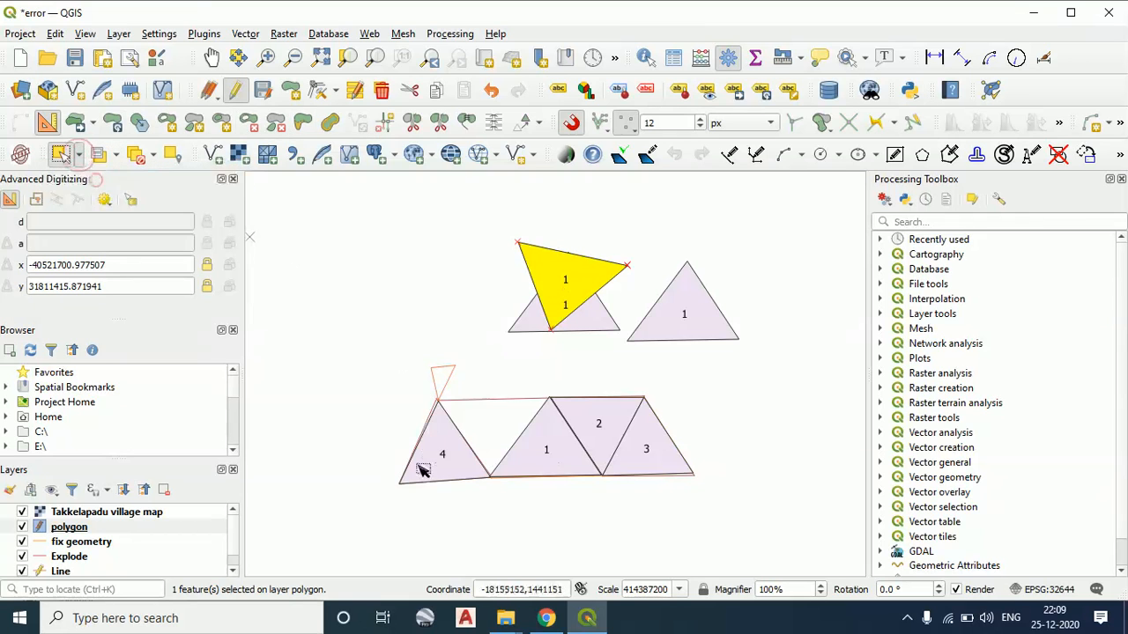
pyautogui.click(691, 328)
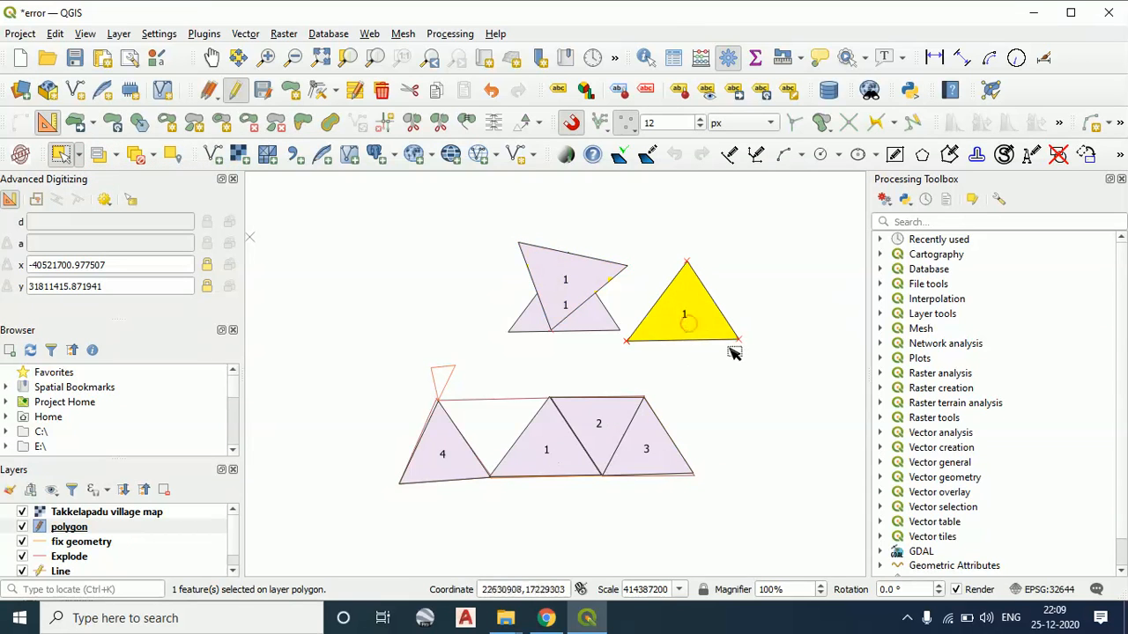
pyautogui.click(304, 123)
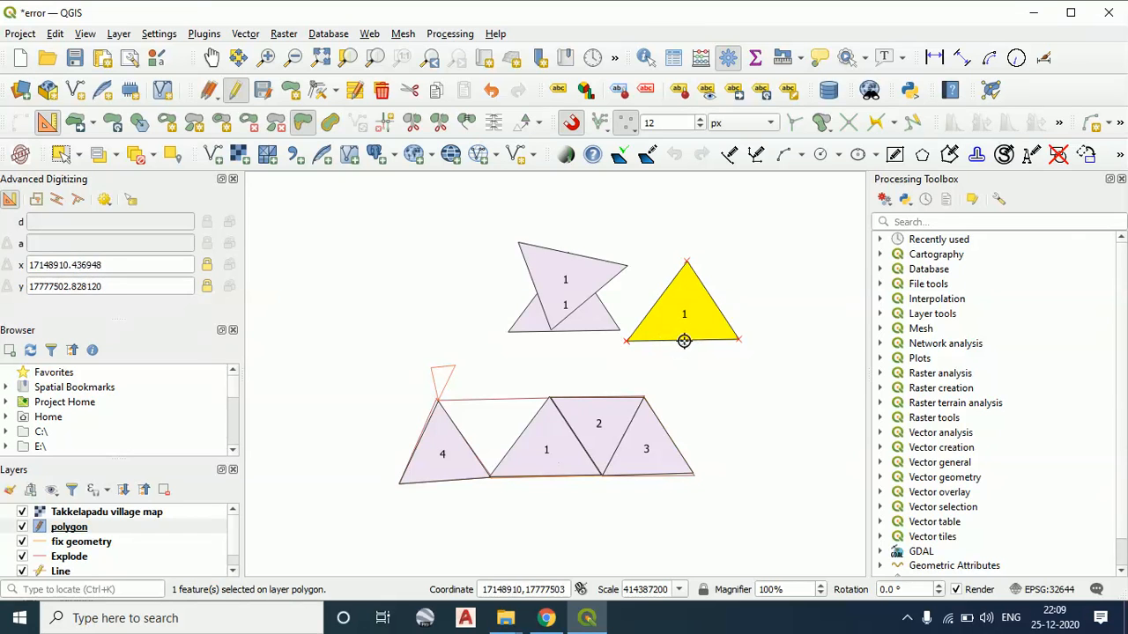
pyautogui.click(740, 339)
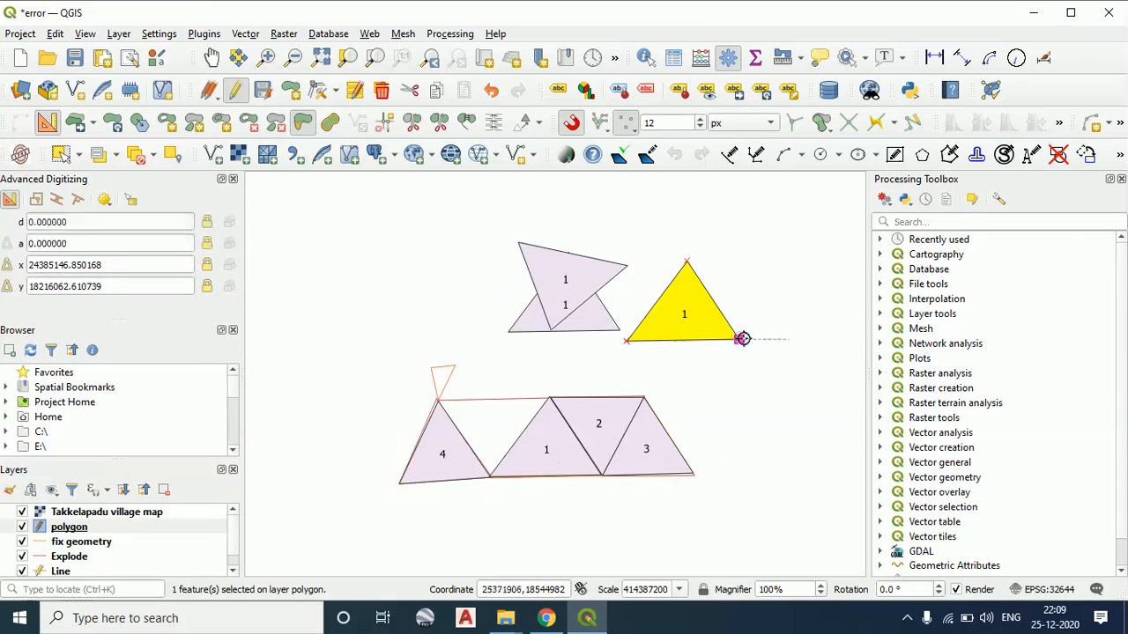
pyautogui.click(785, 274)
pyautogui.click(690, 263)
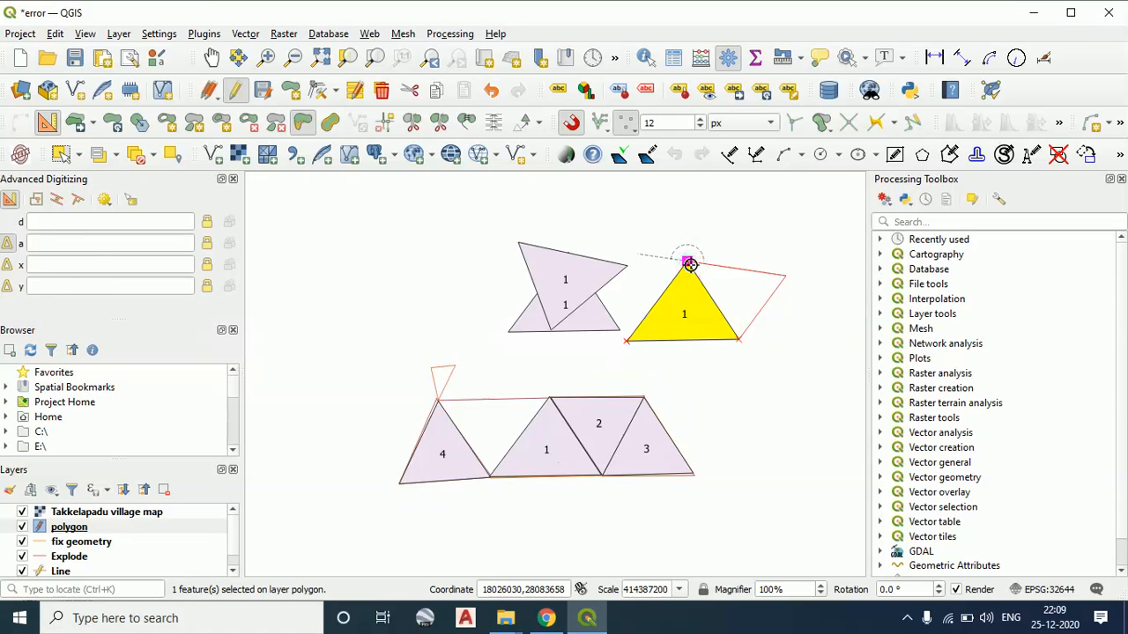
pyautogui.click(689, 264)
pyautogui.click(691, 262)
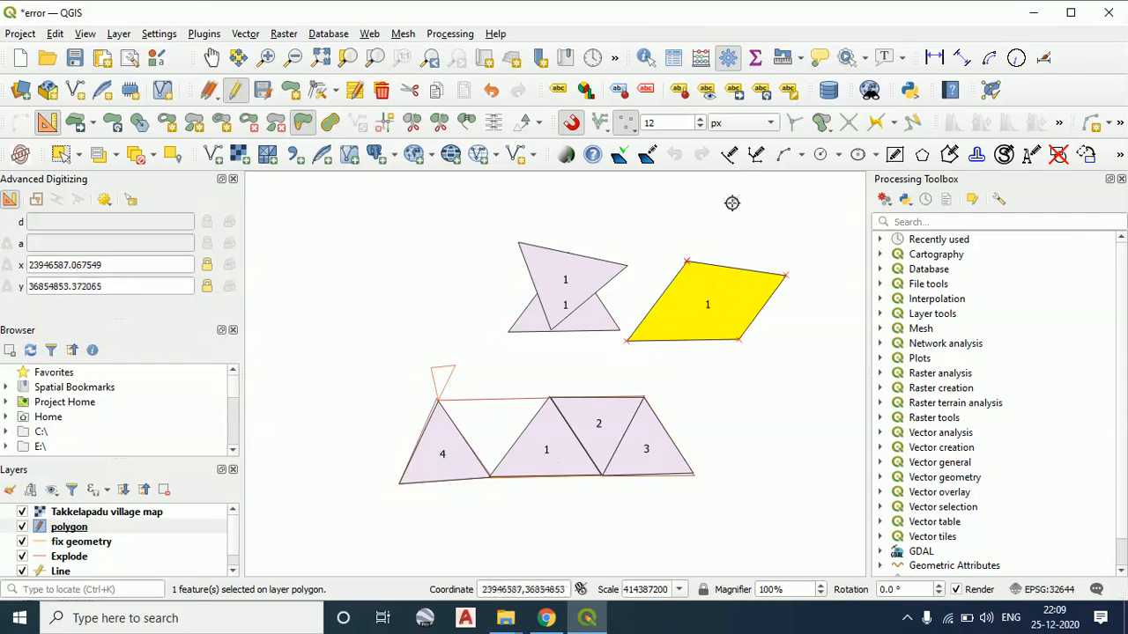
# Reshape the four-sided polygon's upper edge outward through one new vertex above it, ending at its outer corner
pyautogui.click(688, 262)
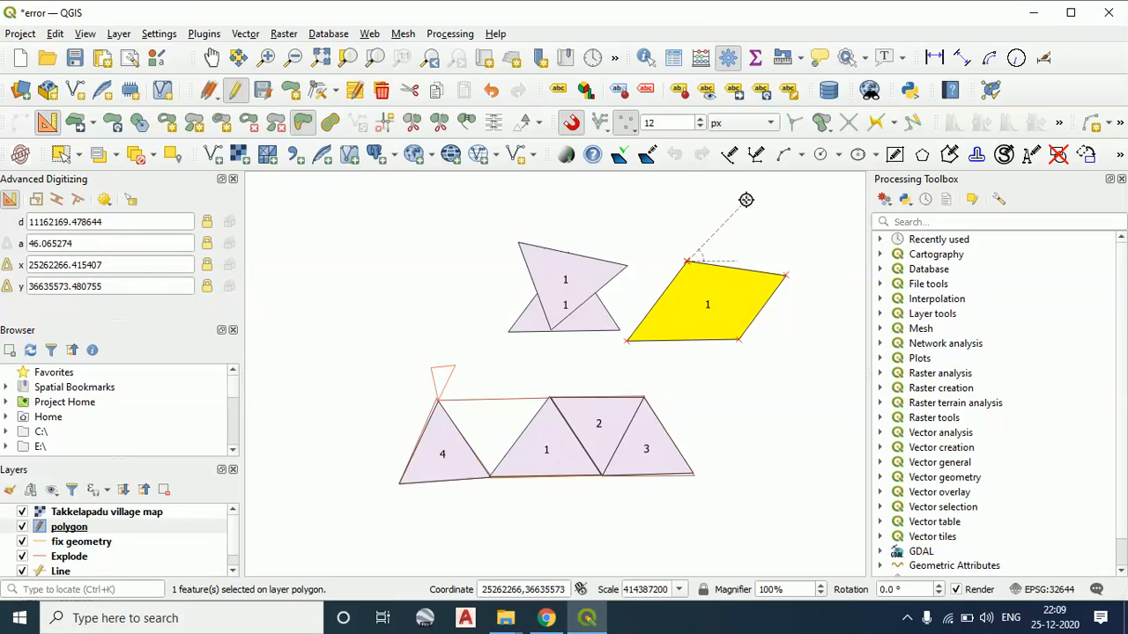
pyautogui.click(785, 274)
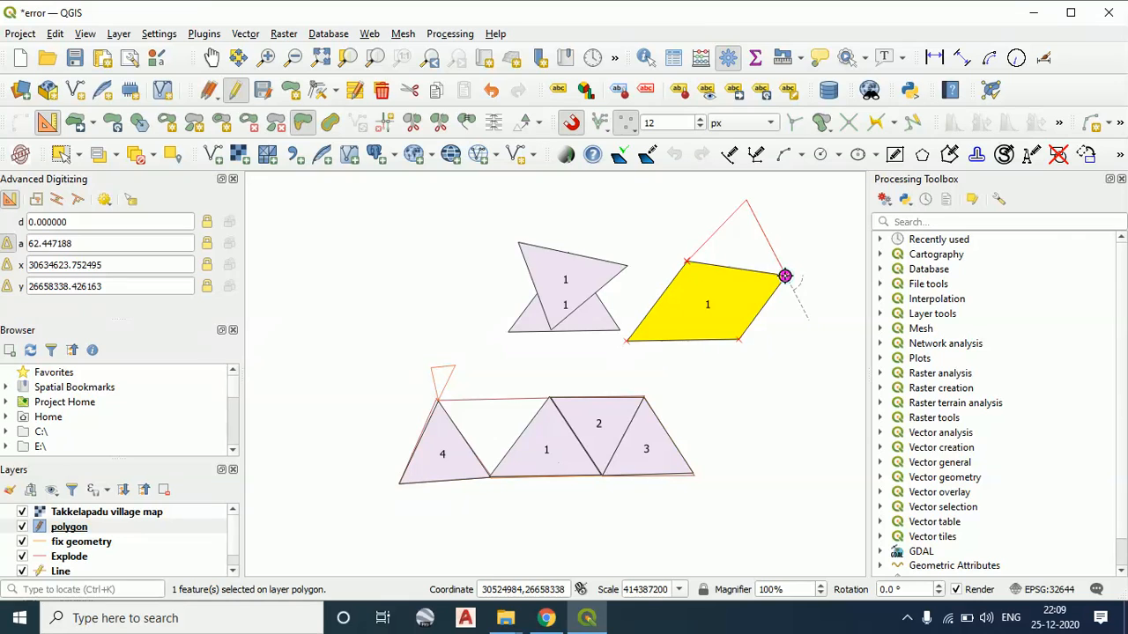
pyautogui.rightClick(785, 276)
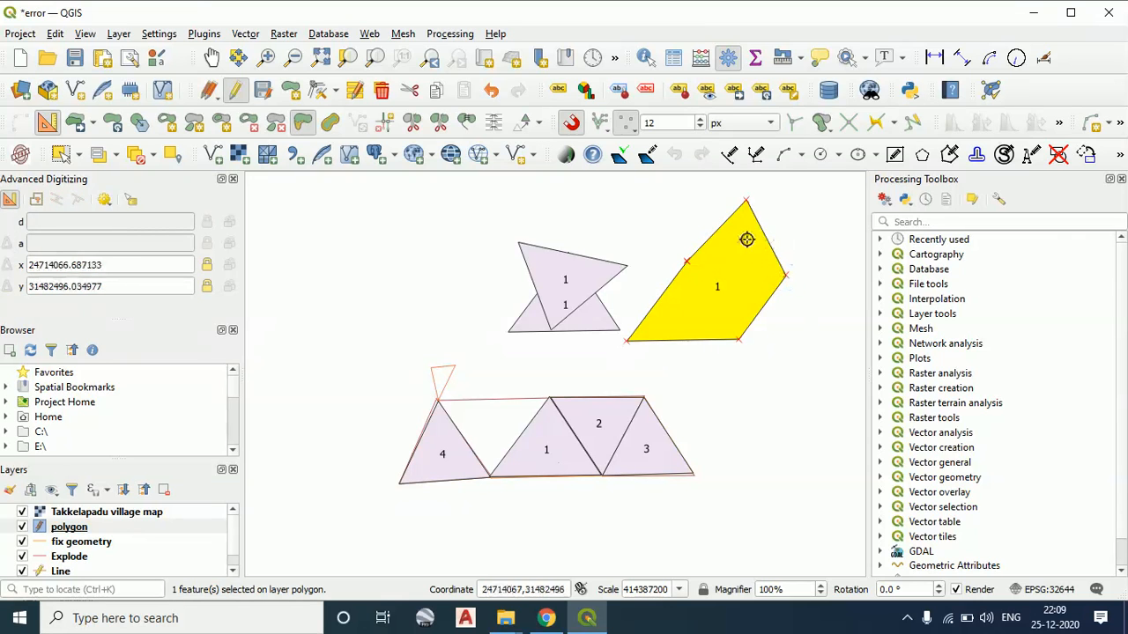
# Shrink the reshaped polygon inward twice with Offset Curve, using an offset of about -1752971 the second time
pyautogui.click(329, 123)
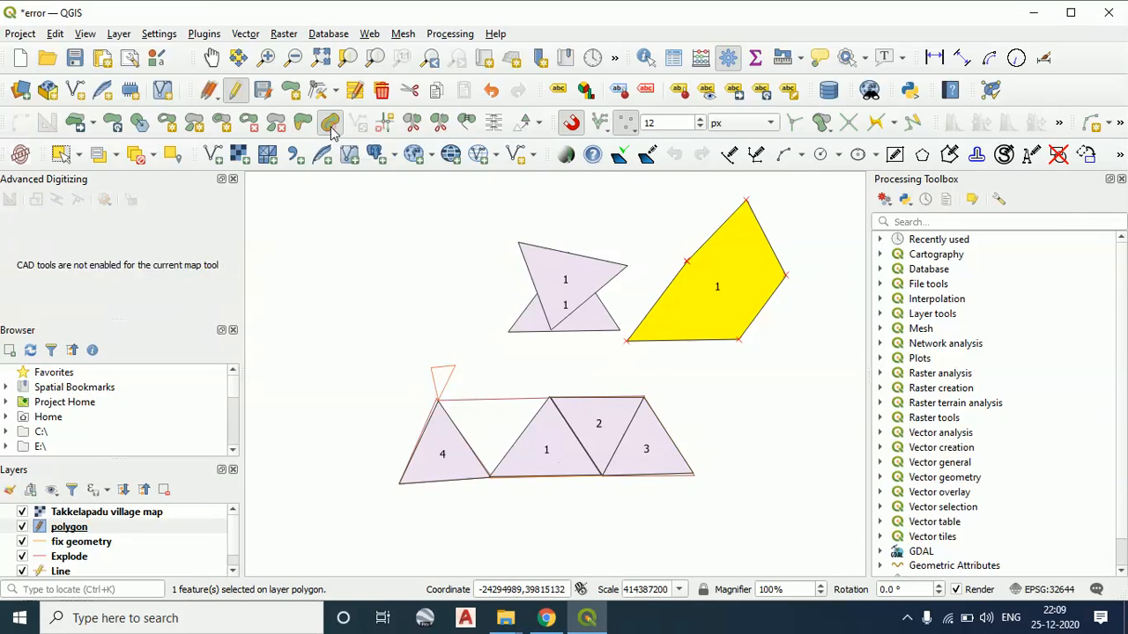
pyautogui.click(689, 260)
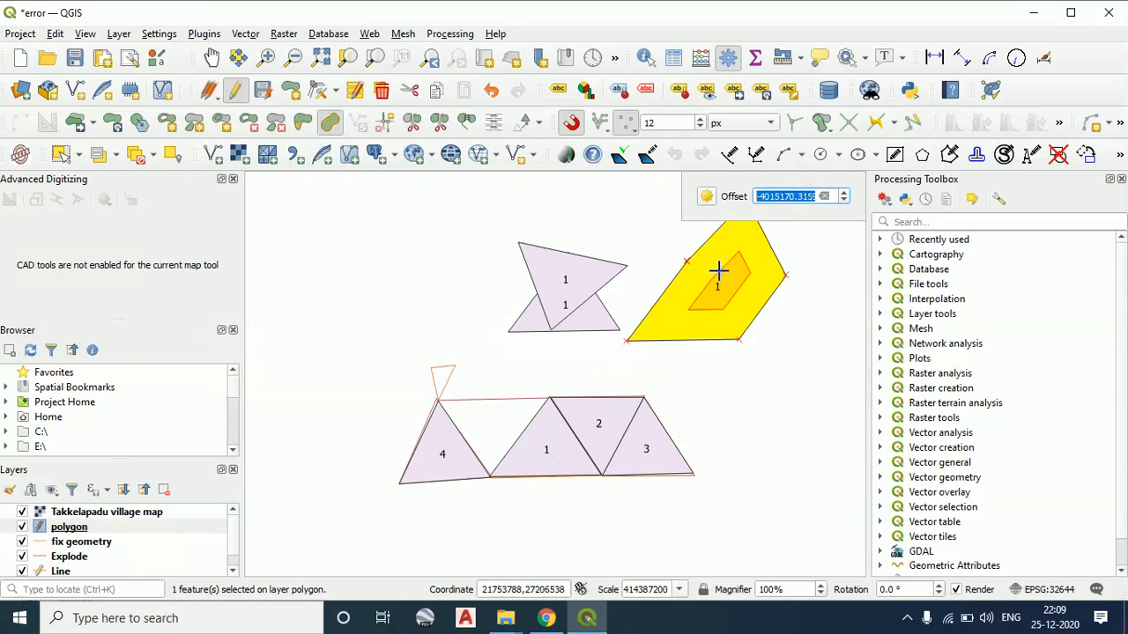
pyautogui.rightClick(712, 262)
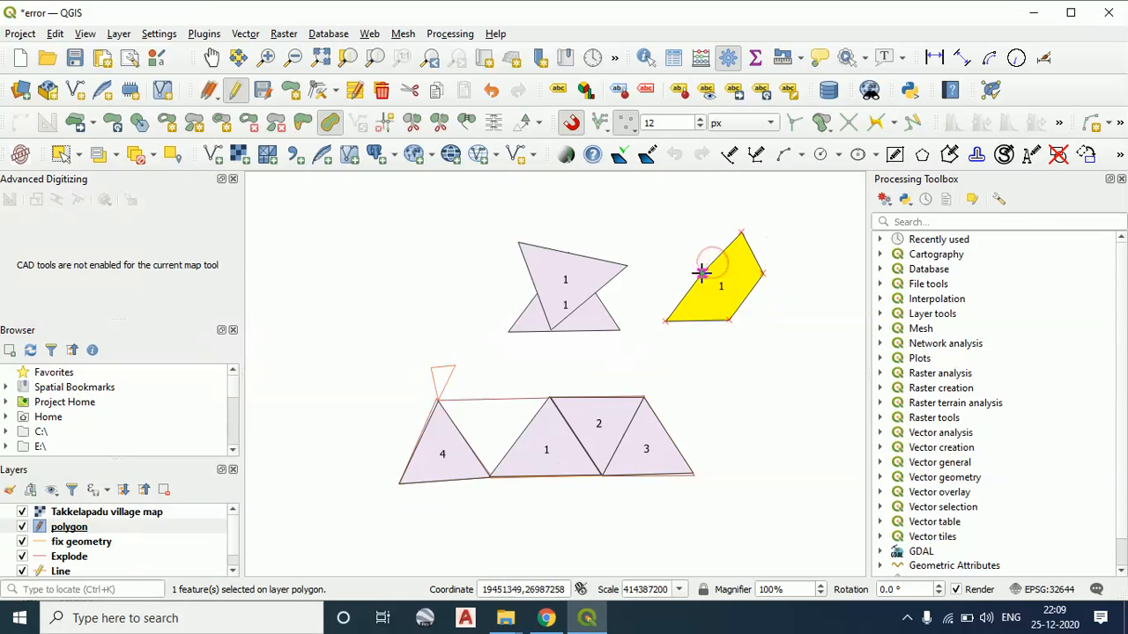
pyautogui.click(702, 273)
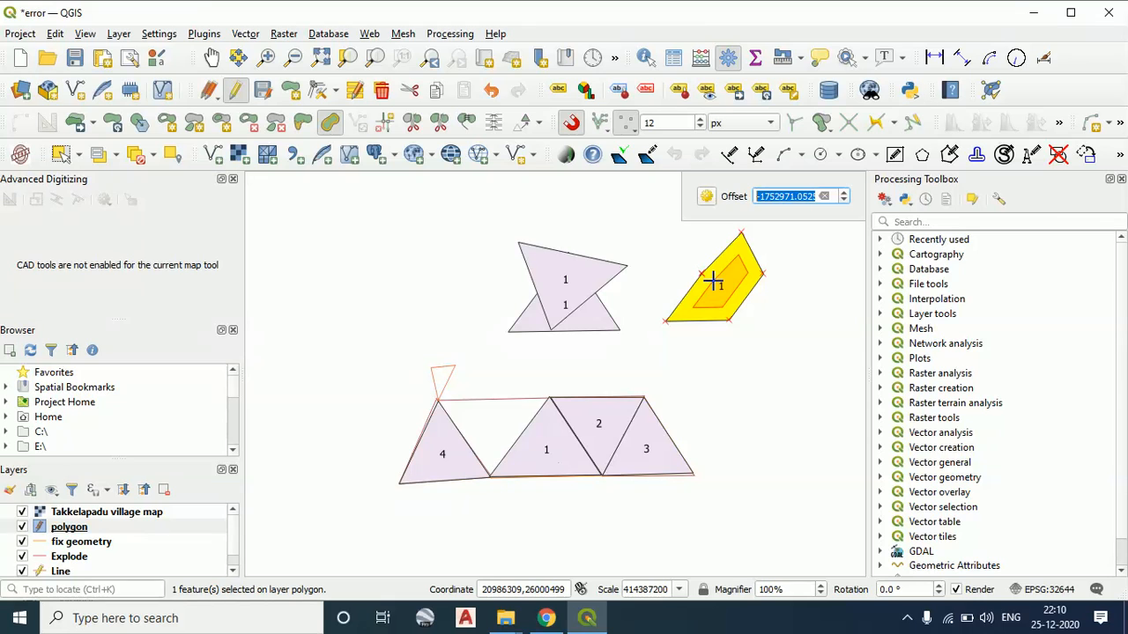
pyautogui.click(713, 281)
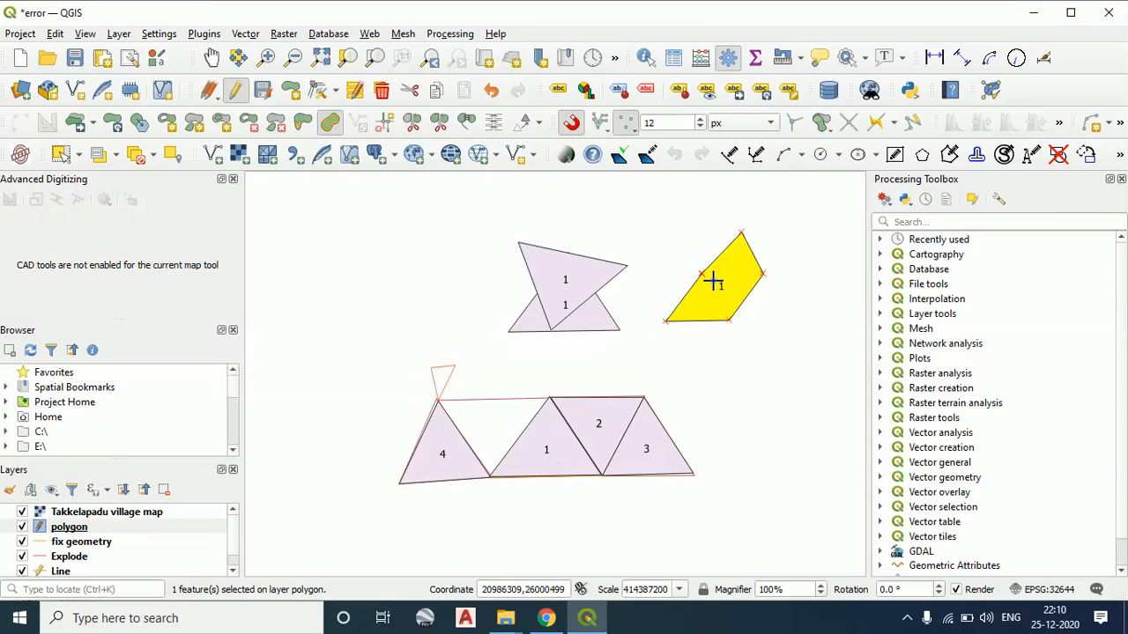
# Try to split the small triangular outline above polygon 4 across its upper edge with Split Features
pyautogui.moveTo(670, 346); pyautogui.dragTo(634, 346)
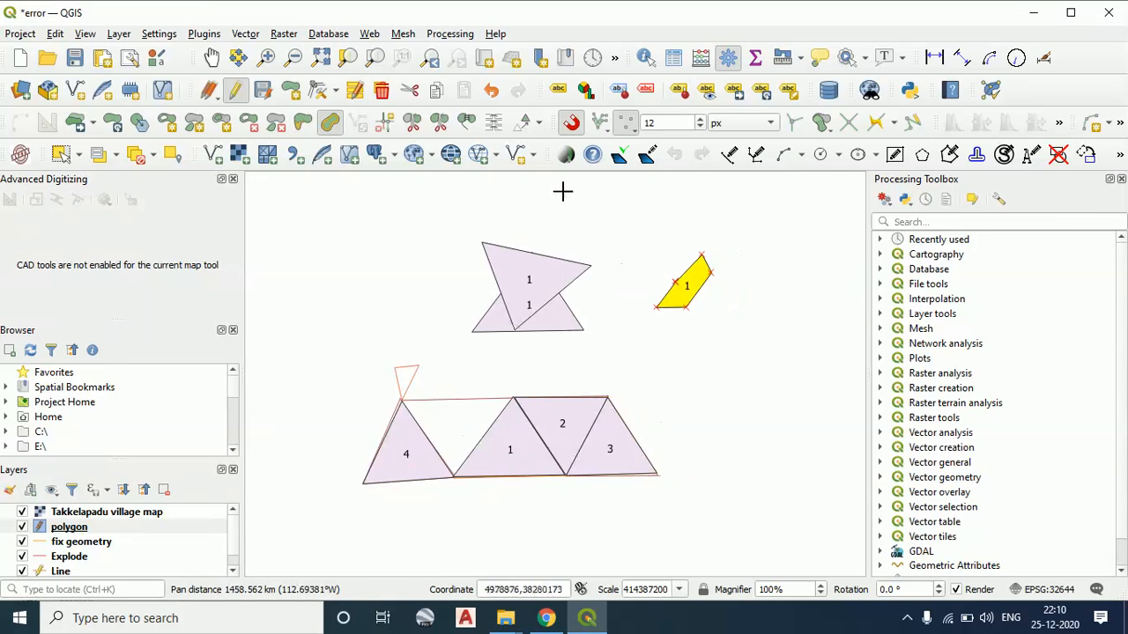
pyautogui.click(411, 125)
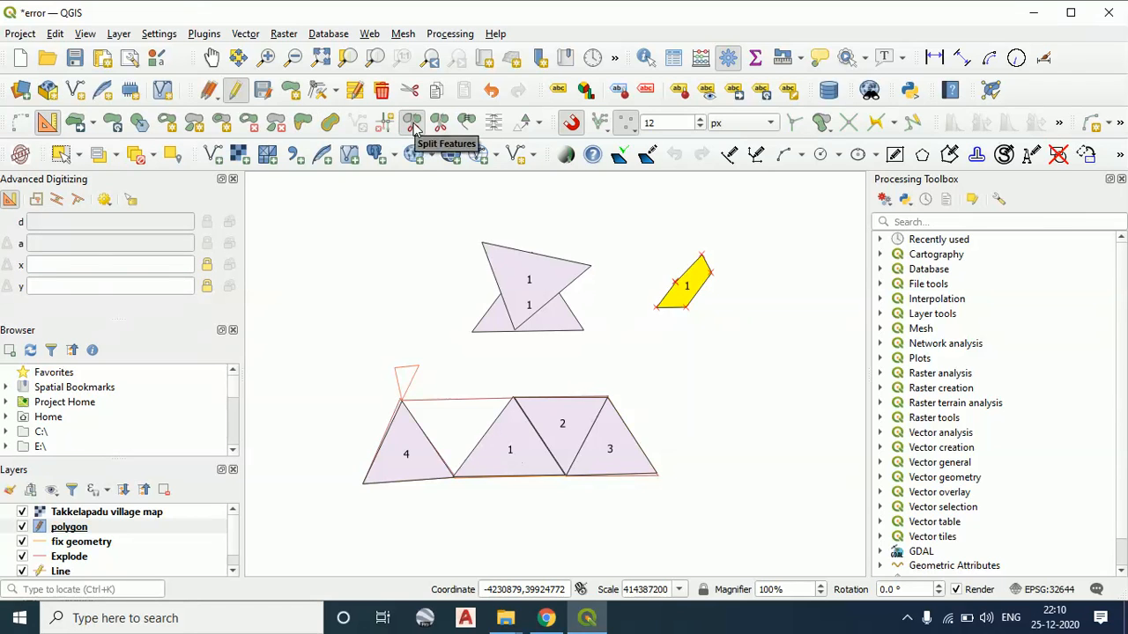
pyautogui.scroll(2, 401, 401)
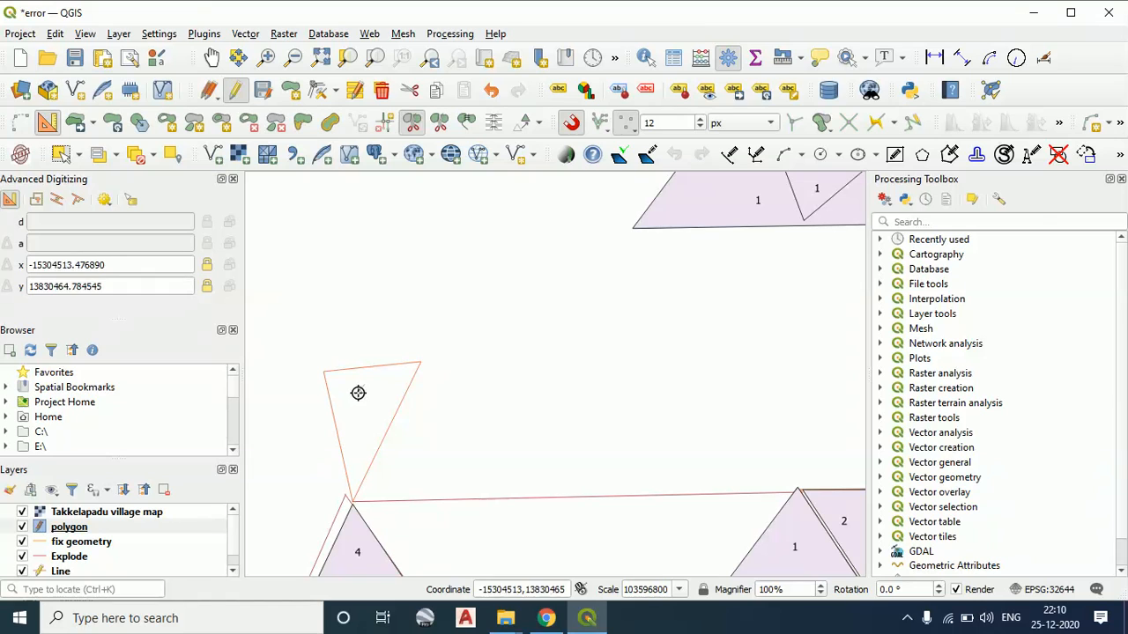
pyautogui.click(368, 331)
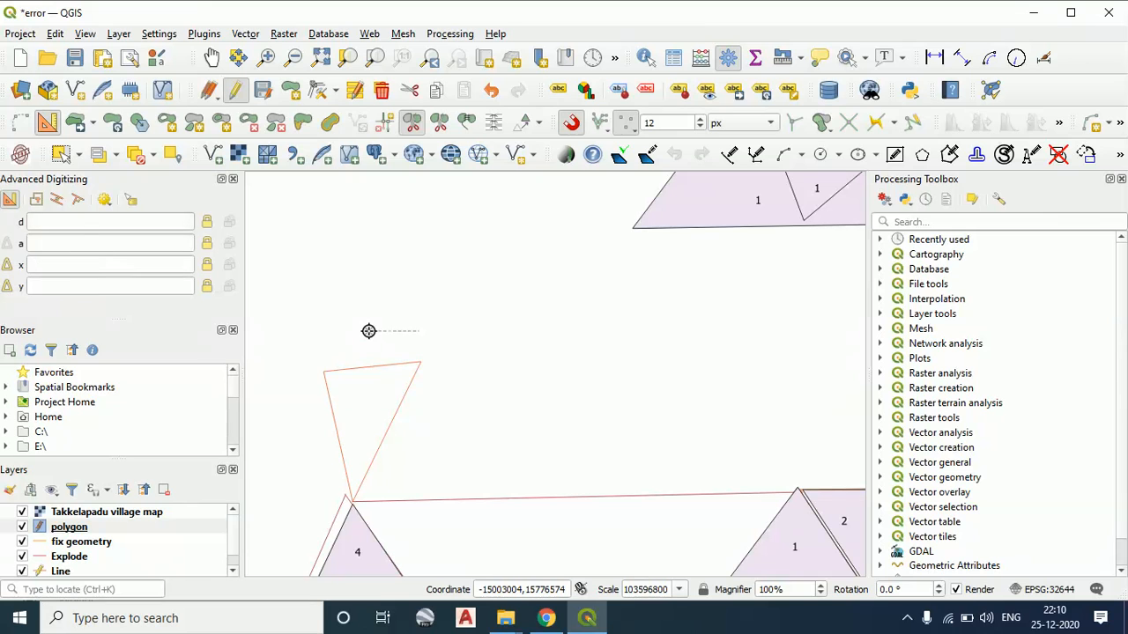
pyautogui.click(359, 398)
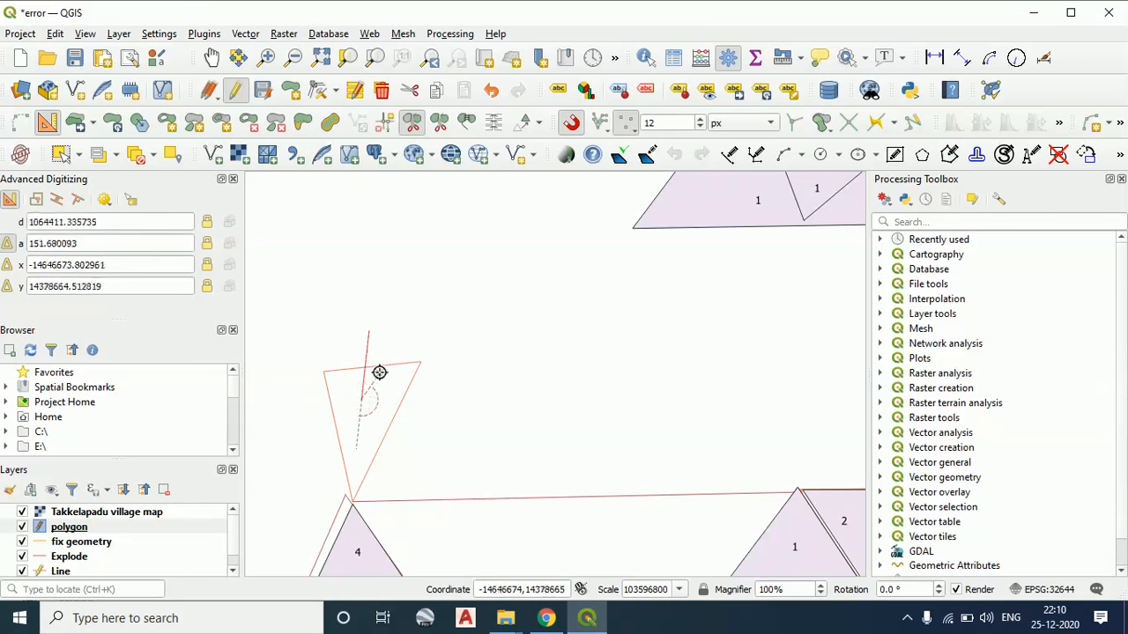
pyautogui.rightClick(377, 379)
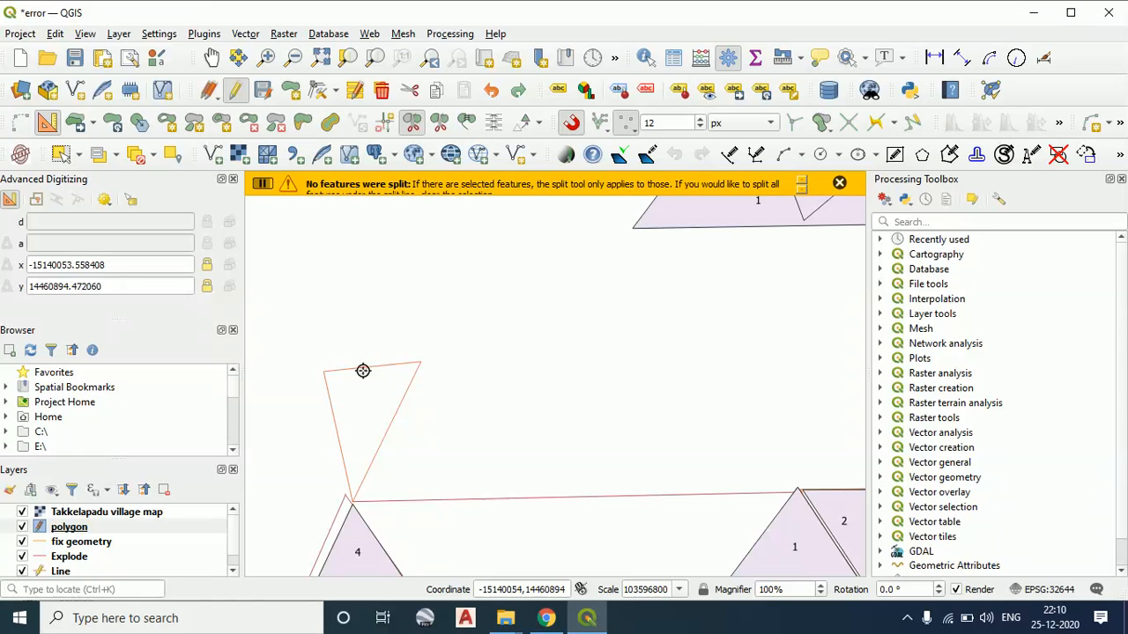
pyautogui.click(838, 183)
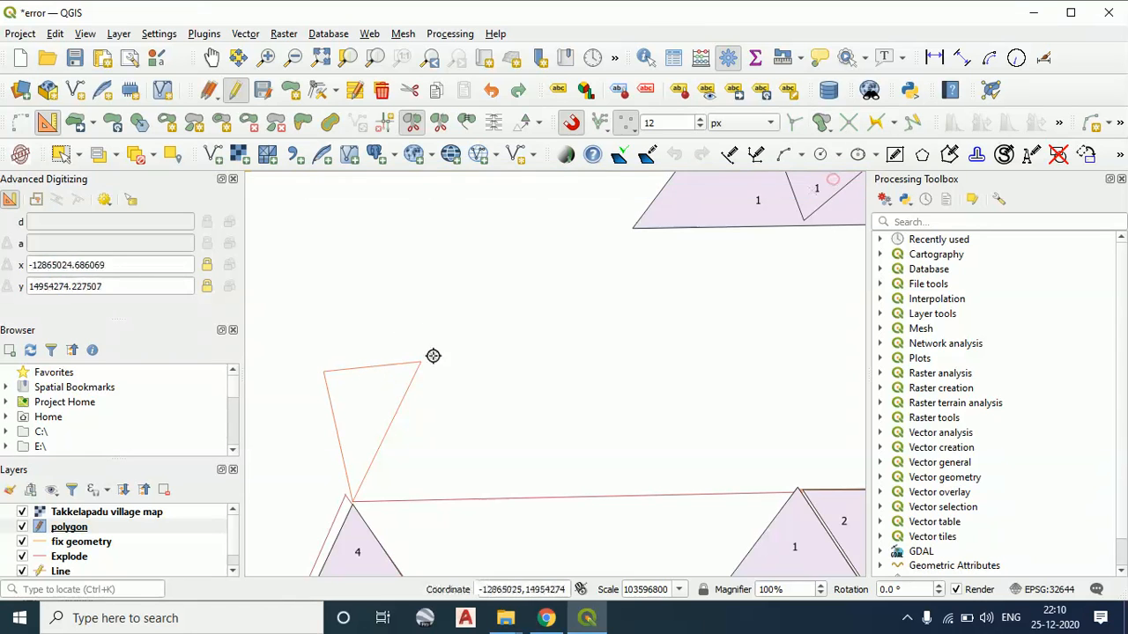
# Make the Line layer active and split the small triangular outline through its upper edge with Split Features, using a near-vertical cut
pyautogui.scroll(-1, 94, 564)
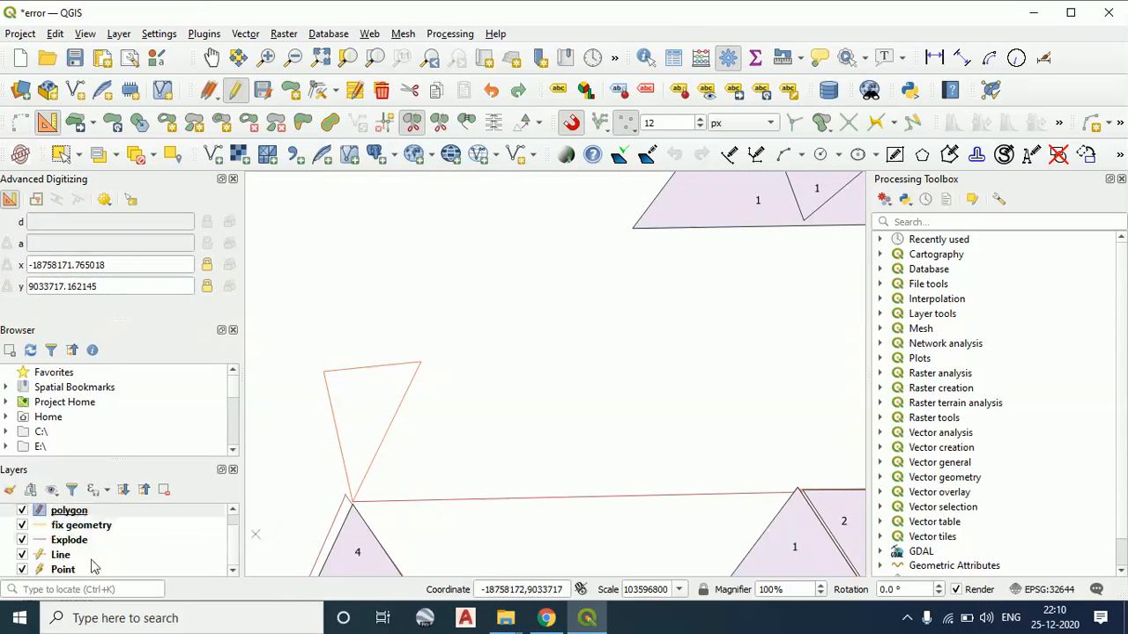
pyautogui.click(55, 557)
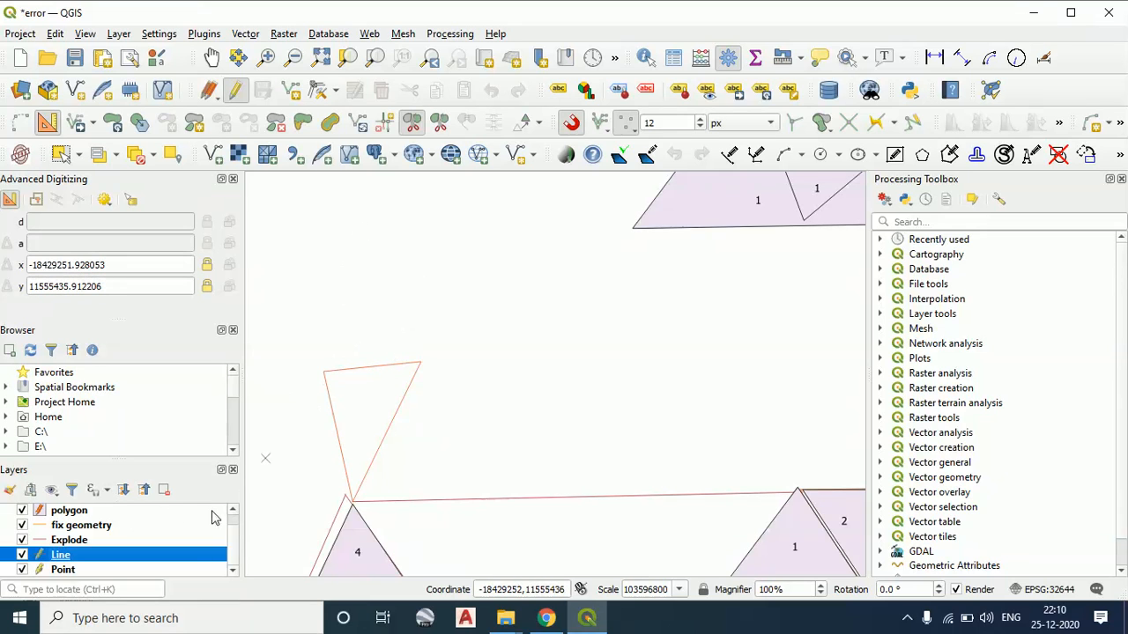
pyautogui.click(415, 124)
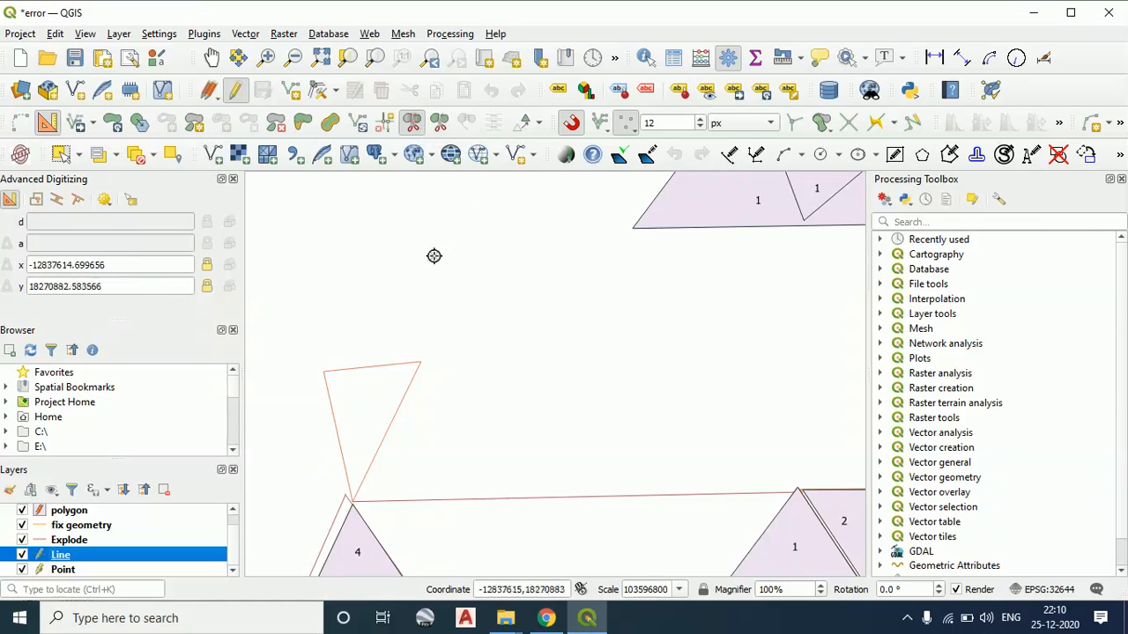
pyautogui.click(368, 327)
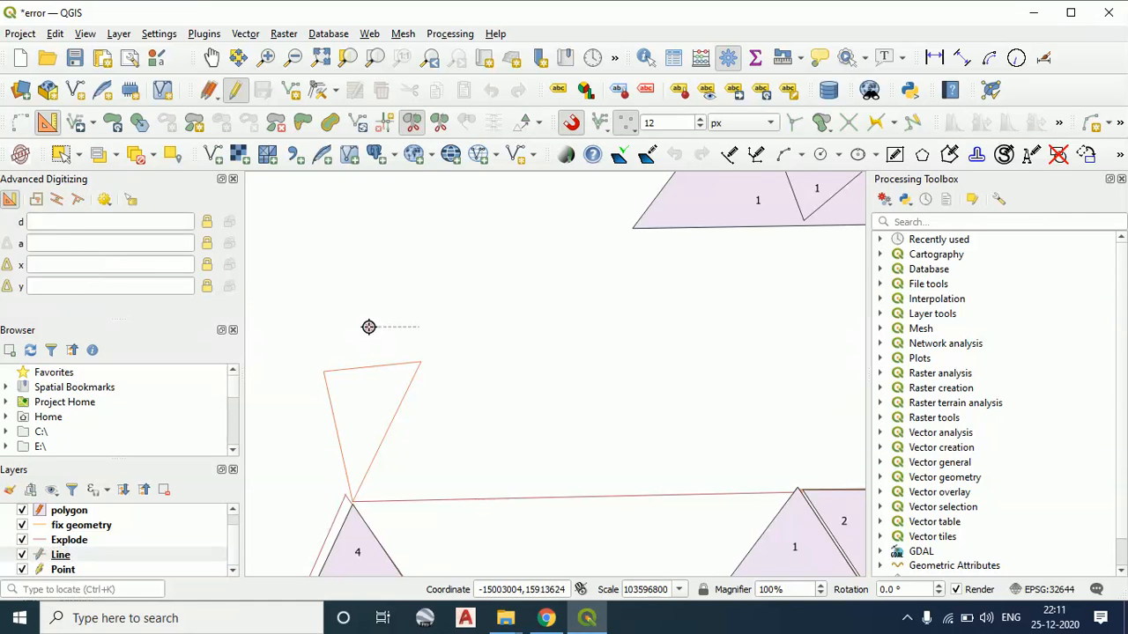
pyautogui.click(367, 408)
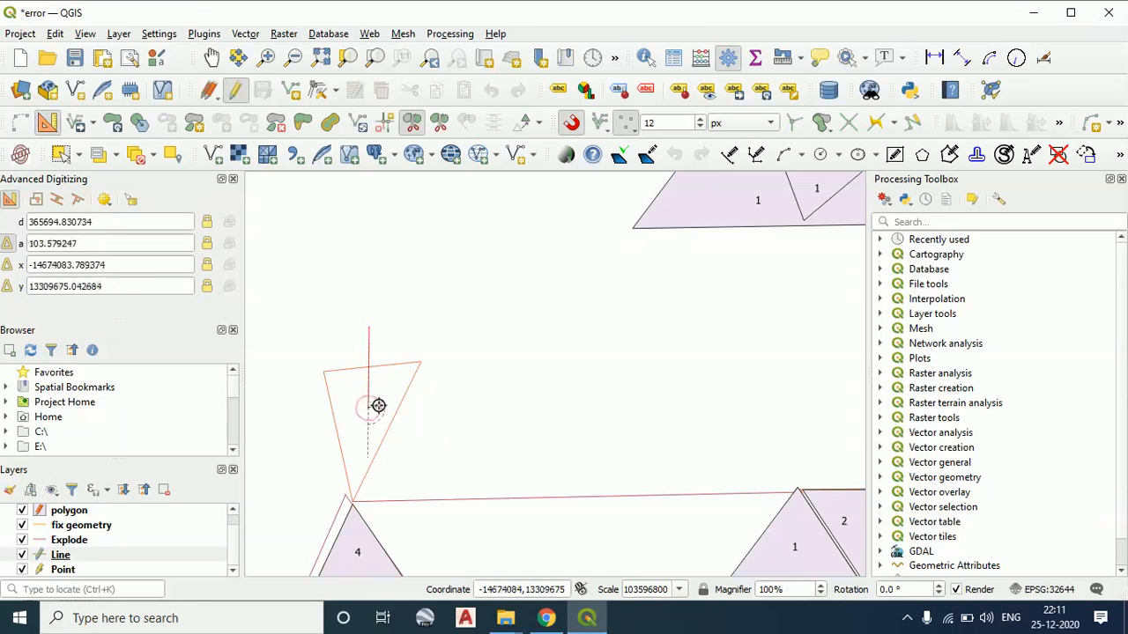
pyautogui.rightClick(368, 403)
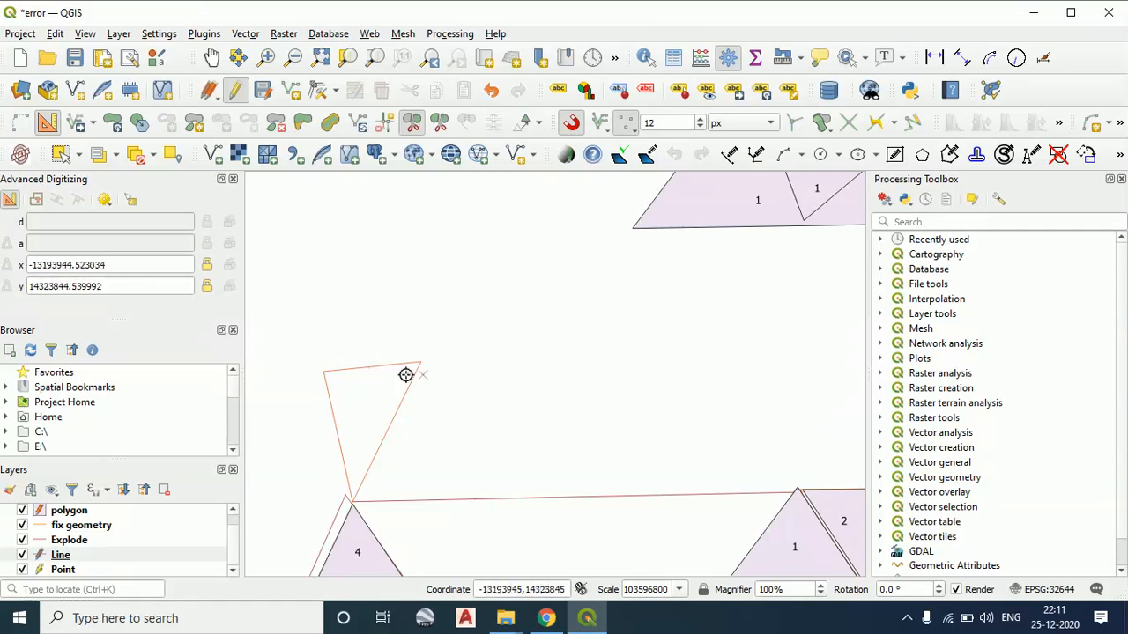
pyautogui.click(370, 417)
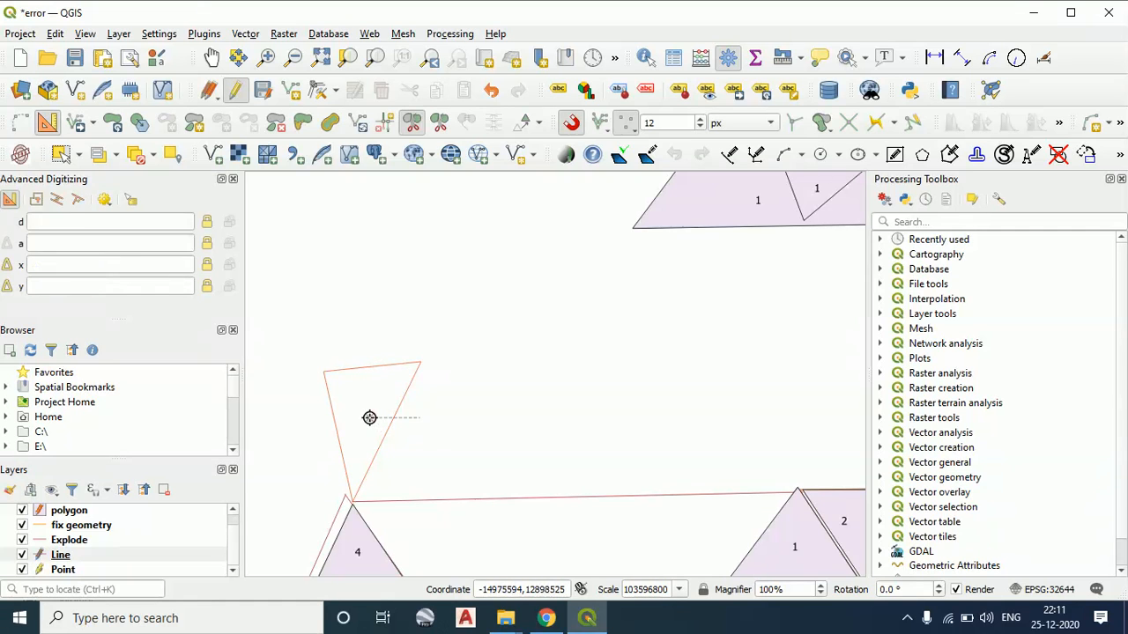
pyautogui.click(423, 428)
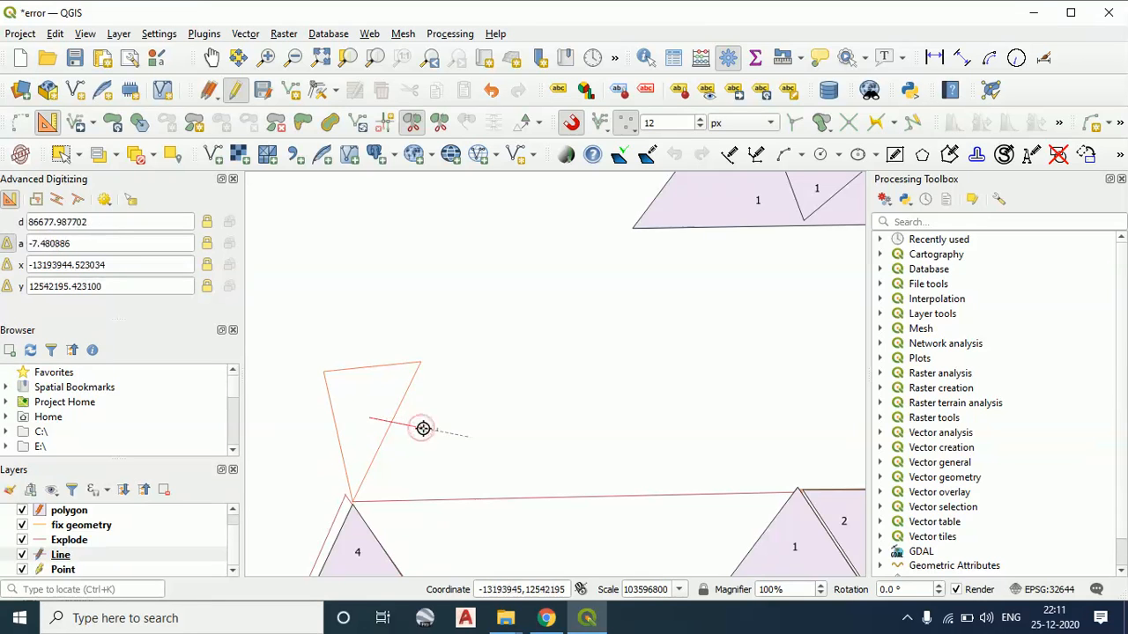
pyautogui.press('Escape')
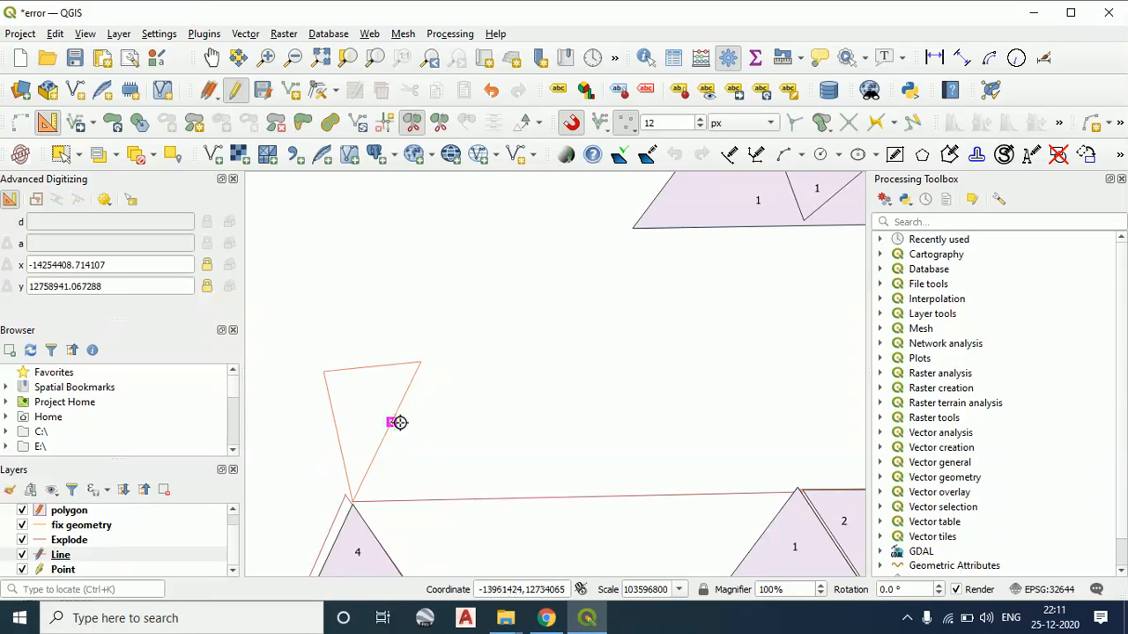
# Disable the advanced digitizing tools and try to split the long line joining polygons 4 and 1 with a near-vertical cut
pyautogui.click(49, 124)
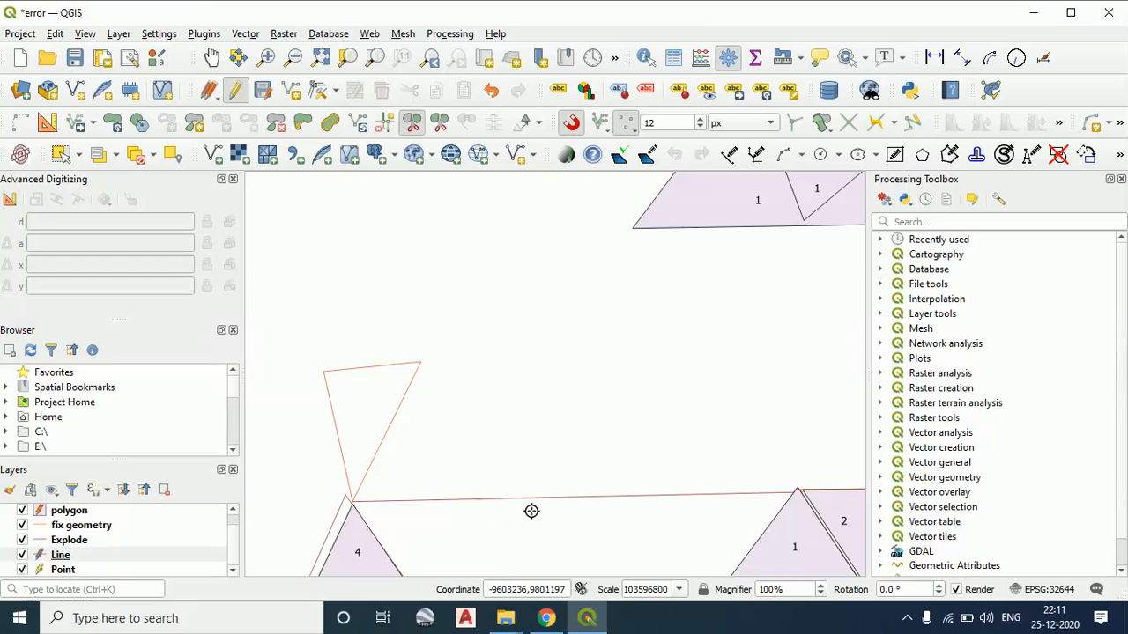
pyautogui.moveTo(562, 542); pyautogui.dragTo(519, 373)
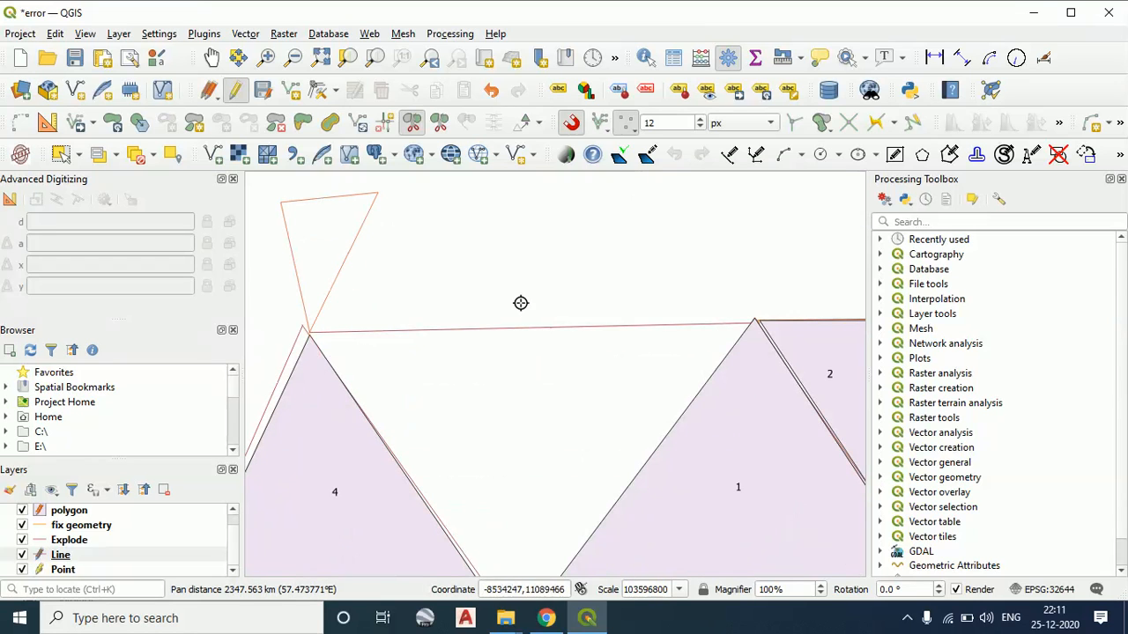
pyautogui.click(425, 291)
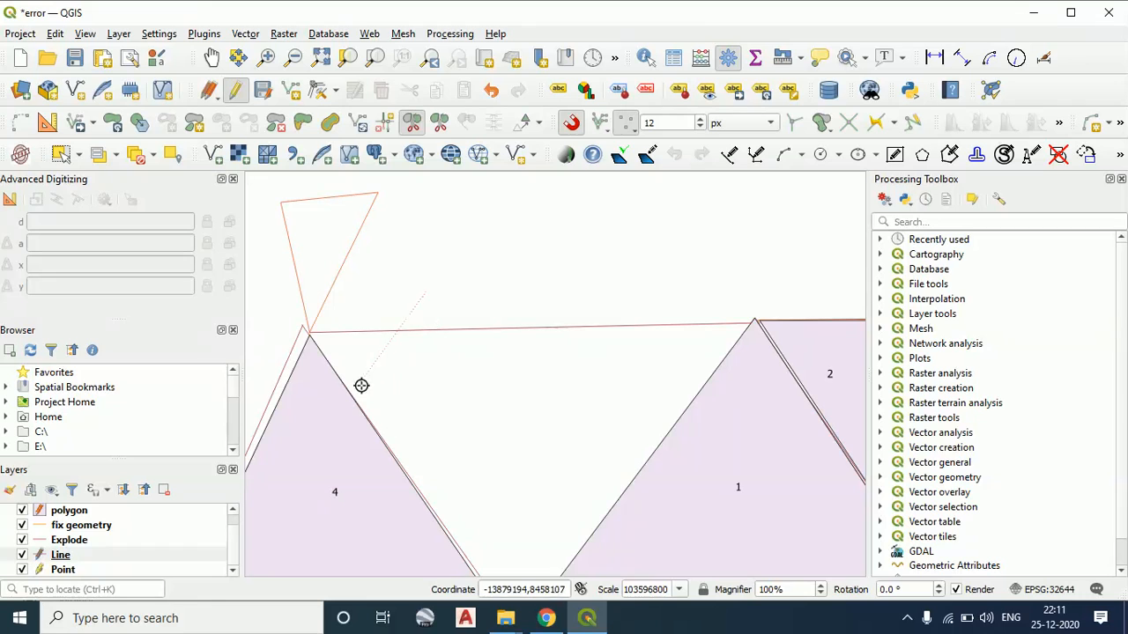
pyautogui.click(422, 387)
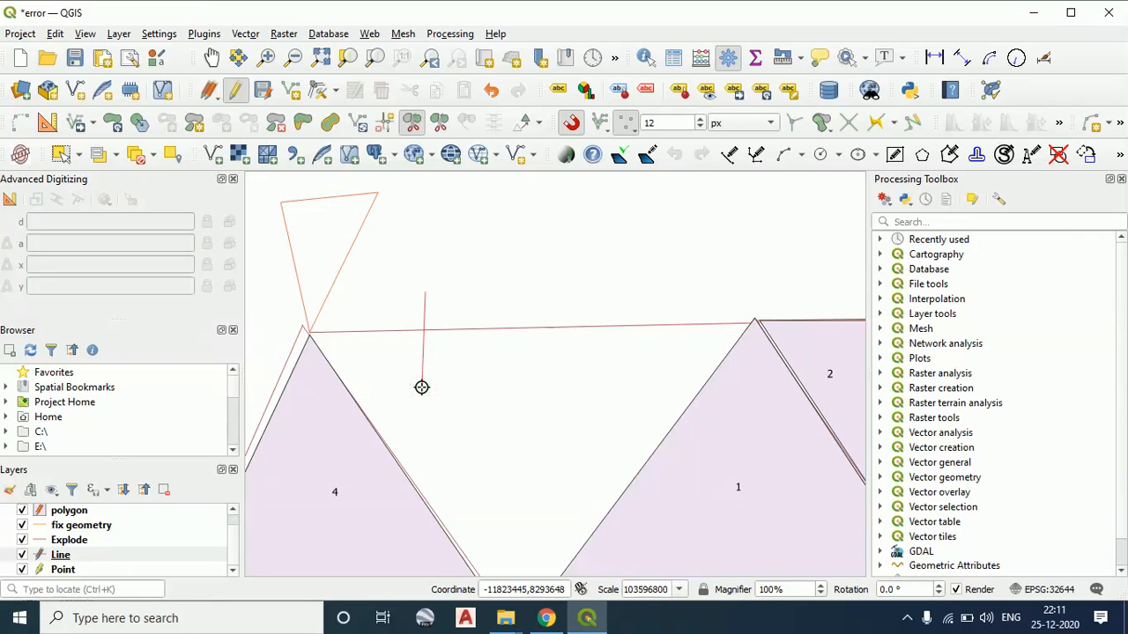
pyautogui.rightClick(421, 387)
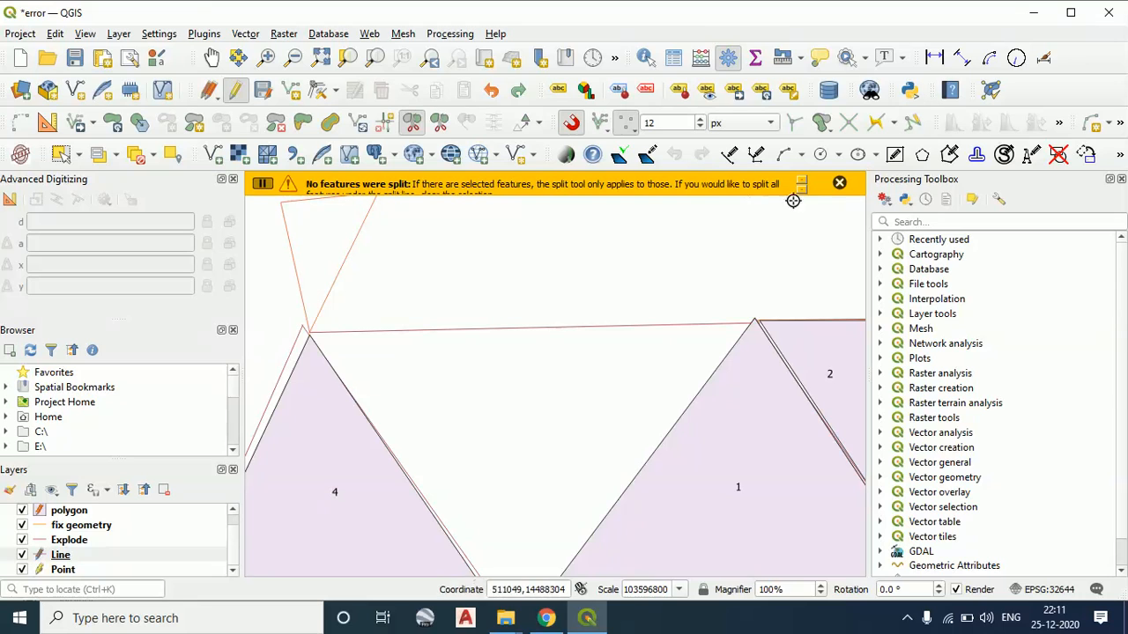
pyautogui.click(838, 185)
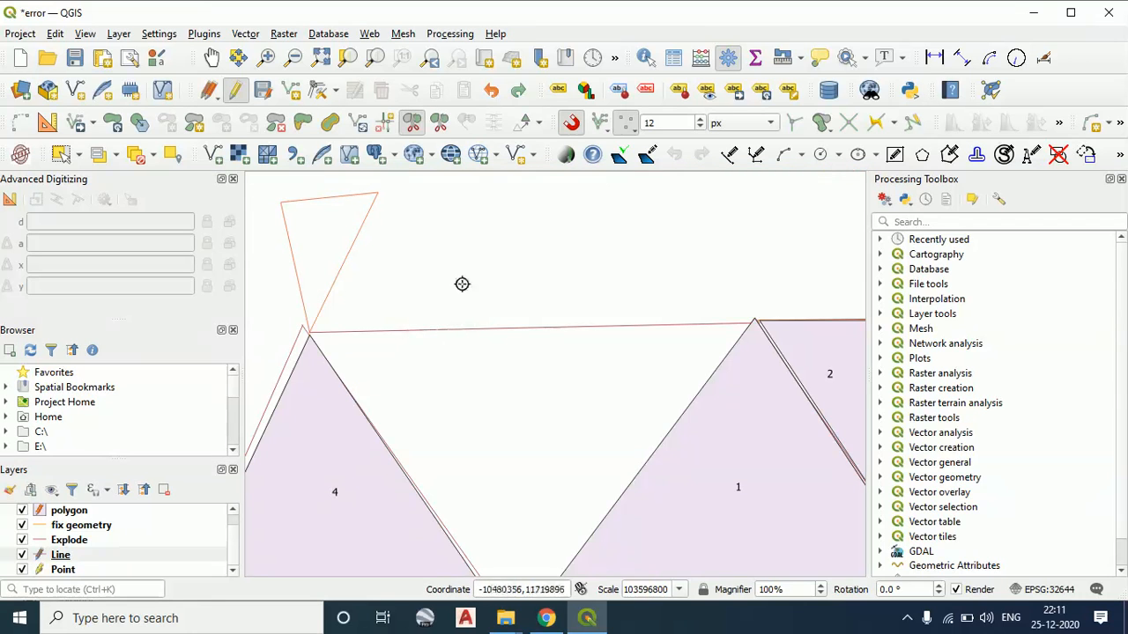
# Try two more cuts across the line joining polygons 4 and 1, with advanced digitizing enabled again for the second
pyautogui.click(437, 265)
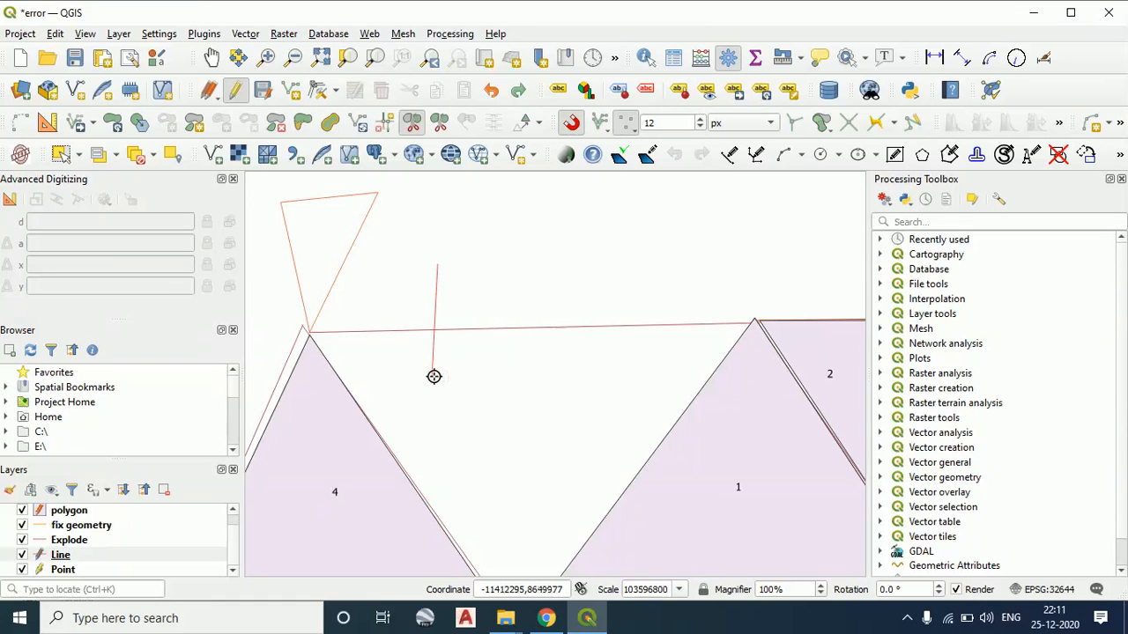
pyautogui.rightClick(435, 376)
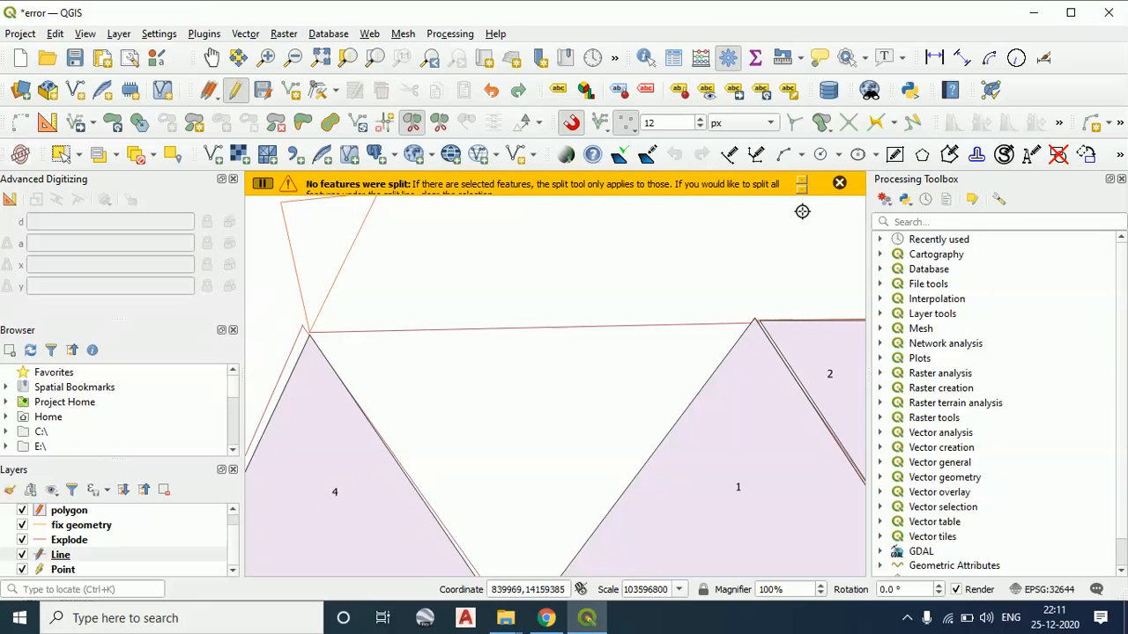
pyautogui.click(840, 184)
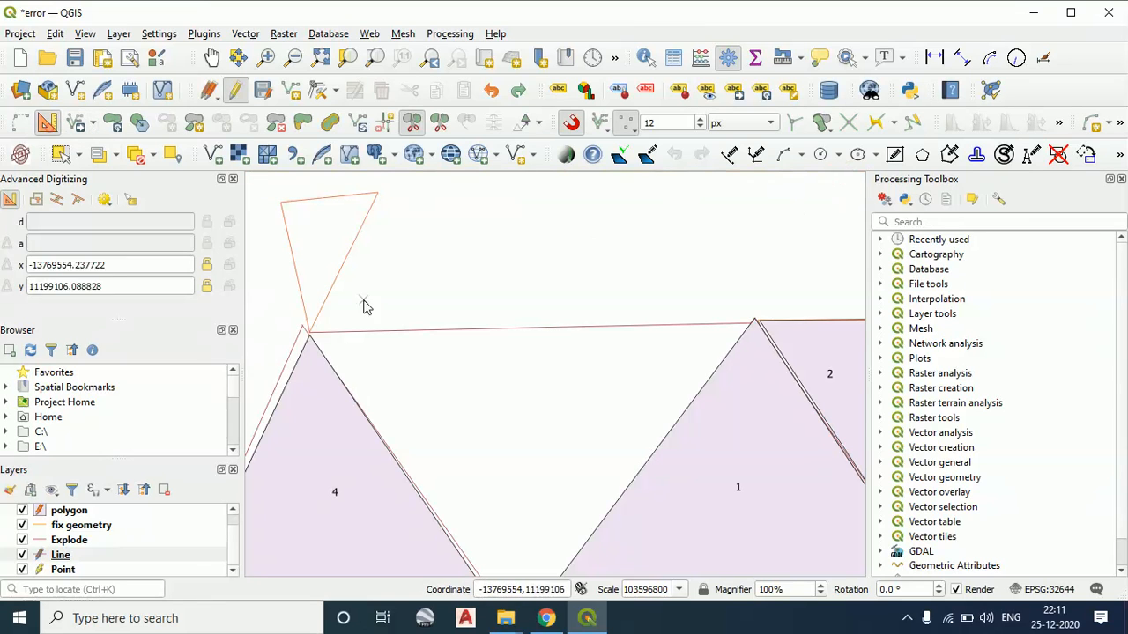
pyautogui.click(448, 304)
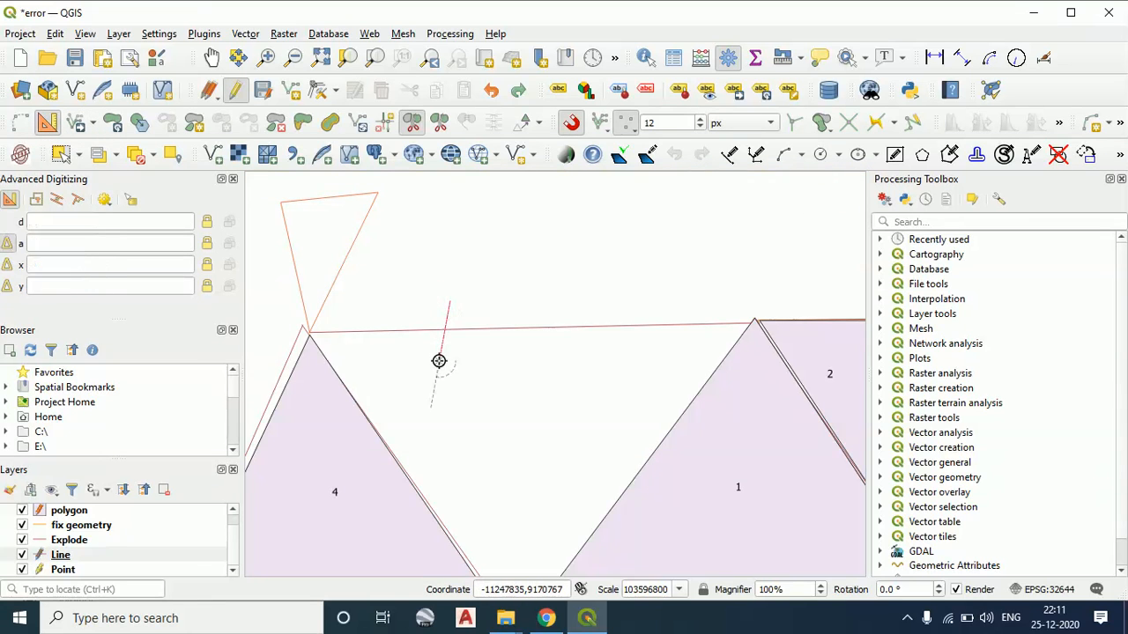
pyautogui.rightClick(439, 361)
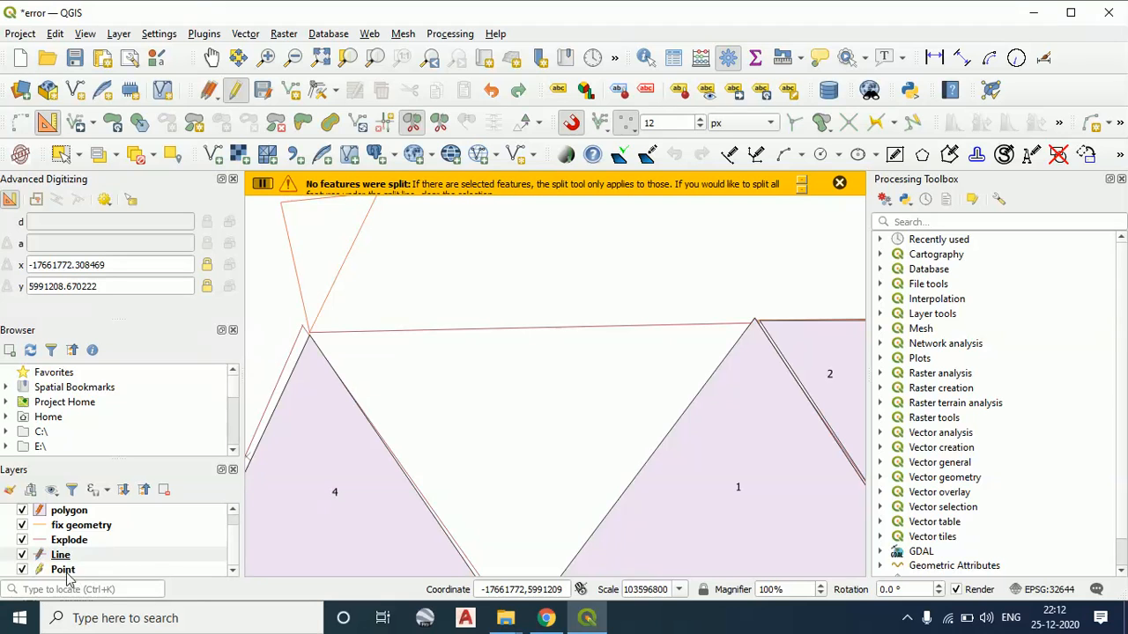
pyautogui.click(839, 185)
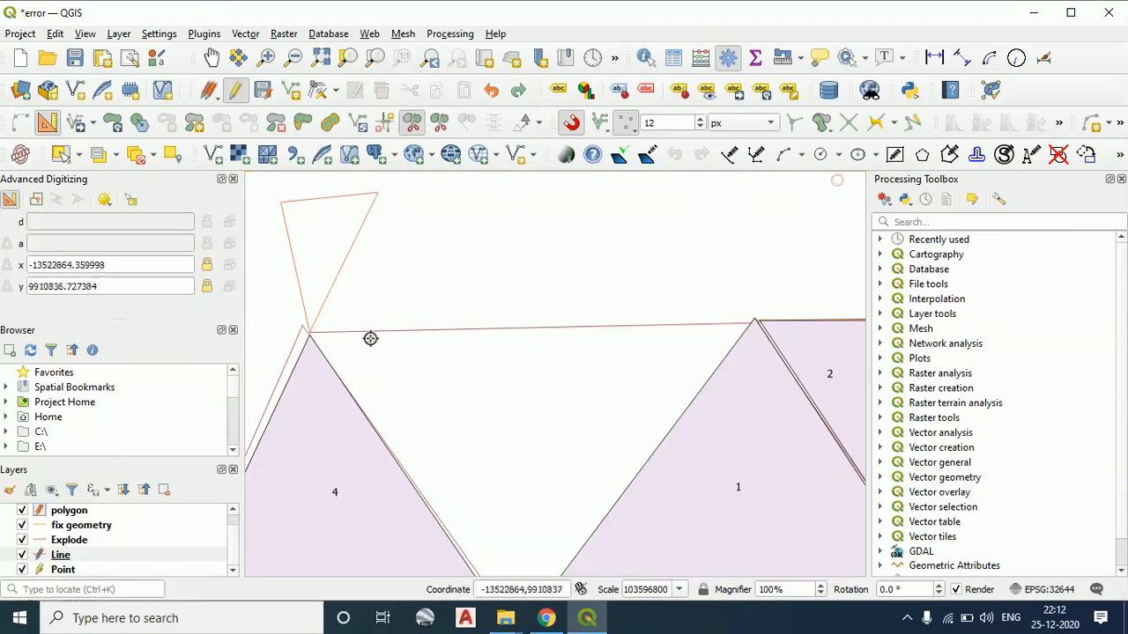
# Try to split the left edge of the small triangular outline above polygon 4 with Split Parts
pyautogui.scroll(-1, 370, 338)
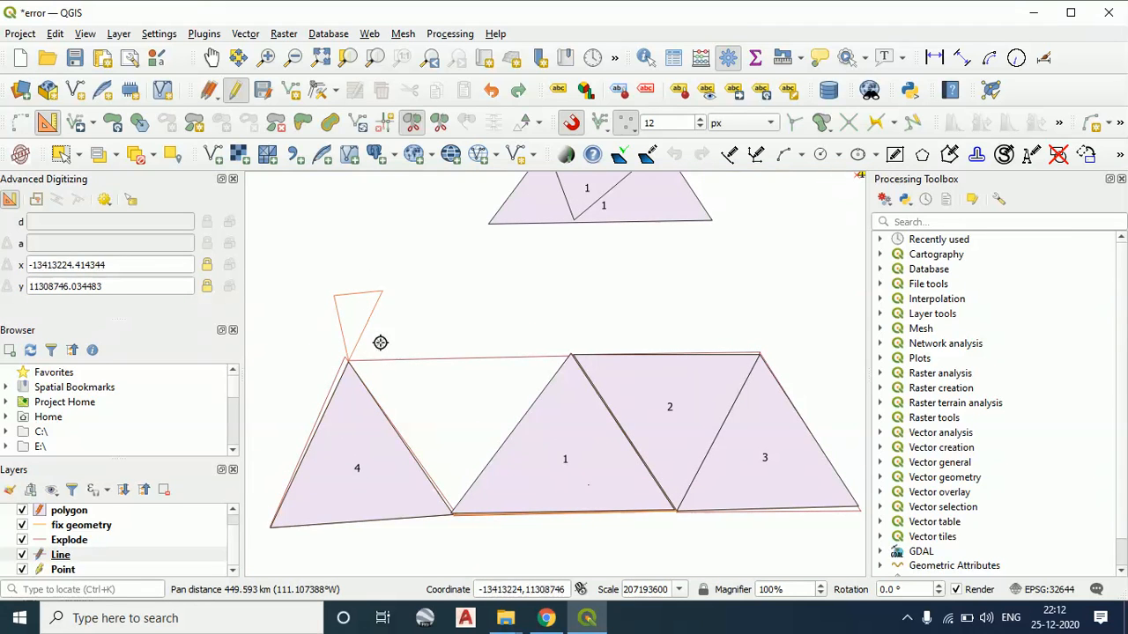
pyautogui.scroll(1, 364, 346)
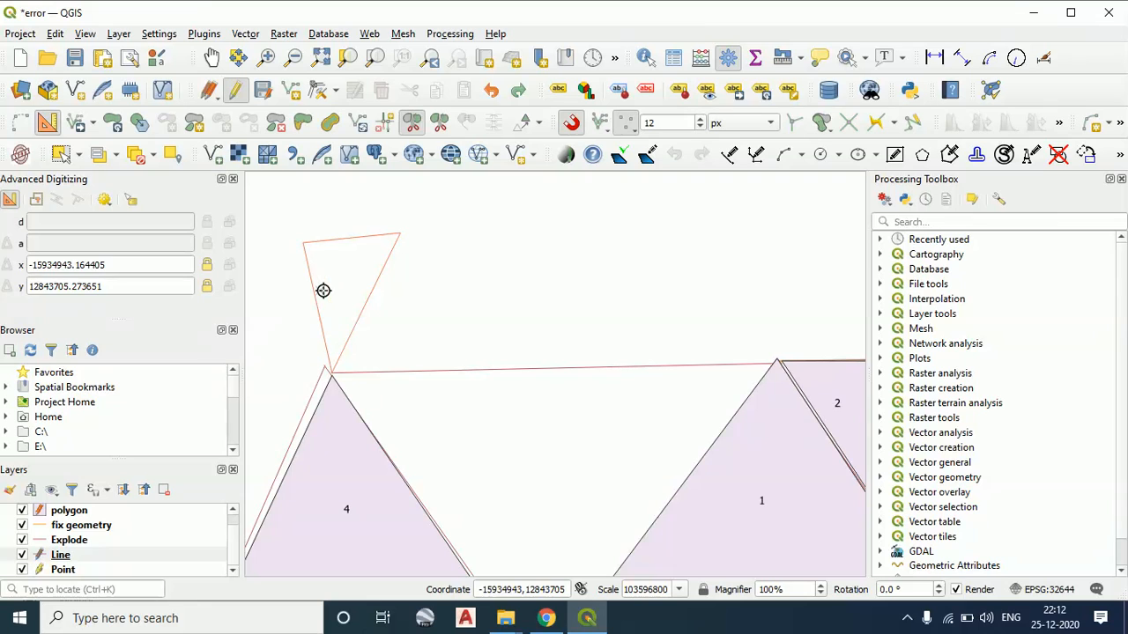
pyautogui.click(78, 155)
pyautogui.click(91, 179)
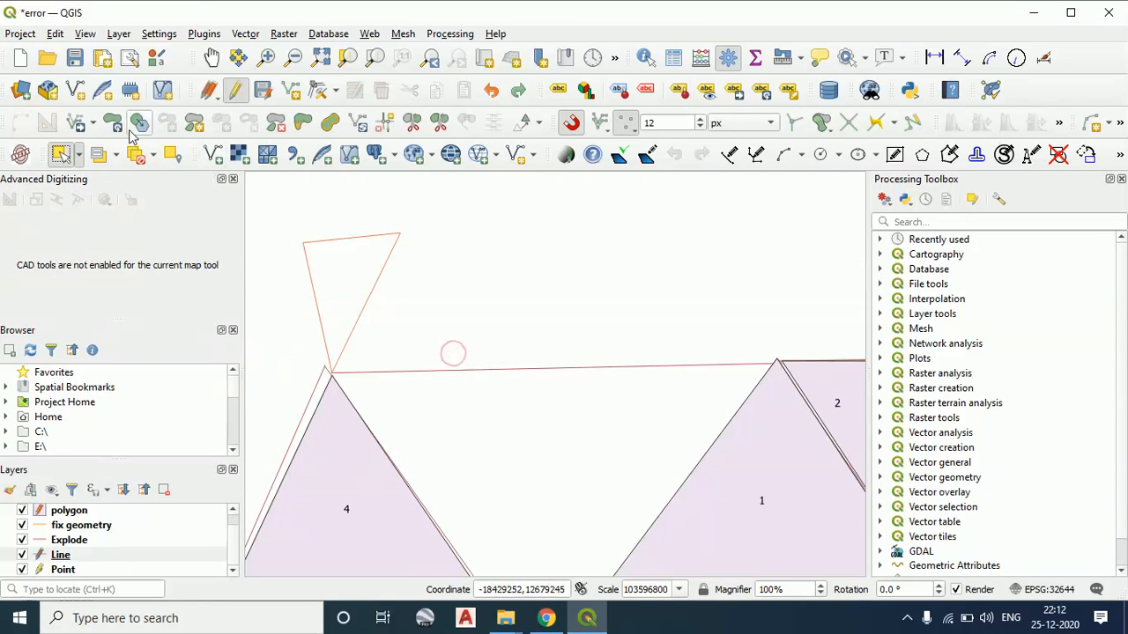
pyautogui.click(432, 128)
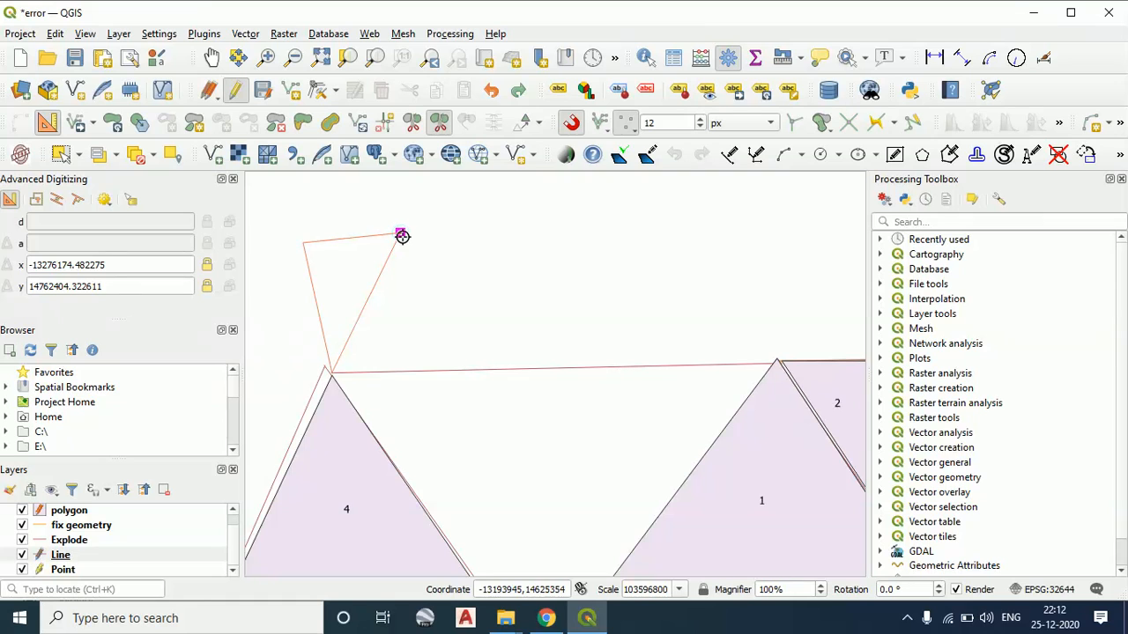
pyautogui.click(327, 296)
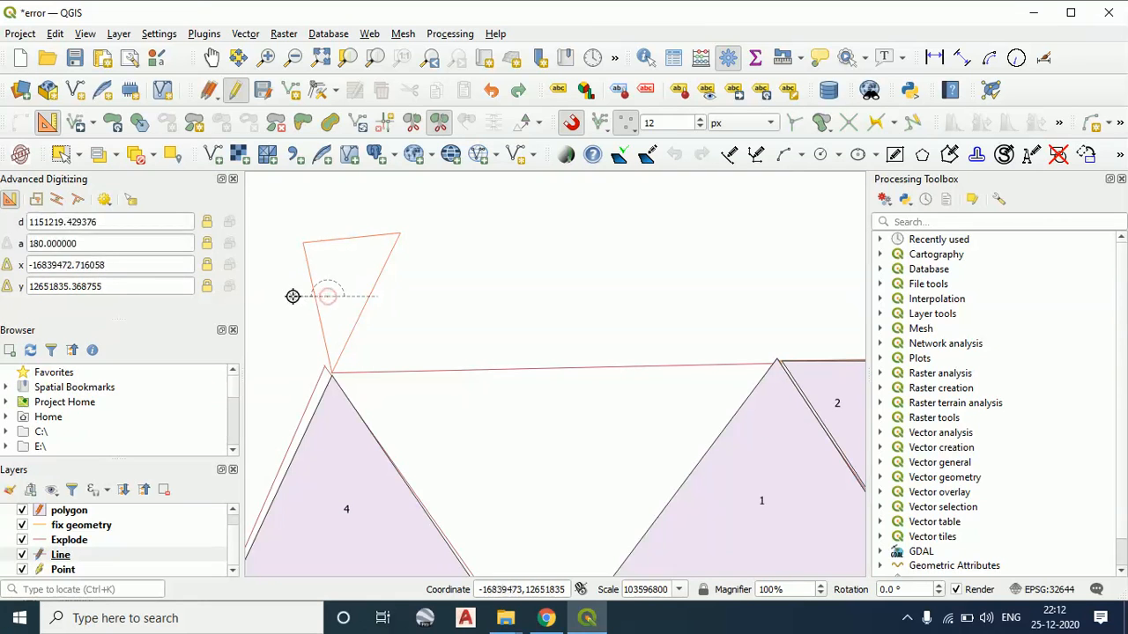
pyautogui.rightClick(321, 294)
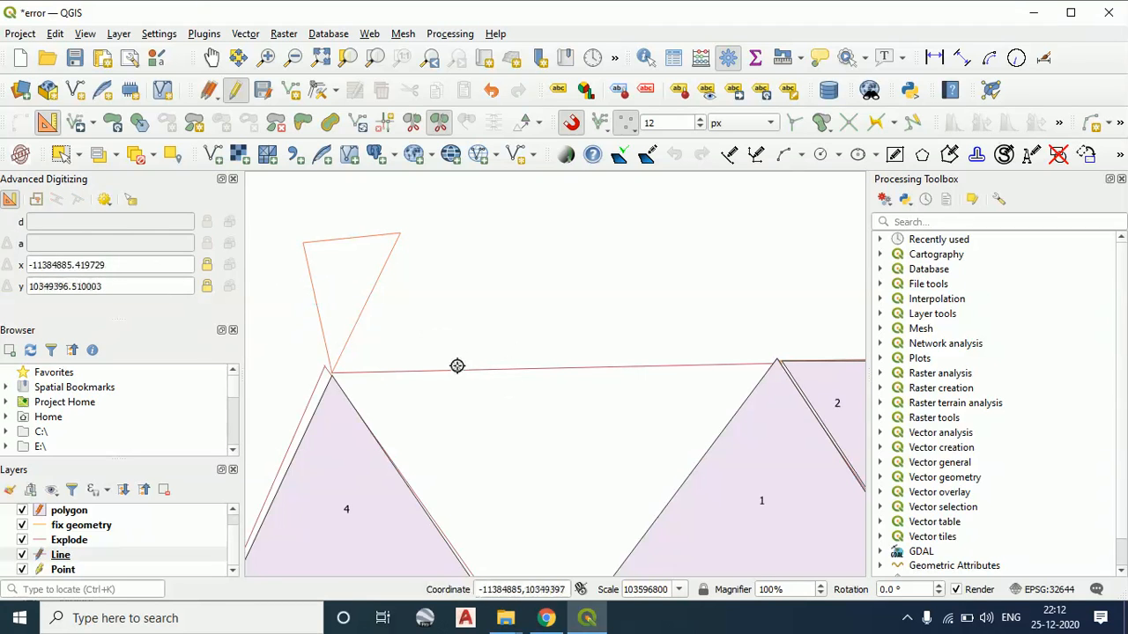
# Try to cut the selected yellow polygon diagonally across its middle with Split Parts while the Line layer is active
pyautogui.moveTo(463, 375); pyautogui.dragTo(413, 324)
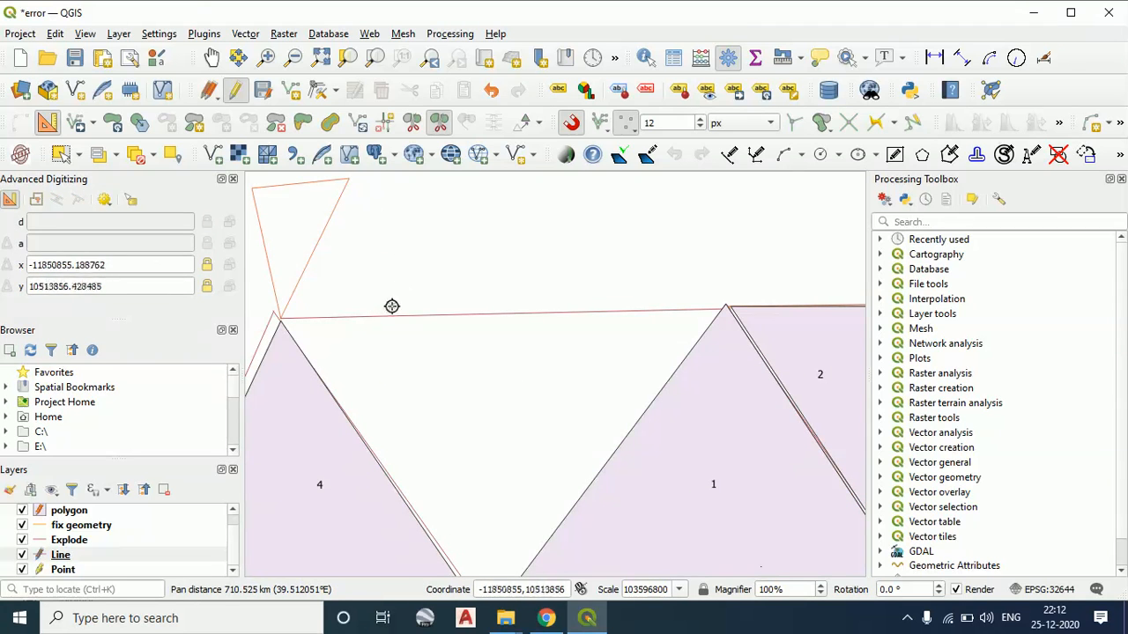
pyautogui.moveTo(659, 423); pyautogui.dragTo(367, 370)
pyautogui.scroll(-2, 591, 431)
pyautogui.moveTo(594, 428); pyautogui.dragTo(431, 416)
pyautogui.scroll(2, 578, 323)
pyautogui.scroll(-1, 484, 449)
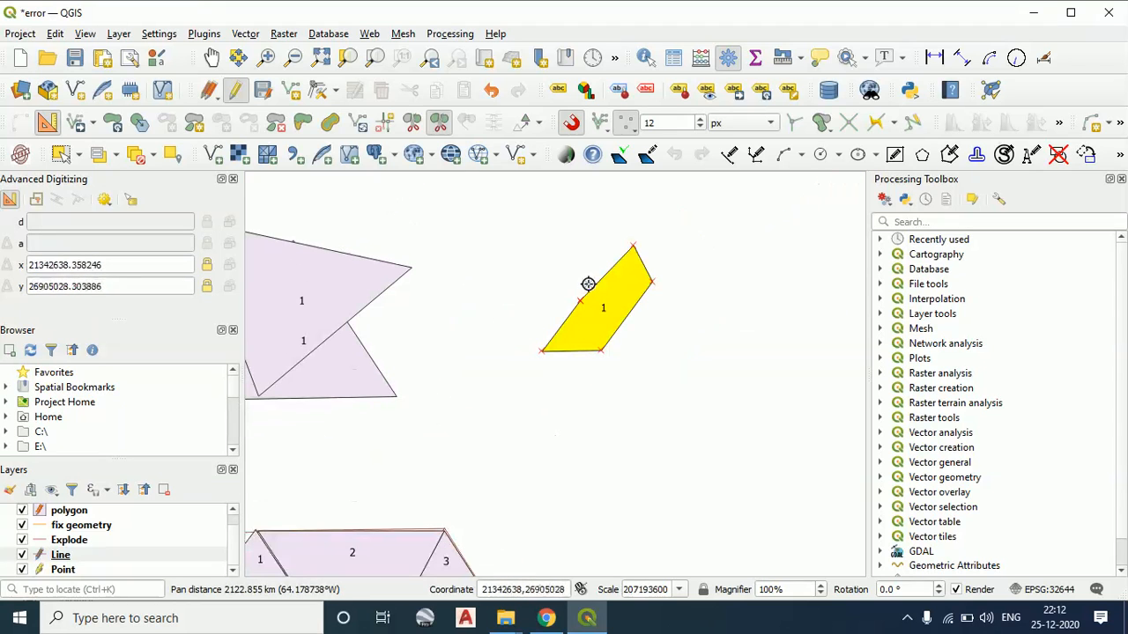
pyautogui.click(578, 229)
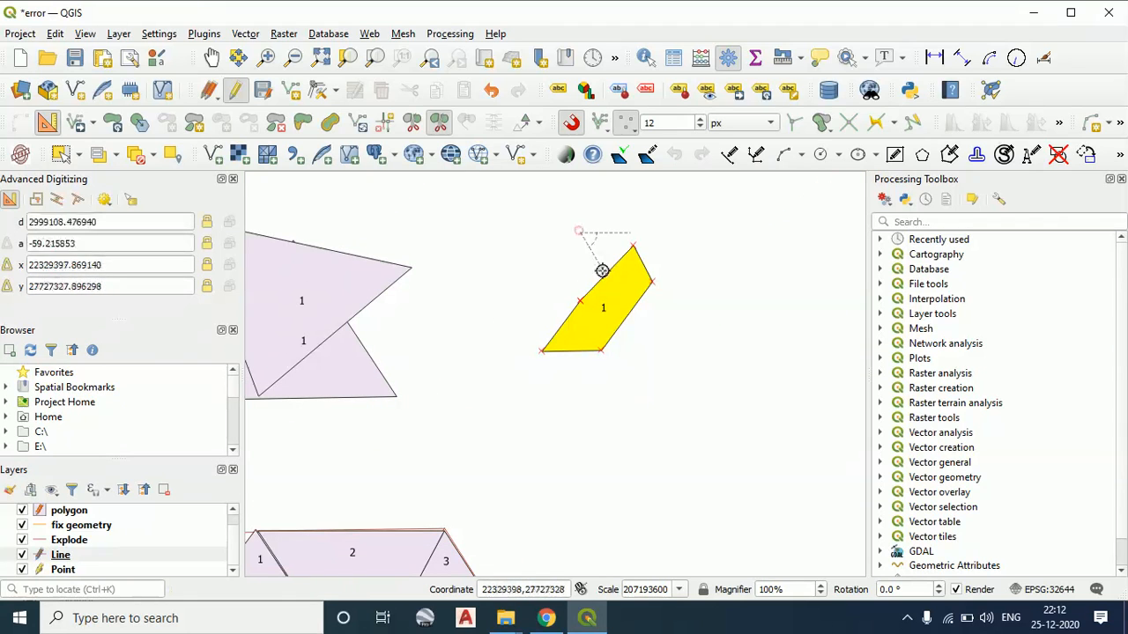
pyautogui.rightClick(660, 339)
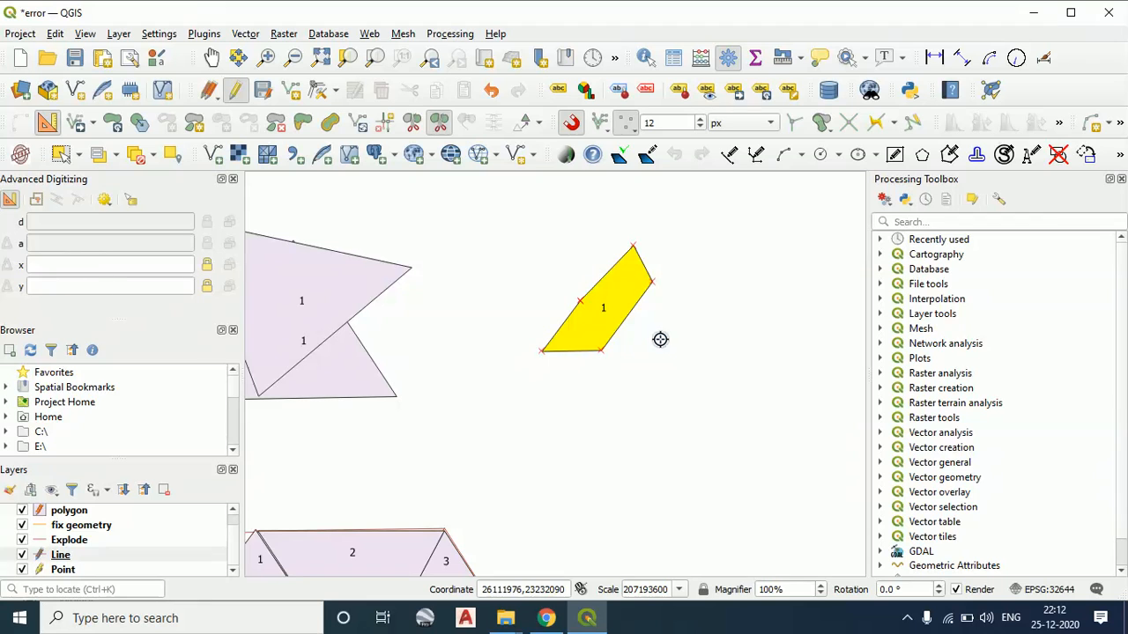
# Make the polygon layer active and split the selected yellow polygon with a diagonal Split Parts cut across its upper half
pyautogui.scroll(-1, 445, 439)
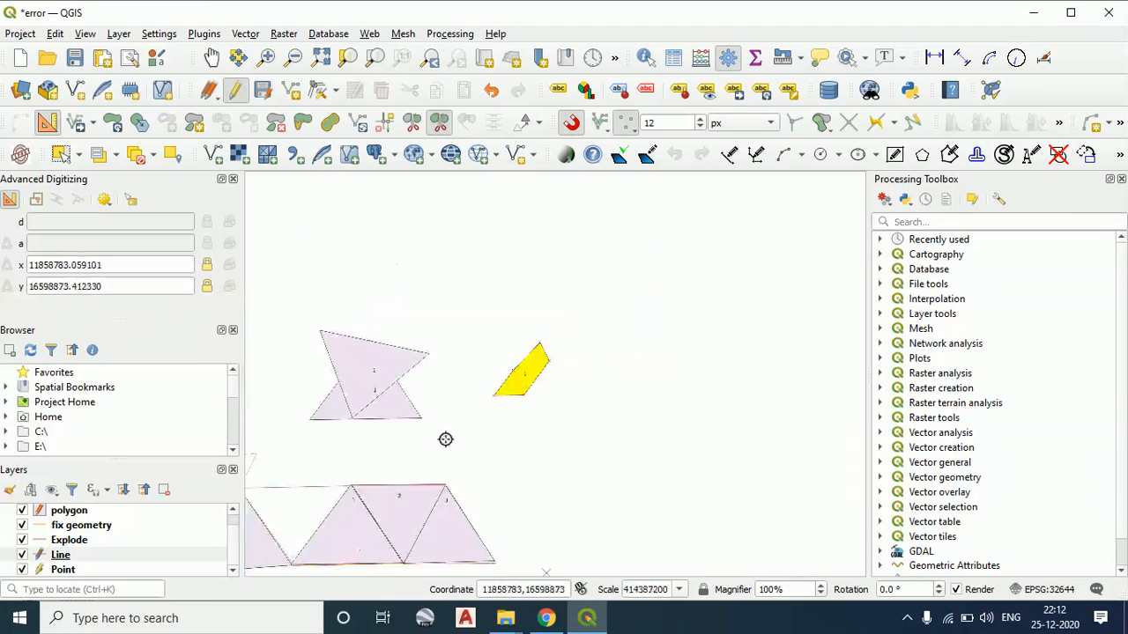
pyautogui.moveTo(409, 526); pyautogui.dragTo(546, 448)
pyautogui.scroll(1, 79, 538)
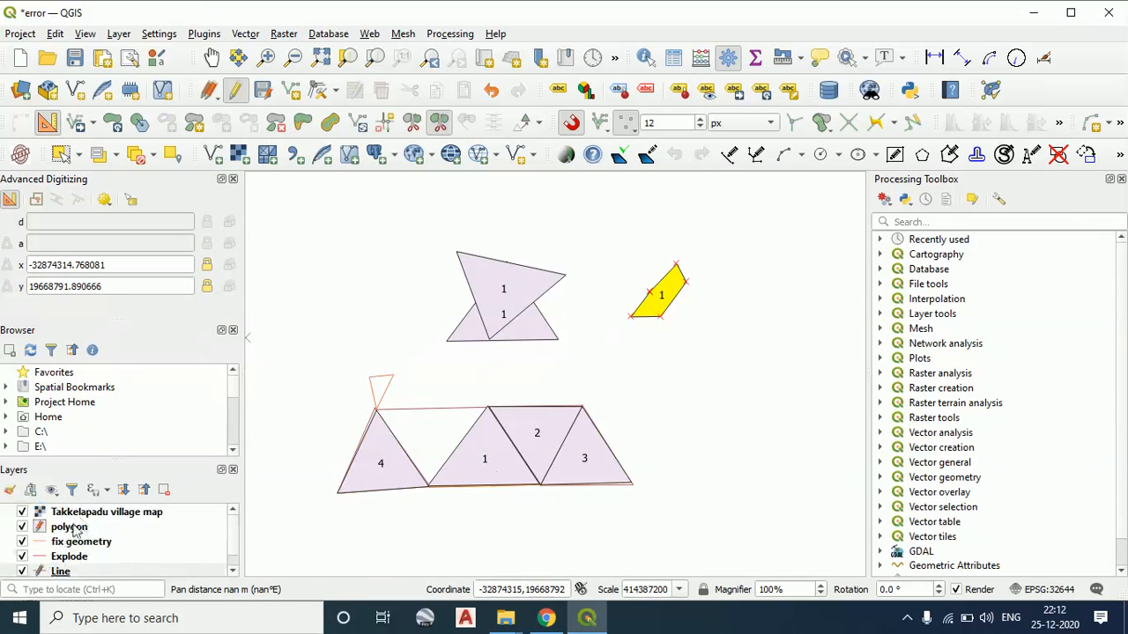
pyautogui.click(71, 527)
pyautogui.scroll(1, 639, 282)
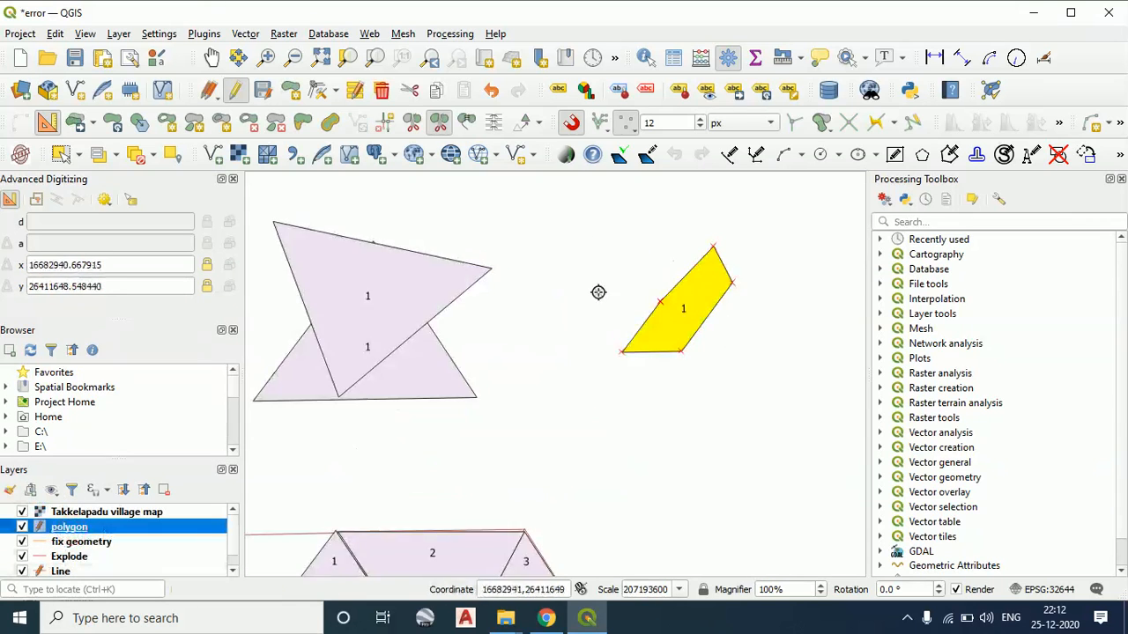
pyautogui.click(667, 251)
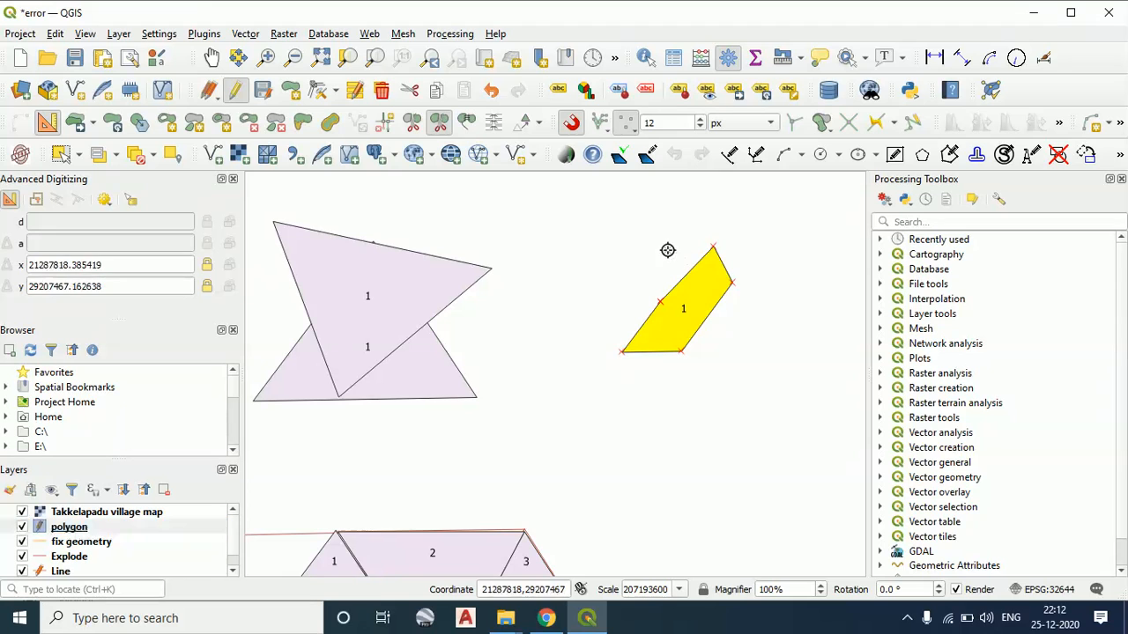
pyautogui.rightClick(740, 329)
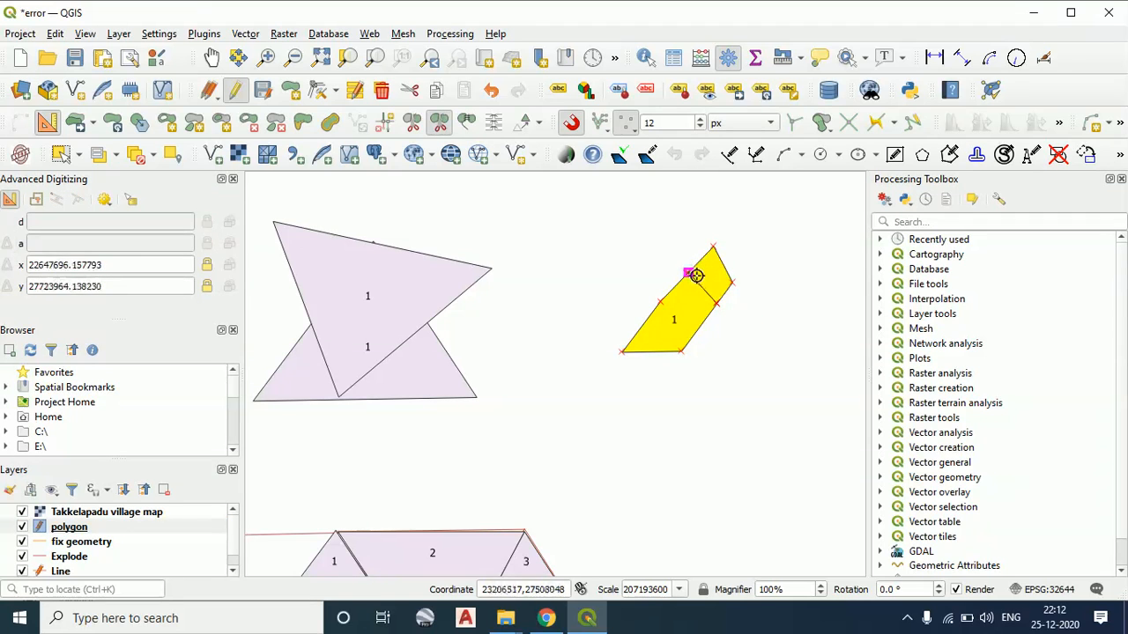
# Select the upper of the two overlapping triangles labelled 1 with the Select Feature(s) tool
pyautogui.scroll(1, 722, 299)
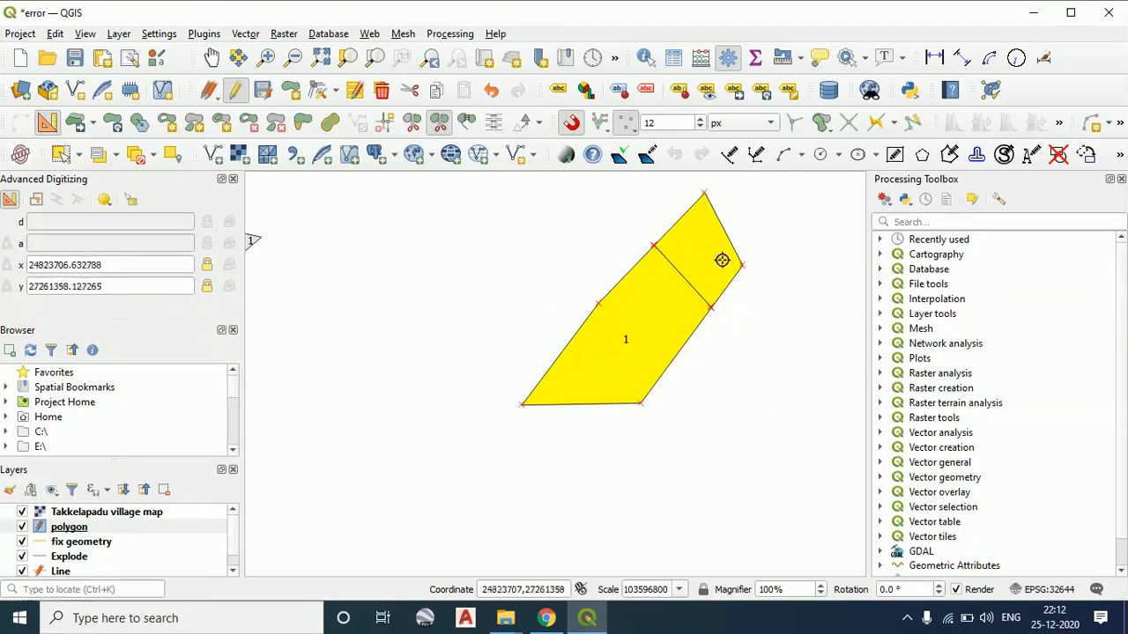
pyautogui.scroll(-1, 695, 394)
pyautogui.moveTo(690, 403); pyautogui.dragTo(648, 256)
pyautogui.moveTo(326, 509); pyautogui.dragTo(572, 424)
pyautogui.click(78, 154)
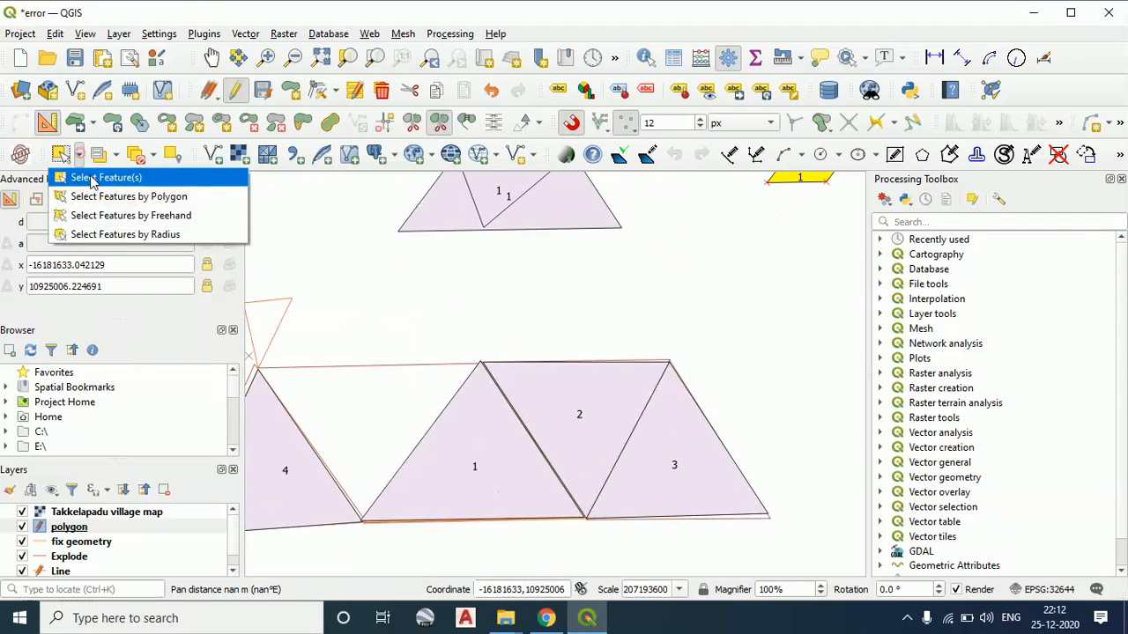
pyautogui.click(90, 175)
pyautogui.scroll(-1, 647, 372)
pyautogui.moveTo(635, 355); pyautogui.dragTo(626, 326)
pyautogui.moveTo(588, 221); pyautogui.dragTo(589, 308)
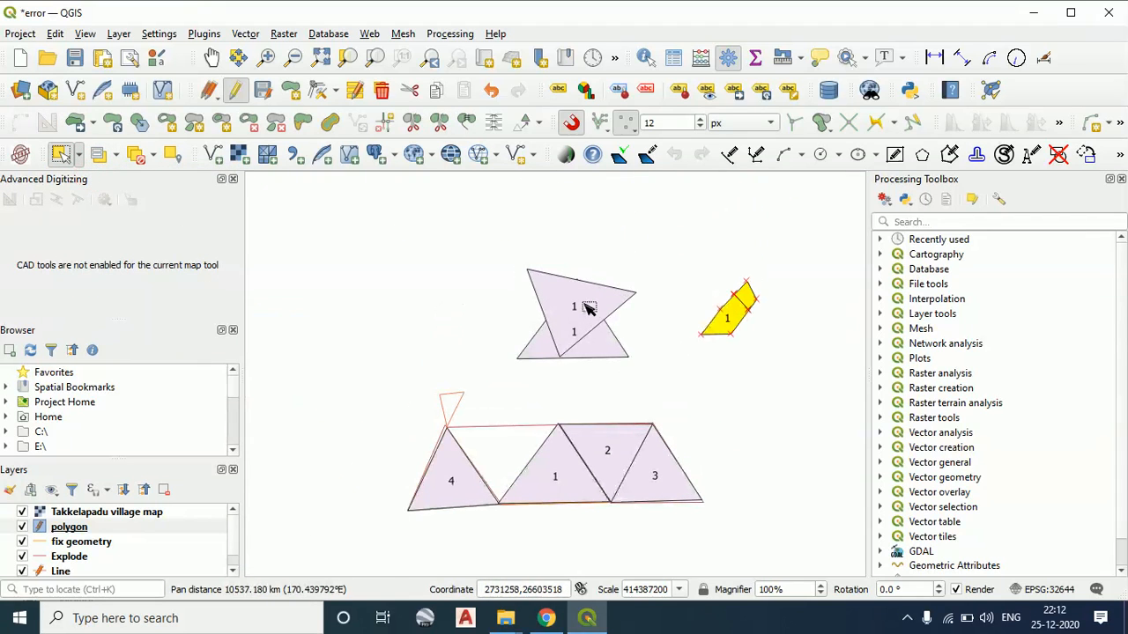
pyautogui.click(588, 305)
# Split the selected triangle with a diagonal Split Parts cut from its left edge to its upper edge
pyautogui.scroll(2, 569, 298)
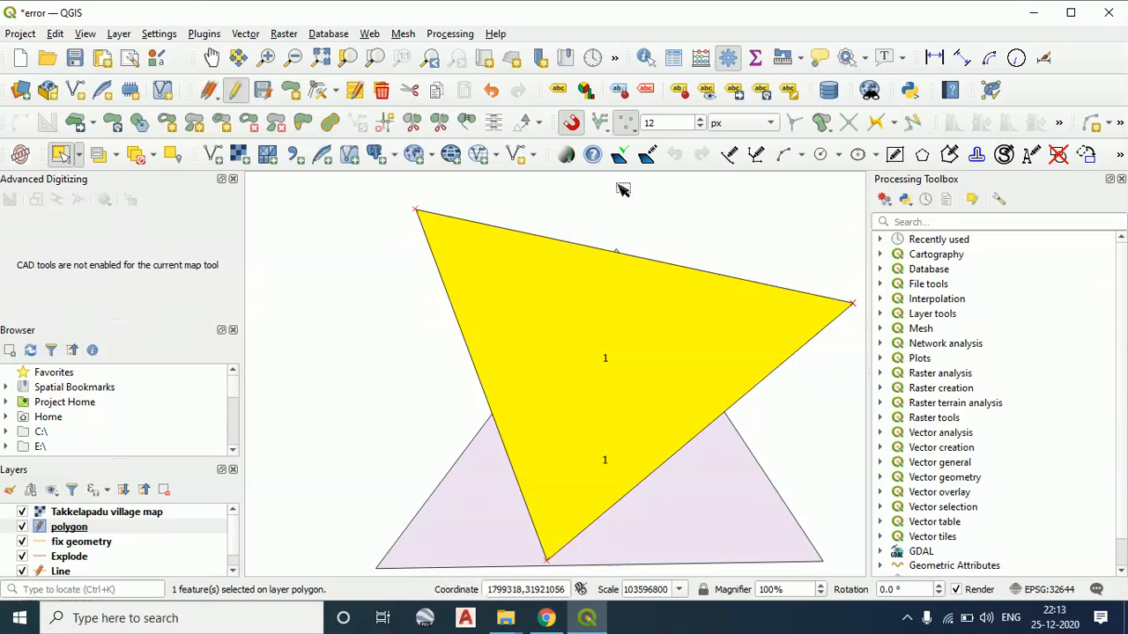
pyautogui.click(439, 123)
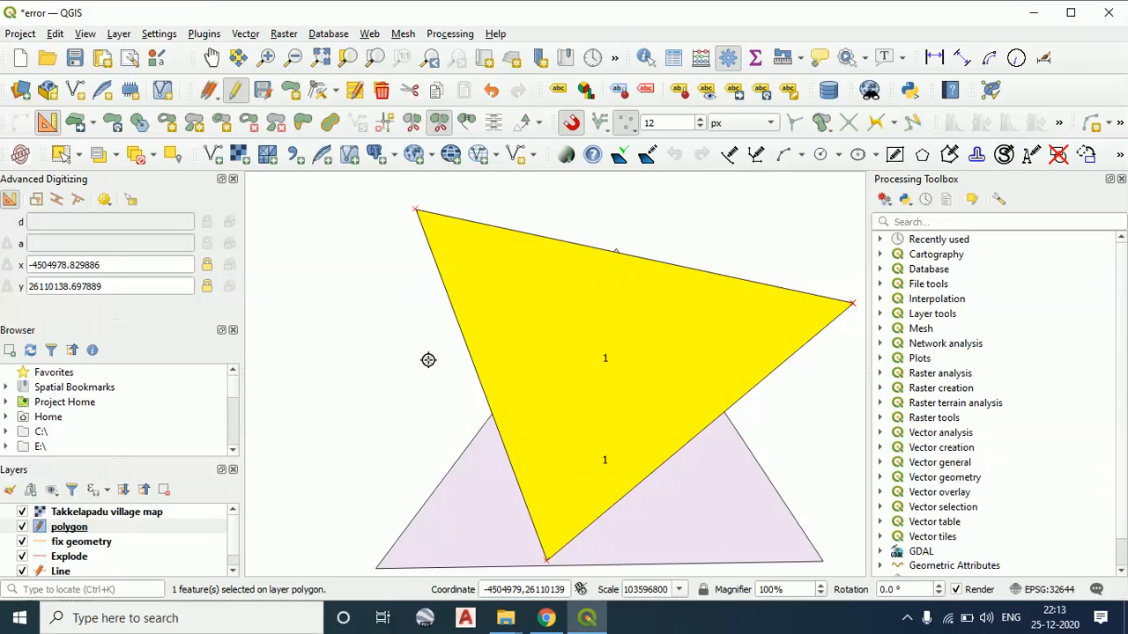
pyautogui.click(410, 396)
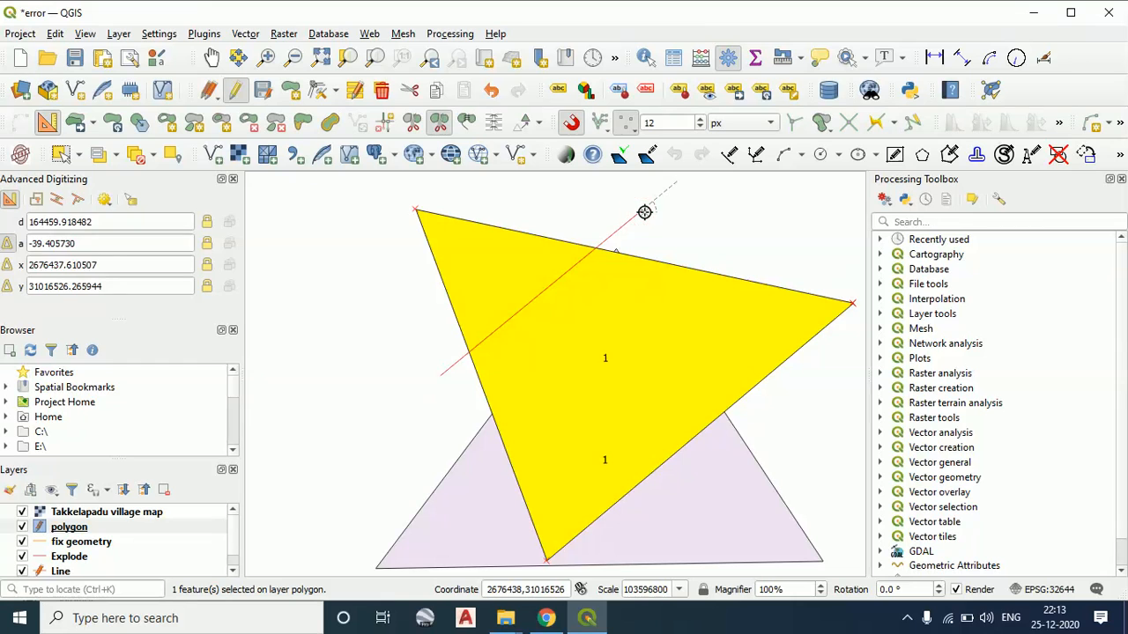
pyautogui.rightClick(652, 211)
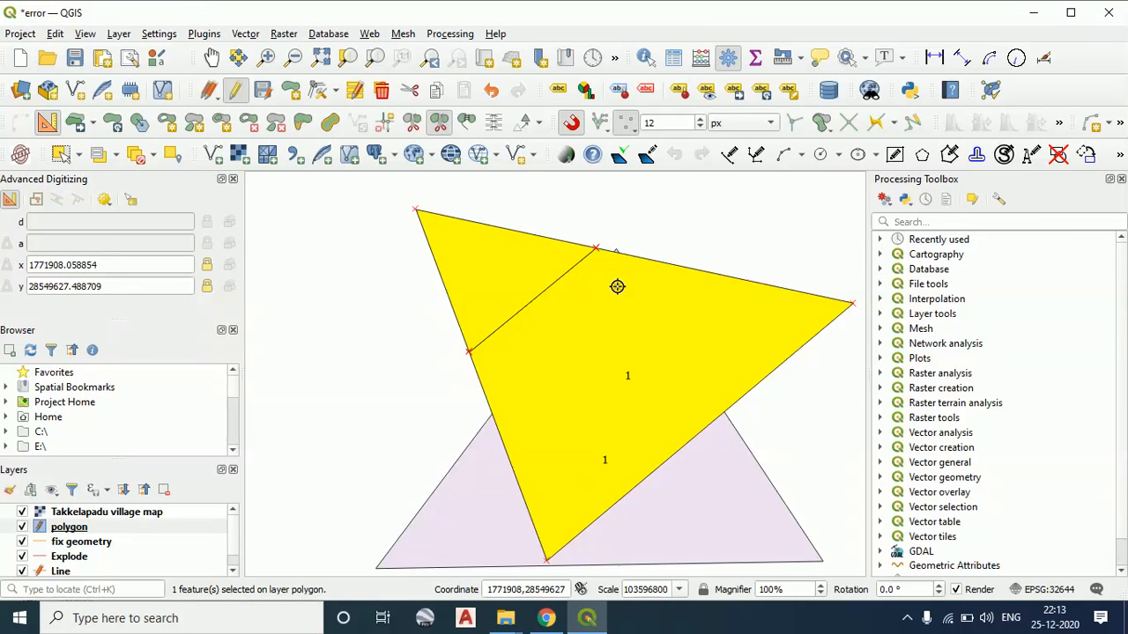
pyautogui.scroll(-3, 605, 397)
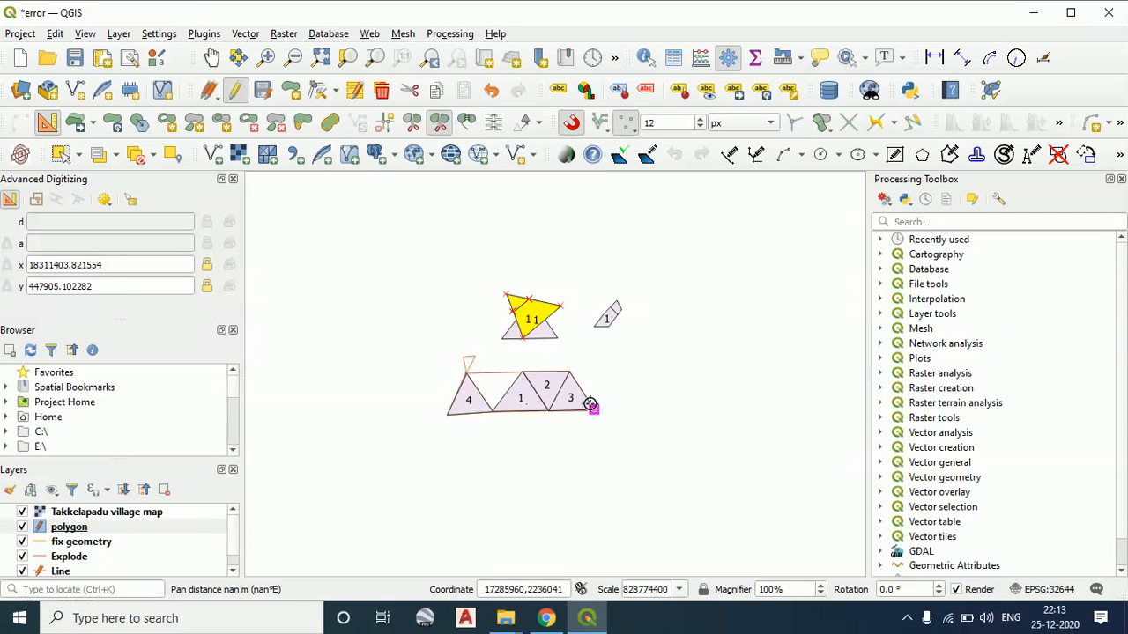
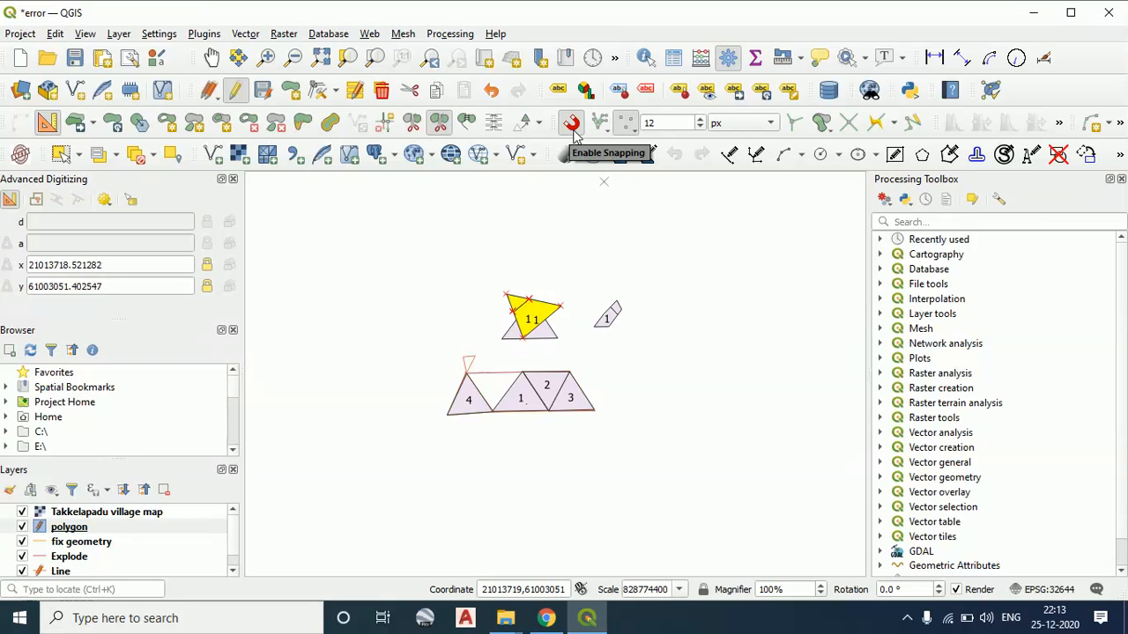
# View the polygon overlap options and enable snapping on intersection
pyautogui.click(834, 133)
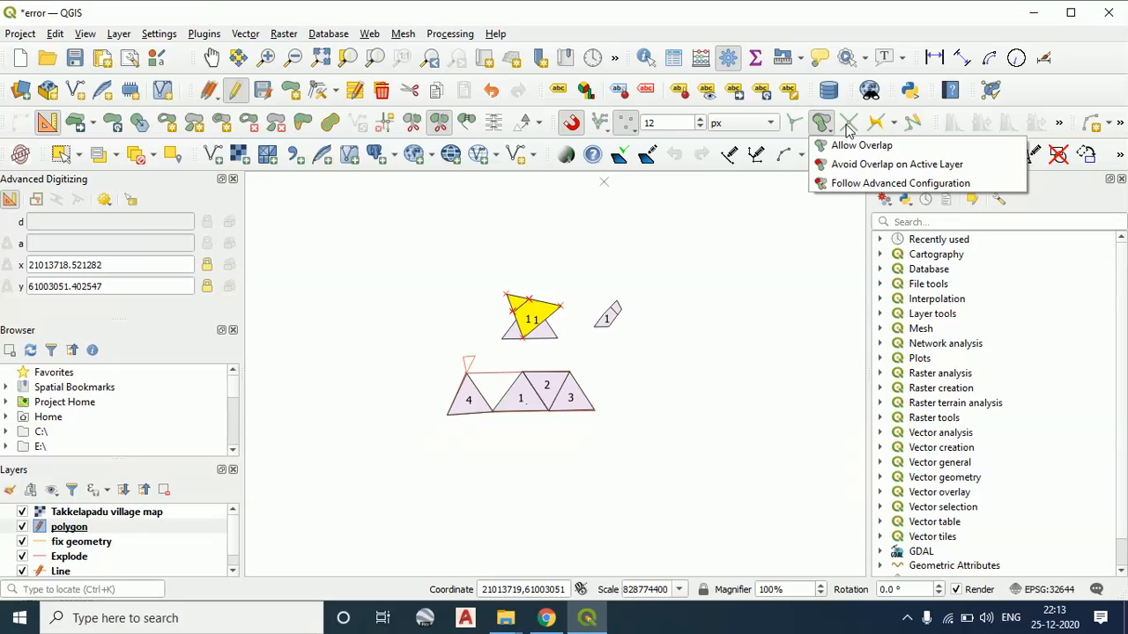
pyautogui.click(847, 129)
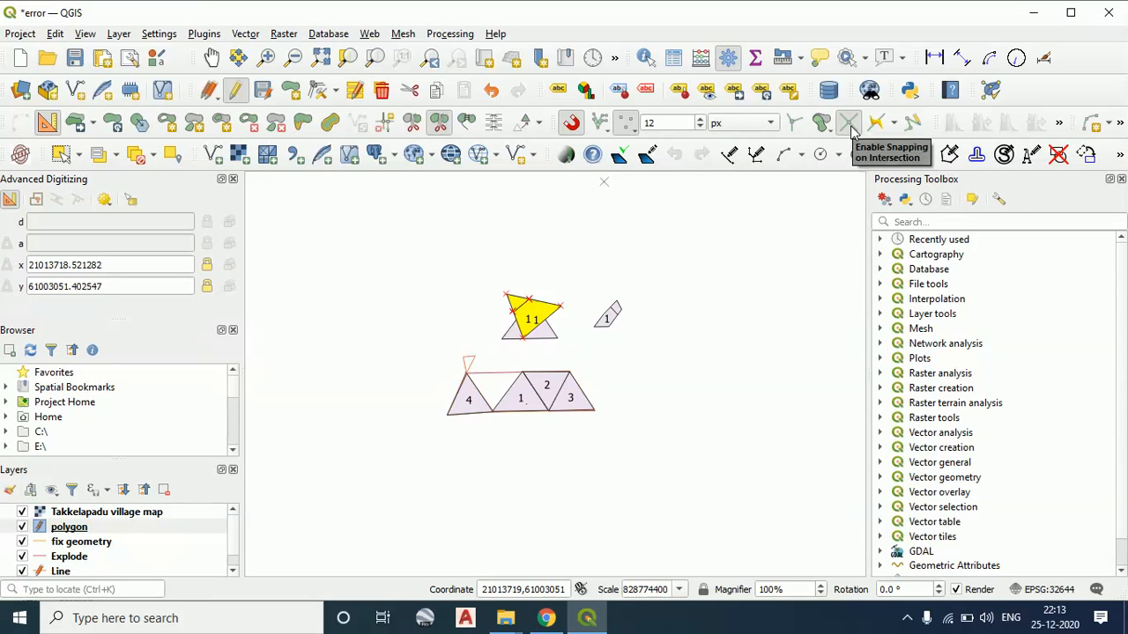
pyautogui.click(848, 124)
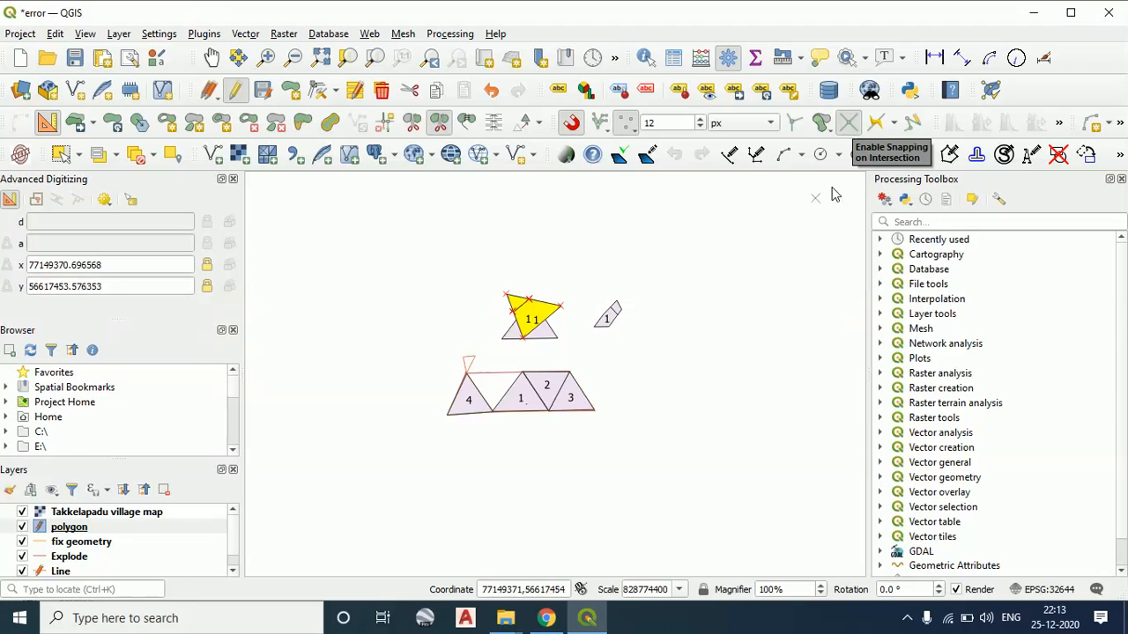
# Try to split the separate small slanted polygon with a Split Parts cut starting on its slanted left edge
pyautogui.scroll(2, 590, 335)
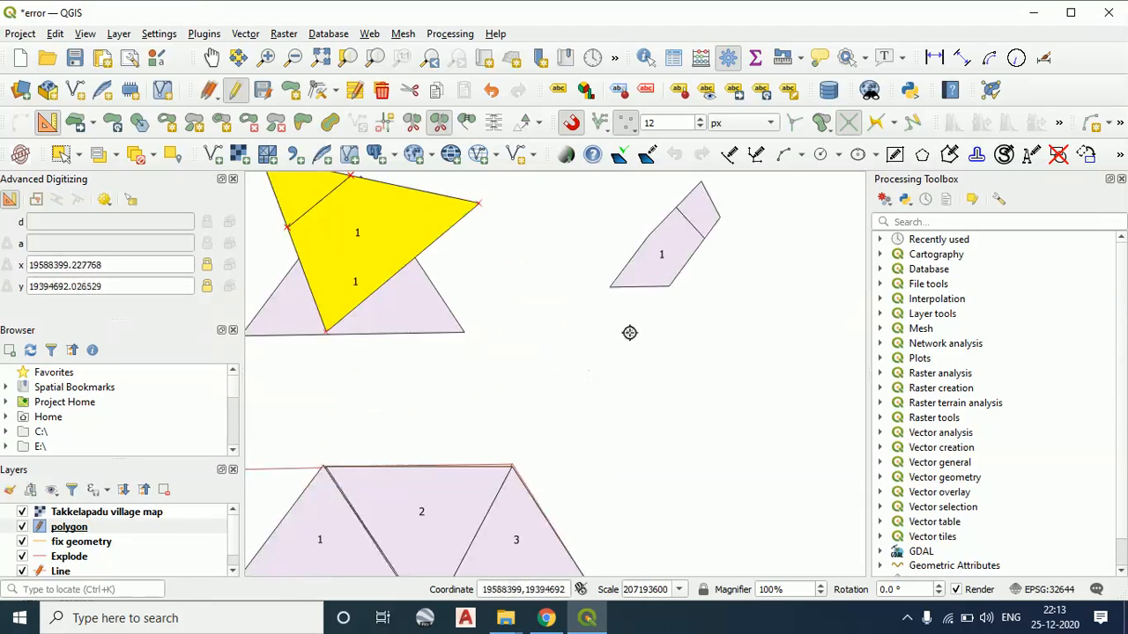
pyautogui.click(647, 236)
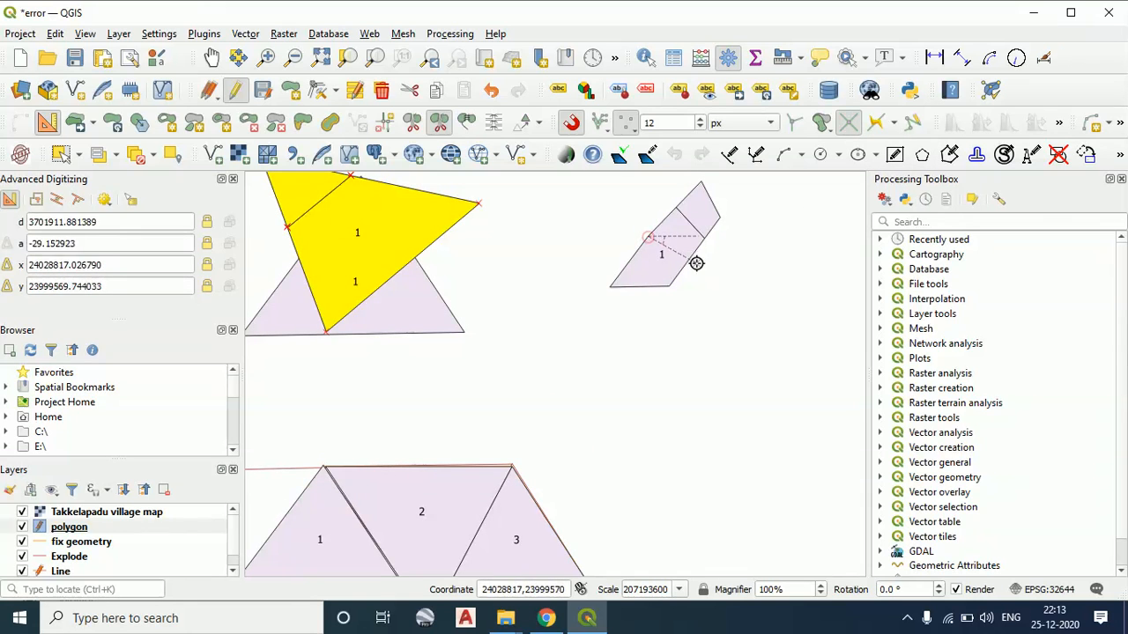
pyautogui.rightClick(650, 264)
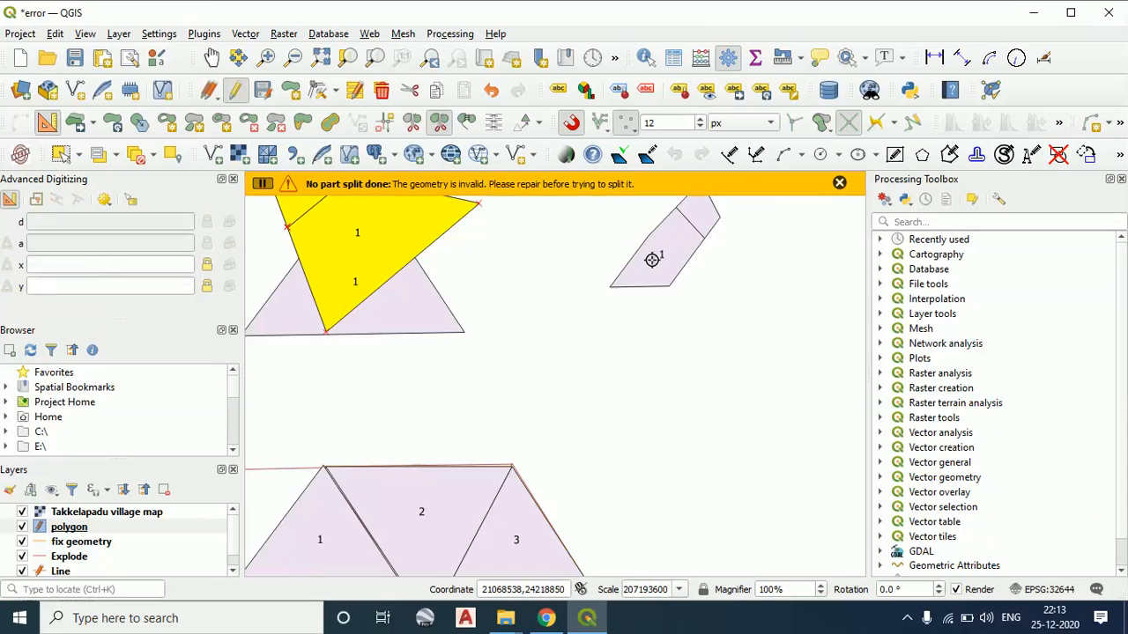
pyautogui.click(837, 184)
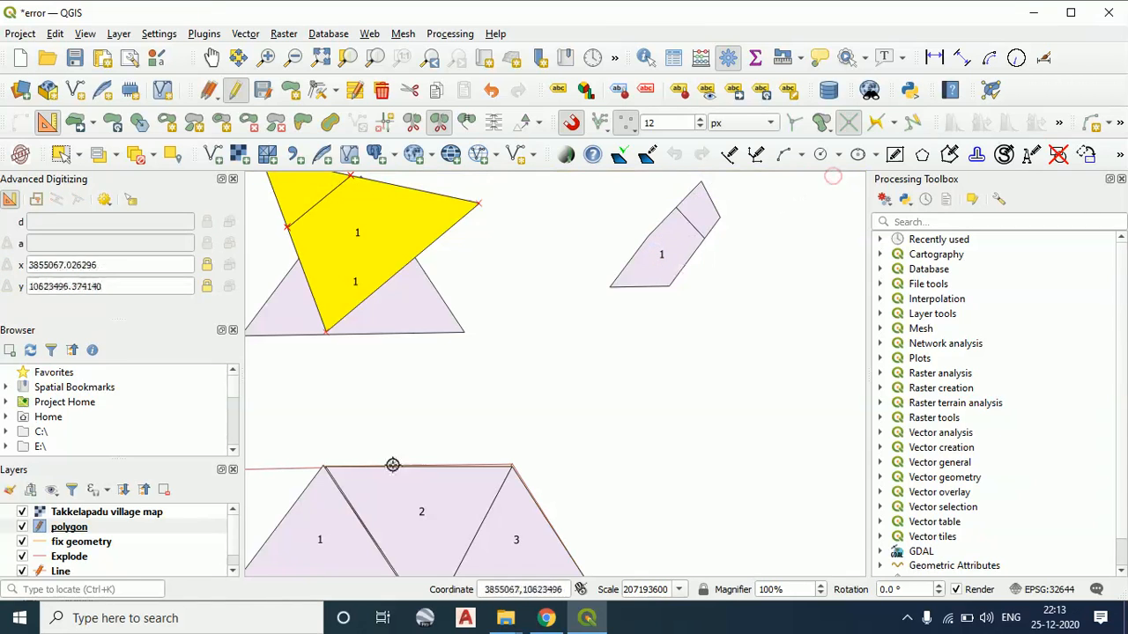
# Make the fix geometry layer active and hide the Explode, polygon and fix geometry layers
pyautogui.scroll(-1, 89, 547)
pyautogui.click(71, 555)
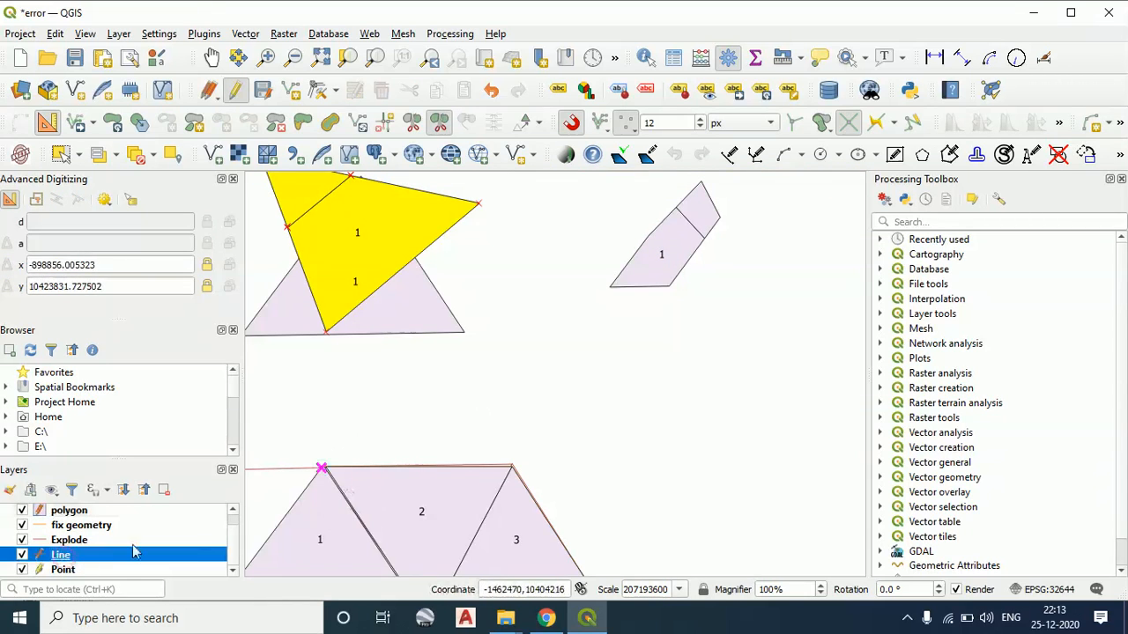
pyautogui.click(24, 540)
pyautogui.click(28, 512)
pyautogui.click(28, 525)
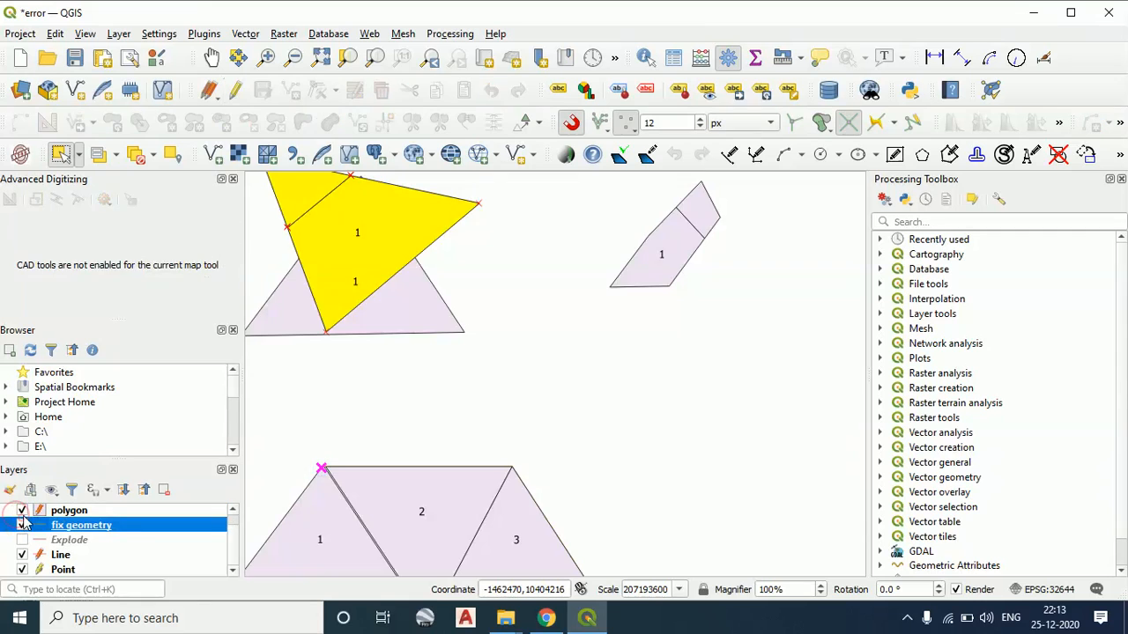
pyautogui.click(25, 511)
pyautogui.click(22, 525)
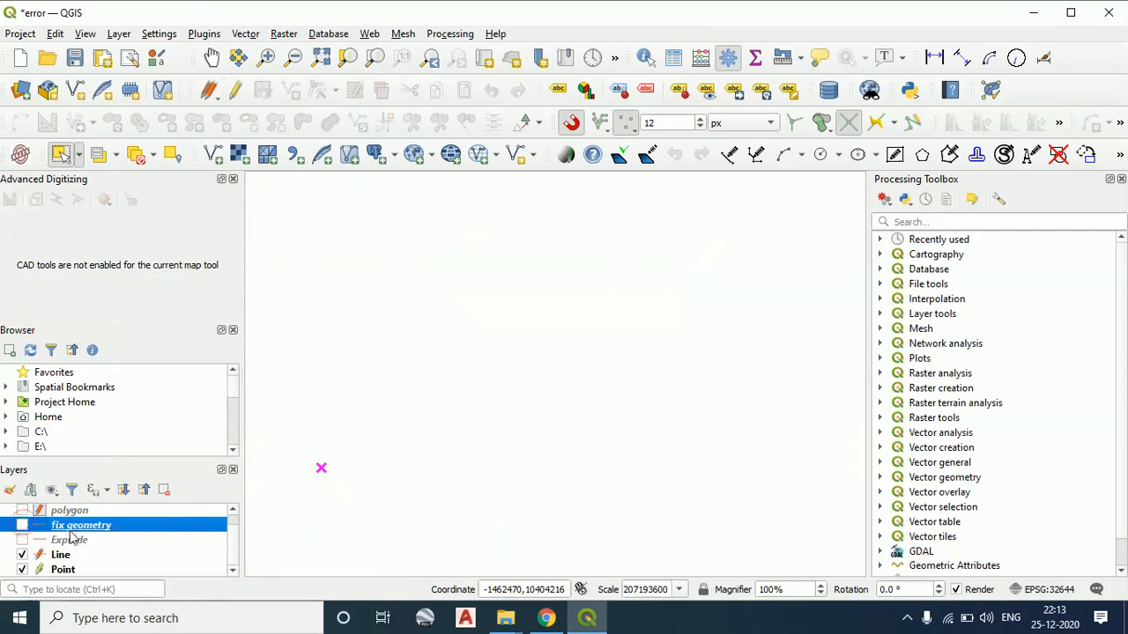
# Show the fix geometry, Explode and polygon layers again in the map
pyautogui.click(22, 526)
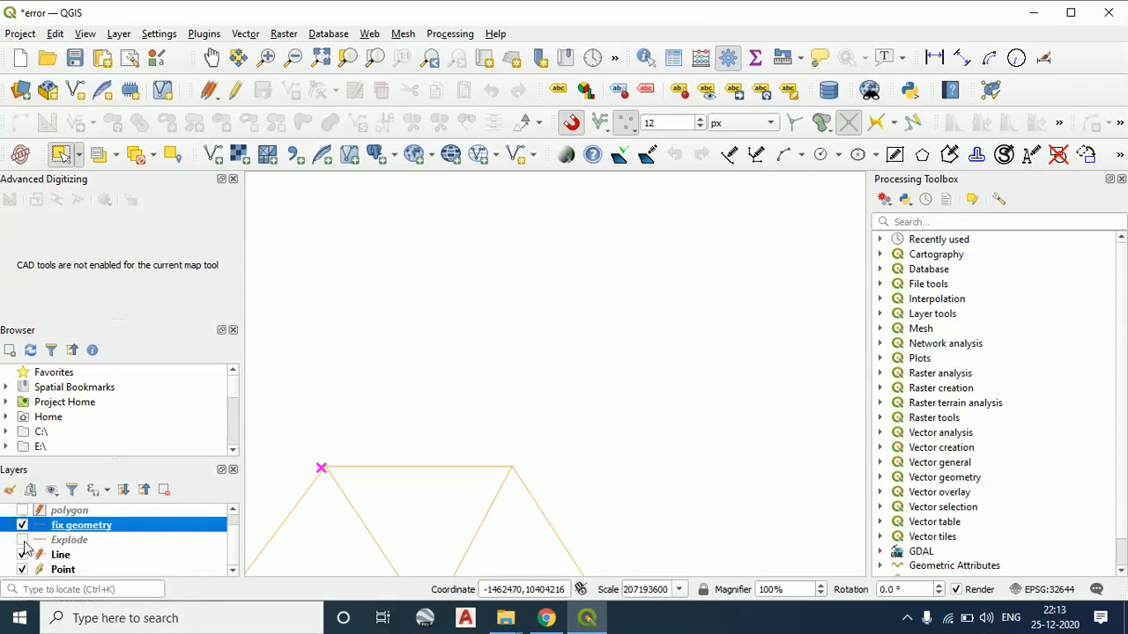
pyautogui.click(22, 540)
pyautogui.click(22, 511)
pyautogui.scroll(-1, 599, 368)
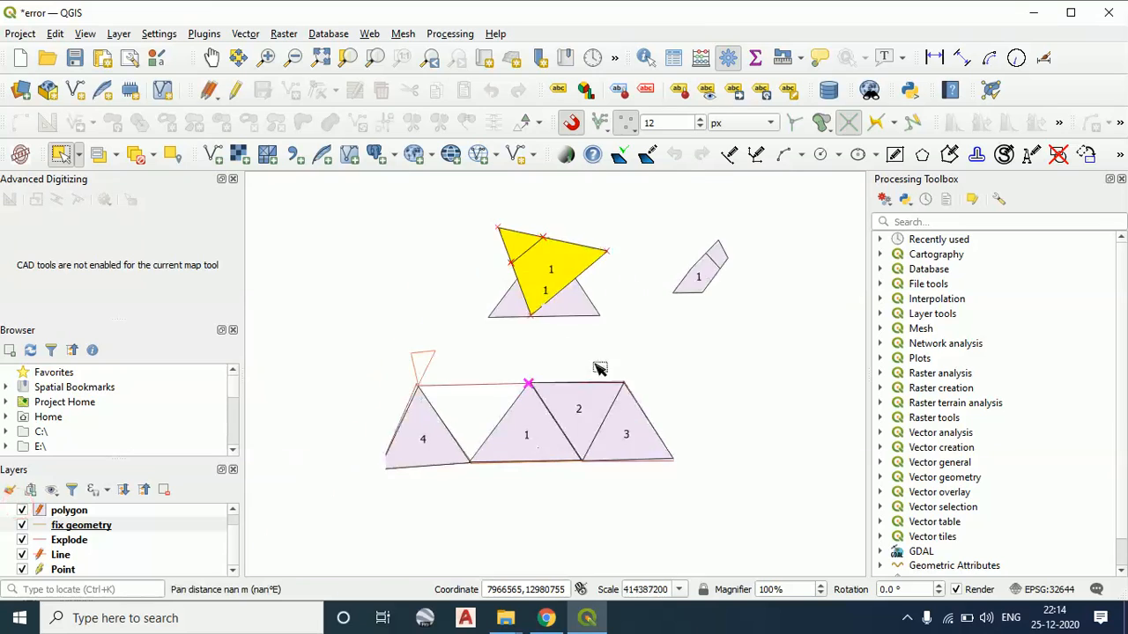
pyautogui.scroll(1, 509, 408)
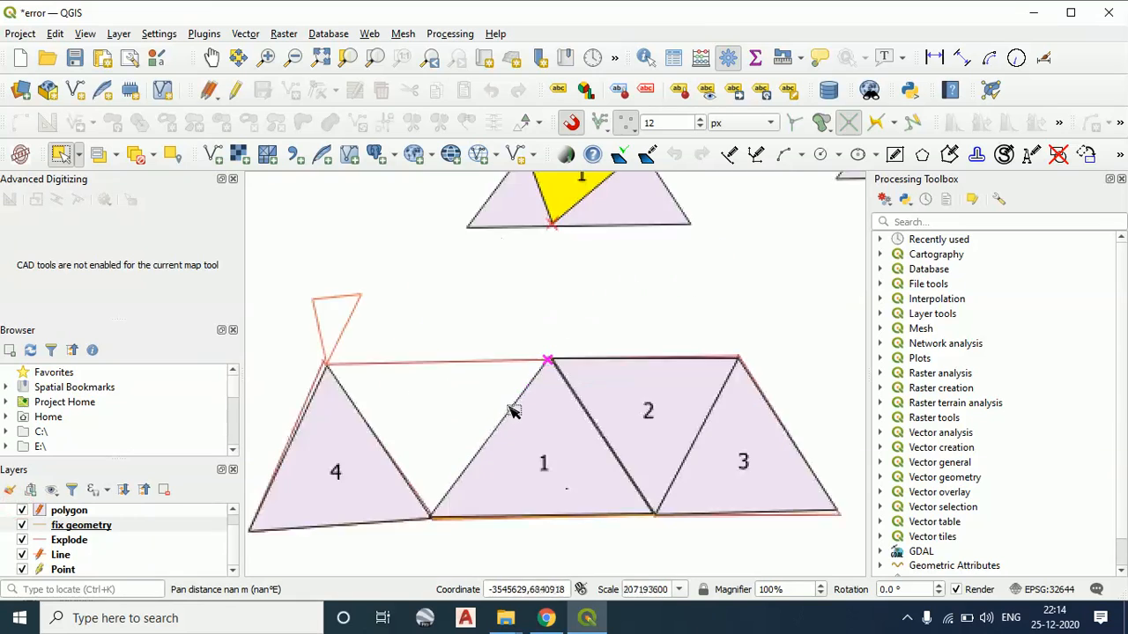
# Switch the fix geometry layer into edit mode and hide the polygon layer
pyautogui.click(850, 125)
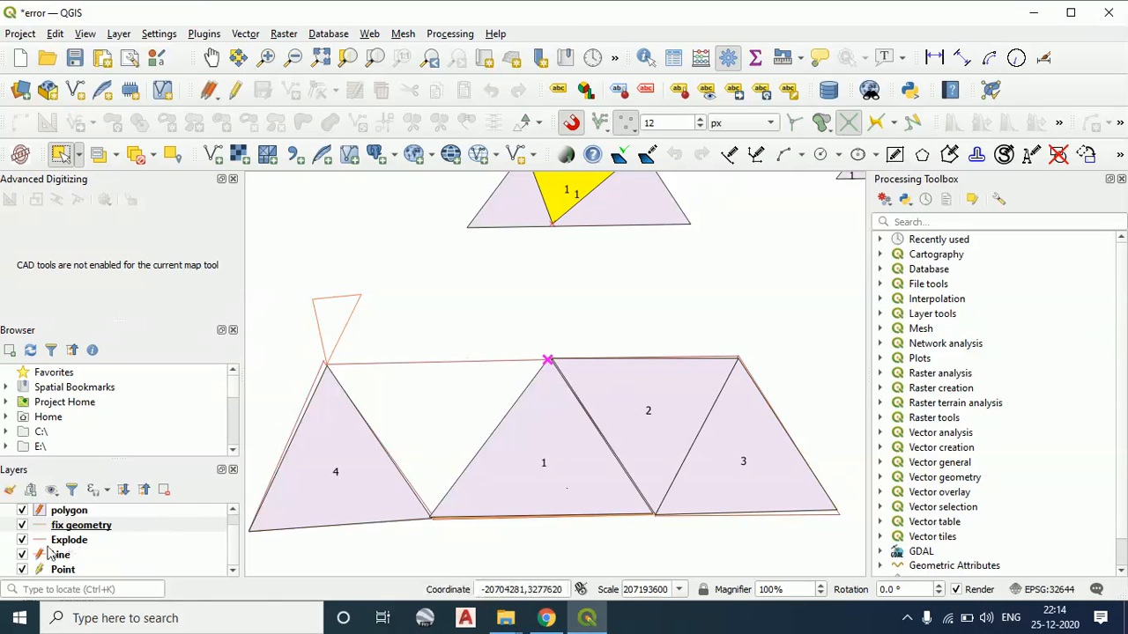
pyautogui.click(235, 90)
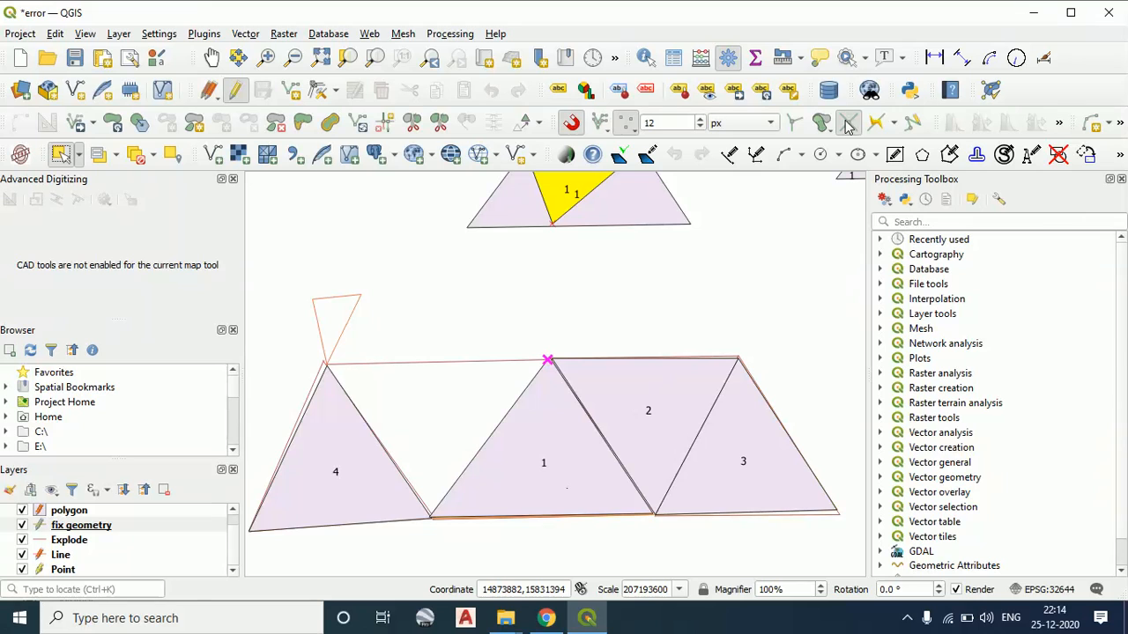
pyautogui.click(895, 124)
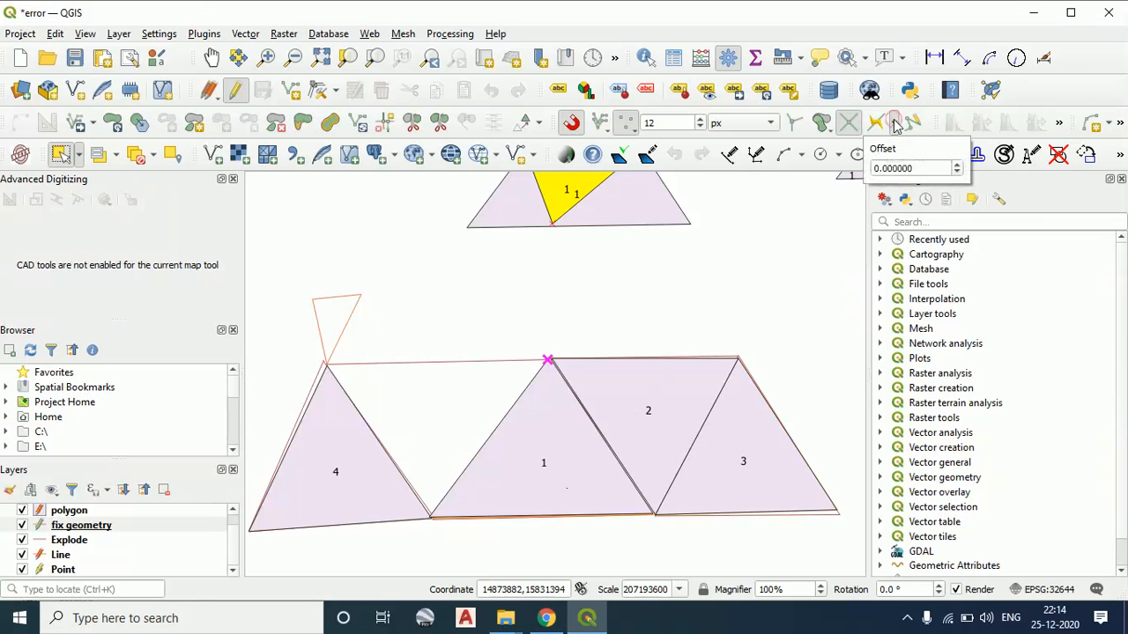
pyautogui.click(850, 123)
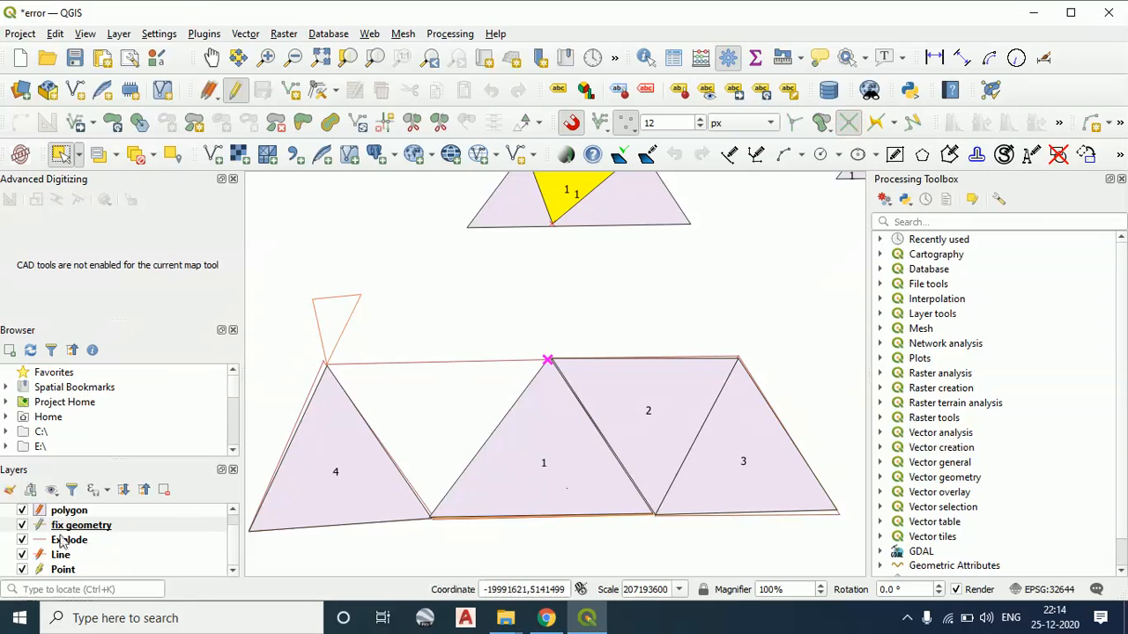
pyautogui.click(22, 511)
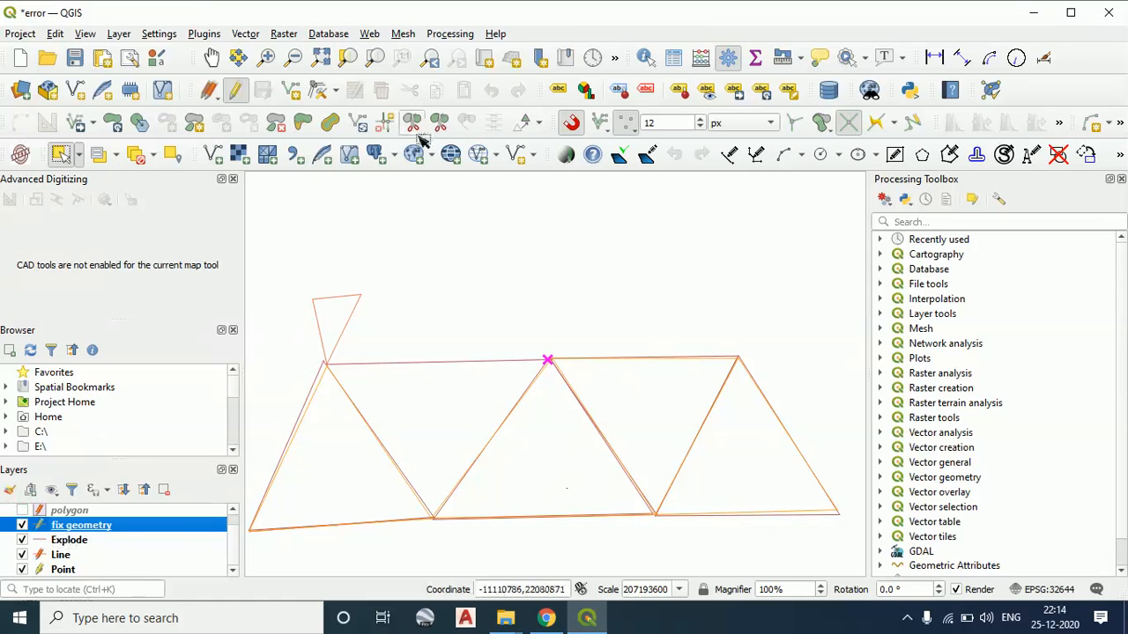
# Disable snapping on intersection and add a V-shaped line across the long horizontal red line in fix geometry, accepting its attributes unchanged
pyautogui.click(291, 90)
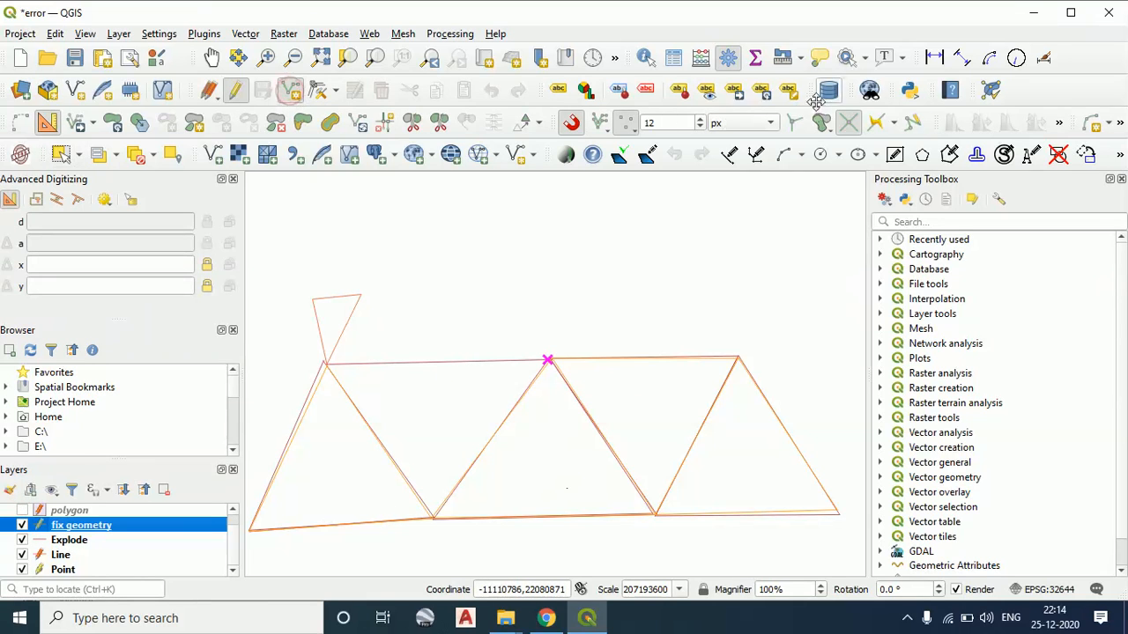
pyautogui.click(848, 122)
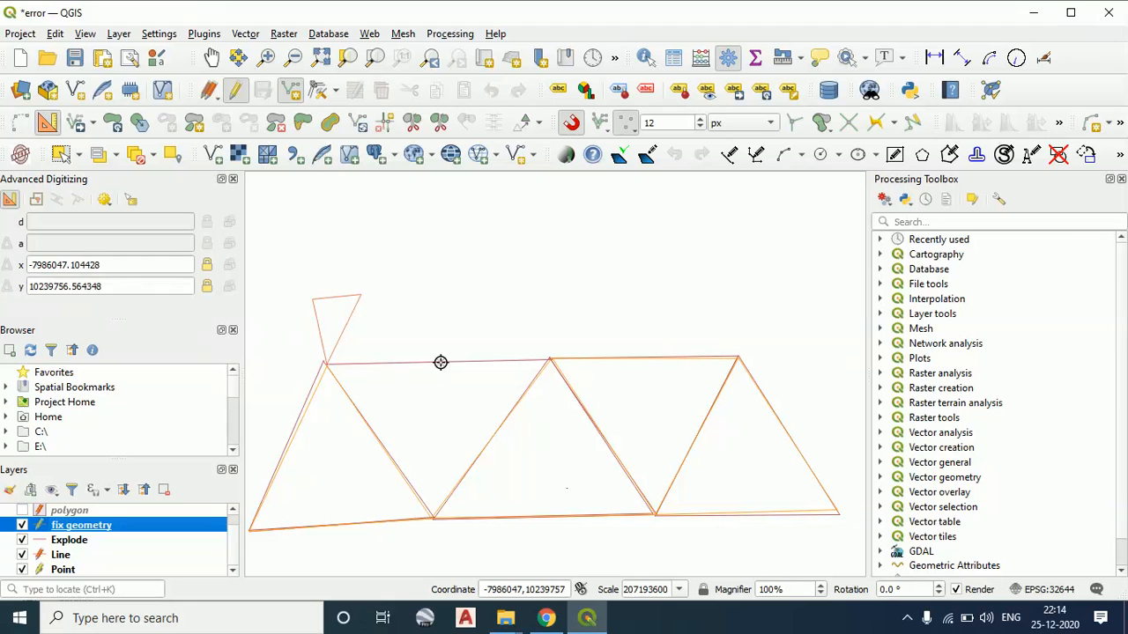
pyautogui.scroll(2, 504, 381)
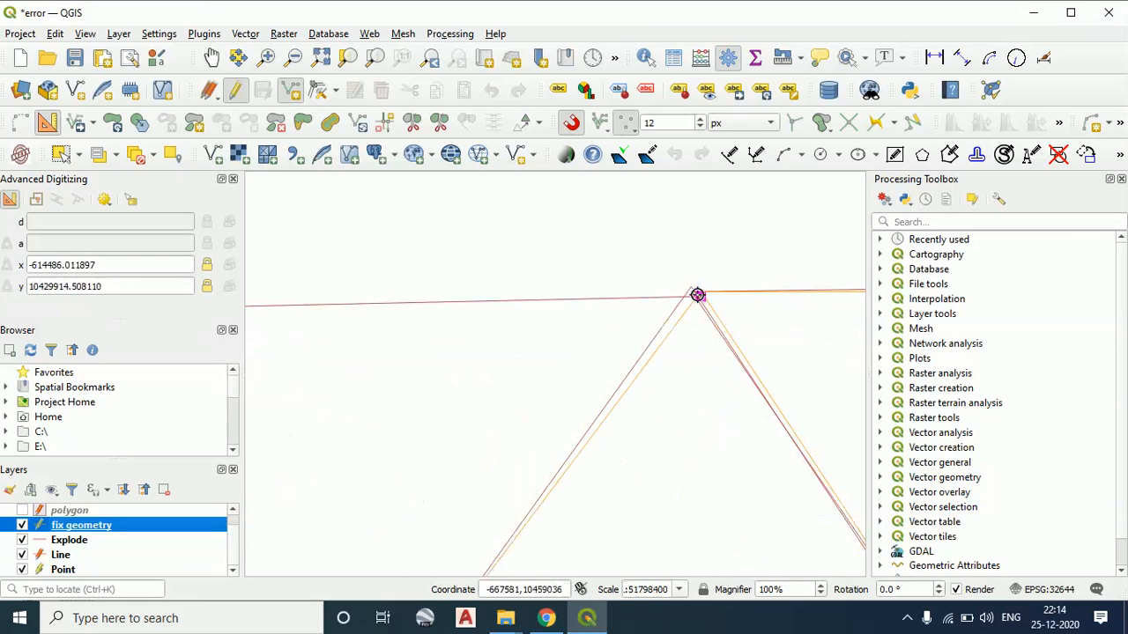
pyautogui.scroll(1, 697, 295)
pyautogui.click(373, 285)
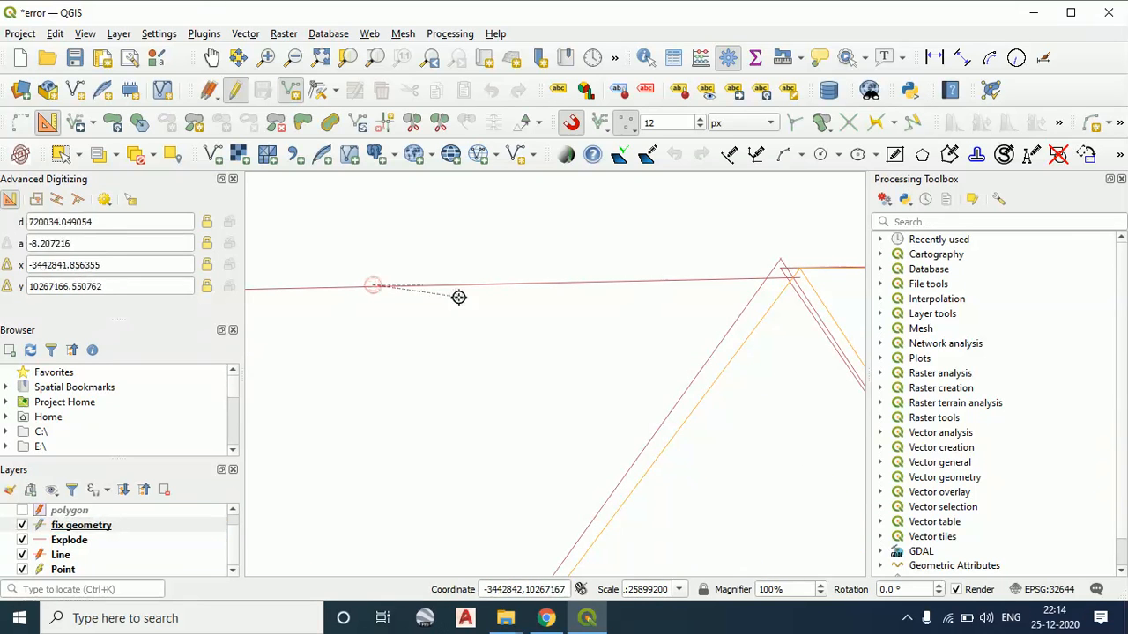
pyautogui.click(445, 346)
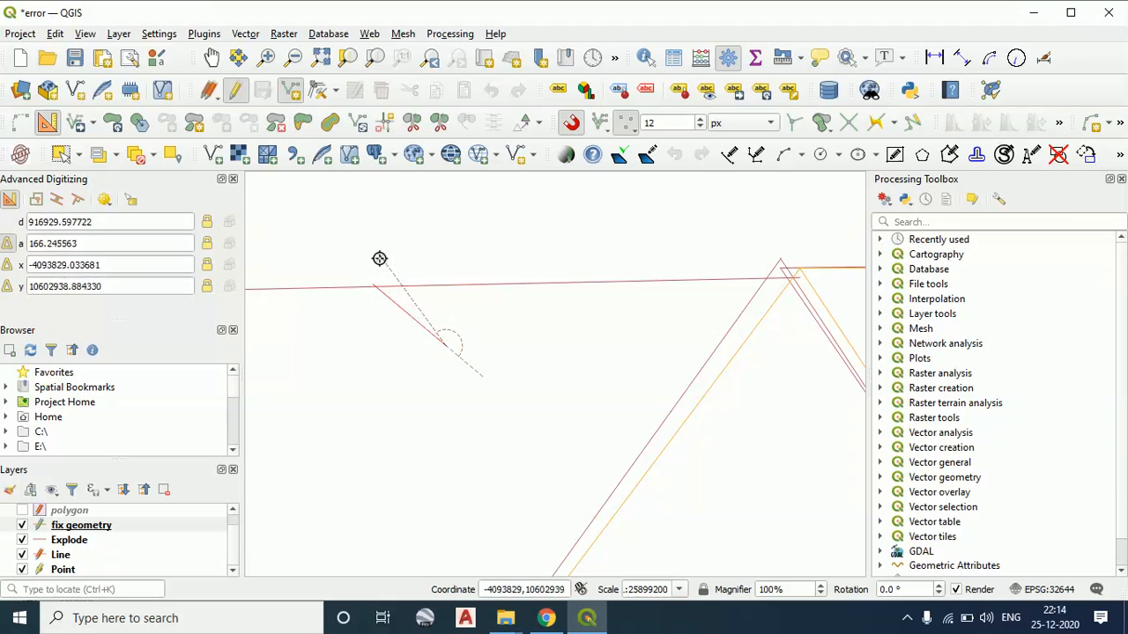
pyautogui.click(382, 255)
pyautogui.rightClick(443, 282)
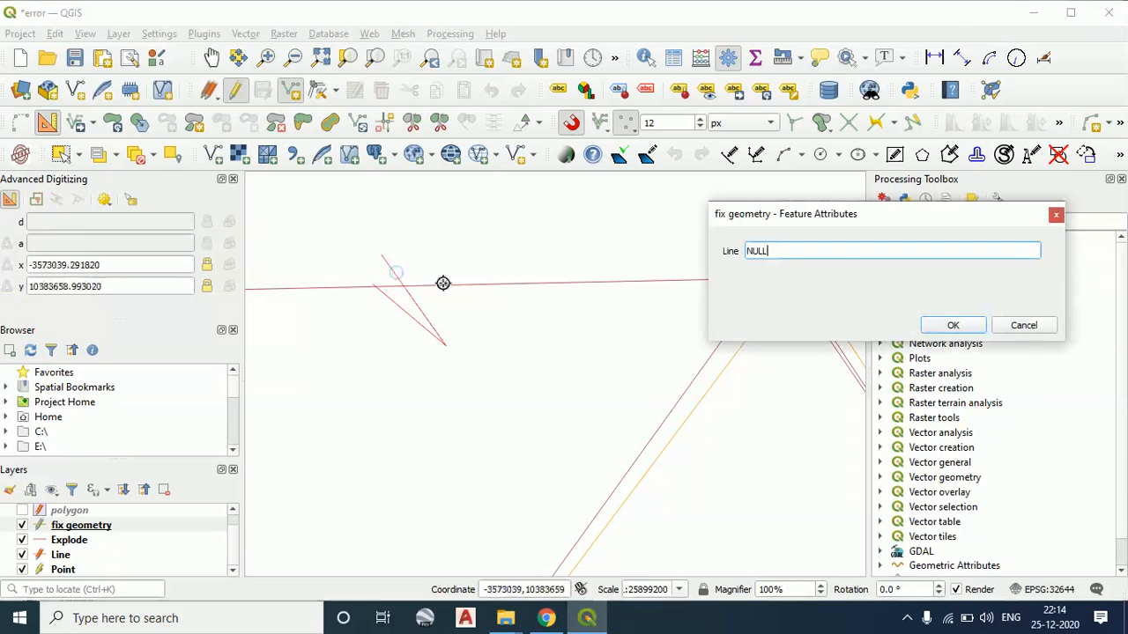
pyautogui.click(953, 325)
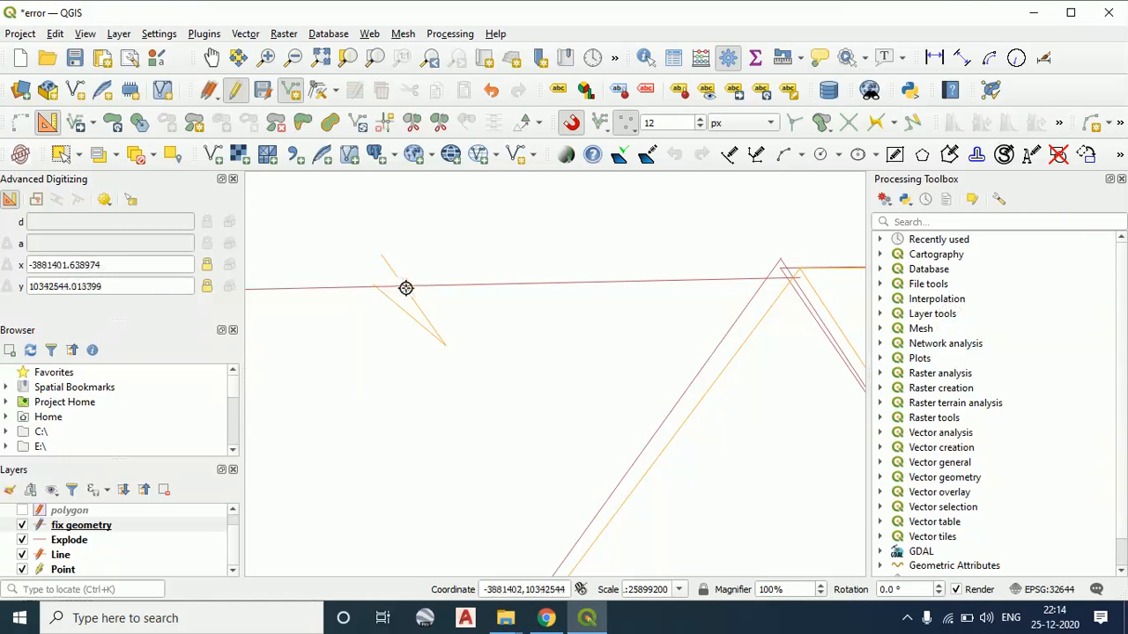
# Add a diagonal line about 3405 map units long to fix geometry where the orange diagonal crosses the horizontal red line, accepting its attributes unchanged
pyautogui.scroll(-4, 393, 309)
pyautogui.moveTo(393, 307); pyautogui.dragTo(448, 304)
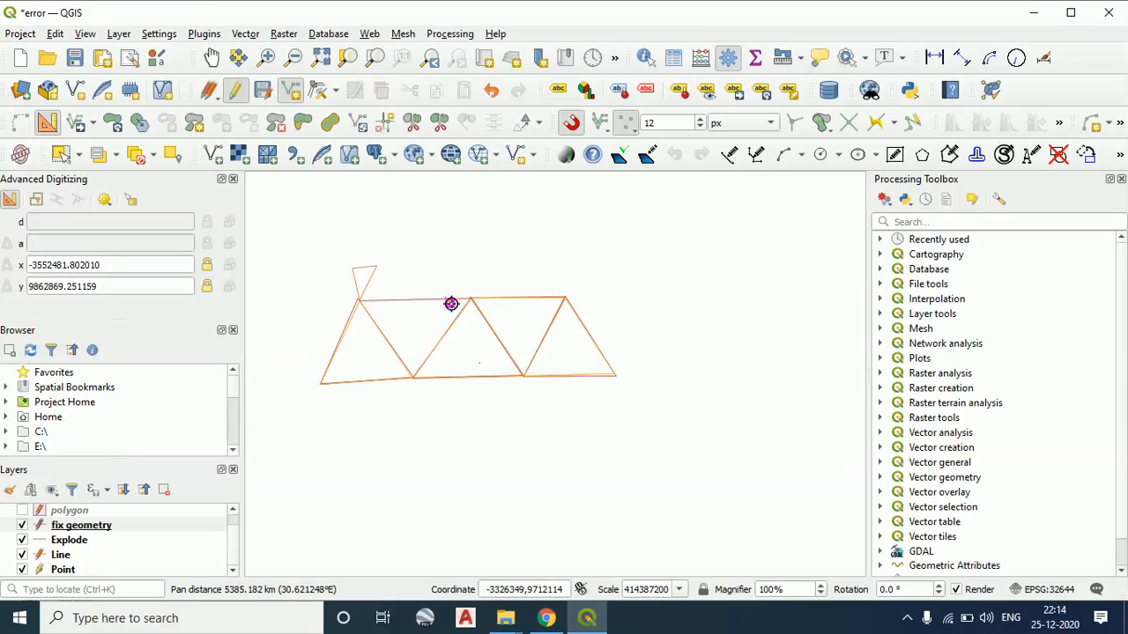
pyautogui.scroll(2, 449, 297)
pyautogui.scroll(1, 425, 305)
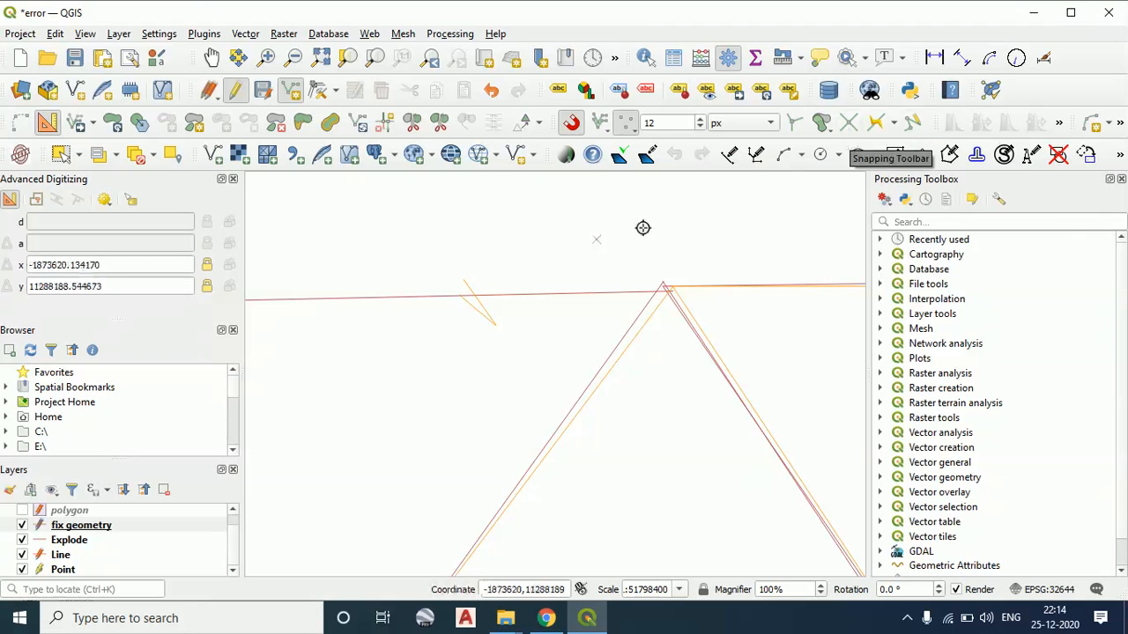
pyautogui.scroll(1, 662, 293)
pyautogui.scroll(2, 661, 268)
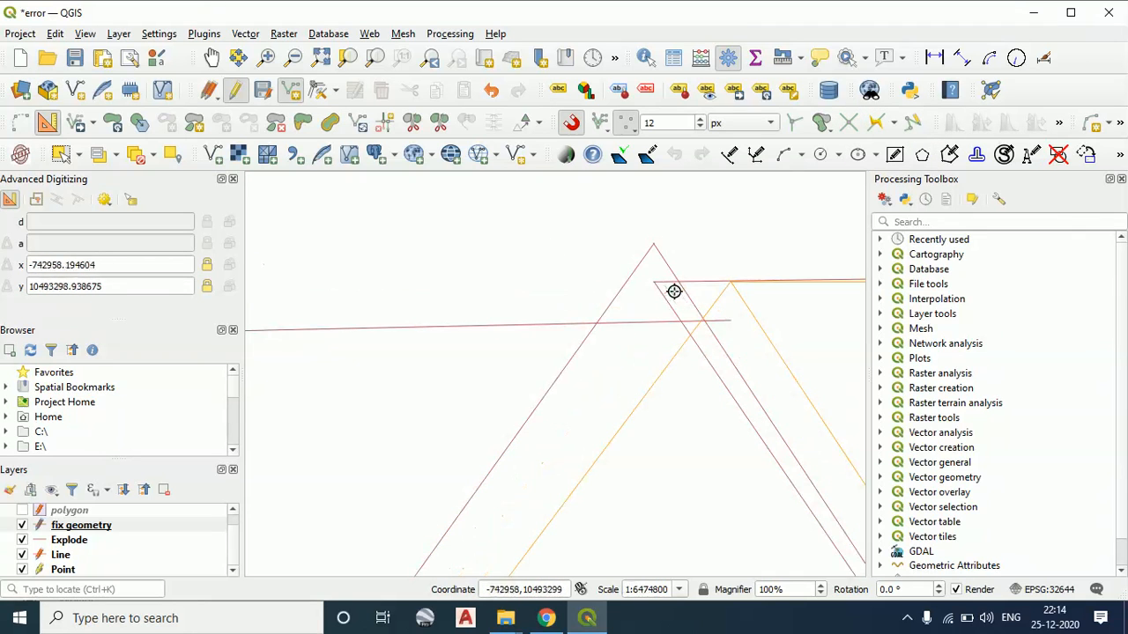
pyautogui.scroll(4, 735, 282)
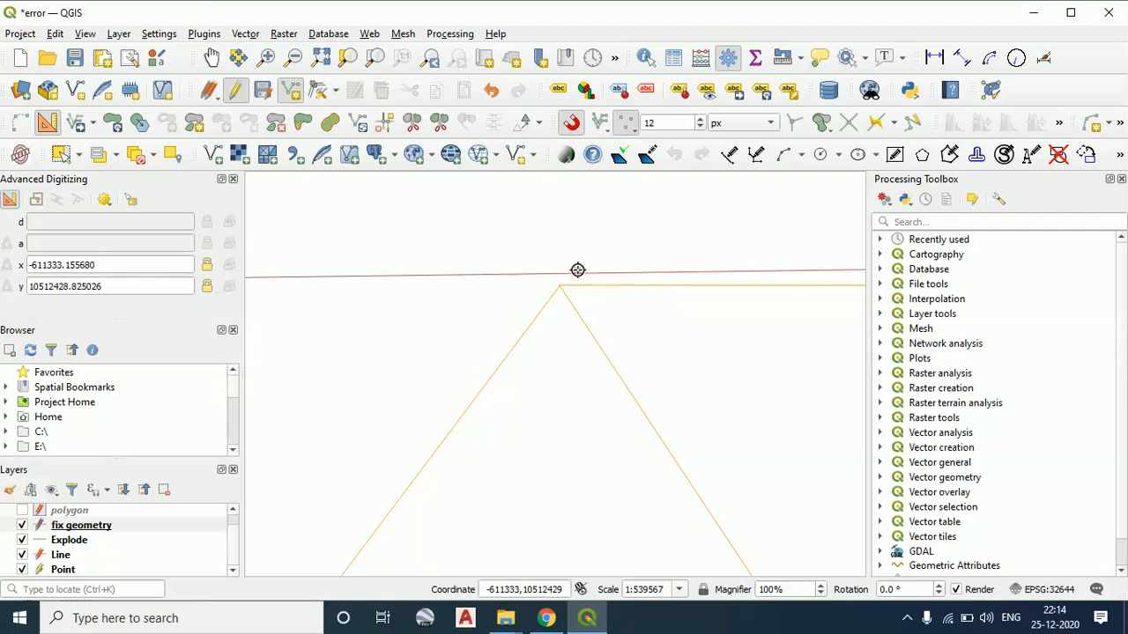
pyautogui.scroll(-4, 554, 304)
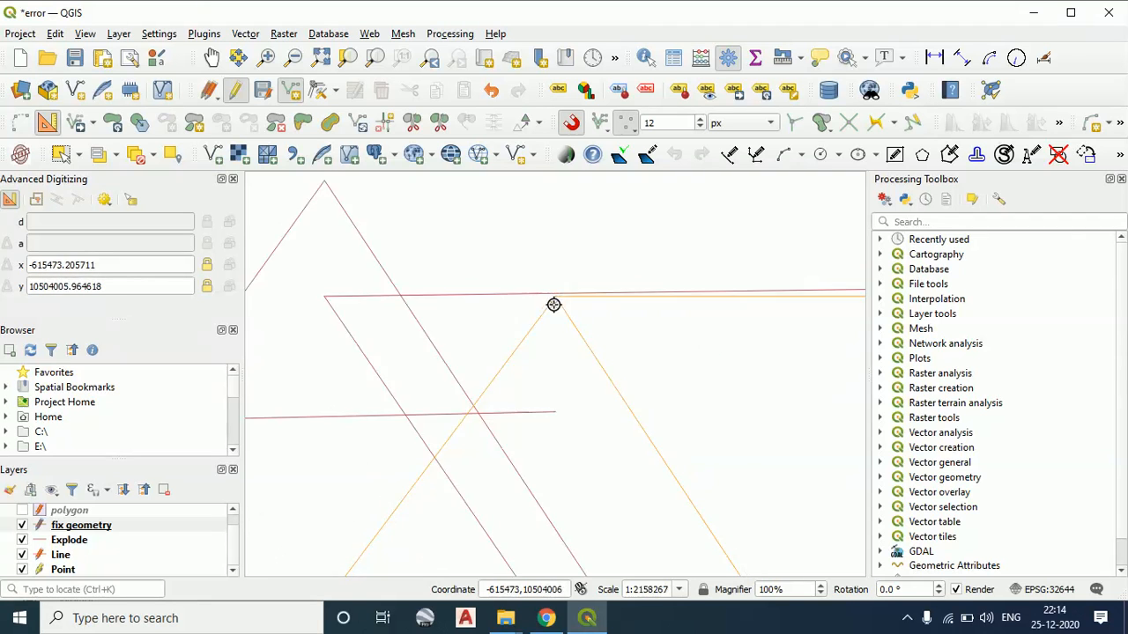
pyautogui.moveTo(494, 328); pyautogui.dragTo(660, 305)
pyautogui.scroll(3, 691, 326)
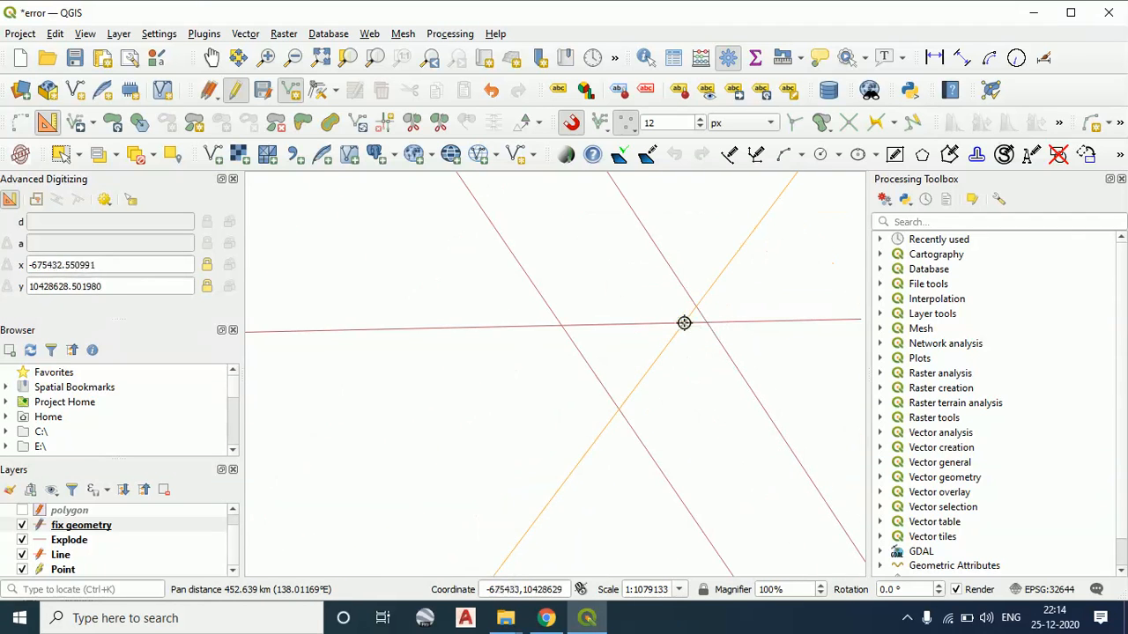
pyautogui.scroll(1, 686, 324)
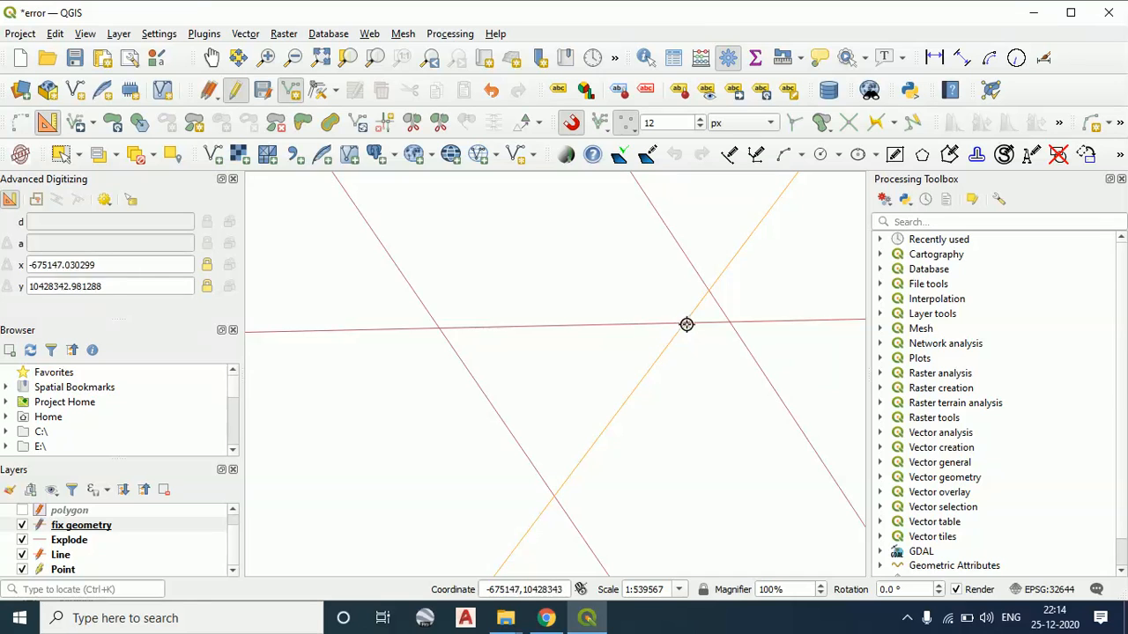
pyautogui.scroll(2, 687, 324)
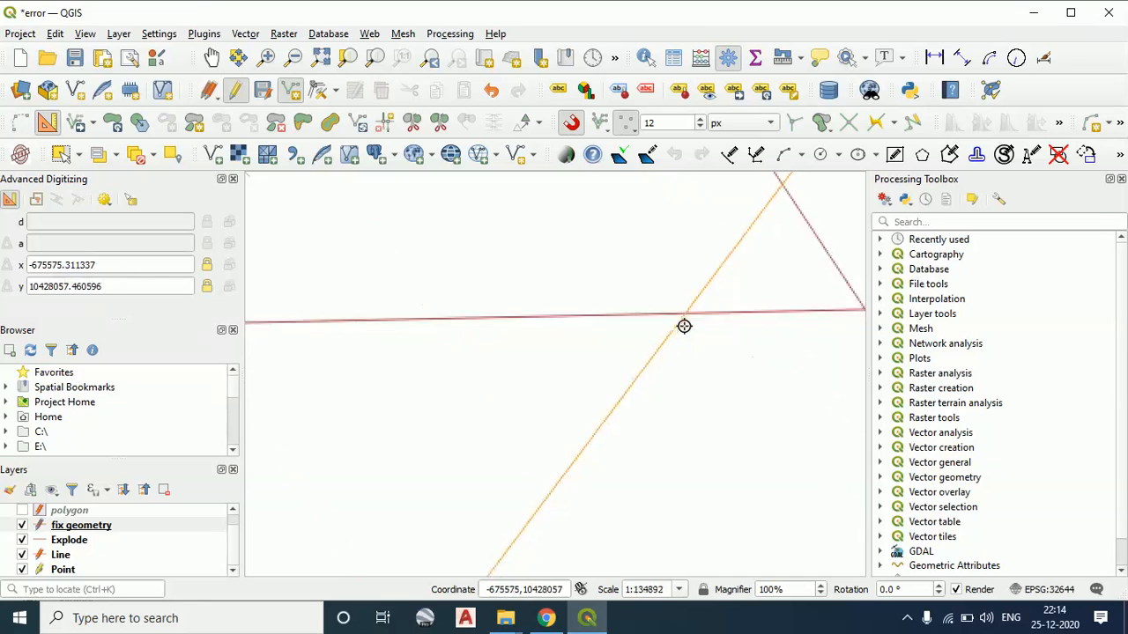
pyautogui.click(665, 283)
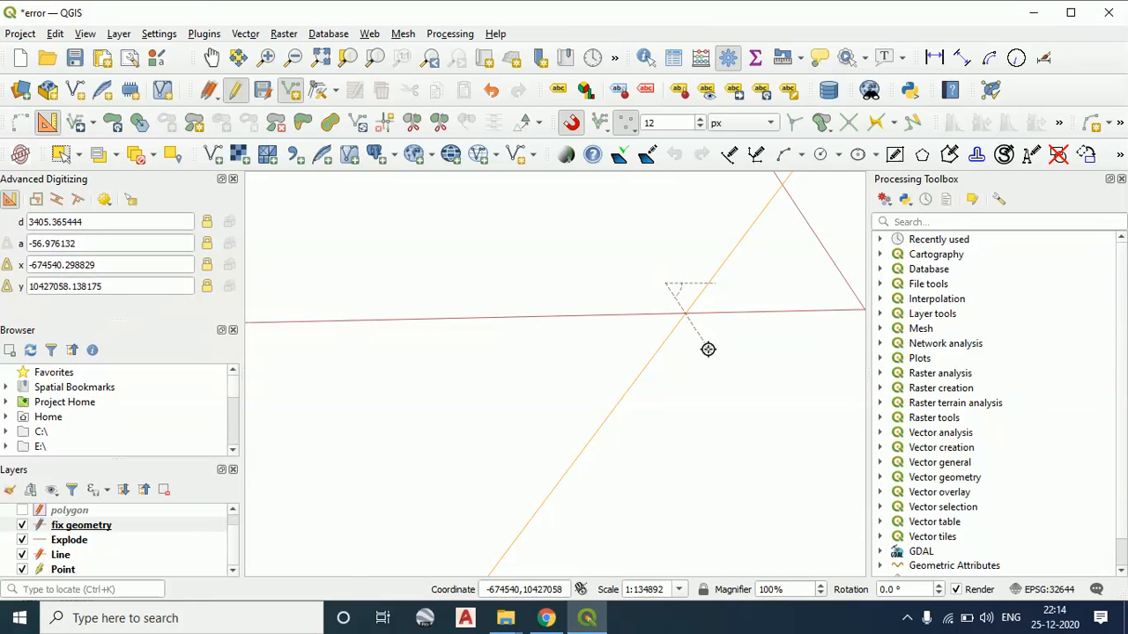
pyautogui.click(708, 349)
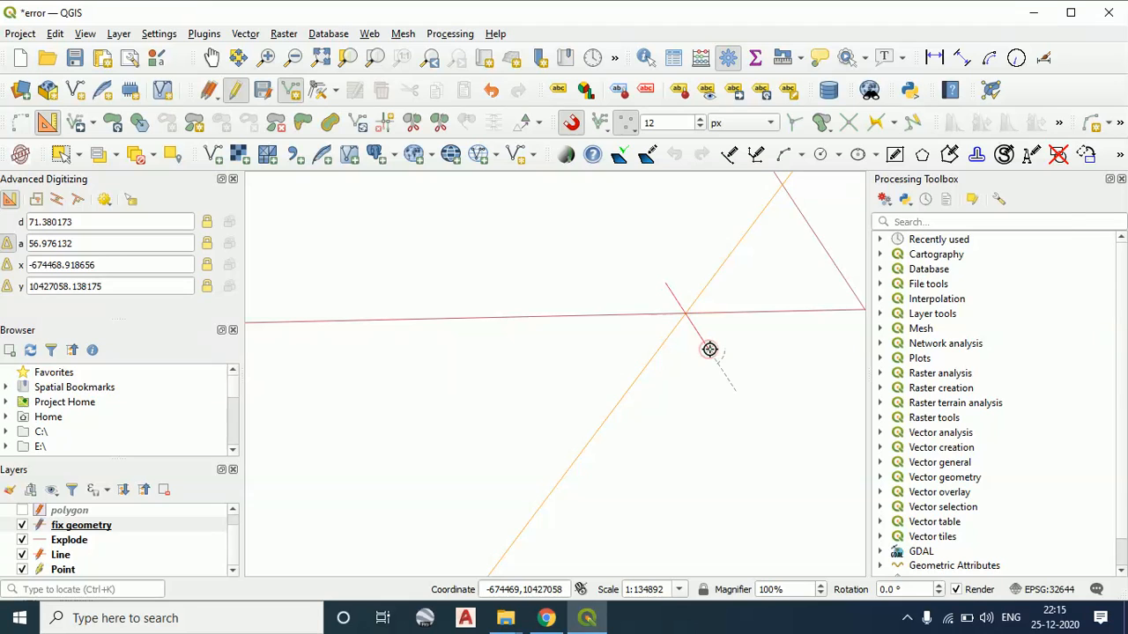
pyautogui.rightClick(711, 349)
pyautogui.click(951, 325)
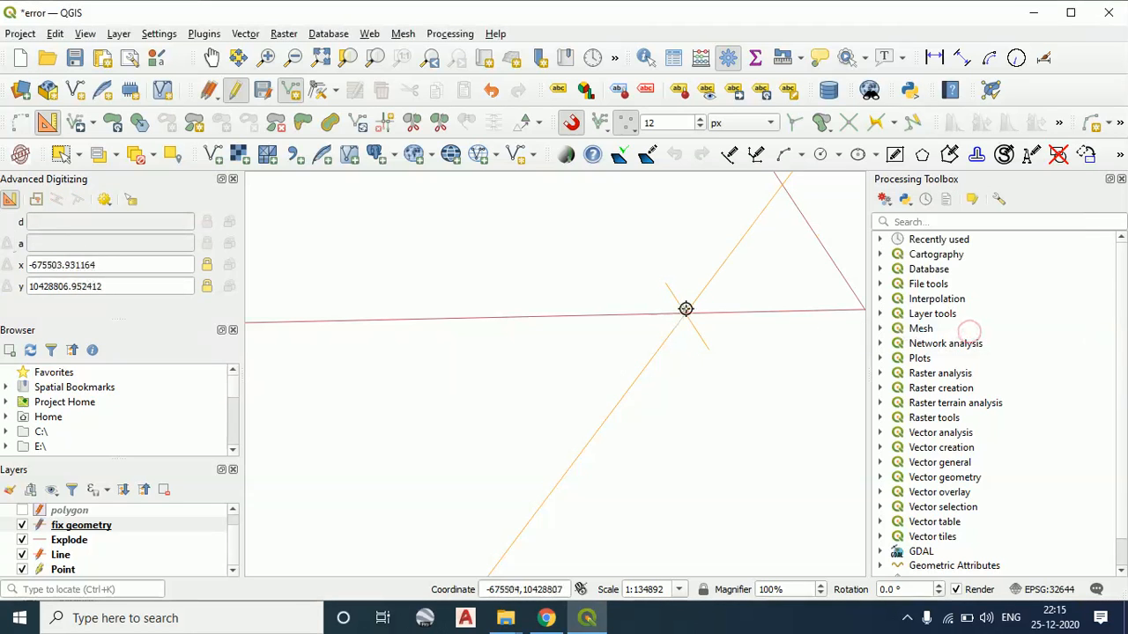
# Add another short line to fix geometry over the crossing of the horizontal red line and the orange diagonal, keeping its attributes unchanged
pyautogui.scroll(2, 686, 314)
pyautogui.scroll(3, 693, 326)
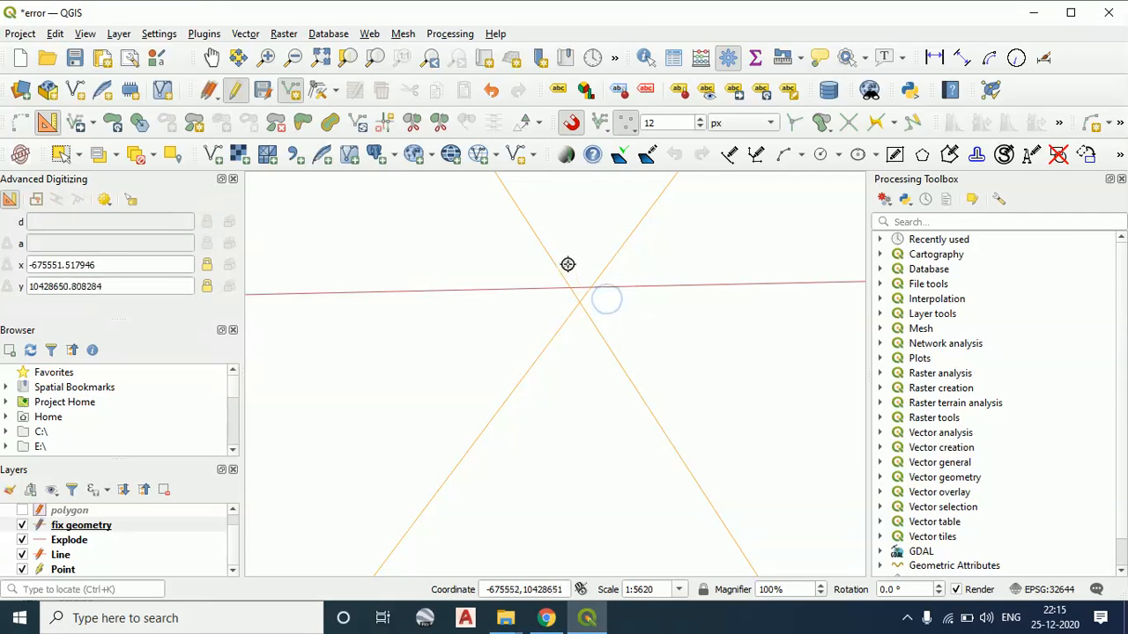
pyautogui.click(607, 311)
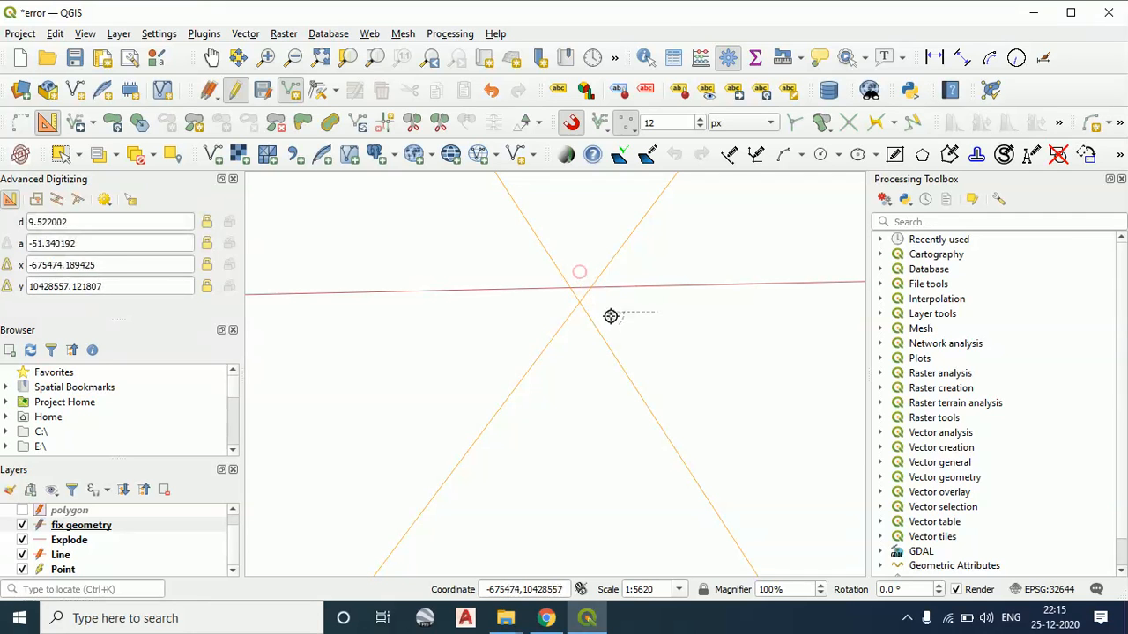
pyautogui.rightClick(576, 260)
pyautogui.click(951, 325)
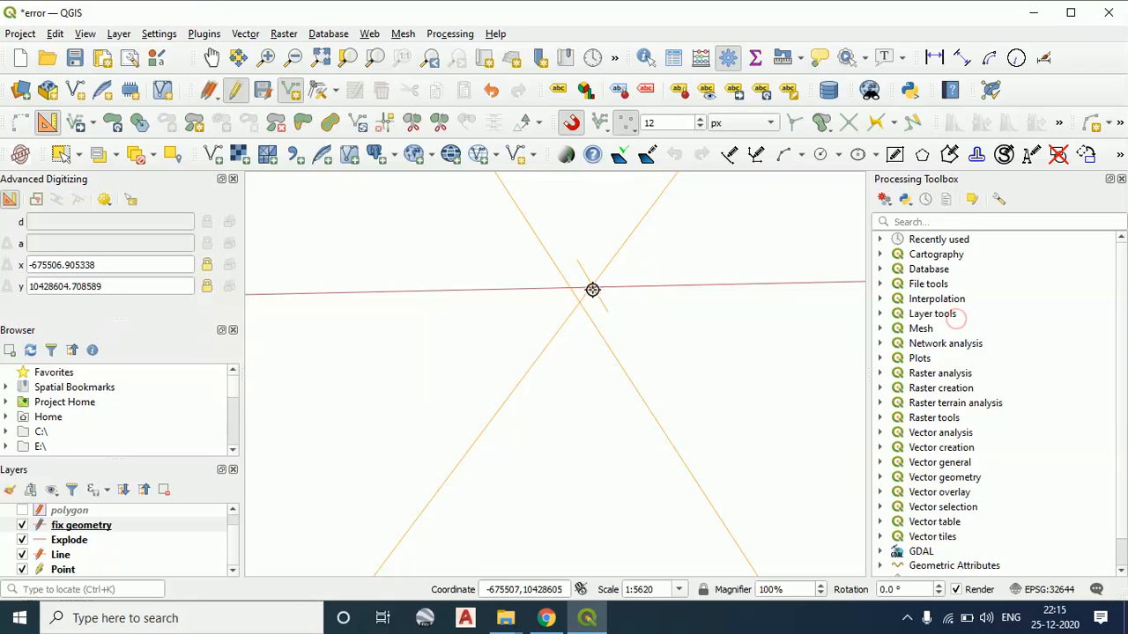
# Make the Line layer active and add a short line across the orange diagonal just below the crossing, accepting its attributes unchanged
pyautogui.scroll(-4, 696, 345)
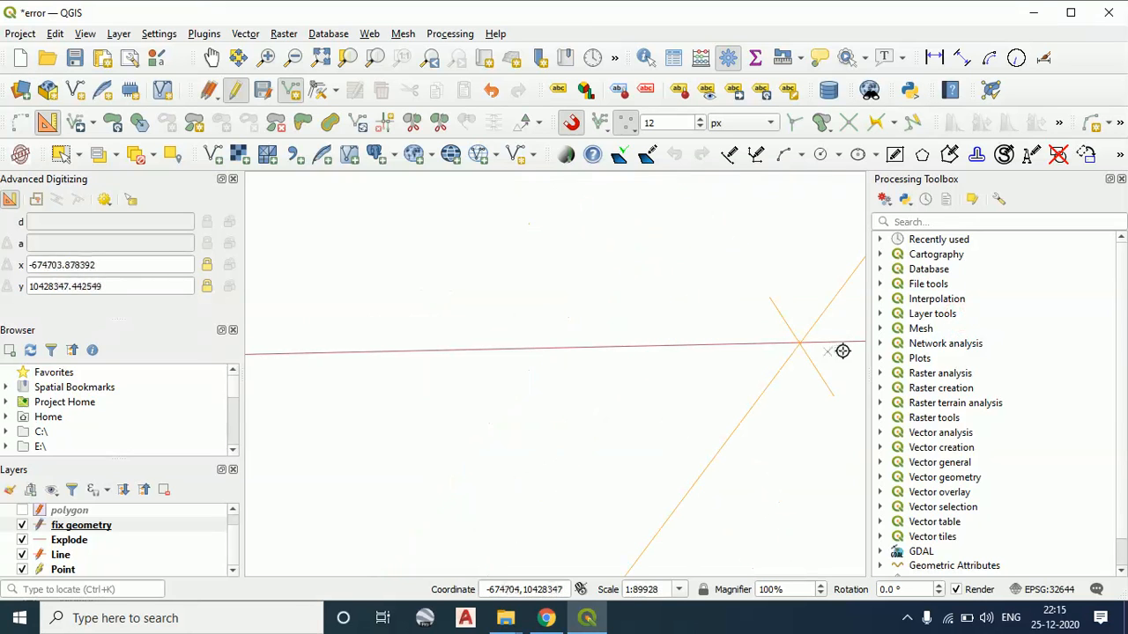
pyautogui.moveTo(804, 345); pyautogui.dragTo(718, 331)
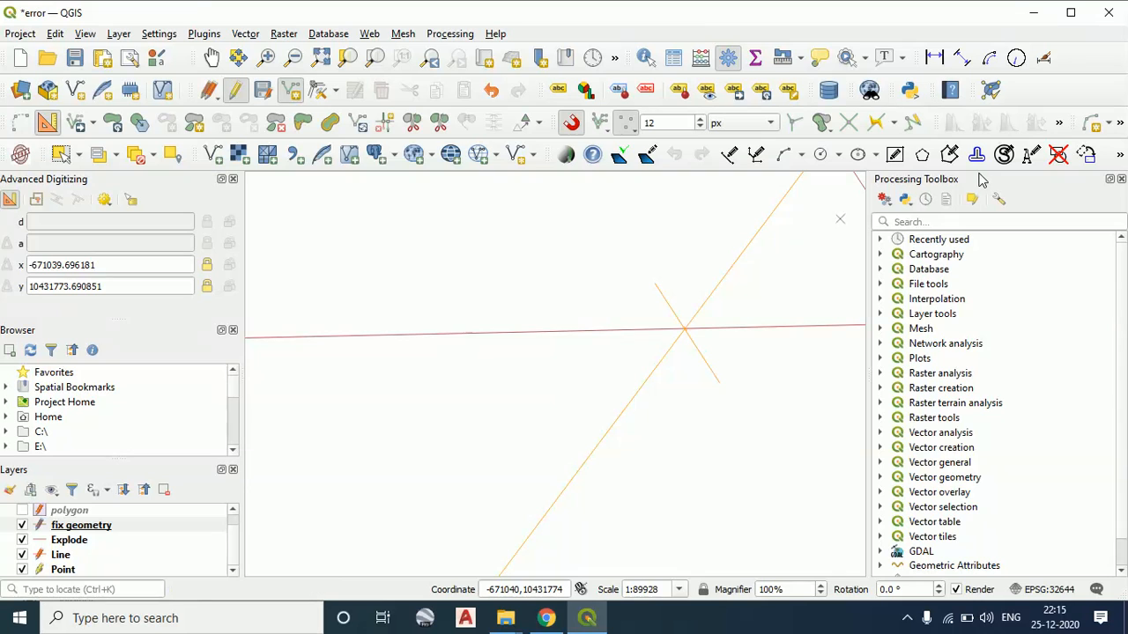
pyautogui.click(63, 559)
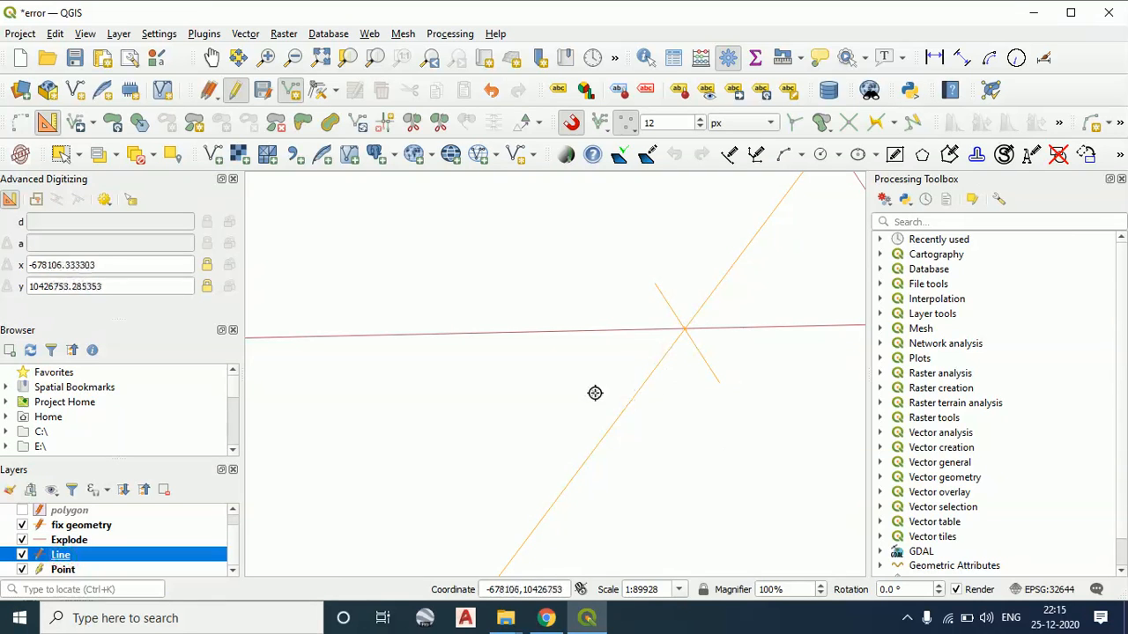
pyautogui.click(596, 393)
pyautogui.click(622, 421)
pyautogui.rightClick(622, 420)
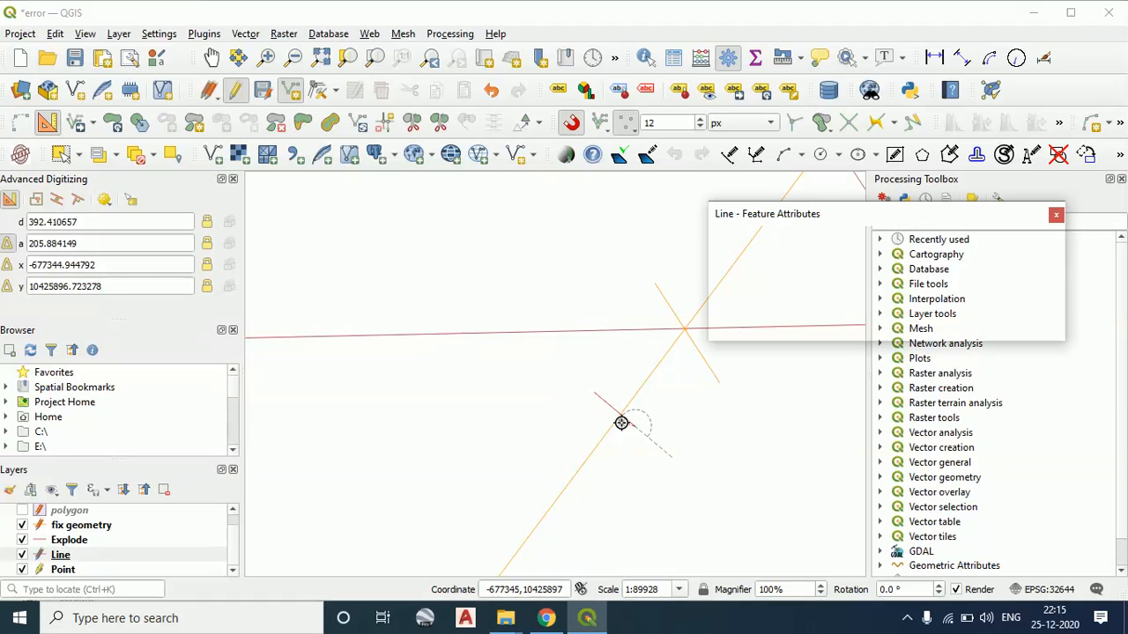
pyautogui.click(952, 325)
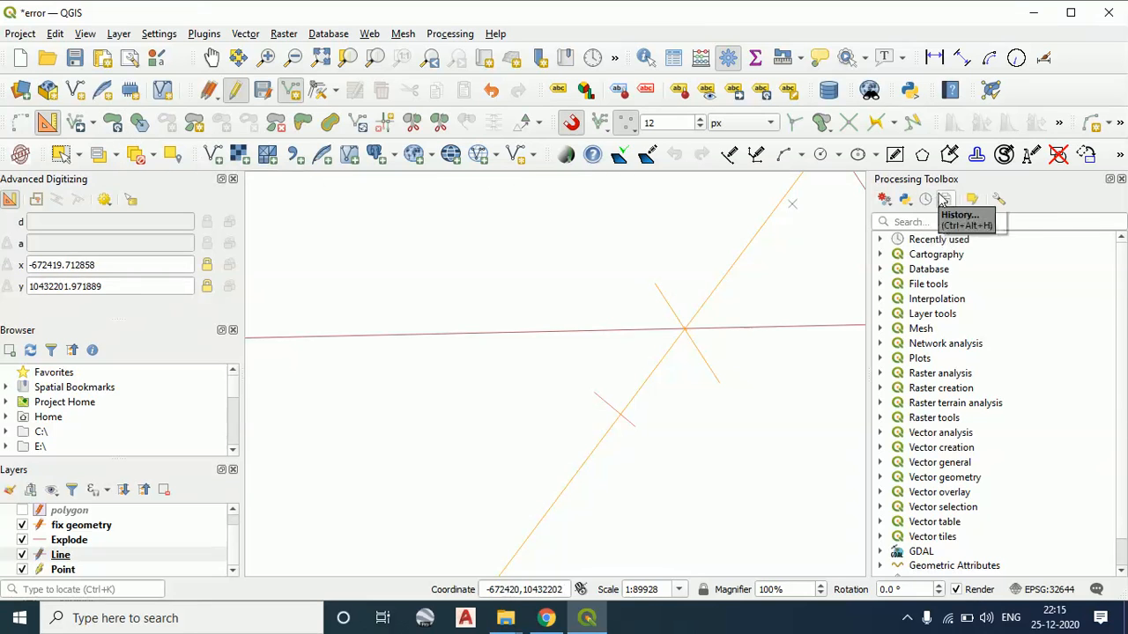
pyautogui.click(79, 156)
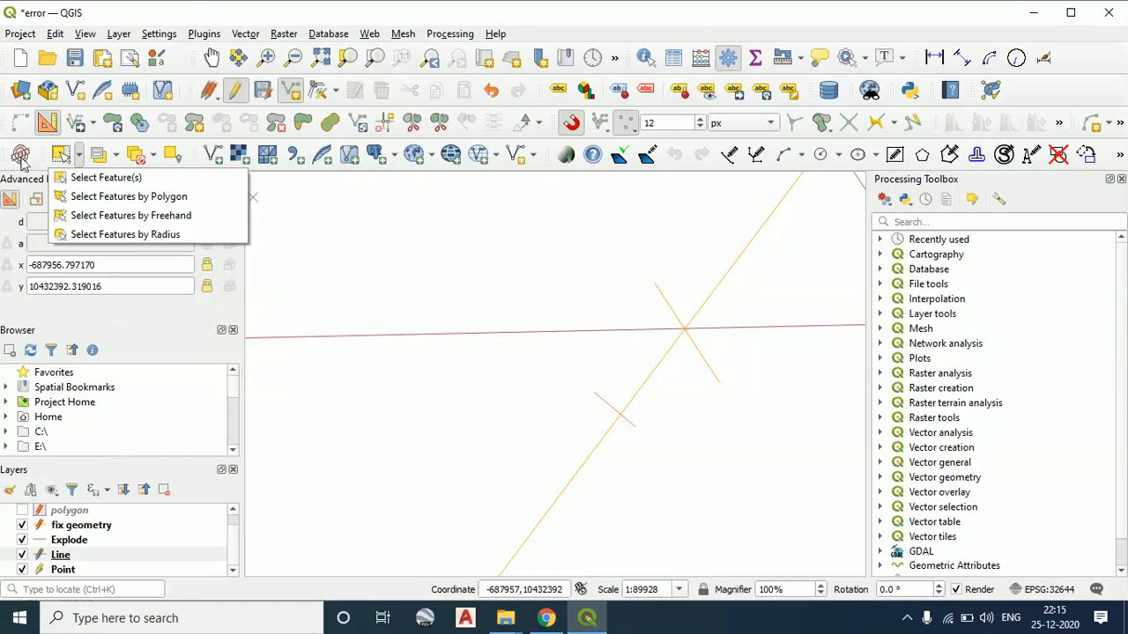
pyautogui.click(839, 156)
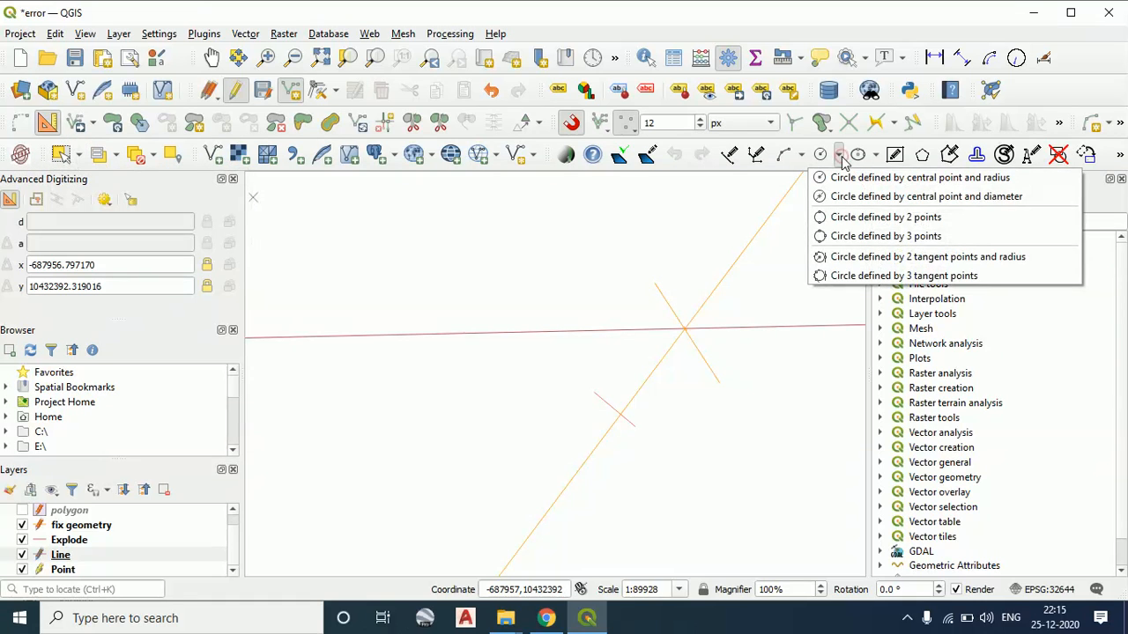
pyautogui.click(548, 158)
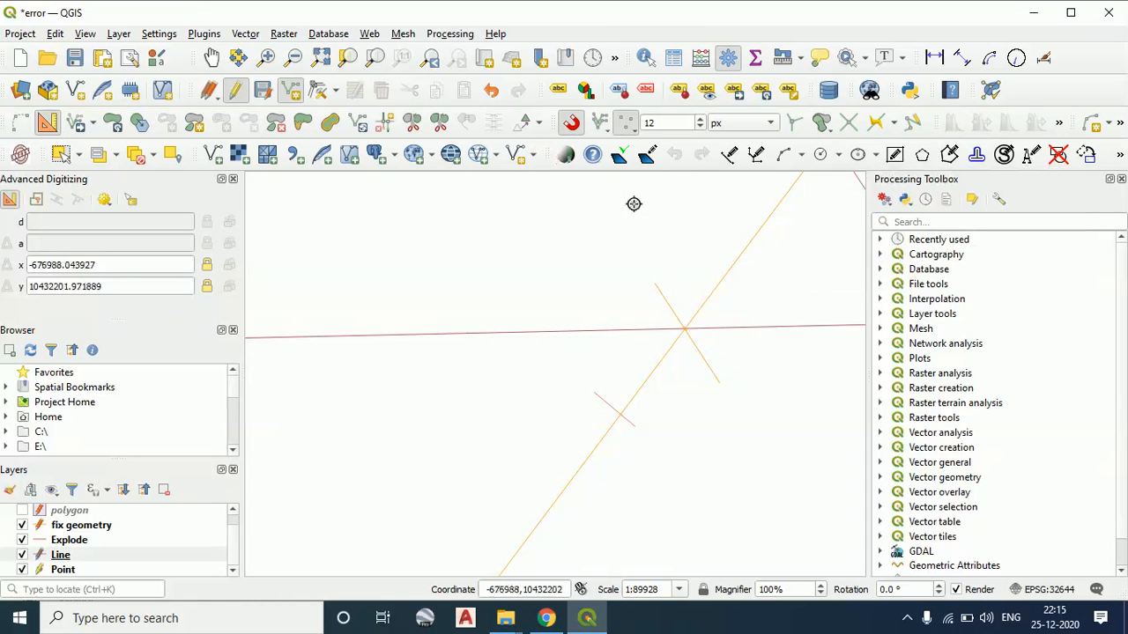
# Draw a circle by central point and radius in the empty area below the horizontal red line, with a radius of 200
pyautogui.click(840, 156)
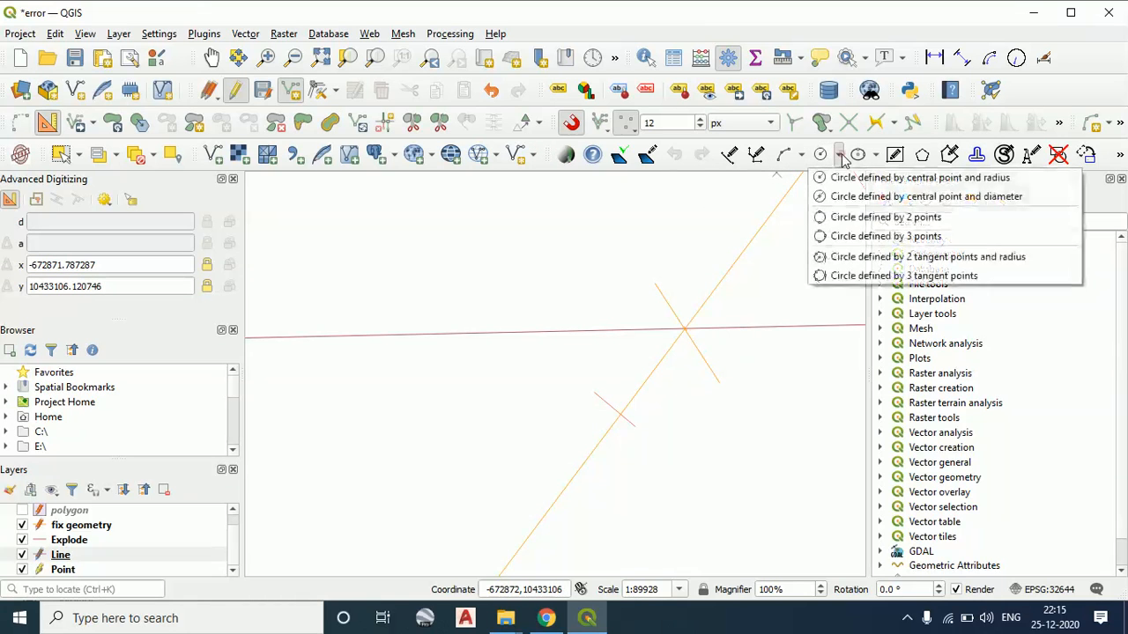
pyautogui.click(844, 183)
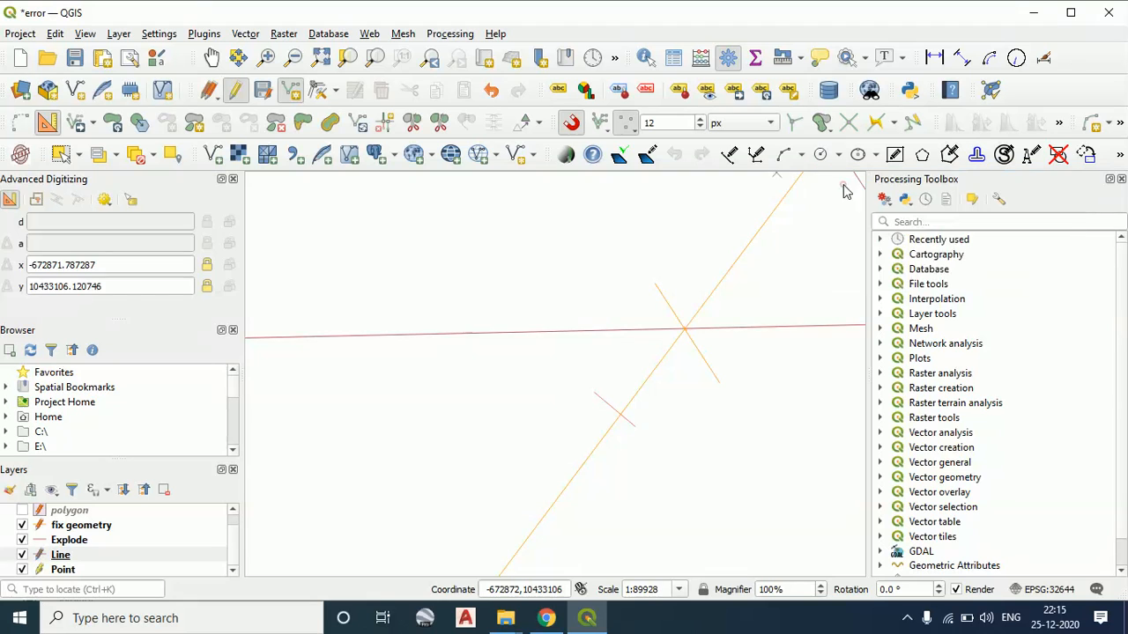
pyautogui.scroll(-3, 429, 265)
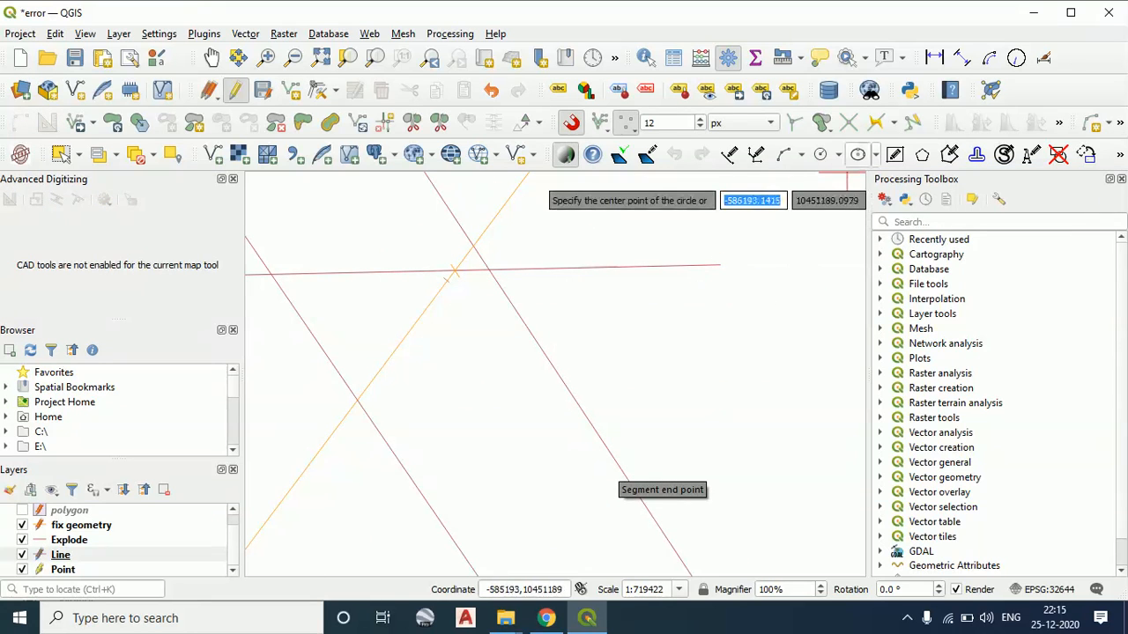
pyautogui.click(840, 156)
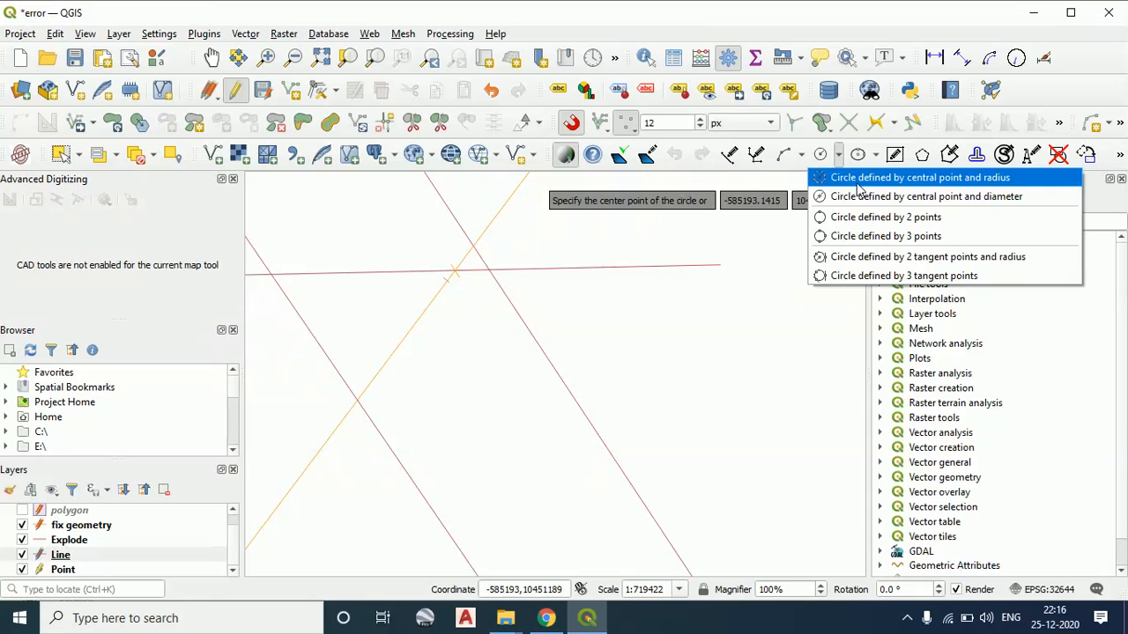
pyautogui.click(916, 178)
pyautogui.click(621, 371)
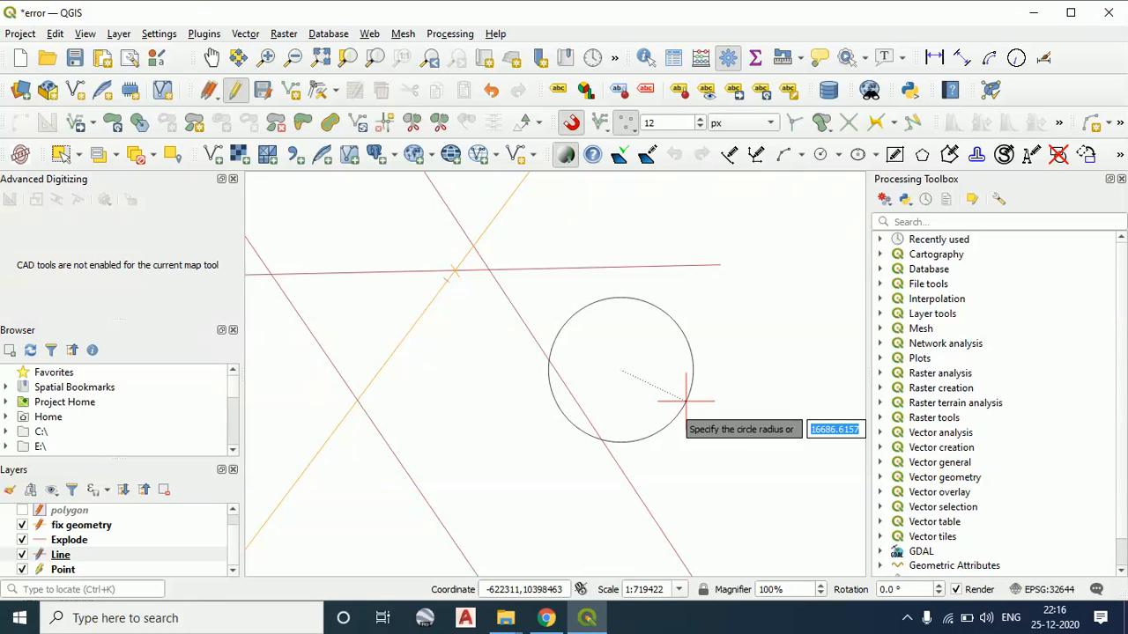
pyautogui.write('2')
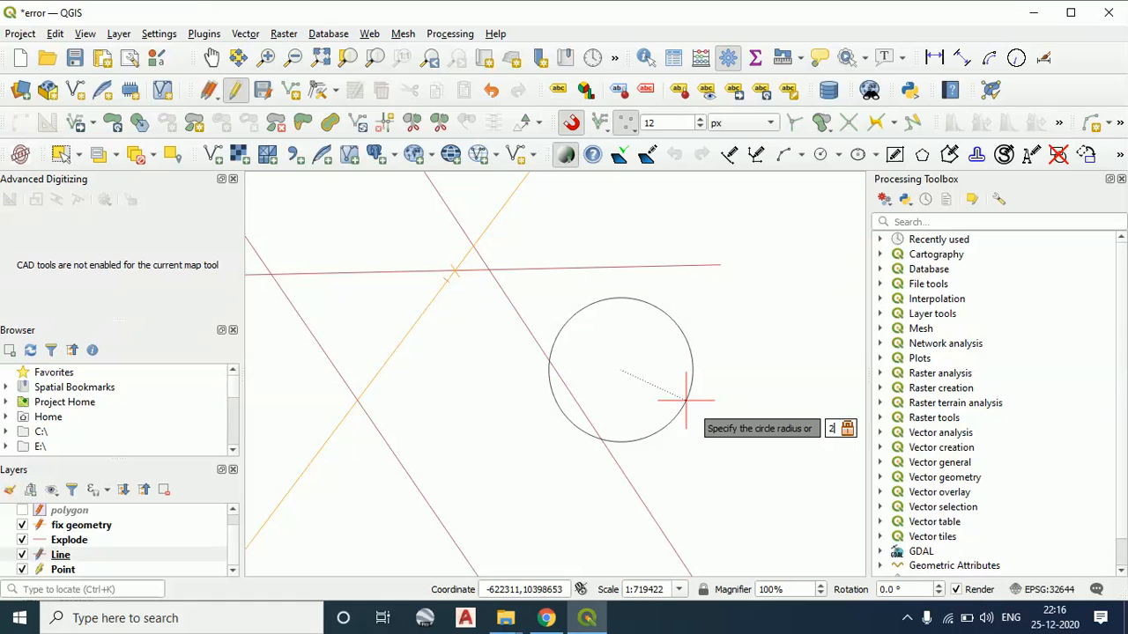
pyautogui.write('00')
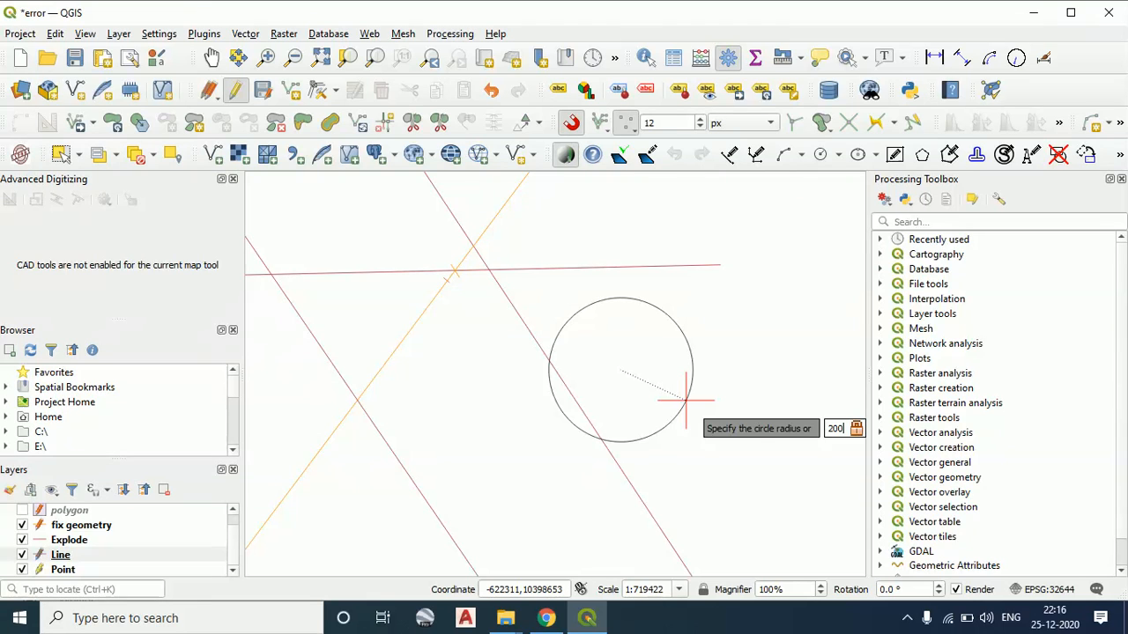
pyautogui.rightClick(686, 400)
pyautogui.click(709, 408)
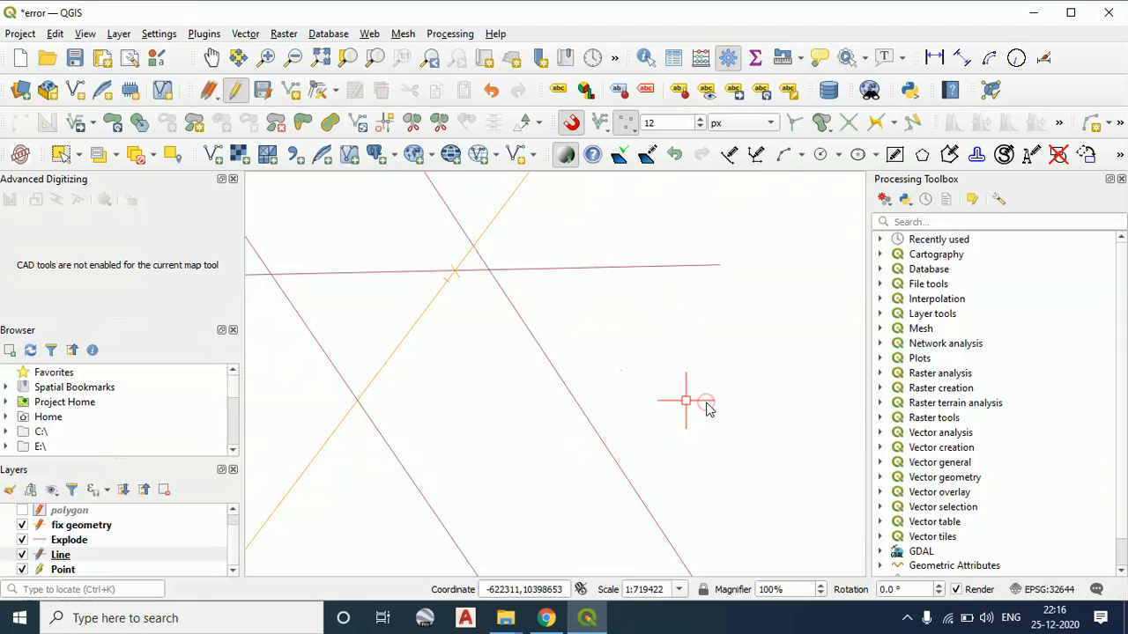
# Make the fix geometry layer active and hide the Explode layer
pyautogui.scroll(-3, 712, 400)
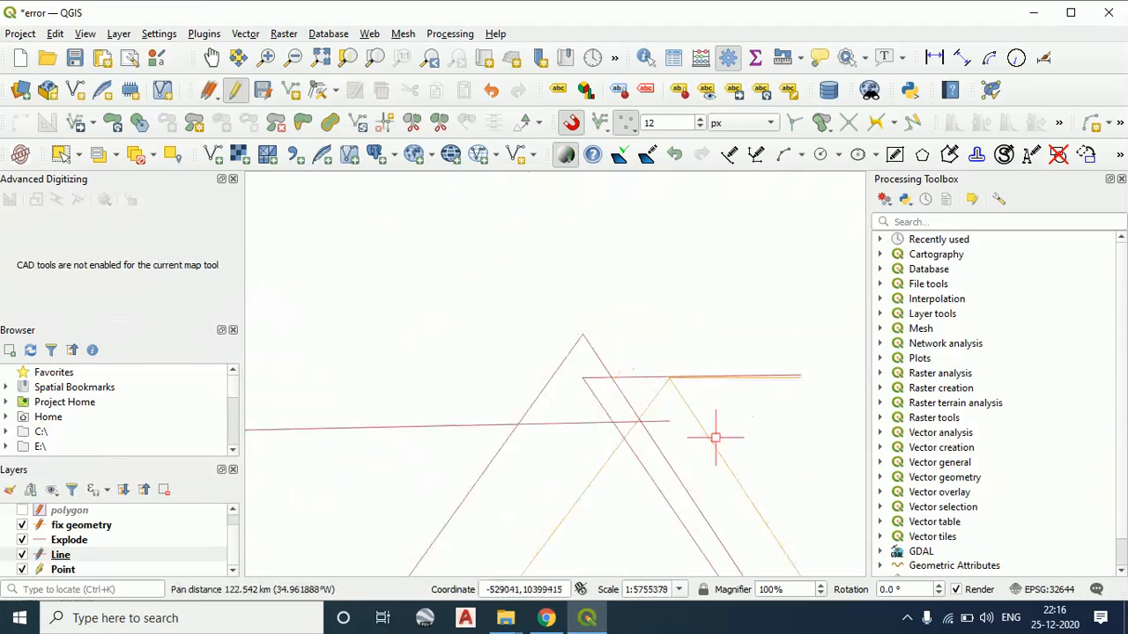
pyautogui.scroll(-3, 715, 437)
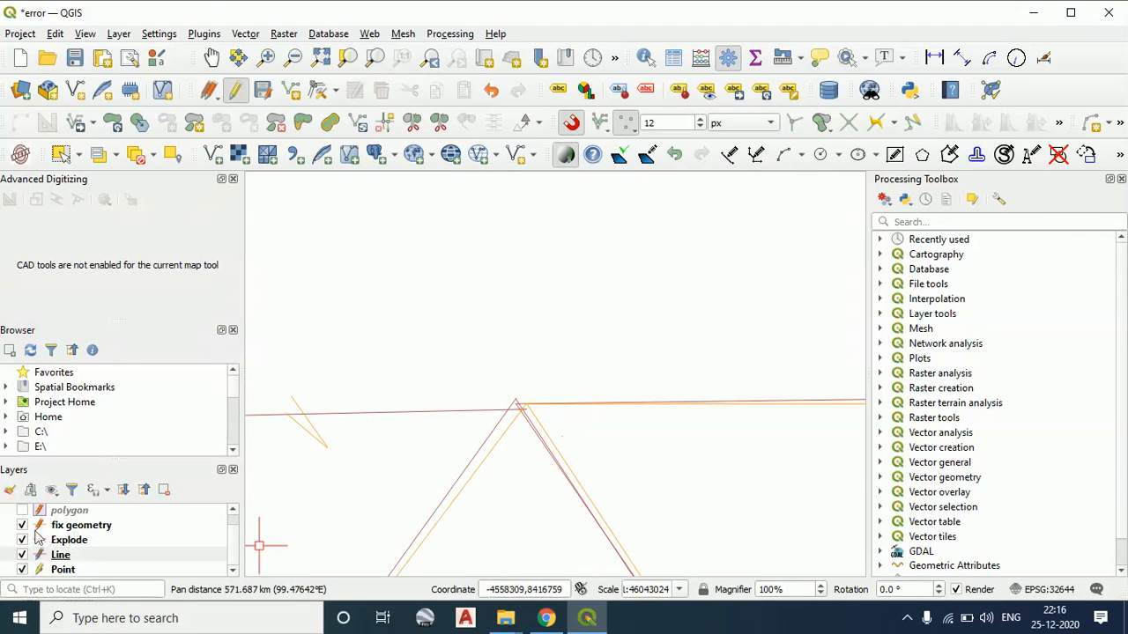
pyautogui.scroll(-1, 337, 521)
pyautogui.moveTo(541, 448); pyautogui.dragTo(659, 377)
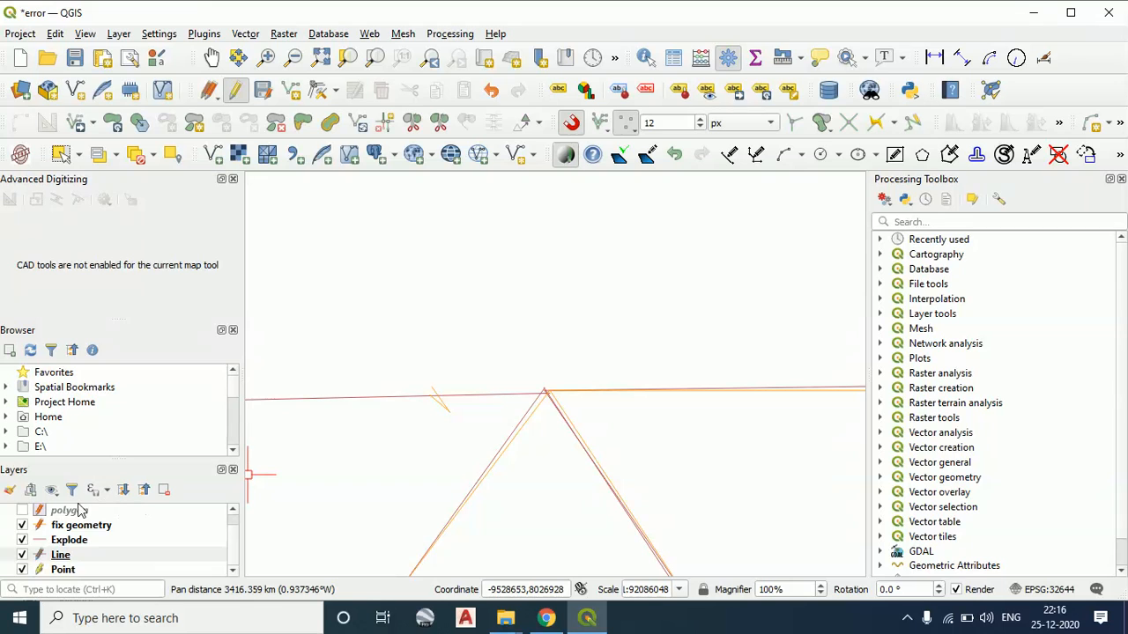
pyautogui.click(141, 527)
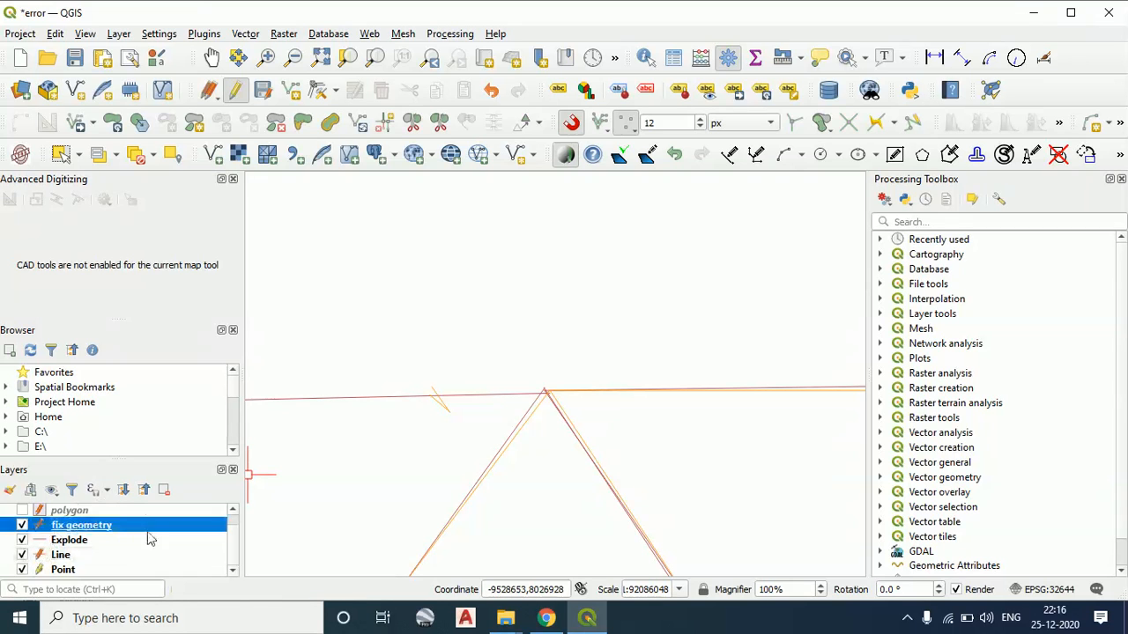
pyautogui.click(22, 541)
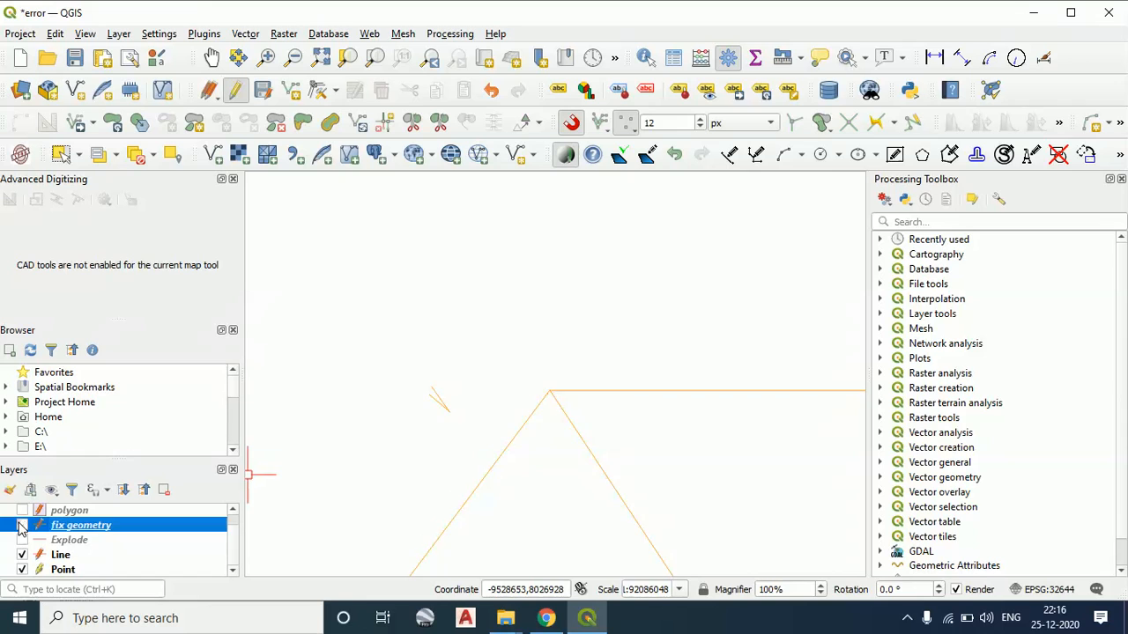
# With the fix geometry layer active, draw a circle by centre and radius above the small triangle, with a radius of 3000
pyautogui.scroll(-1, 321, 532)
pyautogui.moveTo(321, 531); pyautogui.dragTo(371, 458)
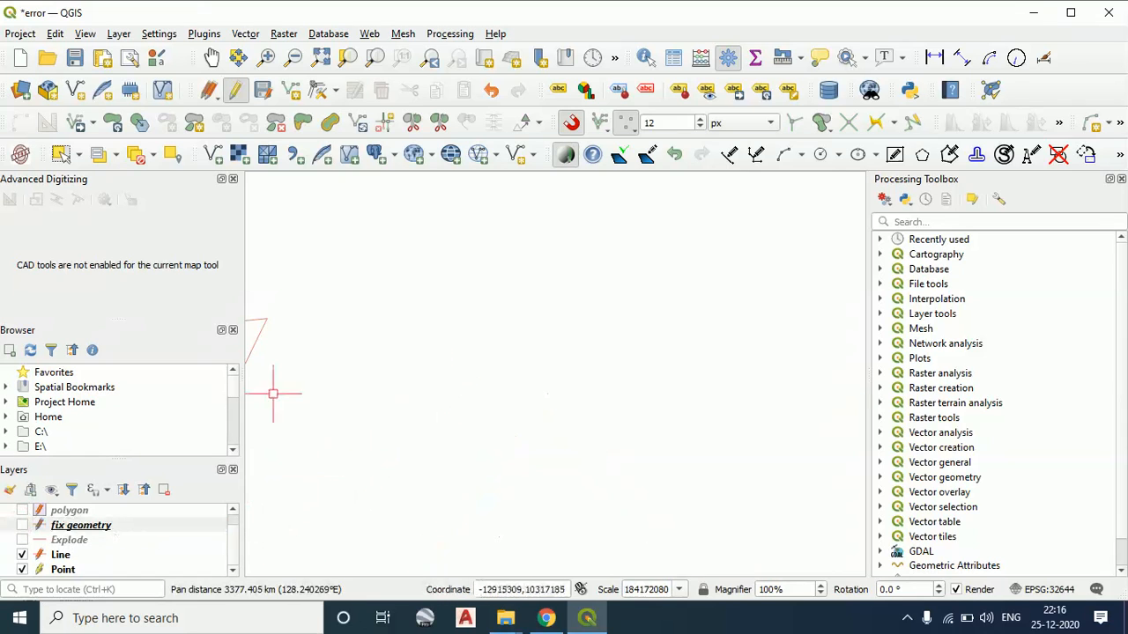
pyautogui.scroll(-1, 273, 394)
pyautogui.moveTo(273, 394); pyautogui.dragTo(570, 416)
pyautogui.scroll(1, 71, 546)
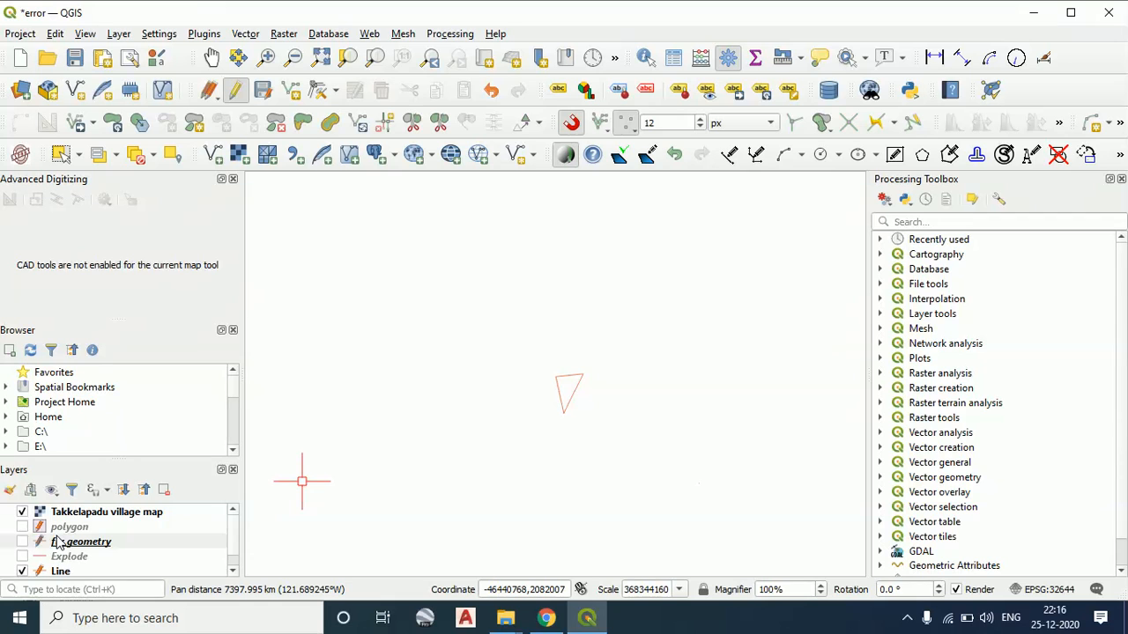
pyautogui.click(114, 542)
pyautogui.scroll(-1, 115, 541)
pyautogui.scroll(-2, 326, 520)
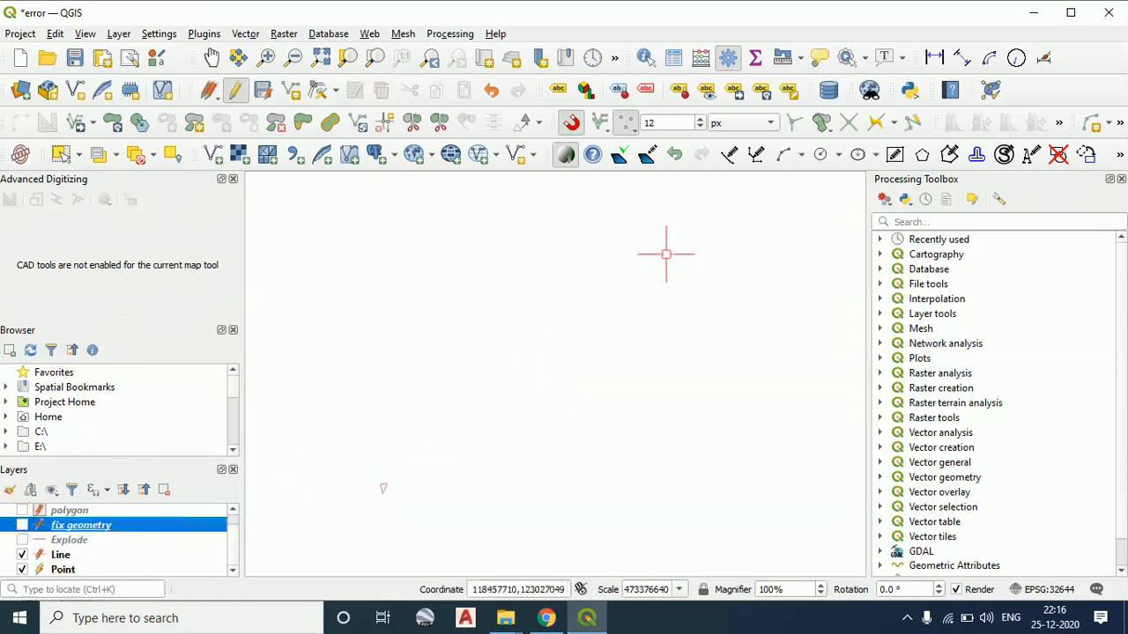
pyautogui.click(838, 154)
pyautogui.click(837, 178)
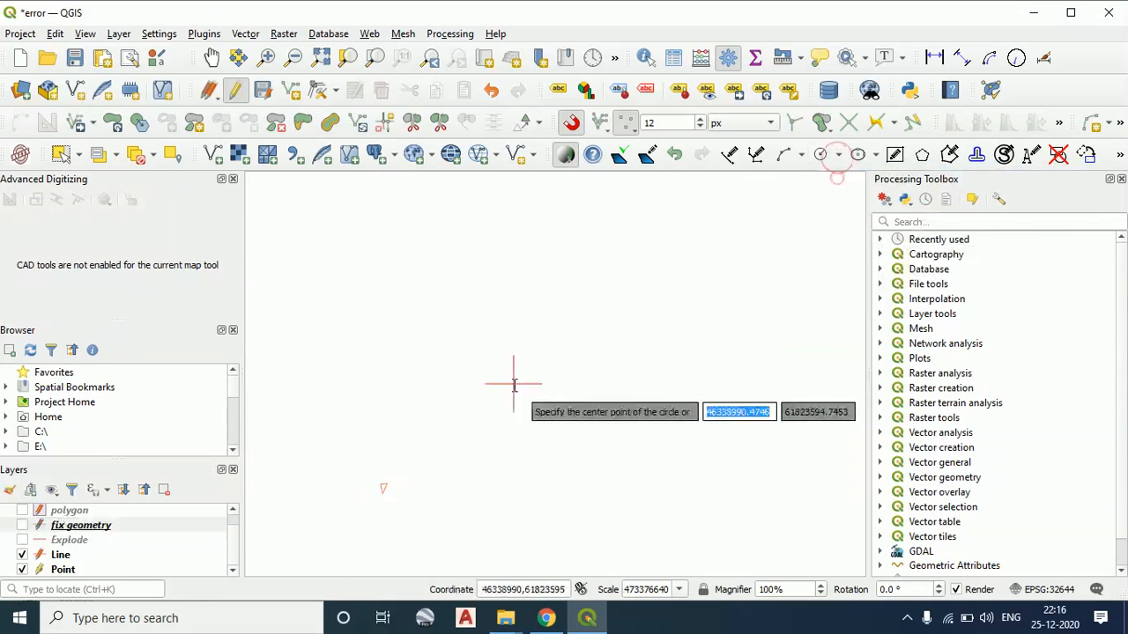
pyautogui.click(433, 402)
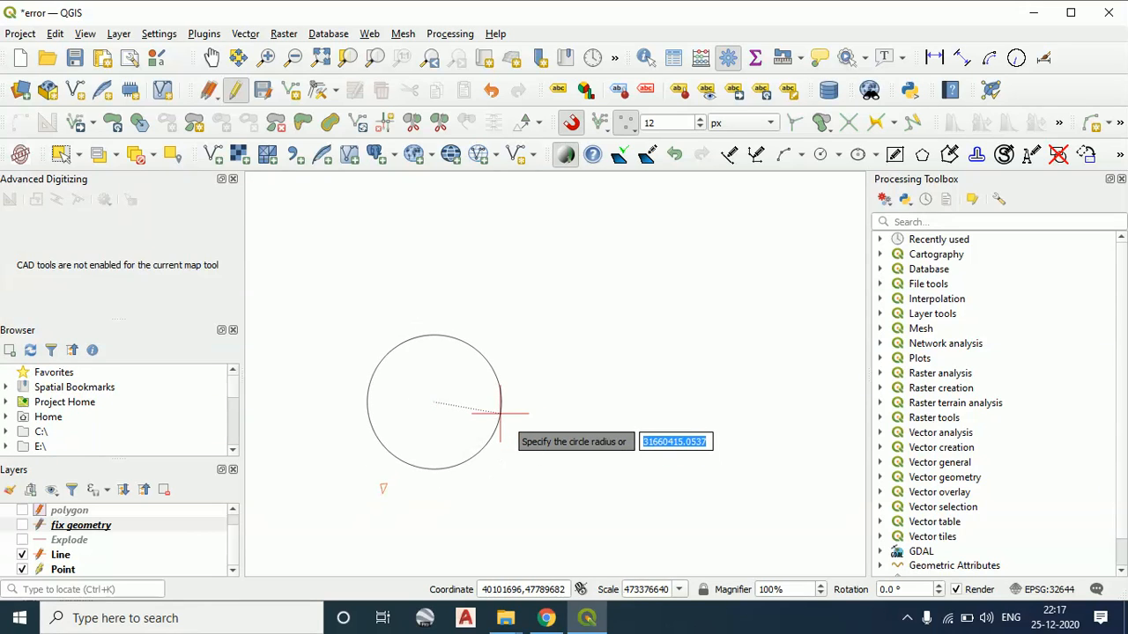
pyautogui.write('3000')
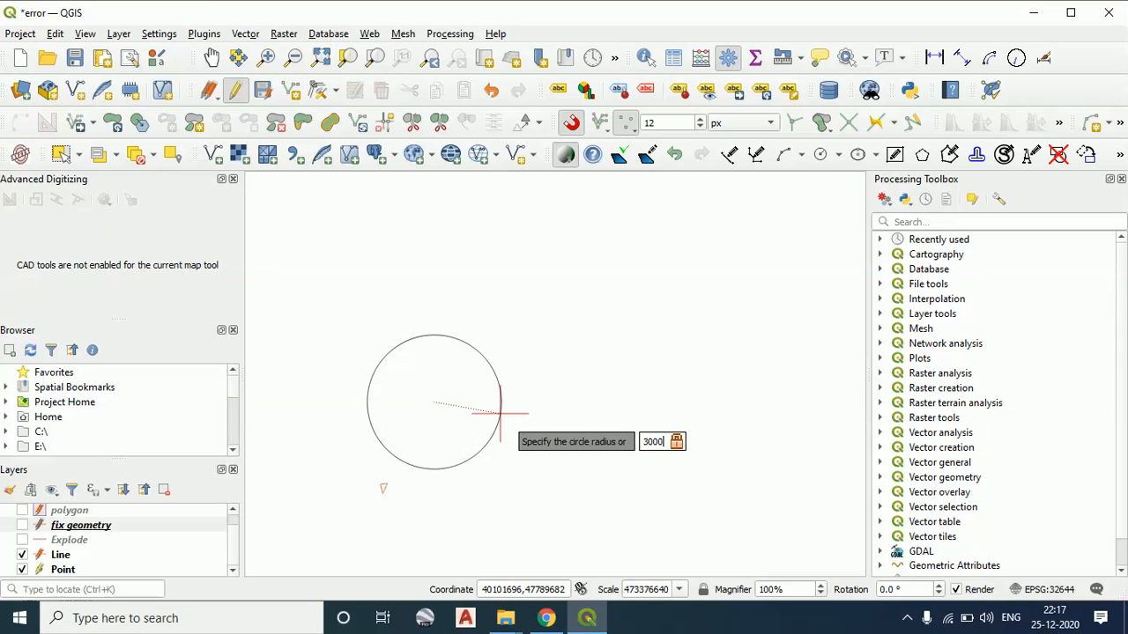
pyautogui.rightClick(500, 413)
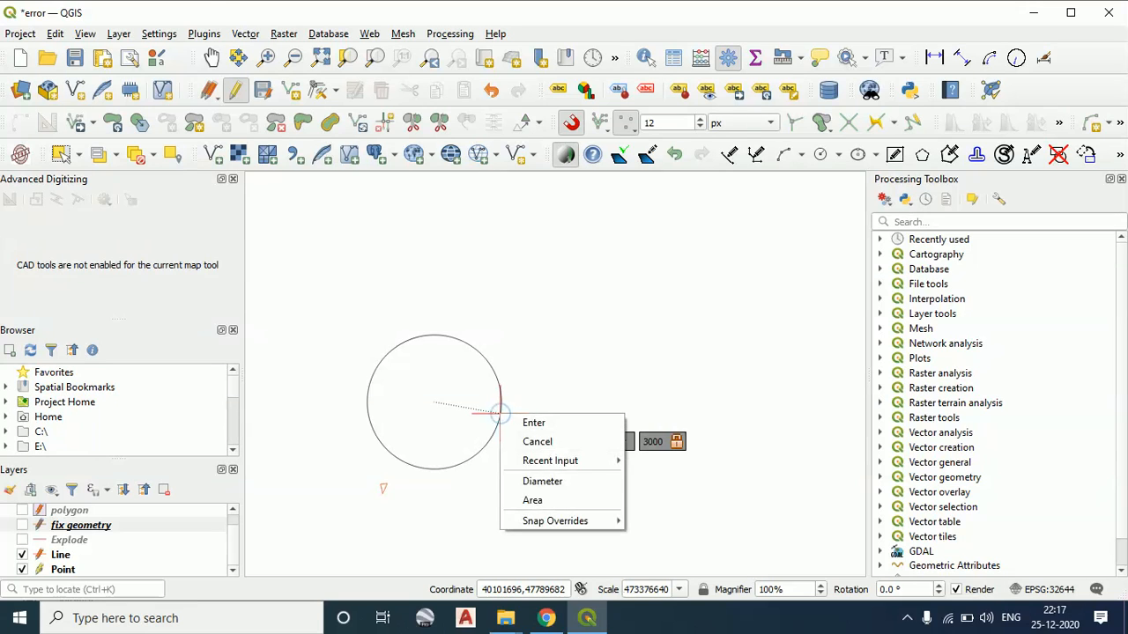
pyautogui.click(553, 422)
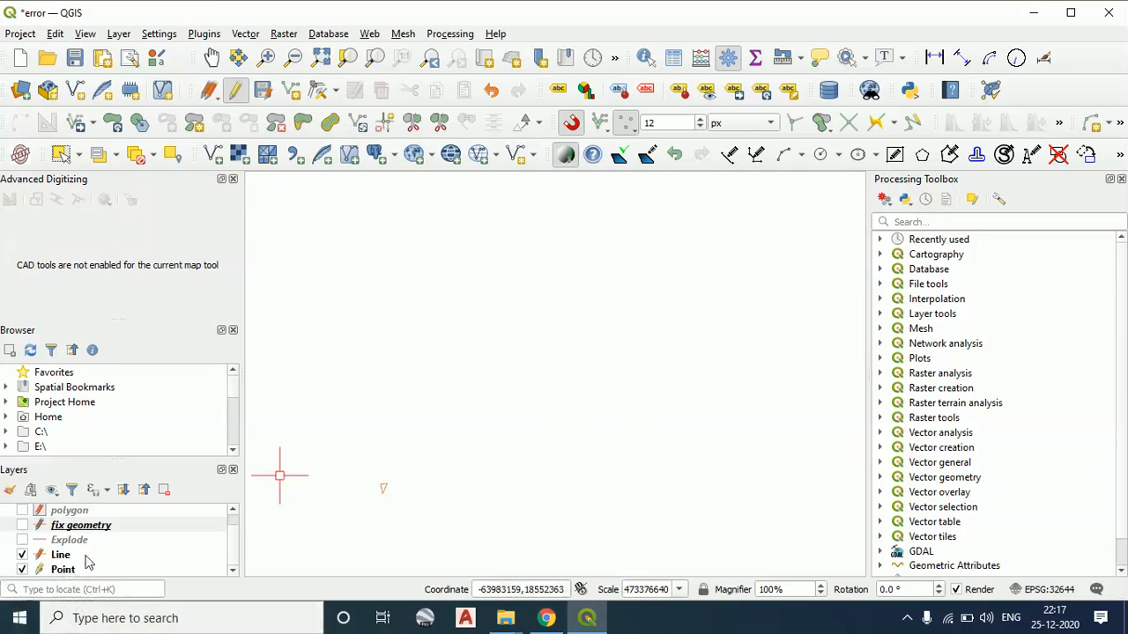
# Show the polygon layer and draw a circle by centre and radius in the empty area above the polygons, with a radius of 200
pyautogui.click(22, 510)
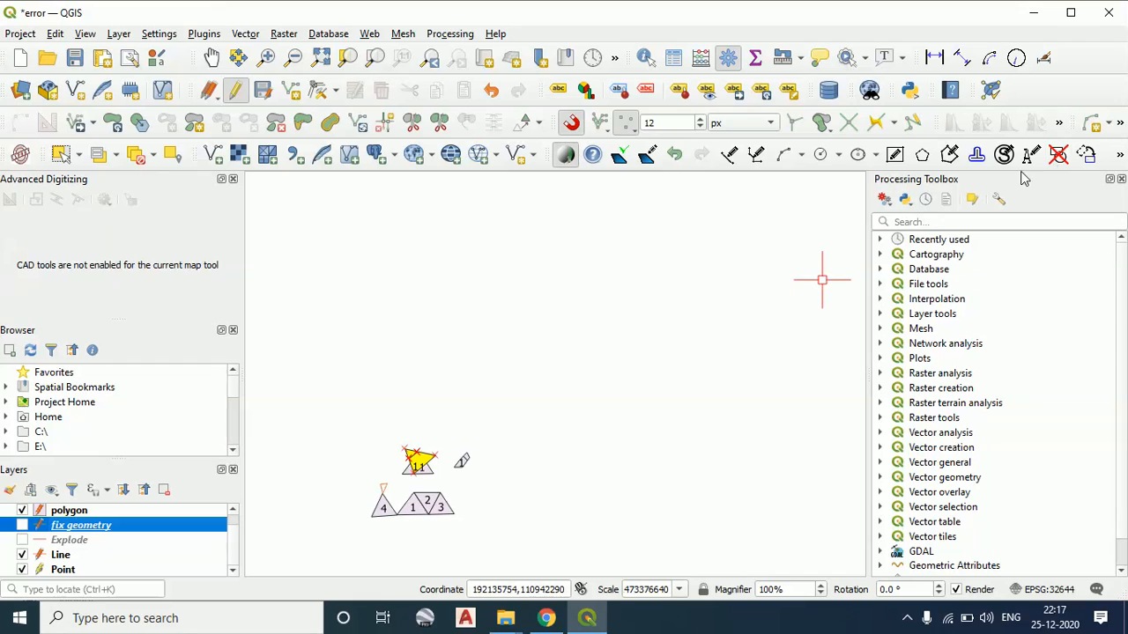
pyautogui.click(838, 154)
pyautogui.click(843, 183)
pyautogui.click(564, 322)
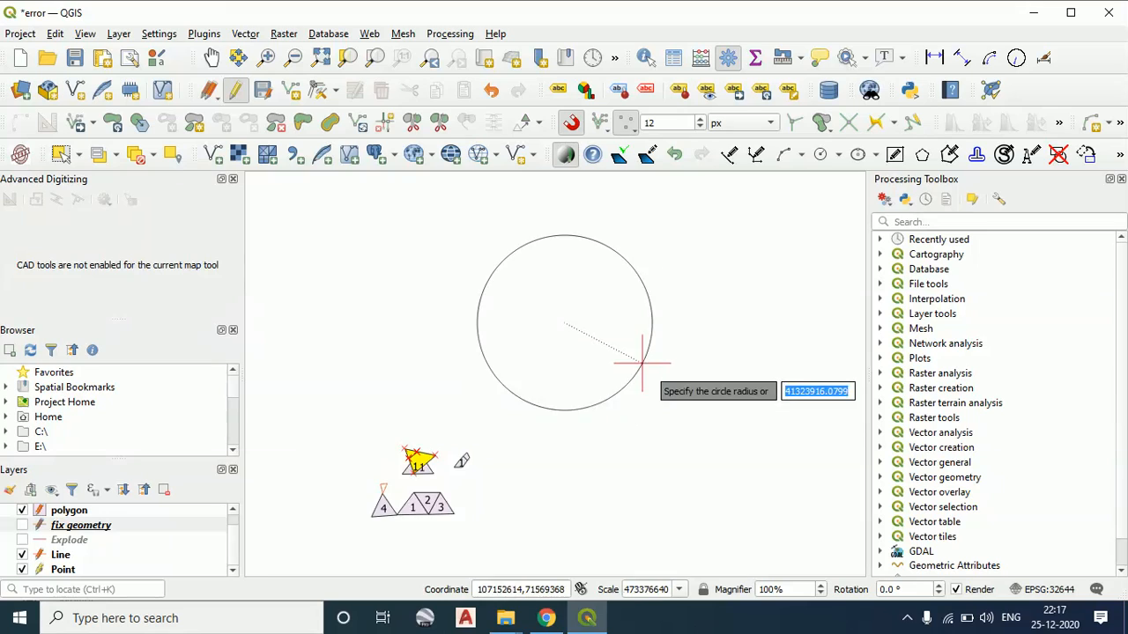
pyautogui.scroll(-1, 608, 344)
pyautogui.write('2')
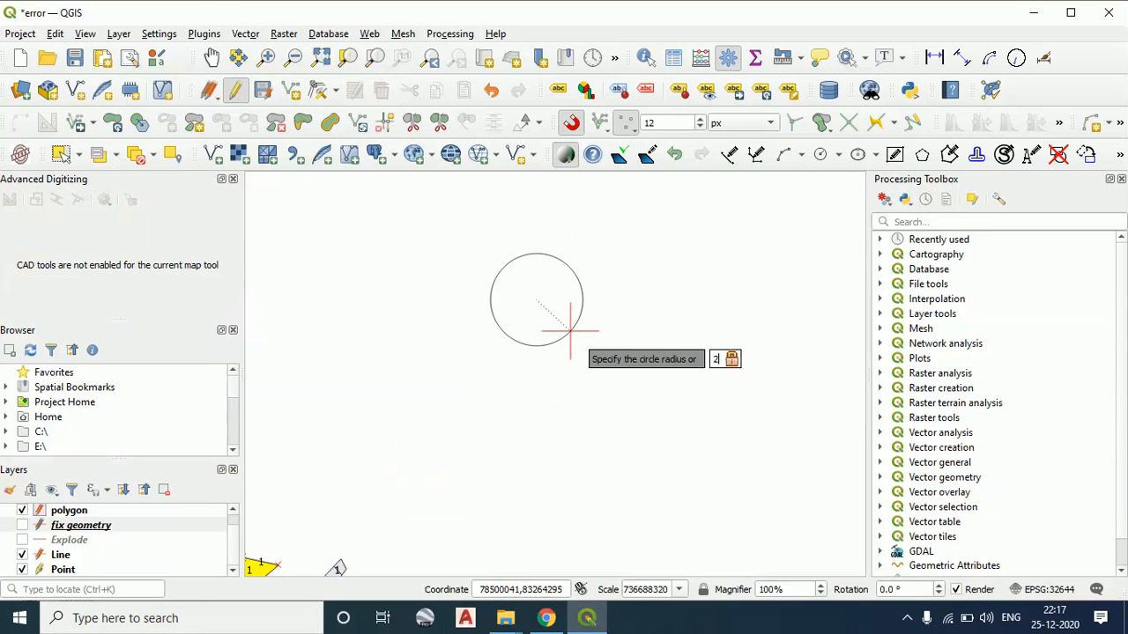
pyautogui.write('00')
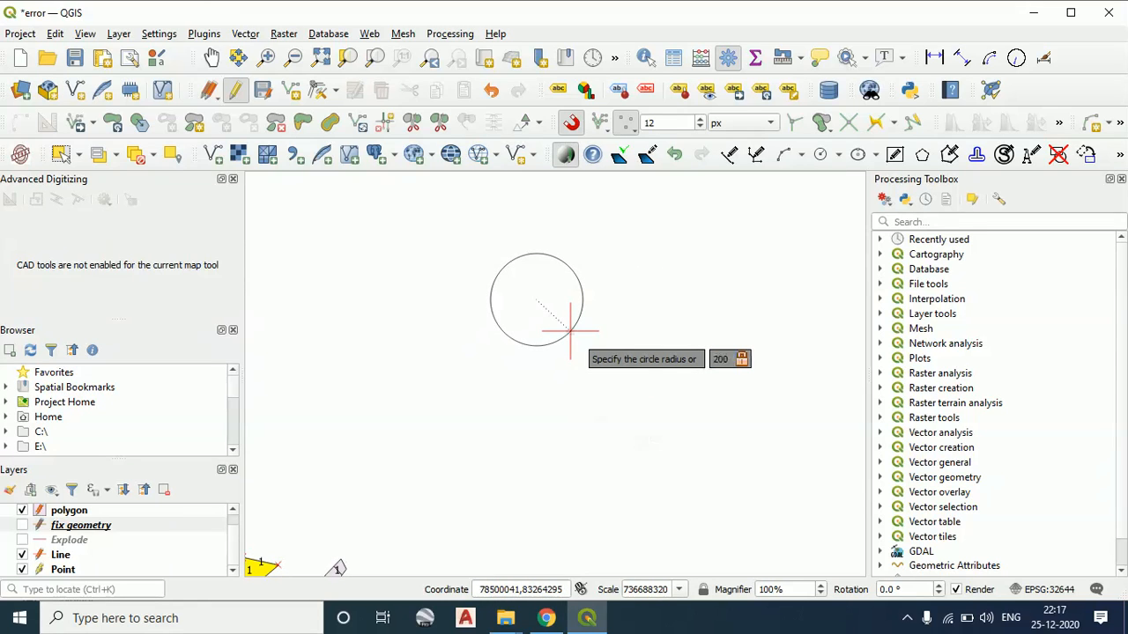
pyautogui.rightClick(571, 330)
pyautogui.click(648, 344)
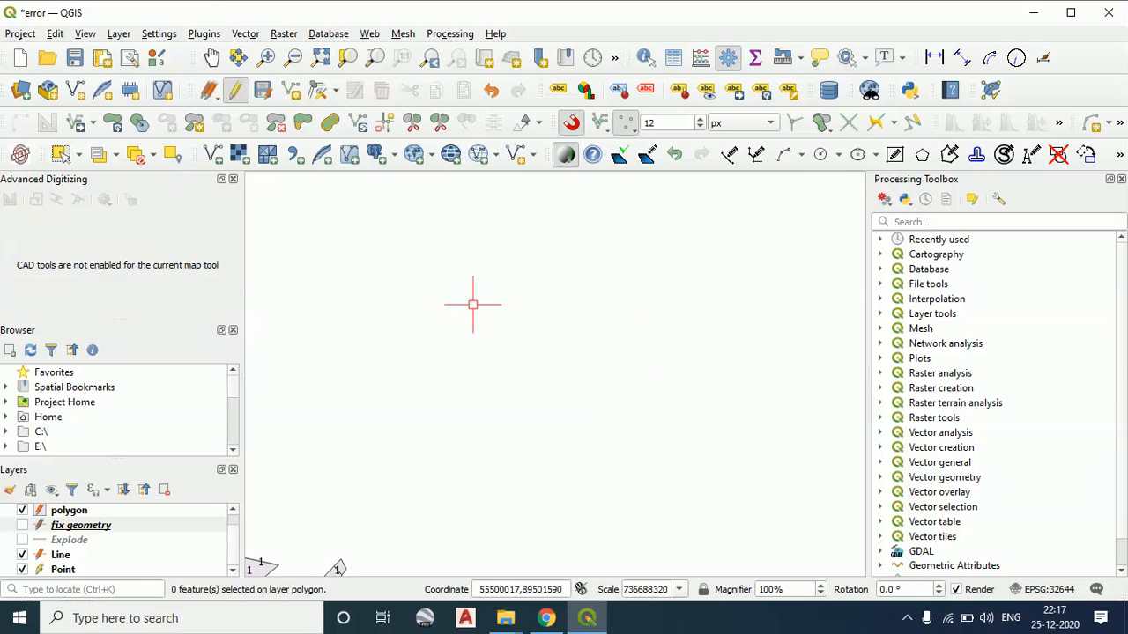
# Examine the map around the overlapping triangles and the small split polygon for the newly drawn circle
pyautogui.scroll(1, 473, 305)
pyautogui.moveTo(474, 305); pyautogui.dragTo(632, 468)
pyautogui.scroll(-3, 536, 423)
pyautogui.scroll(1, 620, 387)
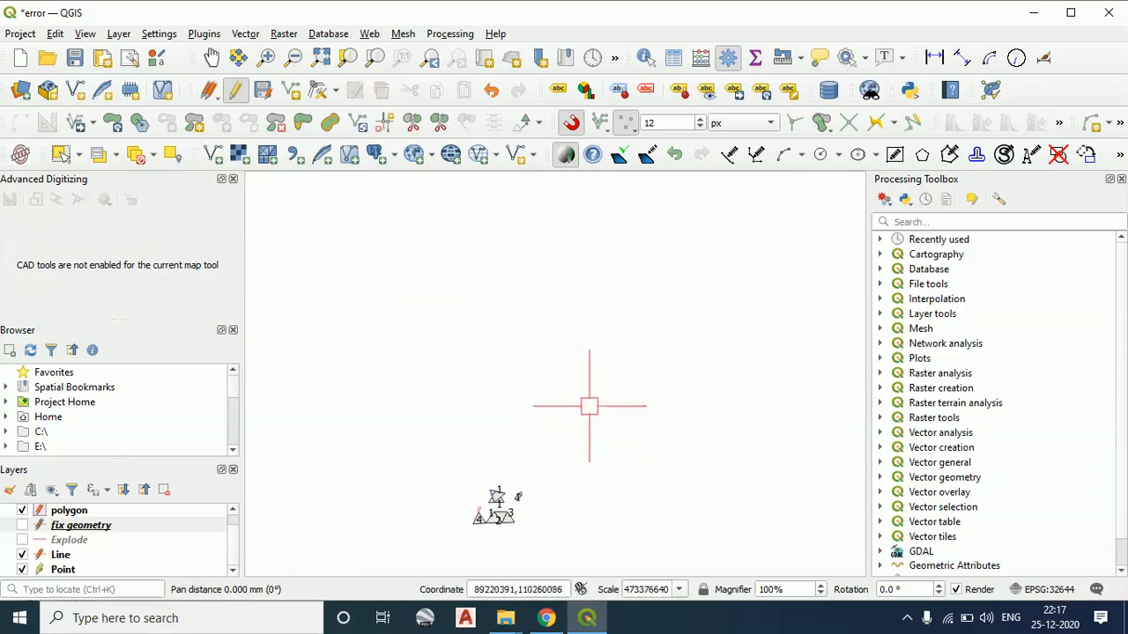
pyautogui.moveTo(528, 498); pyautogui.dragTo(679, 323)
pyautogui.scroll(1, 518, 495)
pyautogui.scroll(2, 606, 359)
pyautogui.scroll(1, 628, 454)
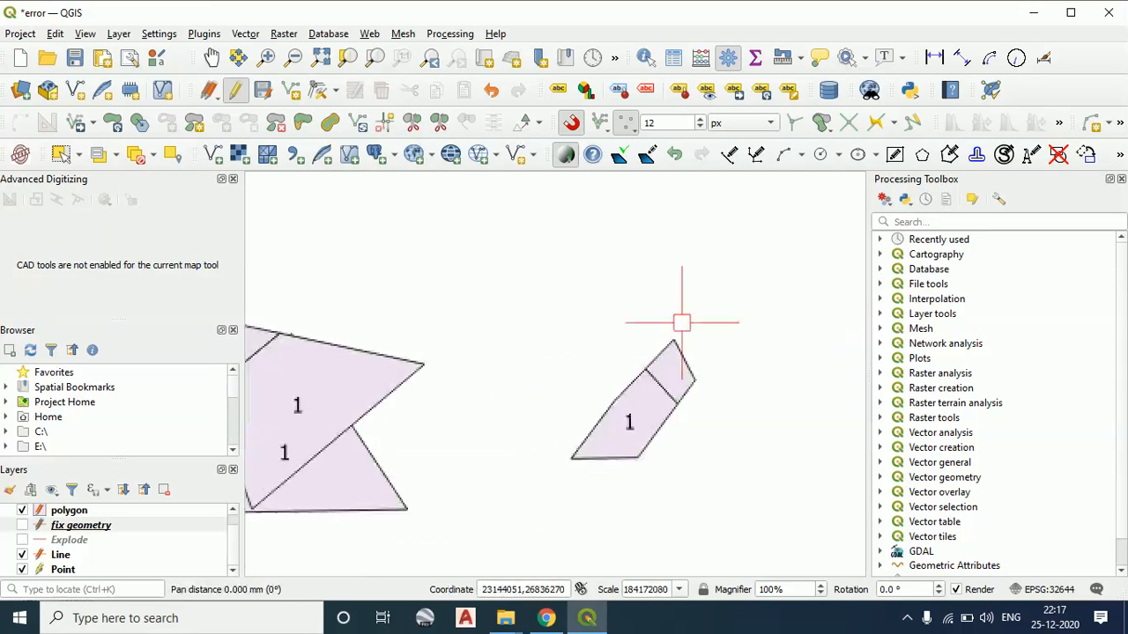
pyautogui.moveTo(418, 411); pyautogui.dragTo(624, 342)
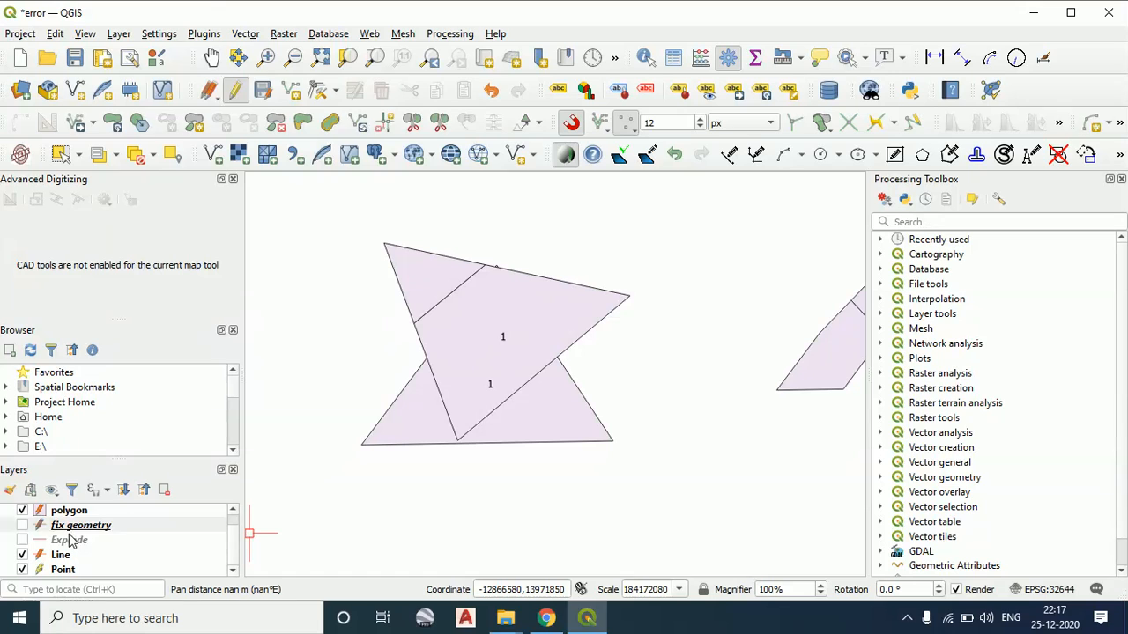
# Move the Explode layer above the polygon layer, make it active, and show both the Explode and fix geometry layers
pyautogui.moveTo(70, 539); pyautogui.dragTo(71, 509)
pyautogui.scroll(1, 75, 525)
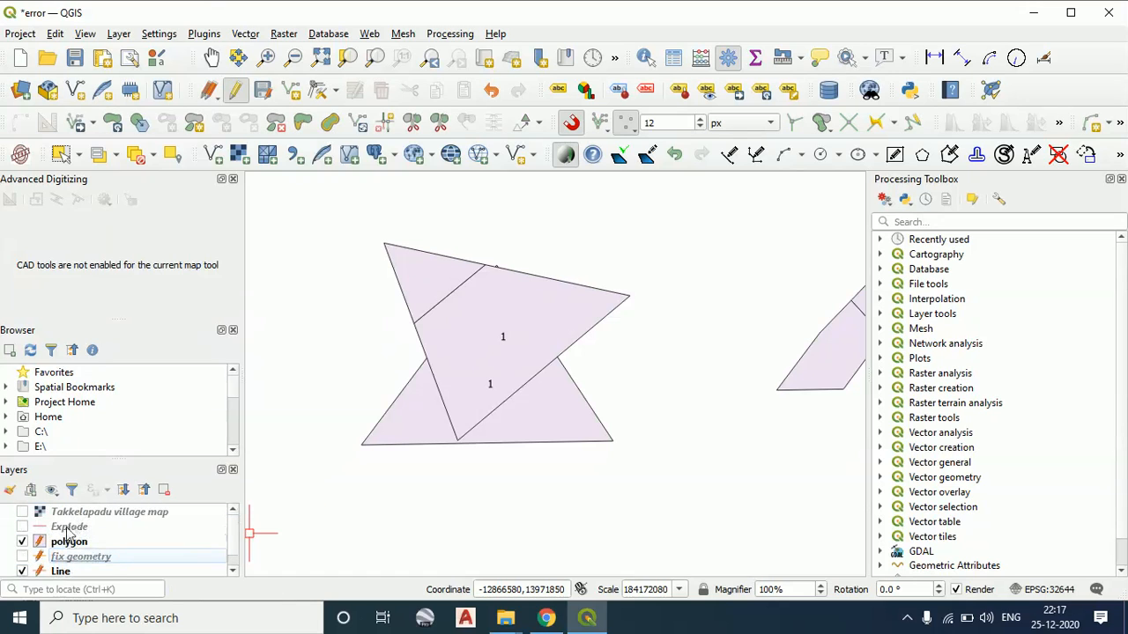
pyautogui.click(68, 528)
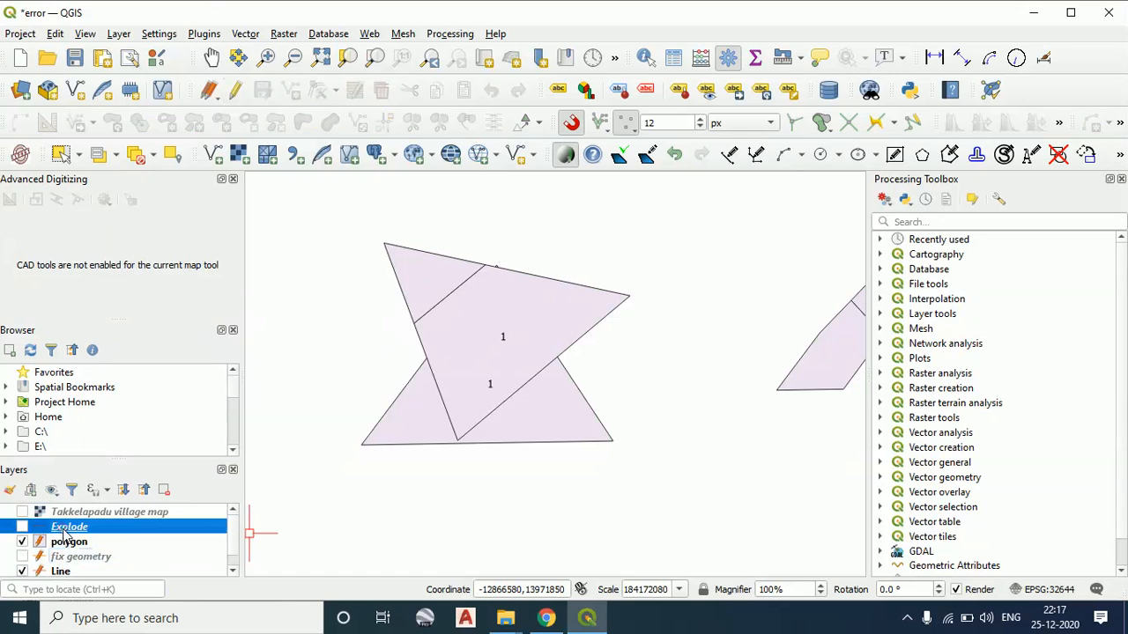
pyautogui.click(22, 557)
pyautogui.scroll(-1, 53, 550)
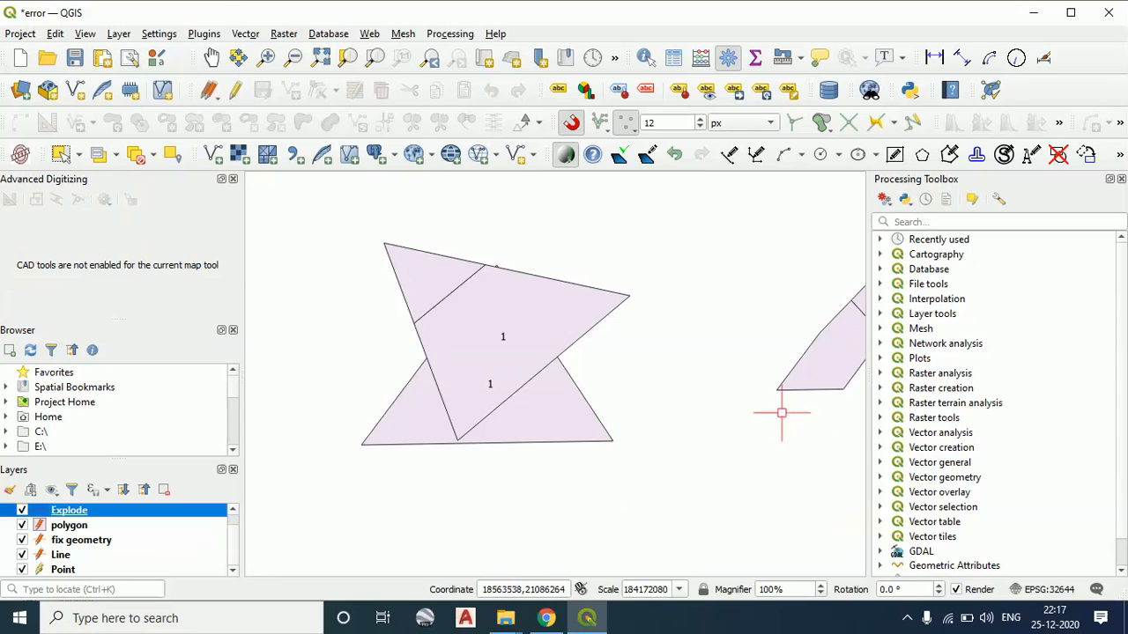
pyautogui.moveTo(594, 368); pyautogui.dragTo(393, 433)
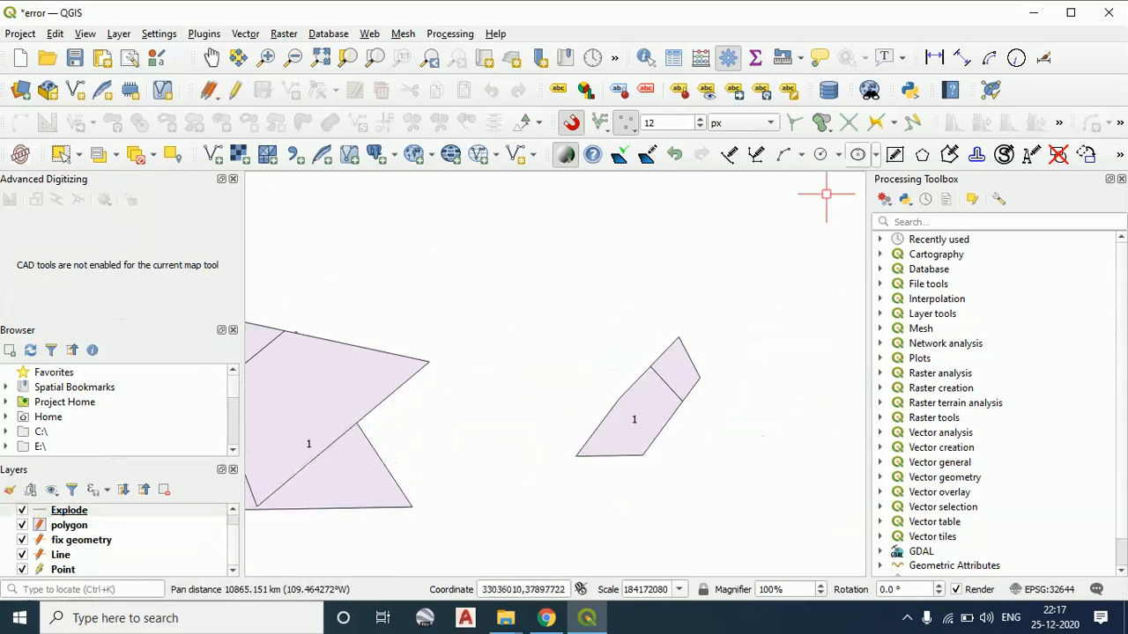
pyautogui.click(839, 161)
pyautogui.click(846, 175)
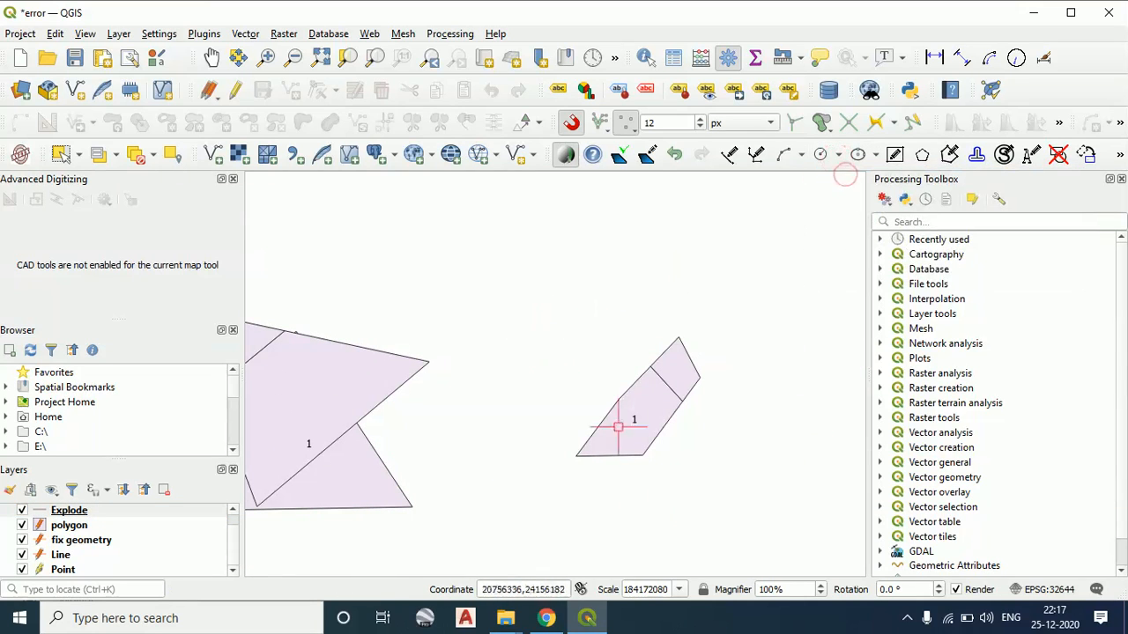
pyautogui.click(906, 619)
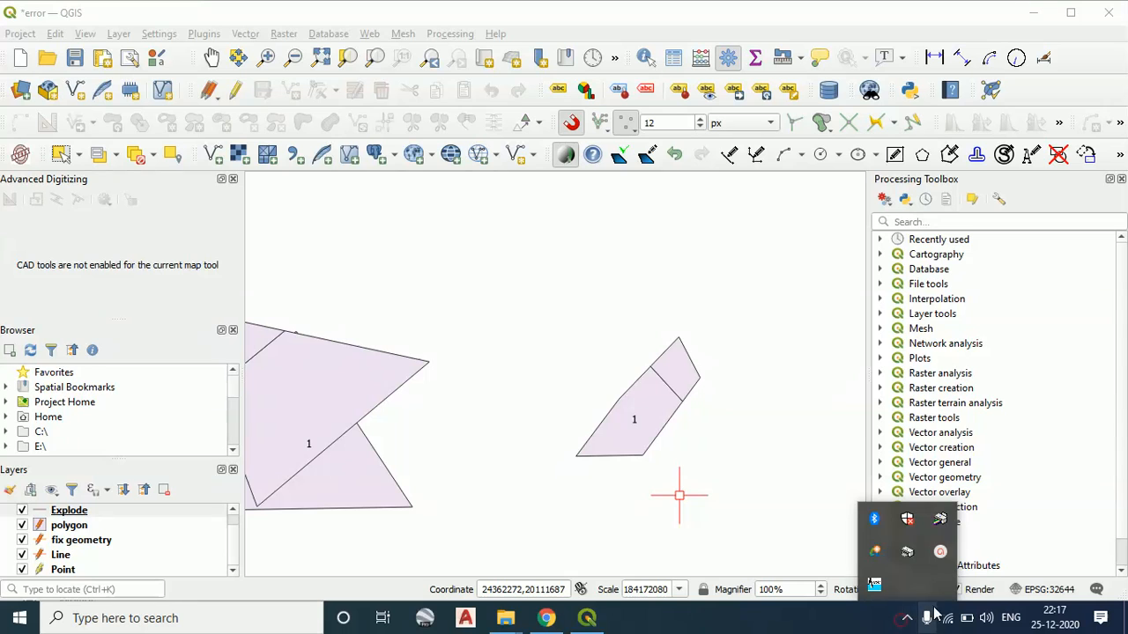
pyautogui.click(940, 553)
pyautogui.click(1031, 575)
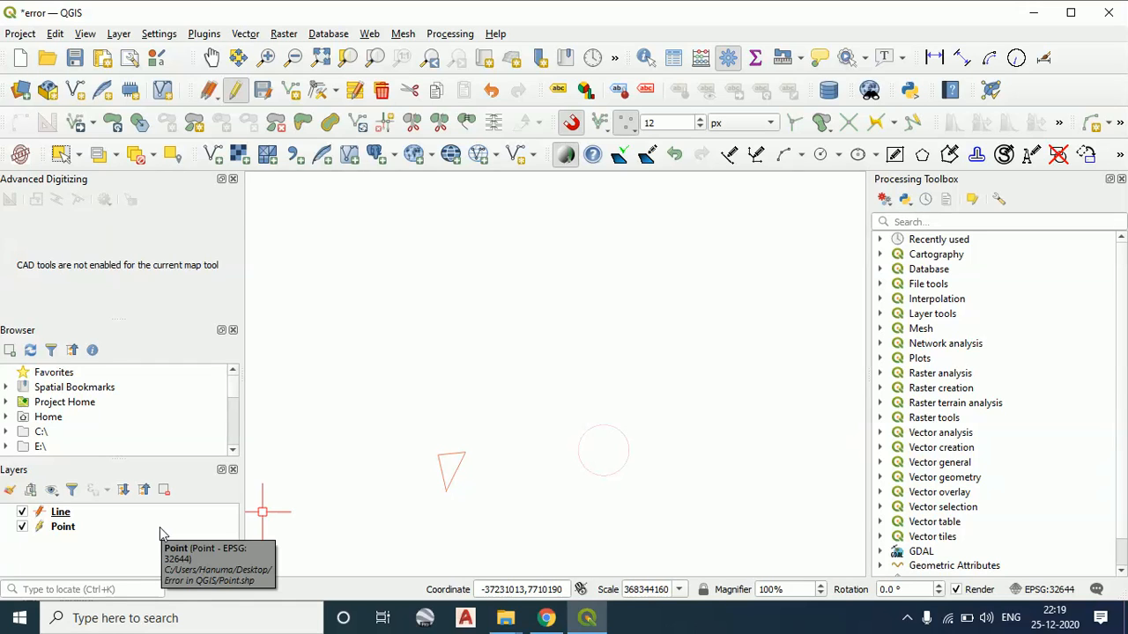
# Draw a circle by centre and radius on the Line layer, above and between the triangle and the existing circle, with radius 30000
pyautogui.click(840, 155)
pyautogui.click(845, 178)
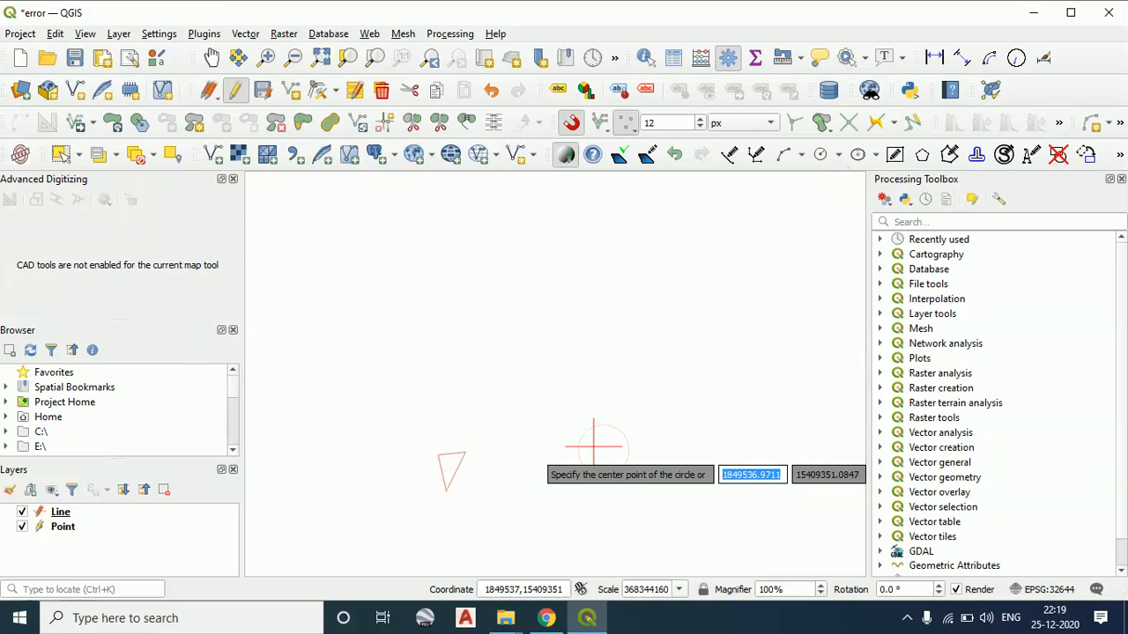
pyautogui.click(511, 345)
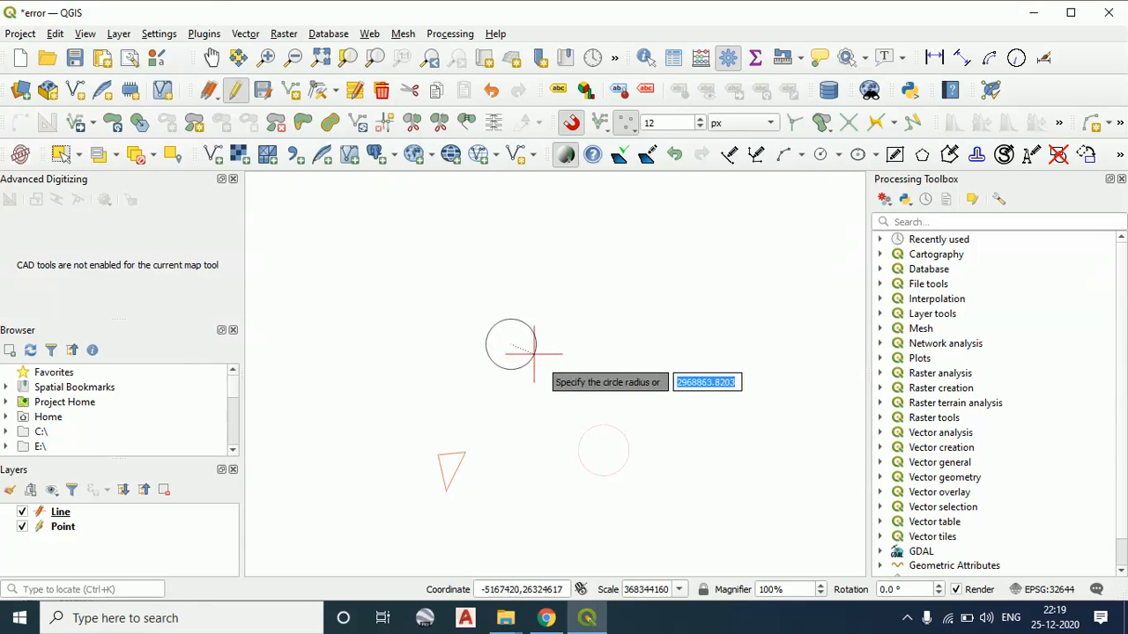
pyautogui.write('30000')
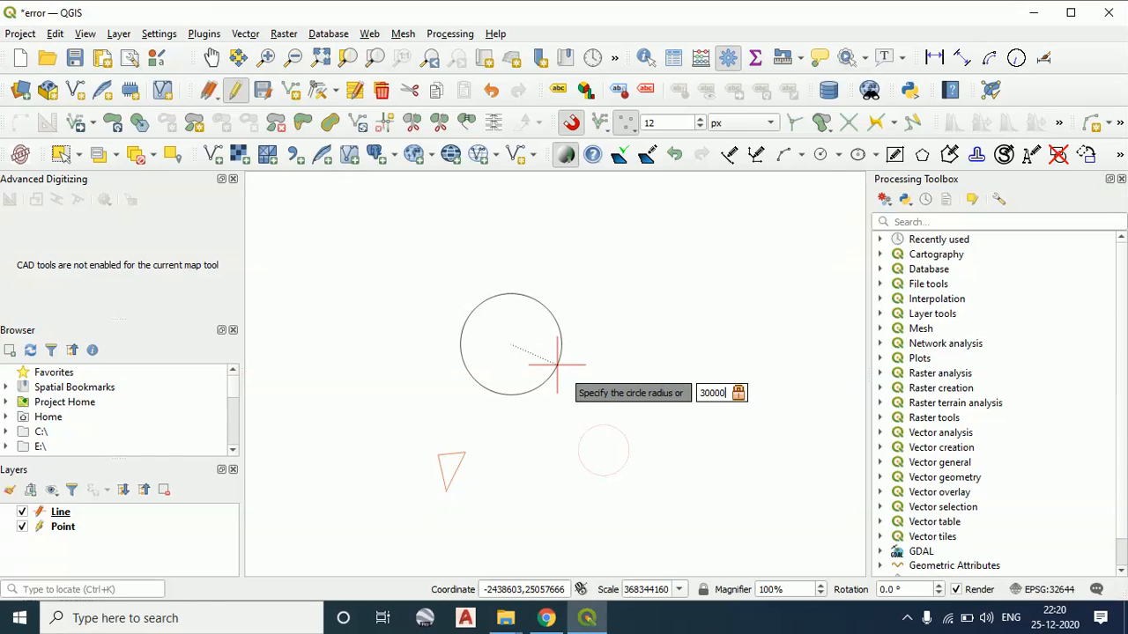
pyautogui.rightClick(557, 364)
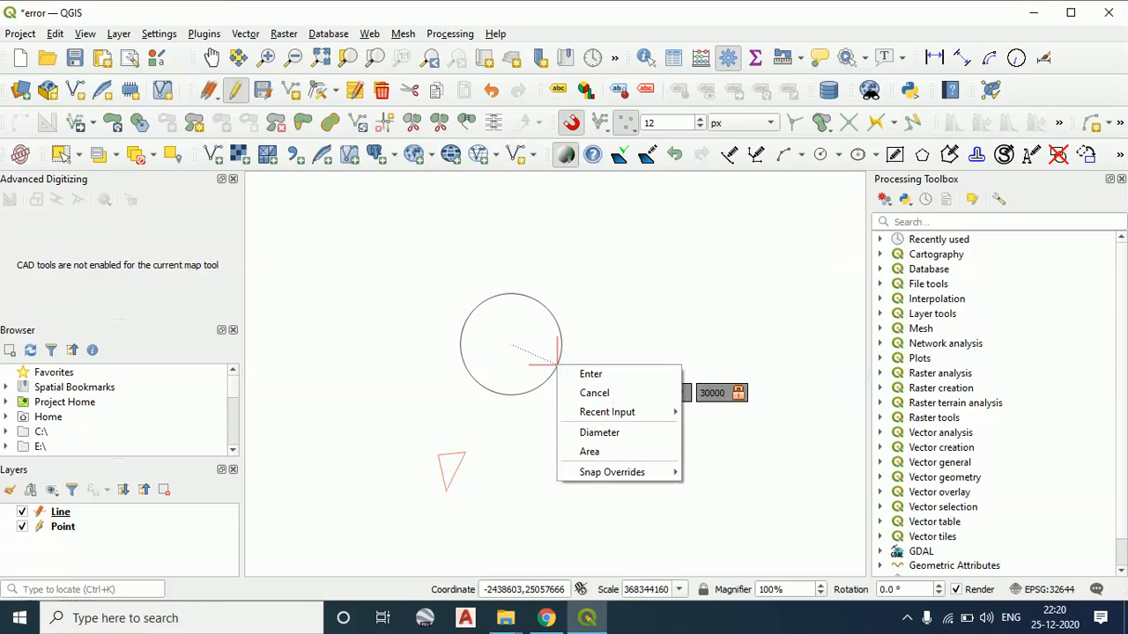
pyautogui.click(586, 374)
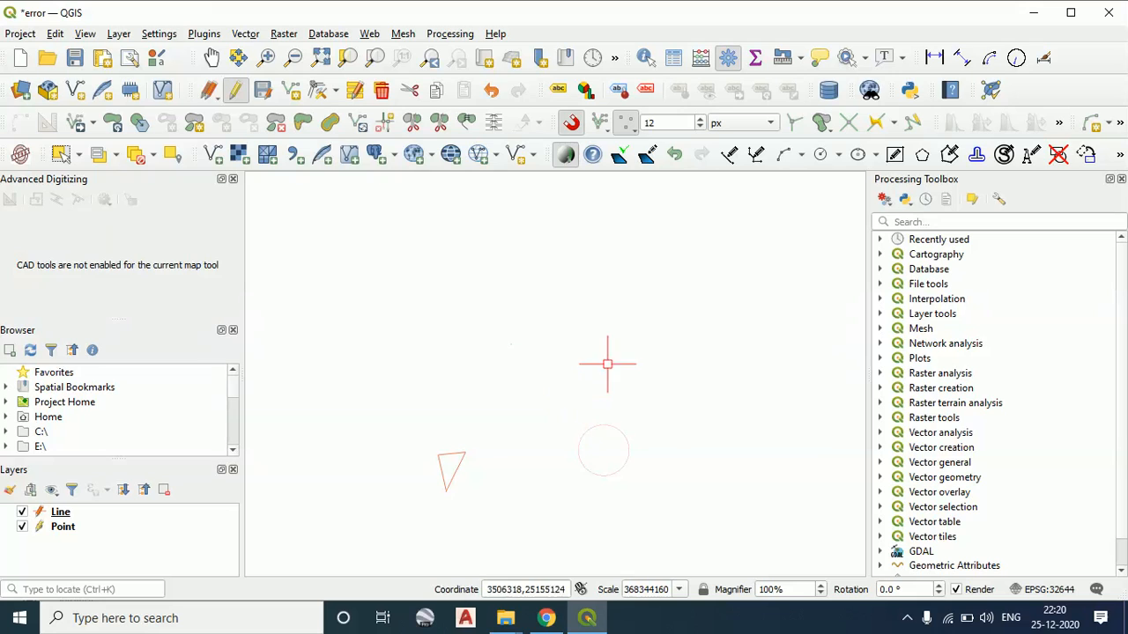
# Draw another circle by centre and radius on the Line layer, centred just beside the tiny circle, with a radius of 3000000
pyautogui.click(857, 155)
pyautogui.click(844, 178)
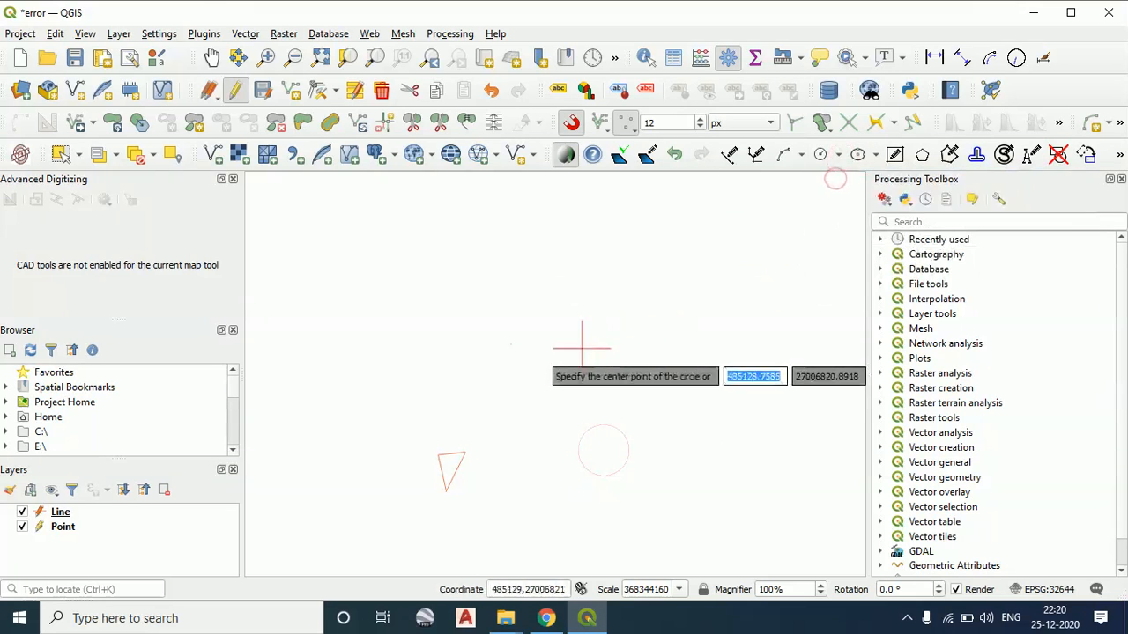
pyautogui.click(531, 346)
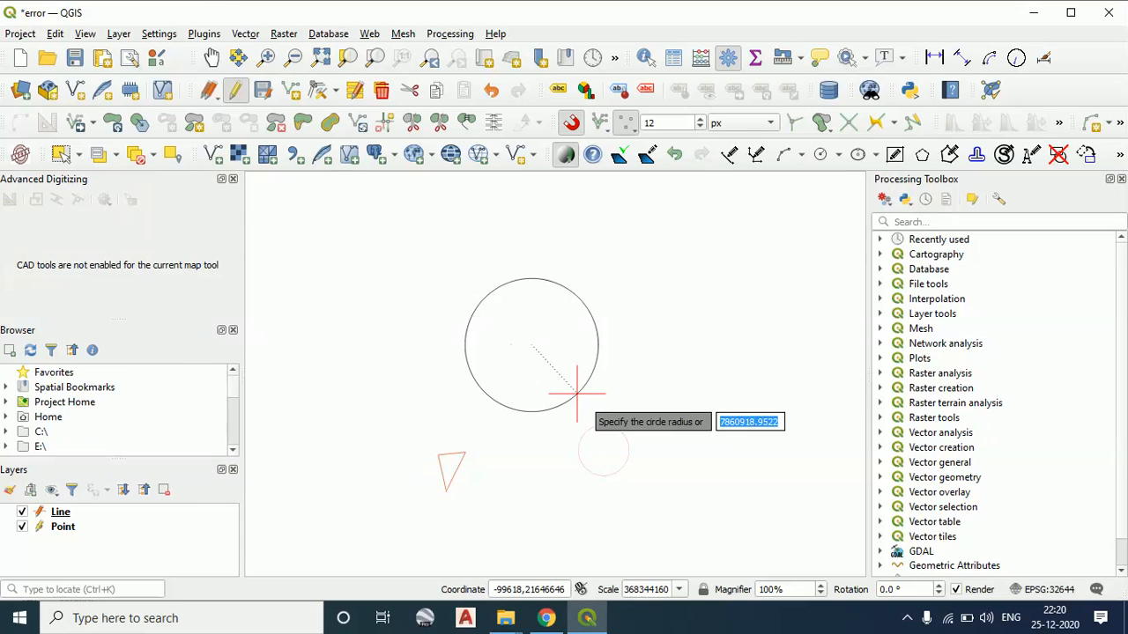
pyautogui.write('3000000')
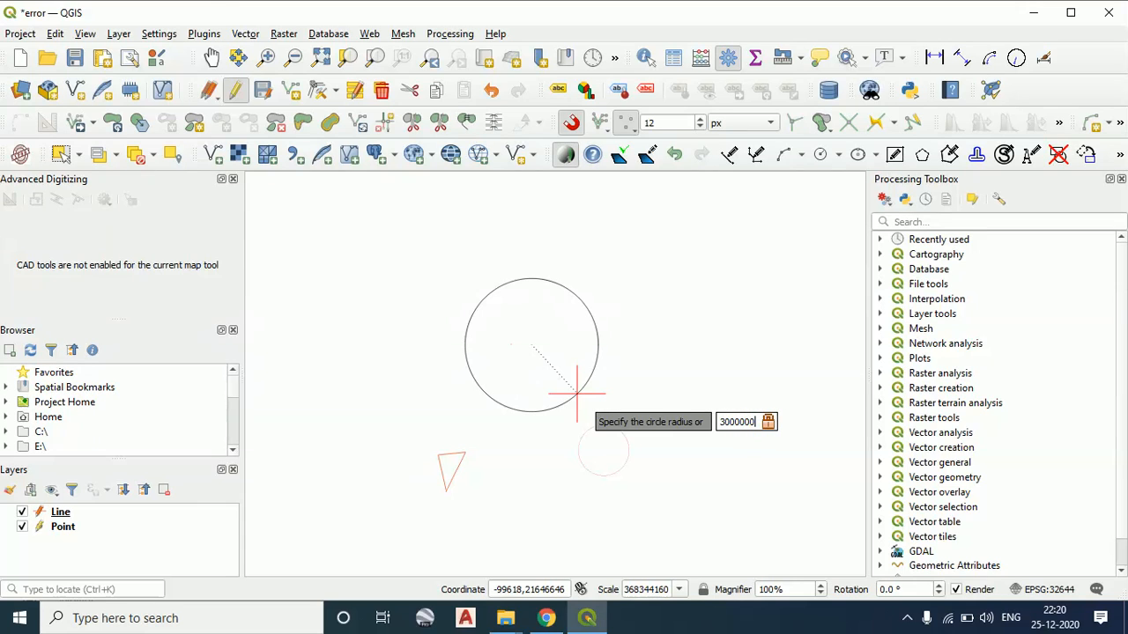
pyautogui.rightClick(592, 390)
pyautogui.click(604, 402)
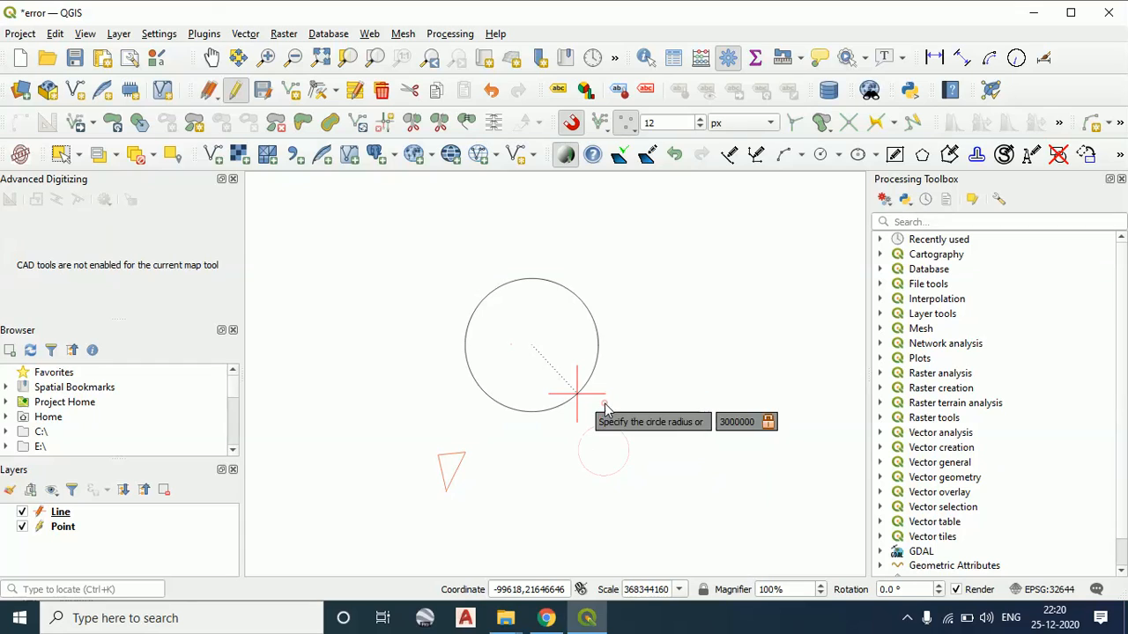
pyautogui.scroll(1, 533, 339)
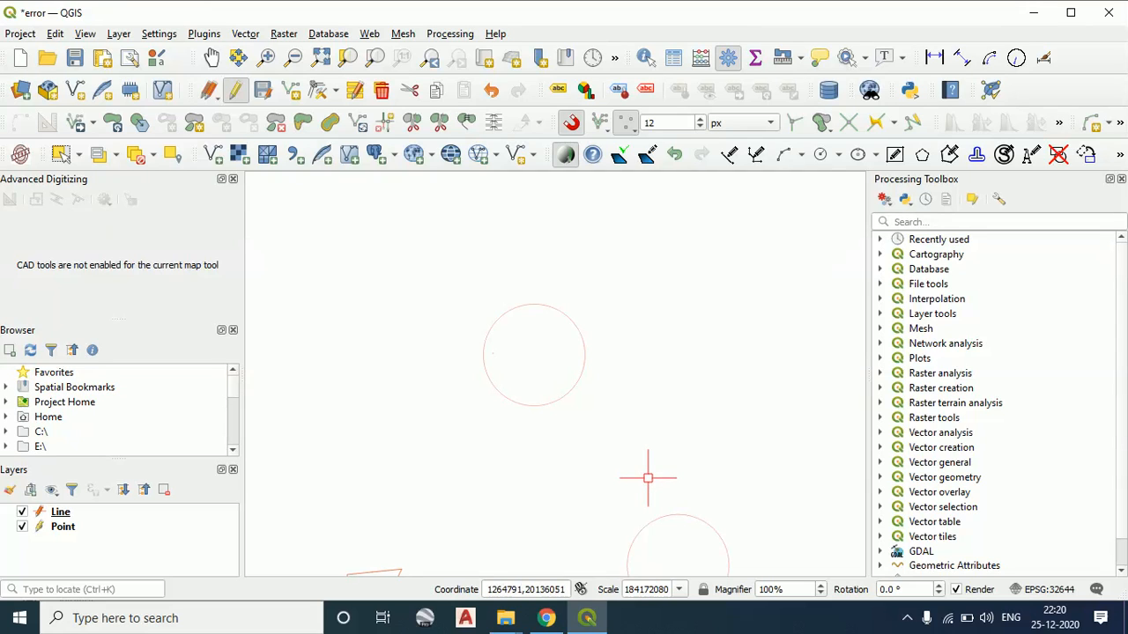
pyautogui.scroll(1, 572, 508)
pyautogui.moveTo(572, 507); pyautogui.dragTo(609, 466)
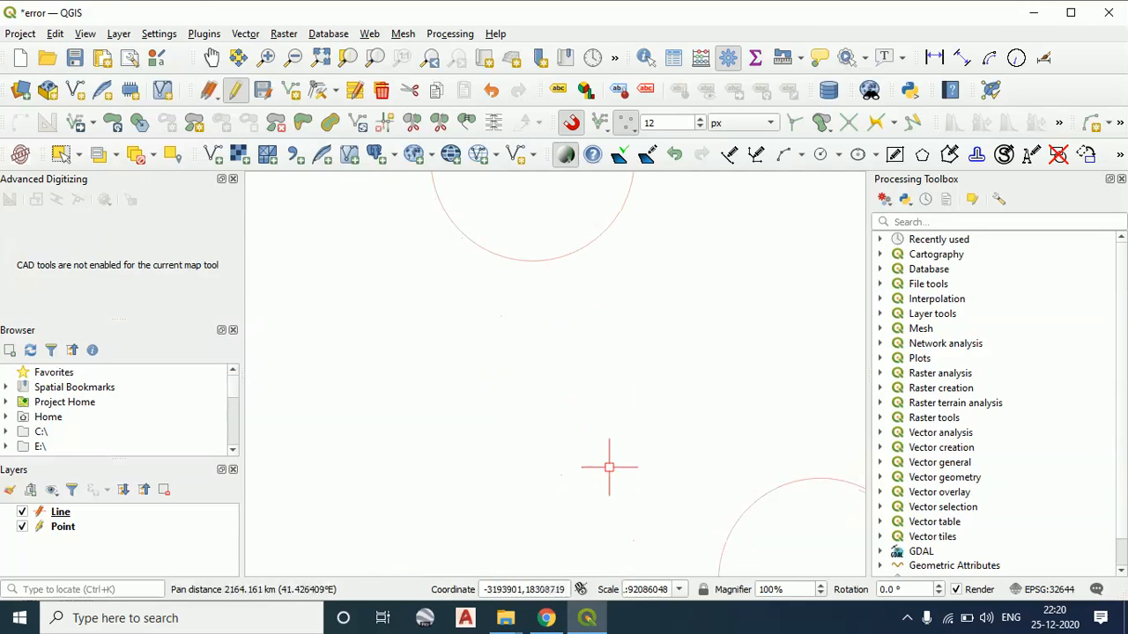
pyautogui.scroll(-1, 652, 458)
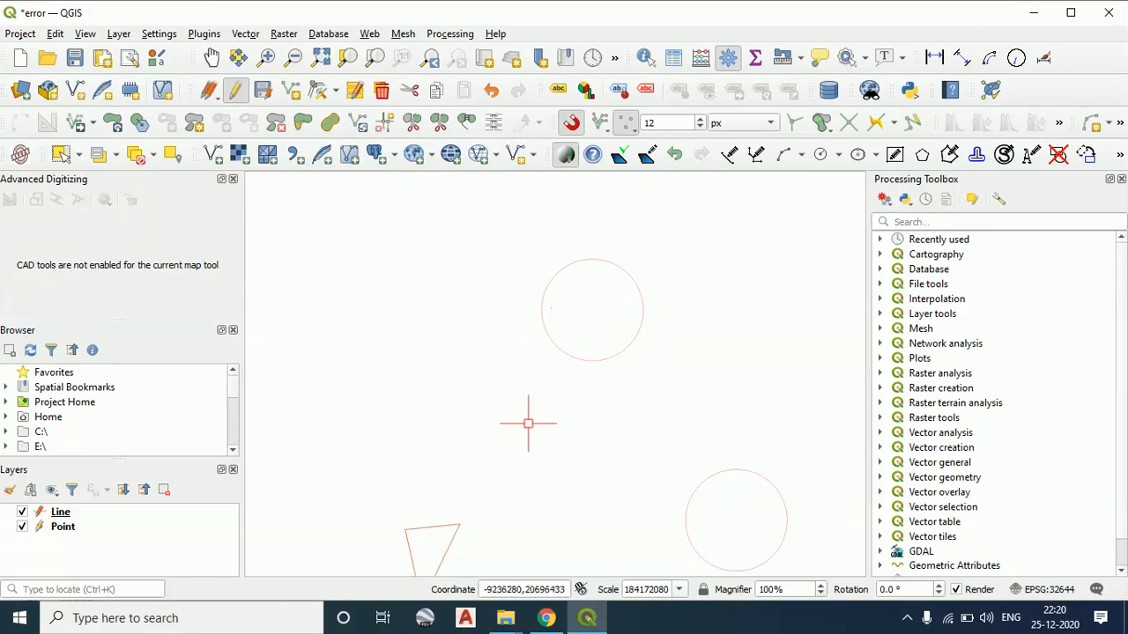
# Select all features on the Line layer with a crossing window, and clear the selection
pyautogui.scroll(-1, 529, 423)
pyautogui.moveTo(528, 423); pyautogui.dragTo(536, 365)
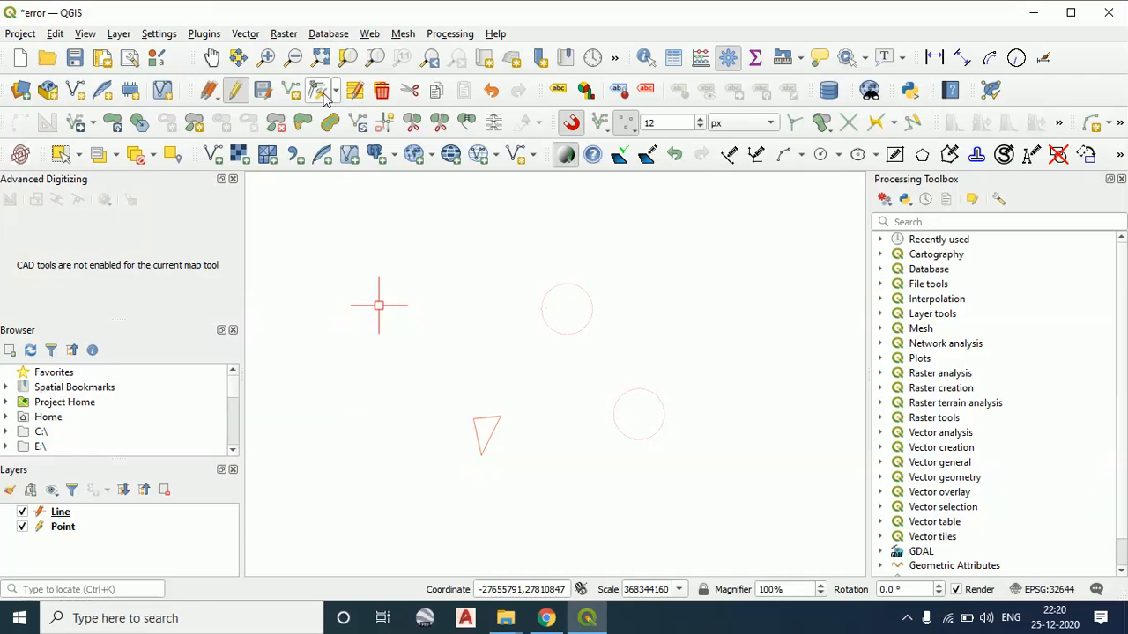
pyautogui.click(745, 487)
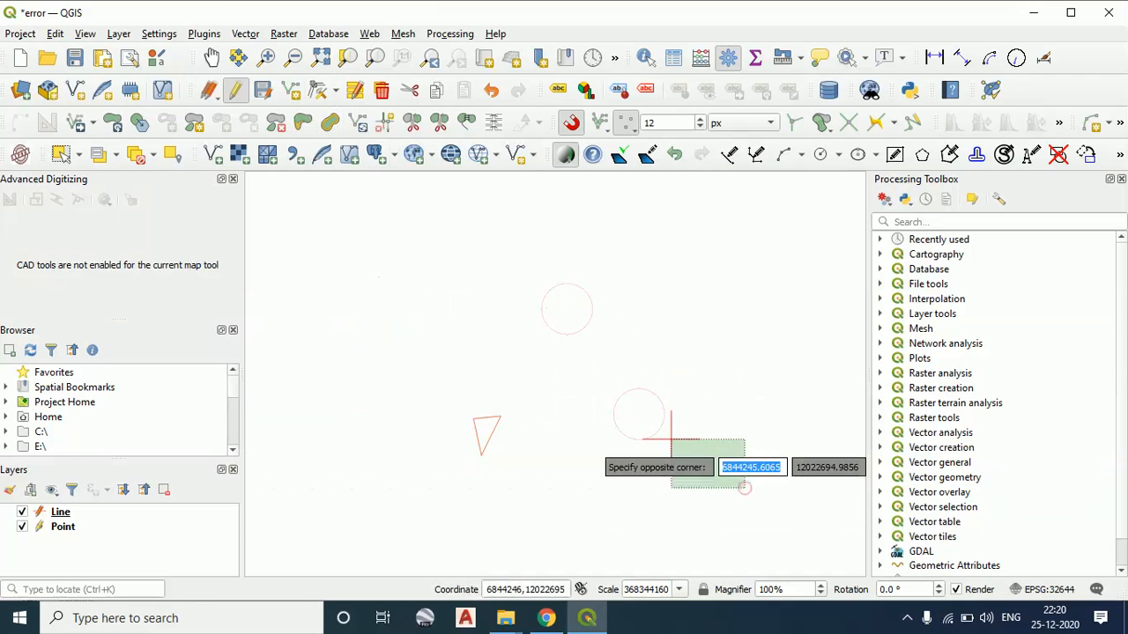
pyautogui.click(482, 249)
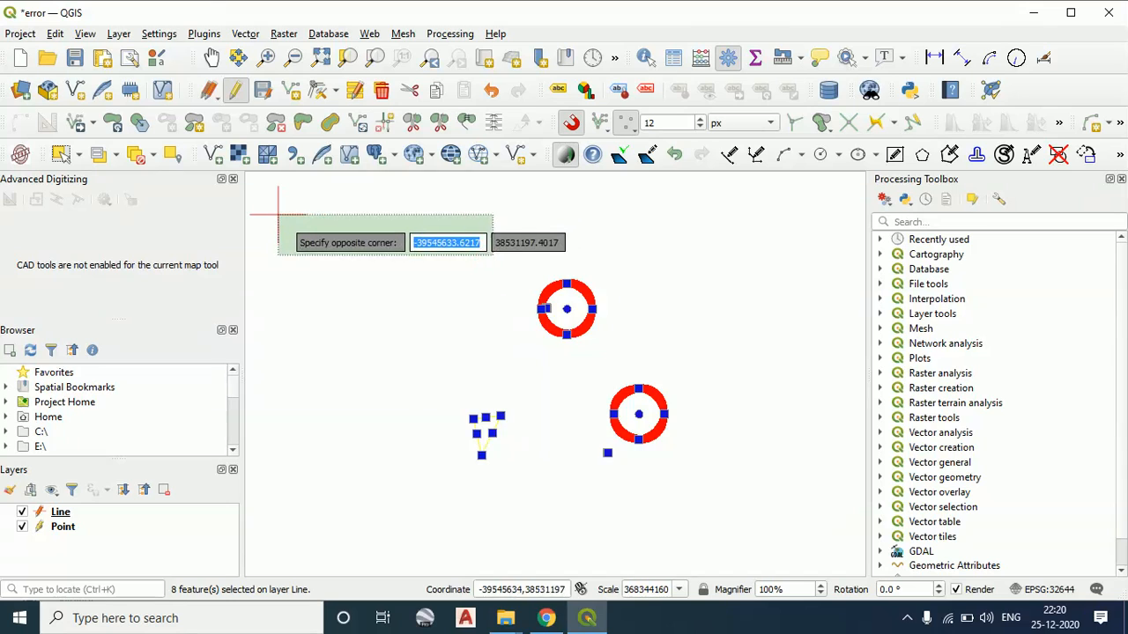
pyautogui.click(493, 256)
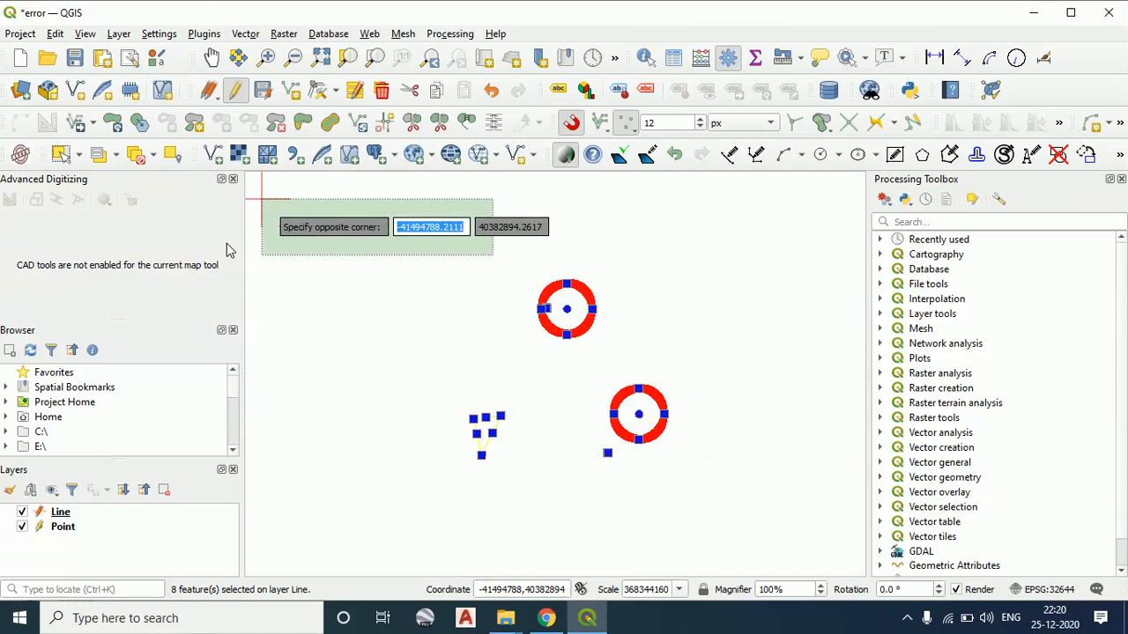
pyautogui.click(257, 260)
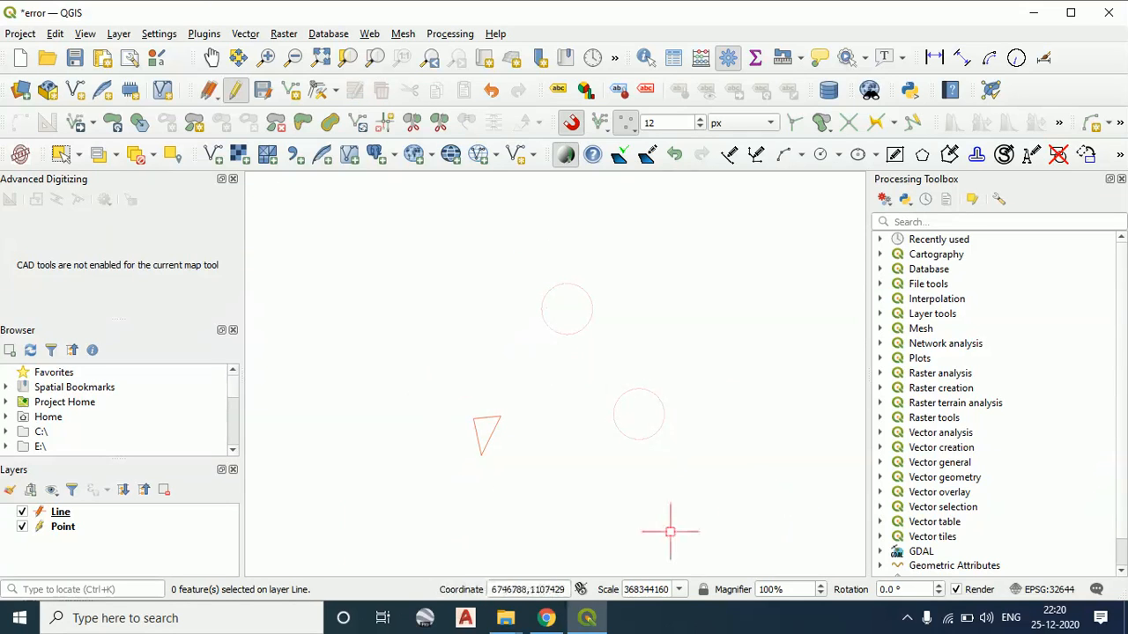
# Select the lower circle and the other Line layer features with crossing windows, and clear the selection
pyautogui.click(756, 513)
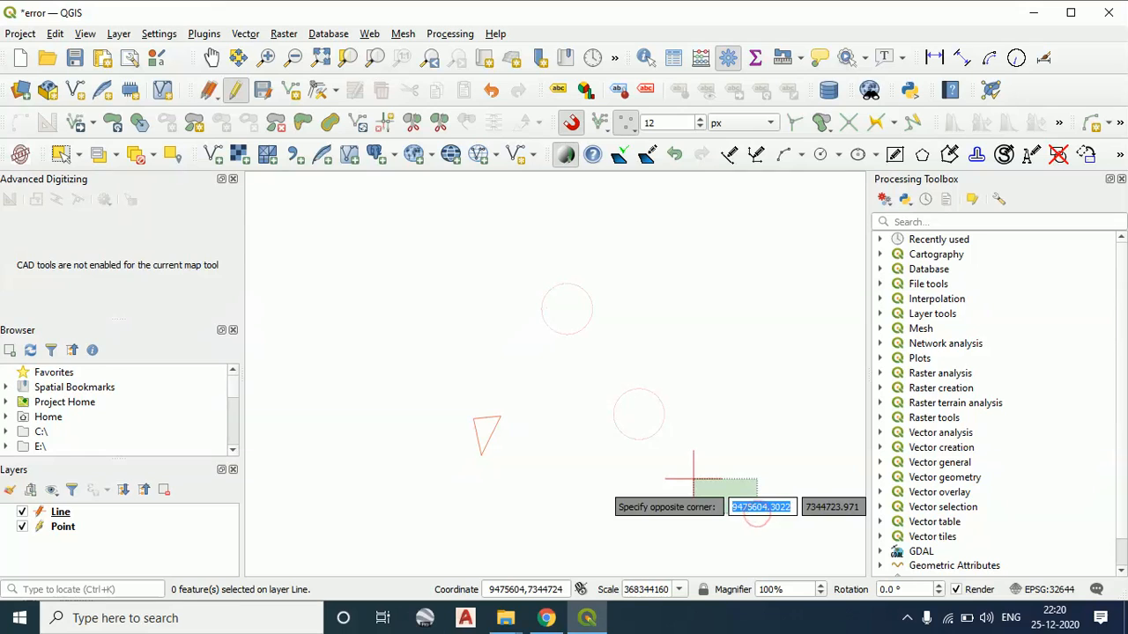
pyautogui.click(649, 446)
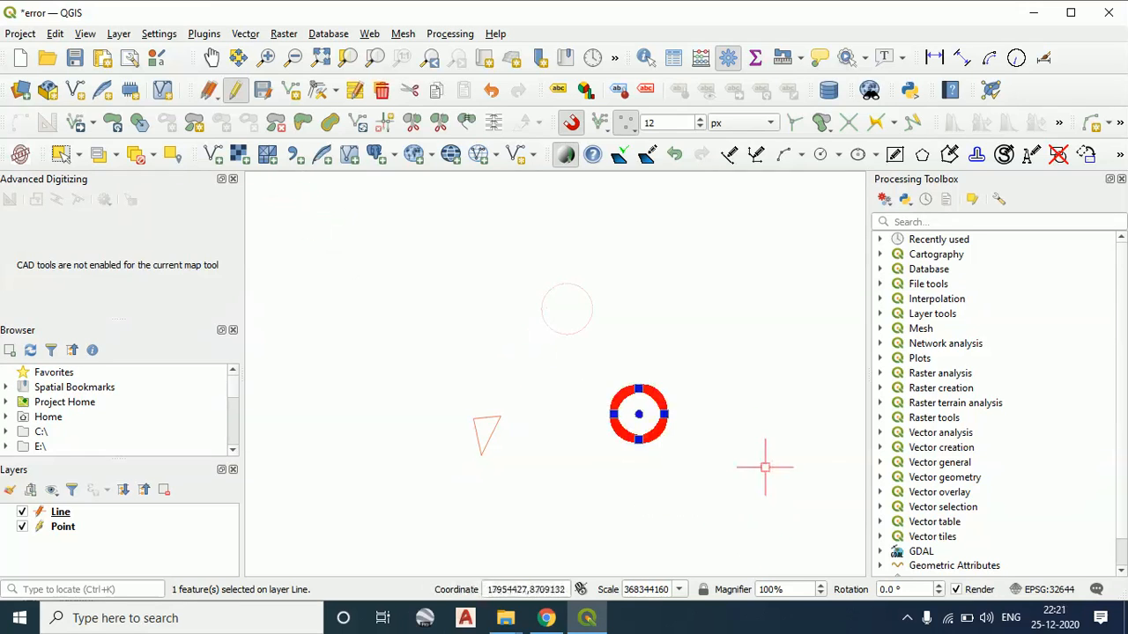
pyautogui.click(788, 521)
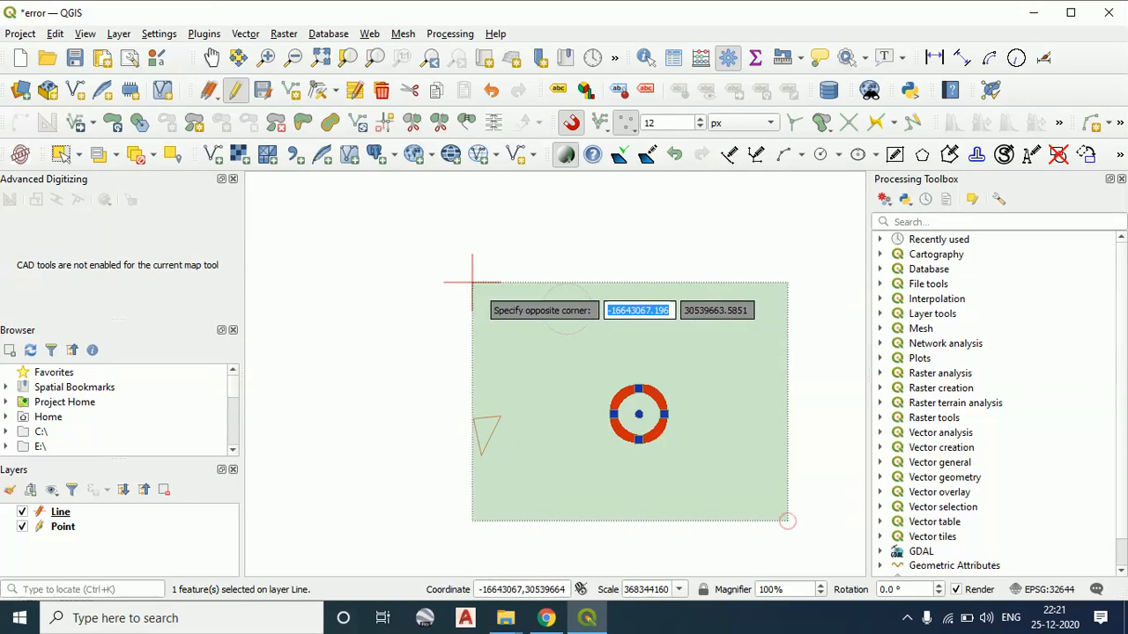
pyautogui.click(353, 204)
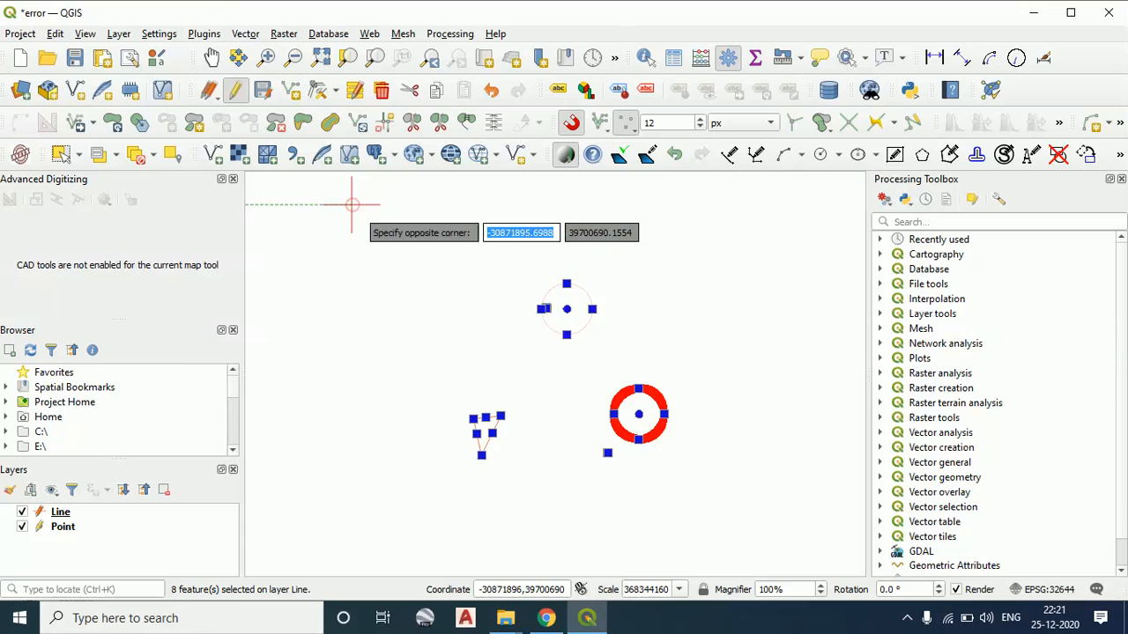
pyautogui.click(352, 204)
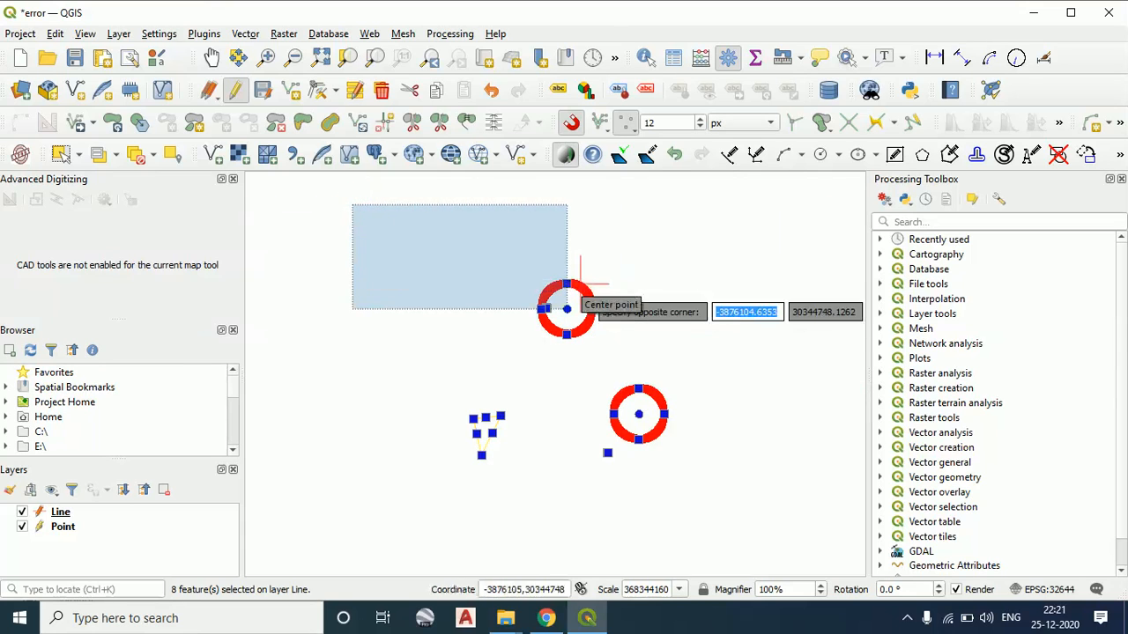
pyautogui.click(382, 248)
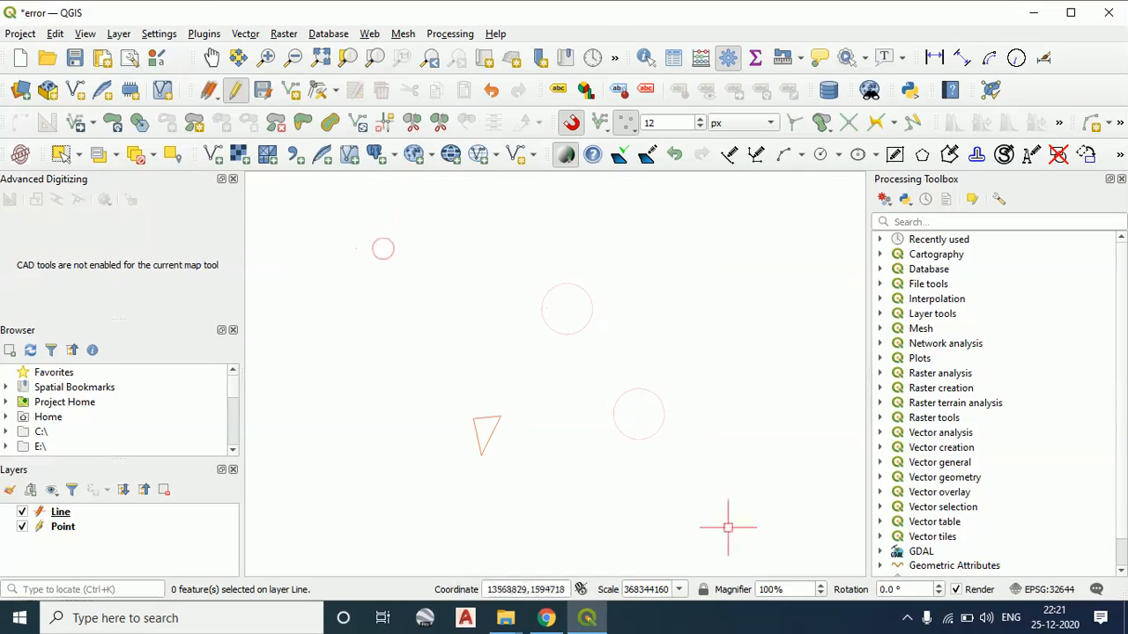
# Select the upper circle and the tiny circle inside it with a crossing window, and delete both features
pyautogui.click(609, 350)
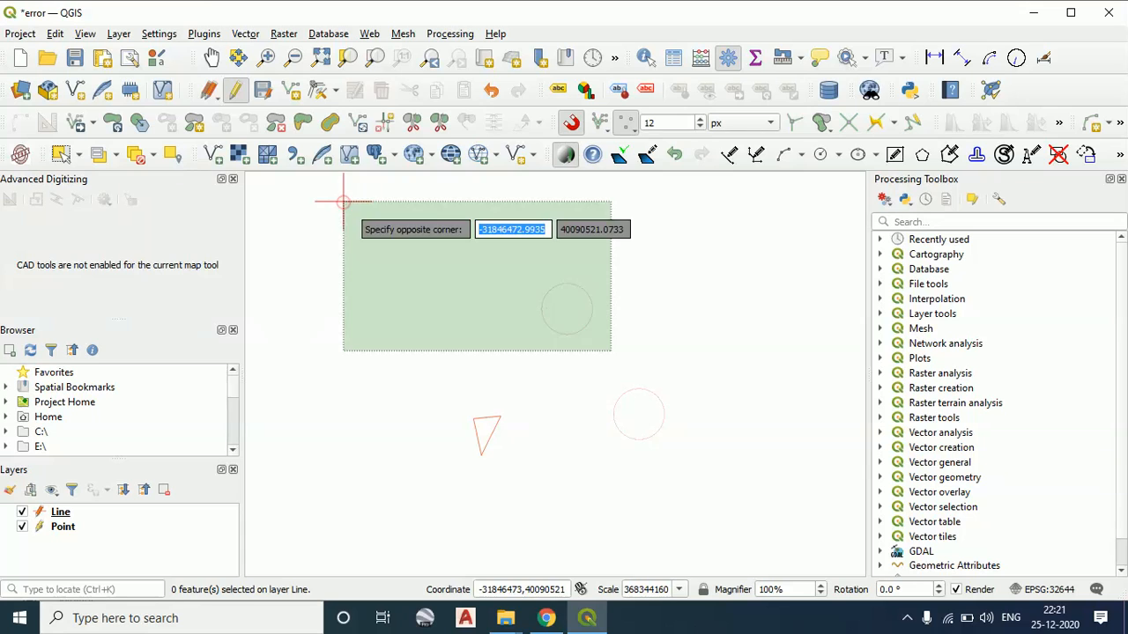
pyautogui.click(344, 203)
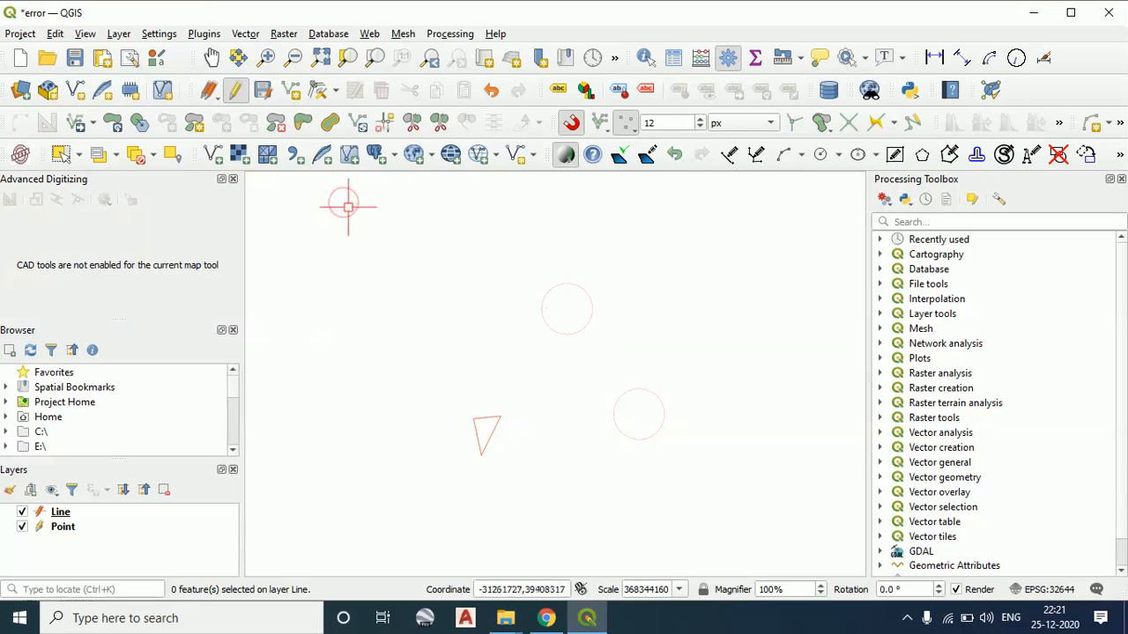
pyautogui.click(433, 216)
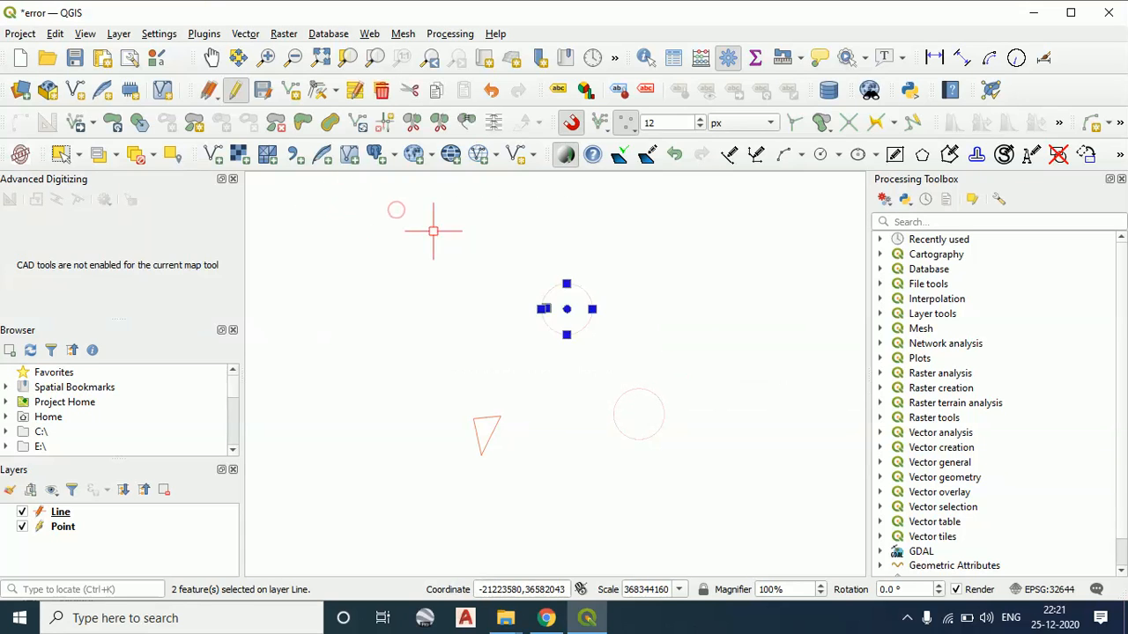
pyautogui.click(381, 90)
pyautogui.click(388, 265)
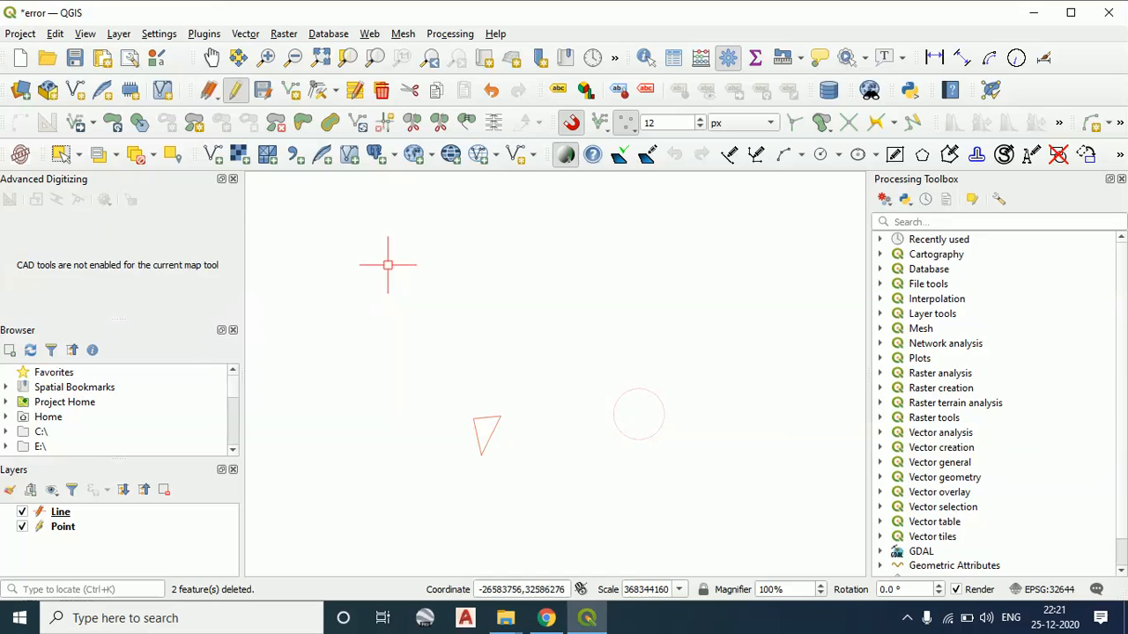
# Select the remaining large circle and the tiny features beside it with a crossing window, and delete them
pyautogui.moveTo(709, 473); pyautogui.dragTo(586, 383)
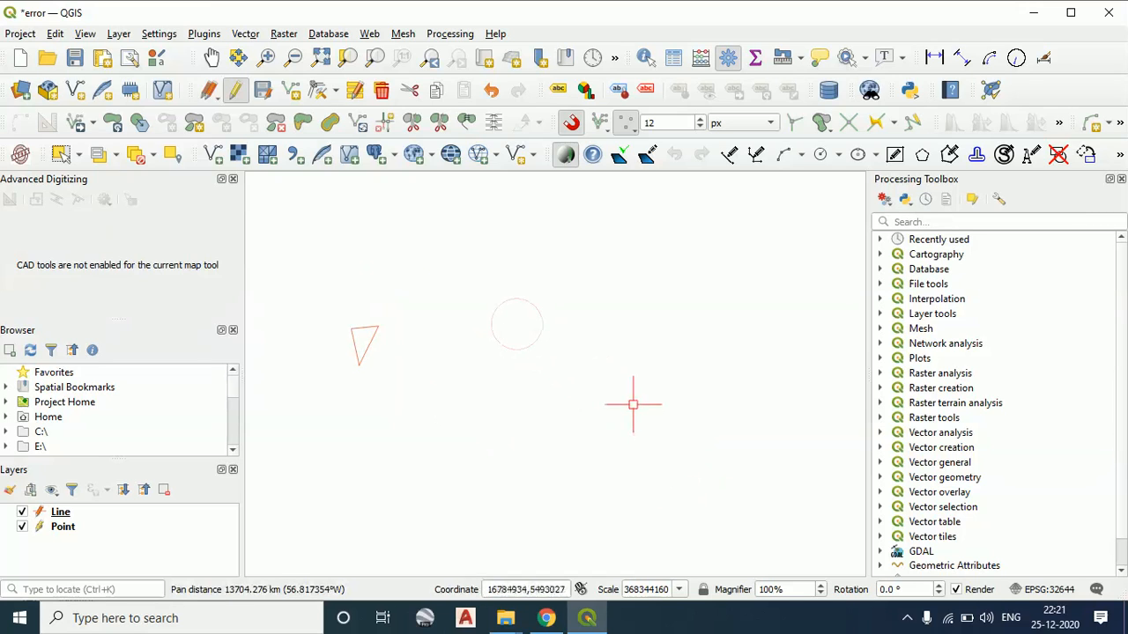
pyautogui.click(632, 405)
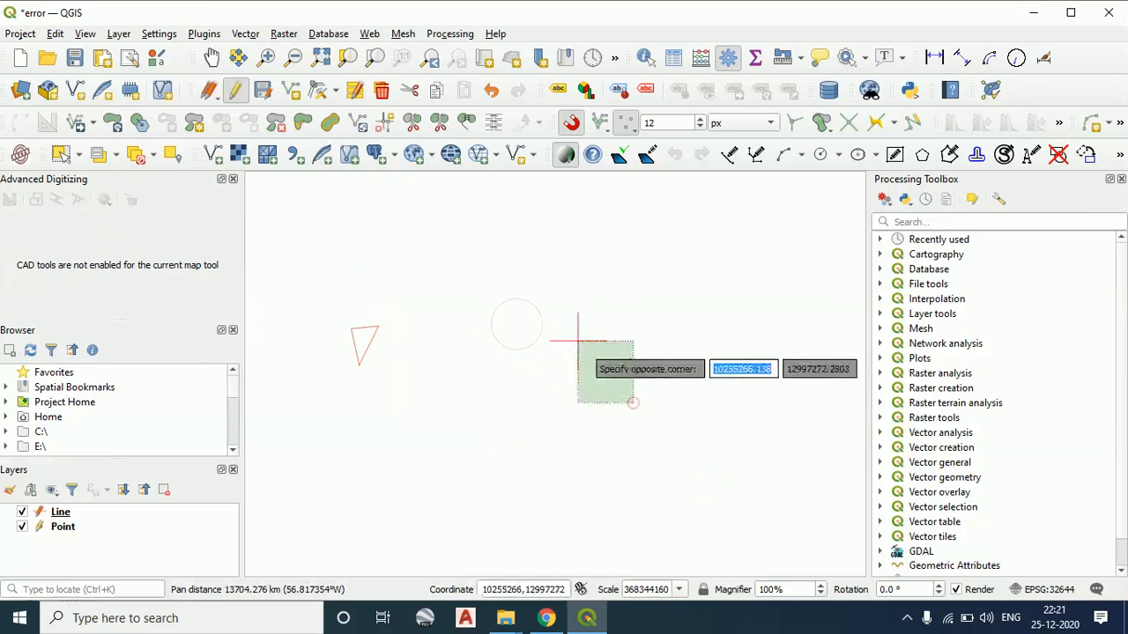
pyautogui.click(479, 250)
pyautogui.click(474, 245)
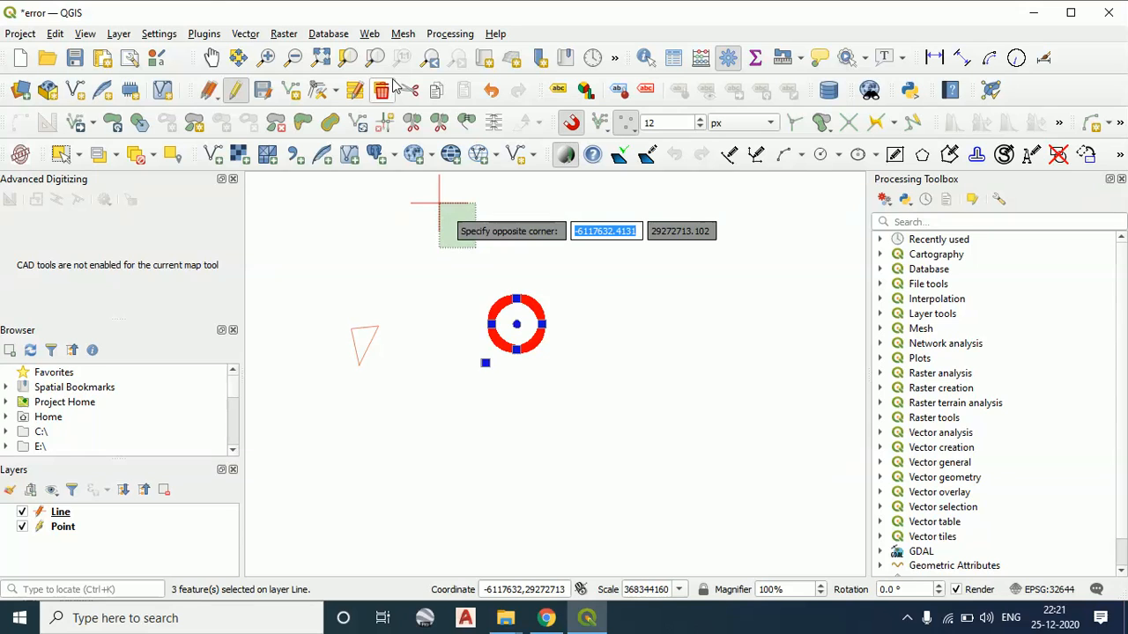
pyautogui.click(385, 88)
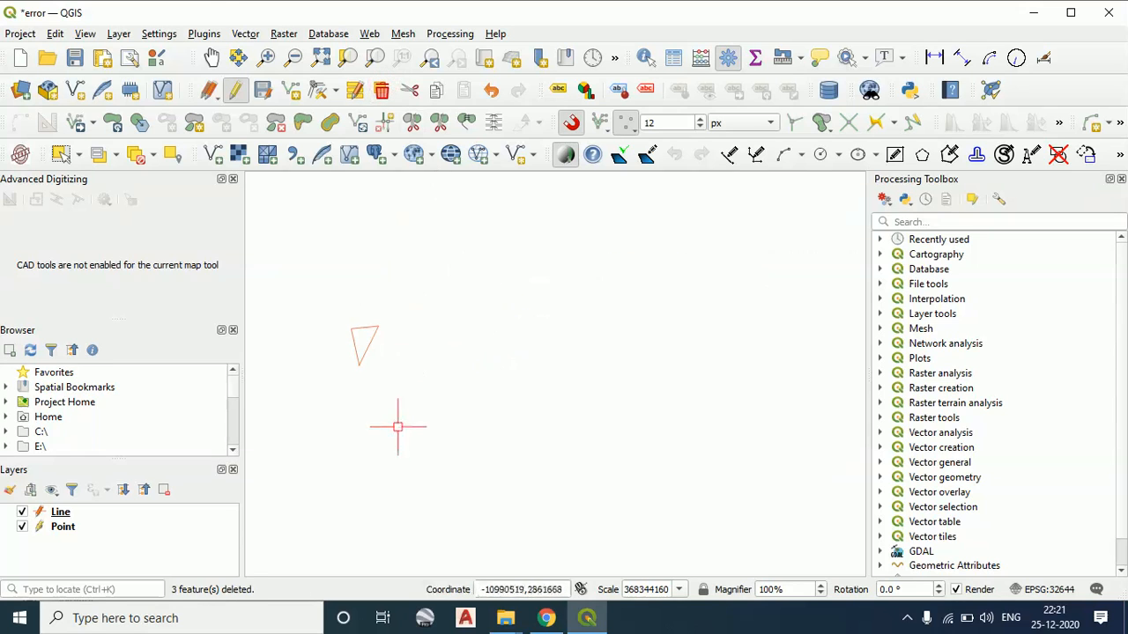
# Cut the triangle features from the Line layer and undo the cut
pyautogui.click(430, 427)
pyautogui.click(312, 278)
pyautogui.click(311, 278)
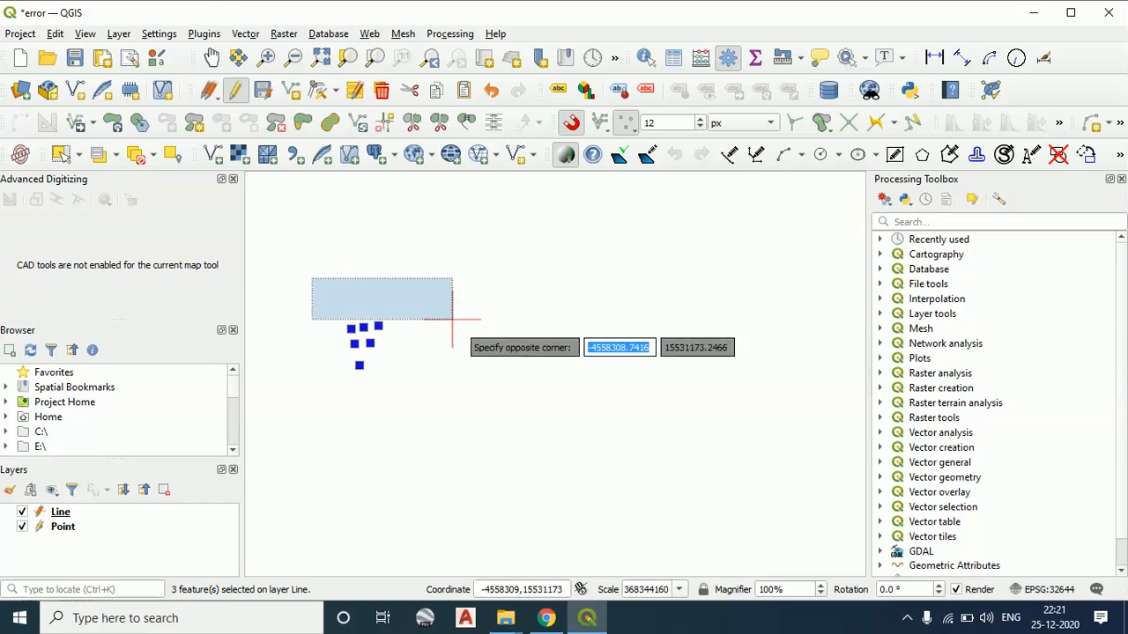
pyautogui.click(409, 92)
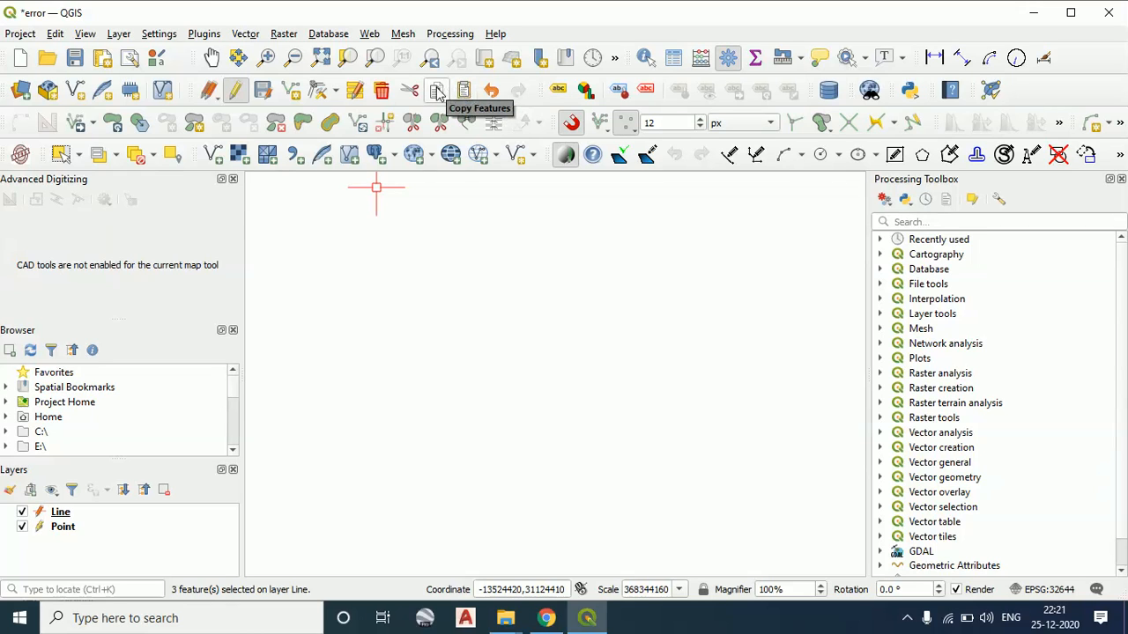
pyautogui.click(488, 92)
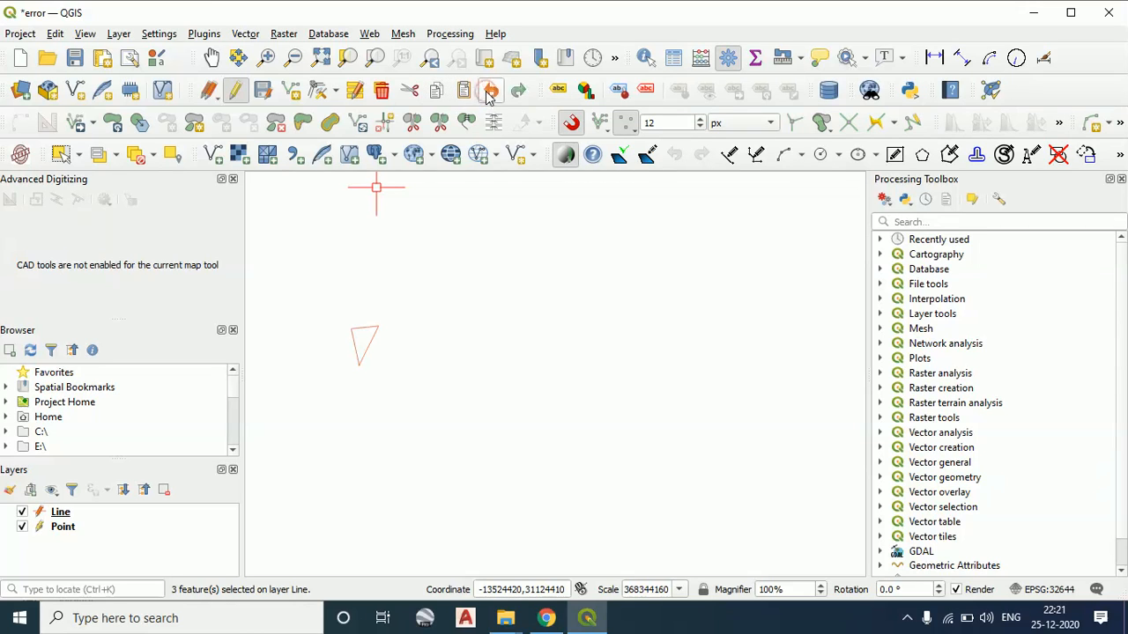
# Select the triangle features, copy them and paste the copies into the Line layer
pyautogui.moveTo(444, 438); pyautogui.dragTo(289, 250)
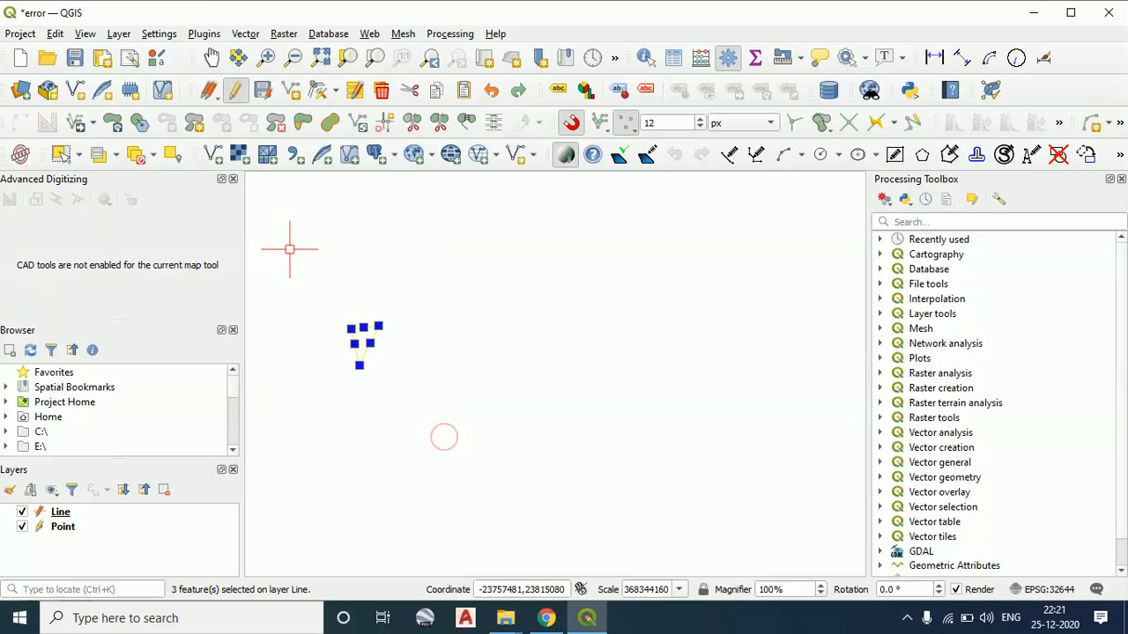
pyautogui.click(435, 91)
pyautogui.click(464, 91)
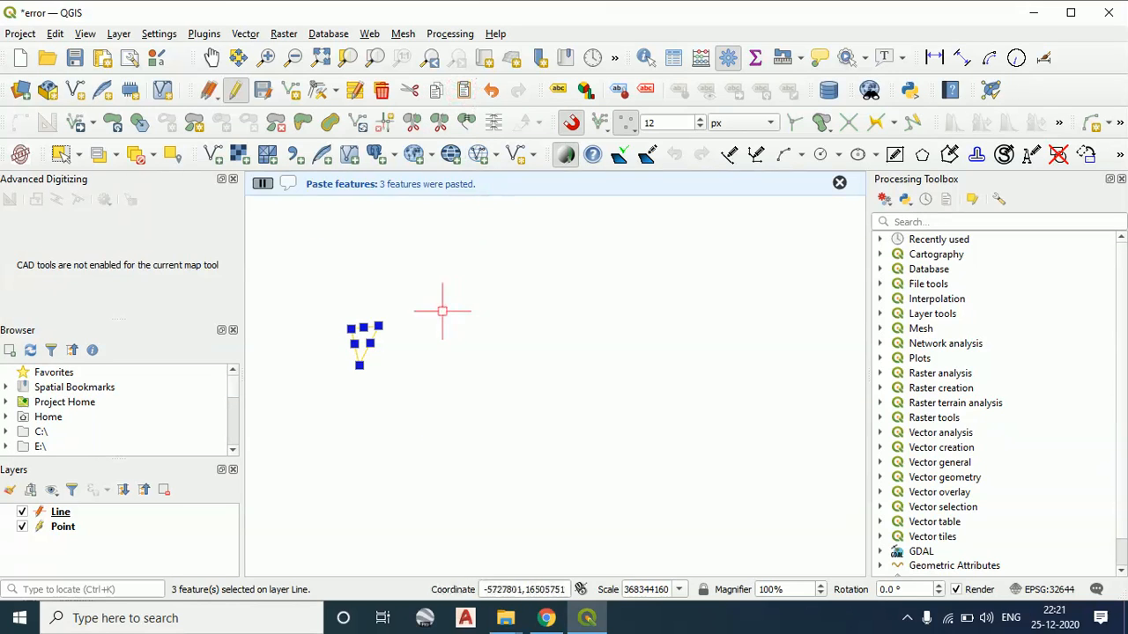
# Draw a circle by centre and radius on the Line layer, in the empty area beside the triangle, with a radius of about 9009000
pyautogui.moveTo(440, 313); pyautogui.dragTo(555, 398)
pyautogui.rightClick(491, 322)
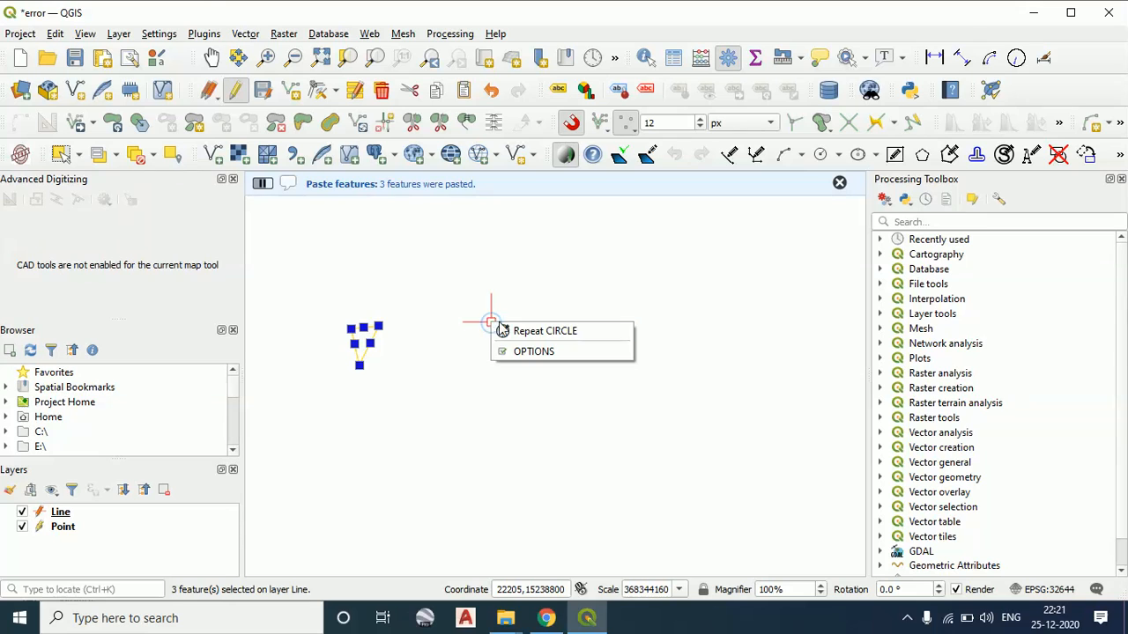
pyautogui.click(532, 334)
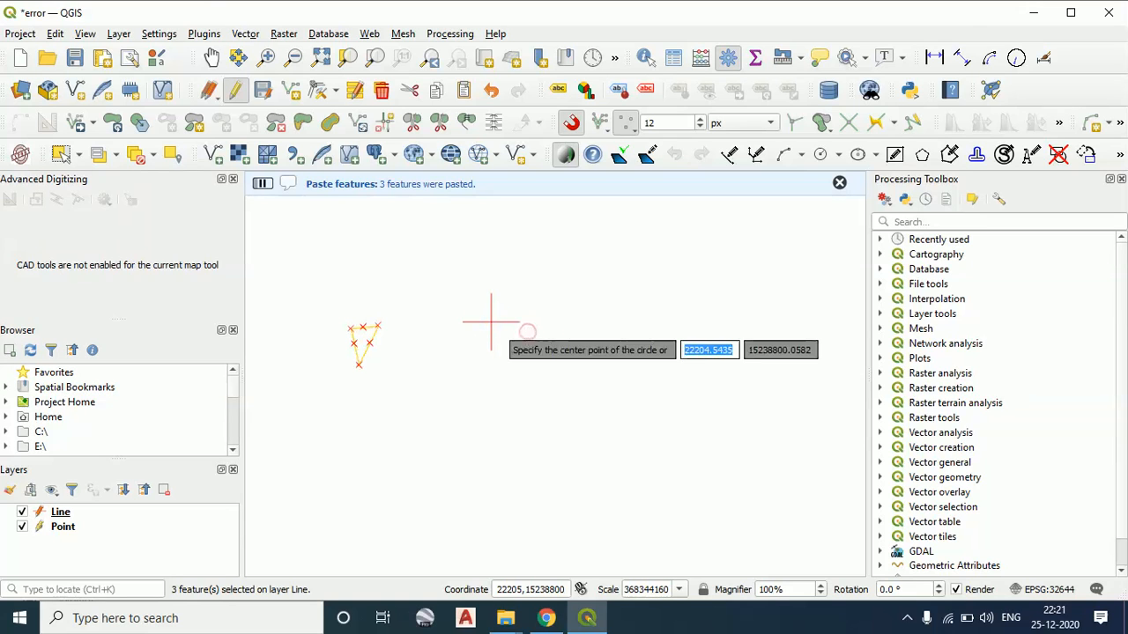
pyautogui.click(547, 343)
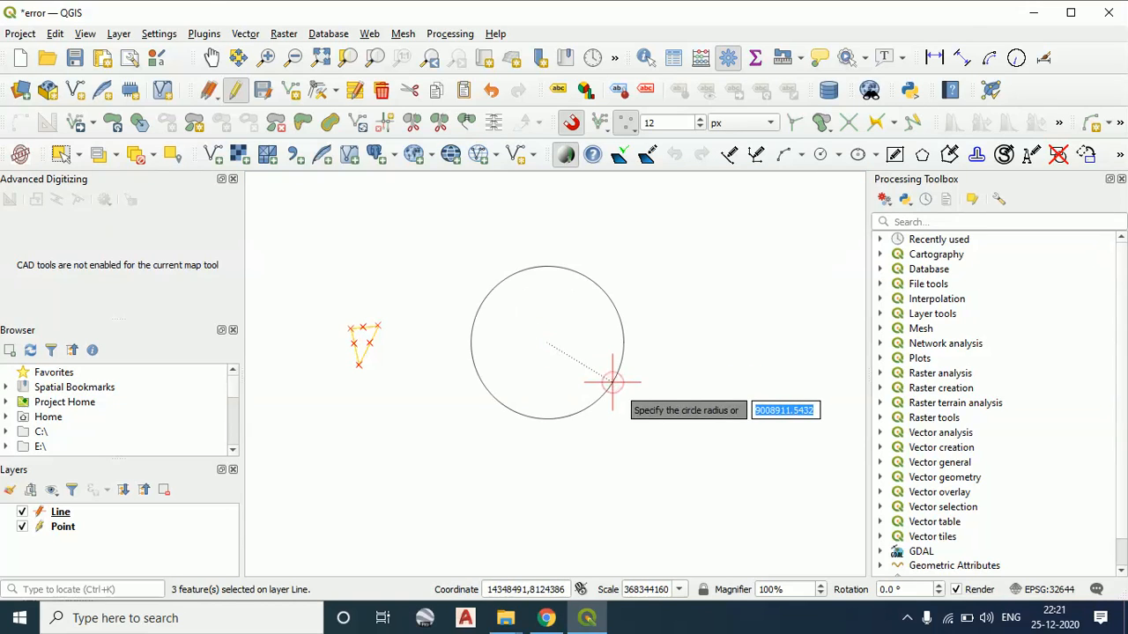
pyautogui.click(612, 382)
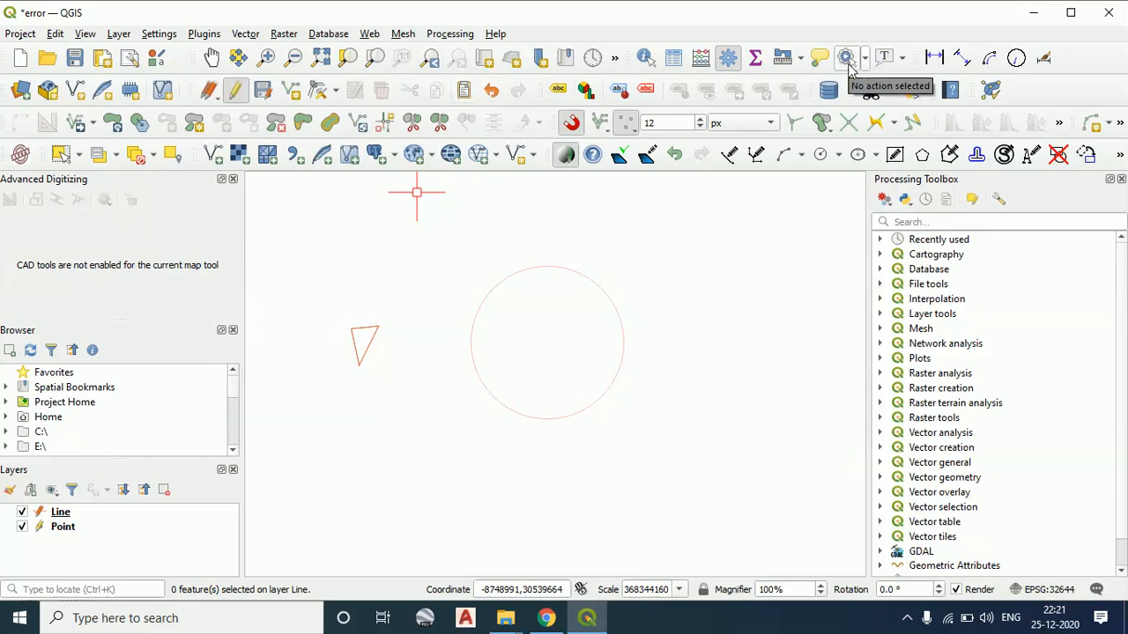
# Examine the available circle construction methods
pyautogui.click(840, 156)
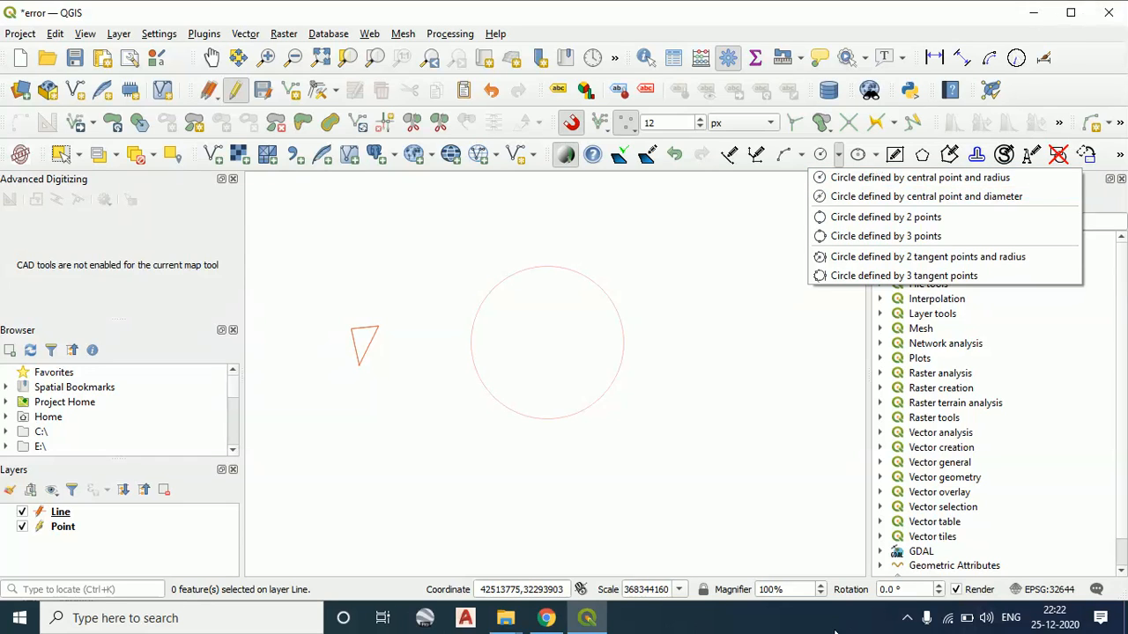
pyautogui.click(907, 618)
pyautogui.click(940, 554)
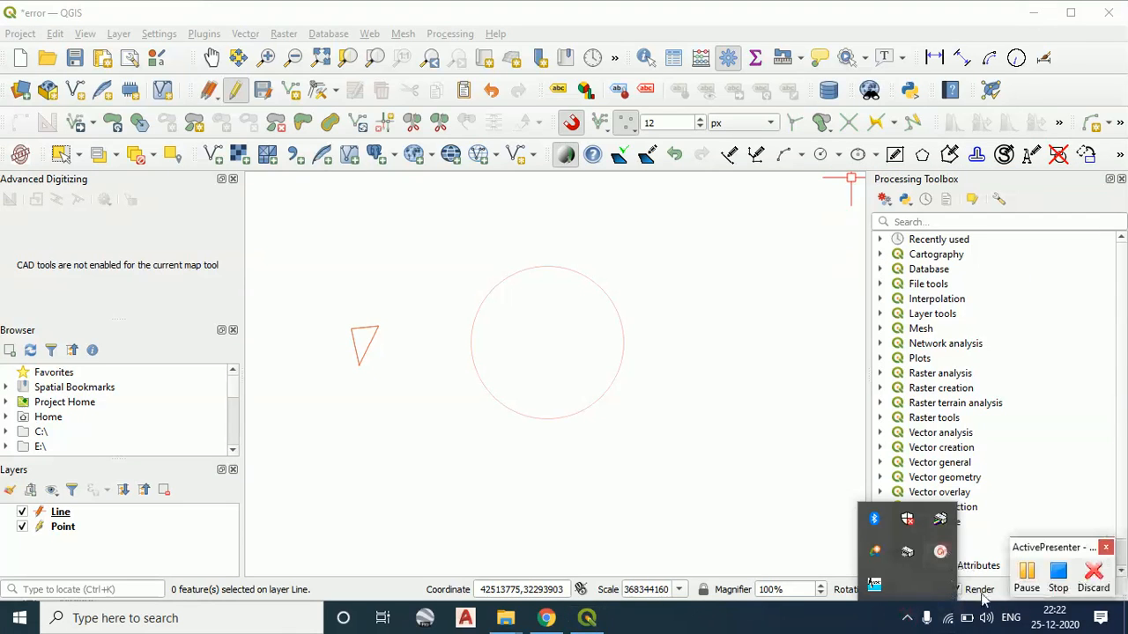